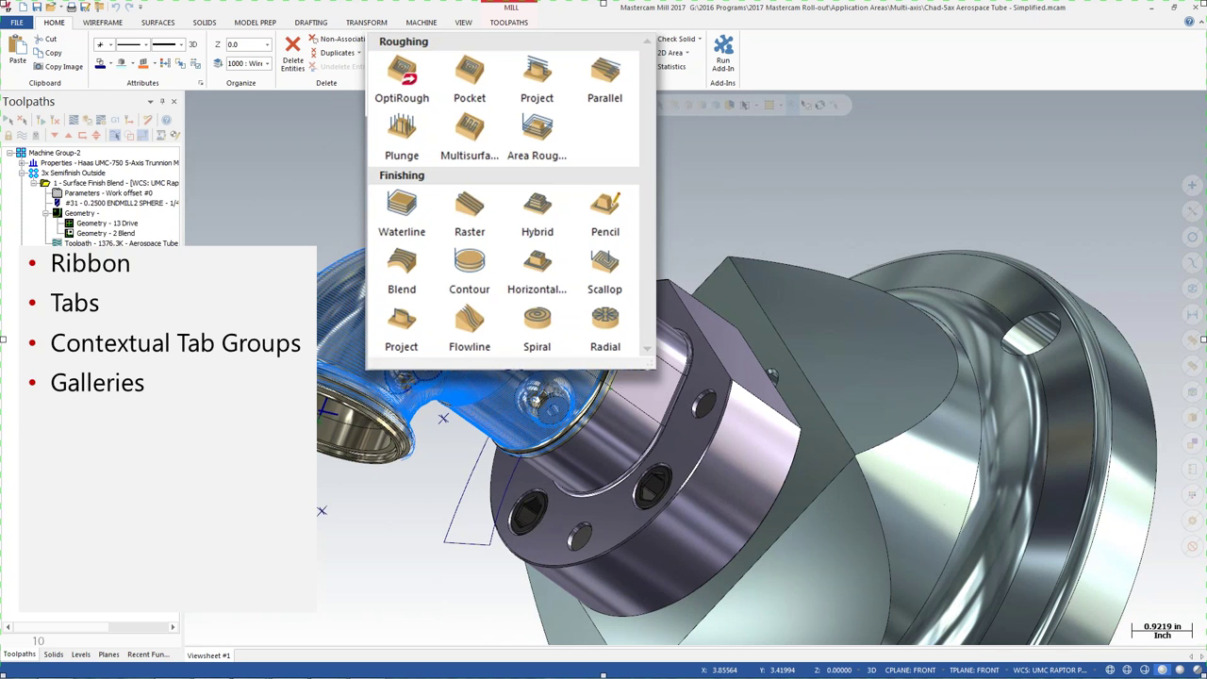
pyautogui.click(735, 268)
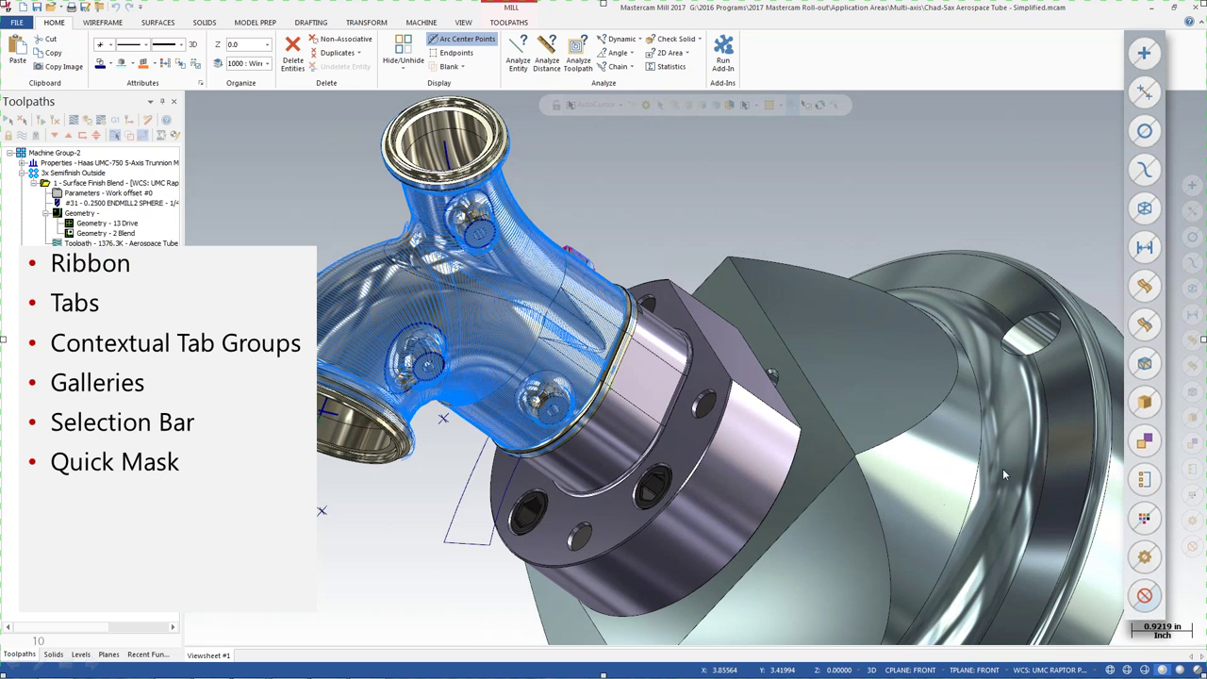
pyautogui.rightClick(783, 367)
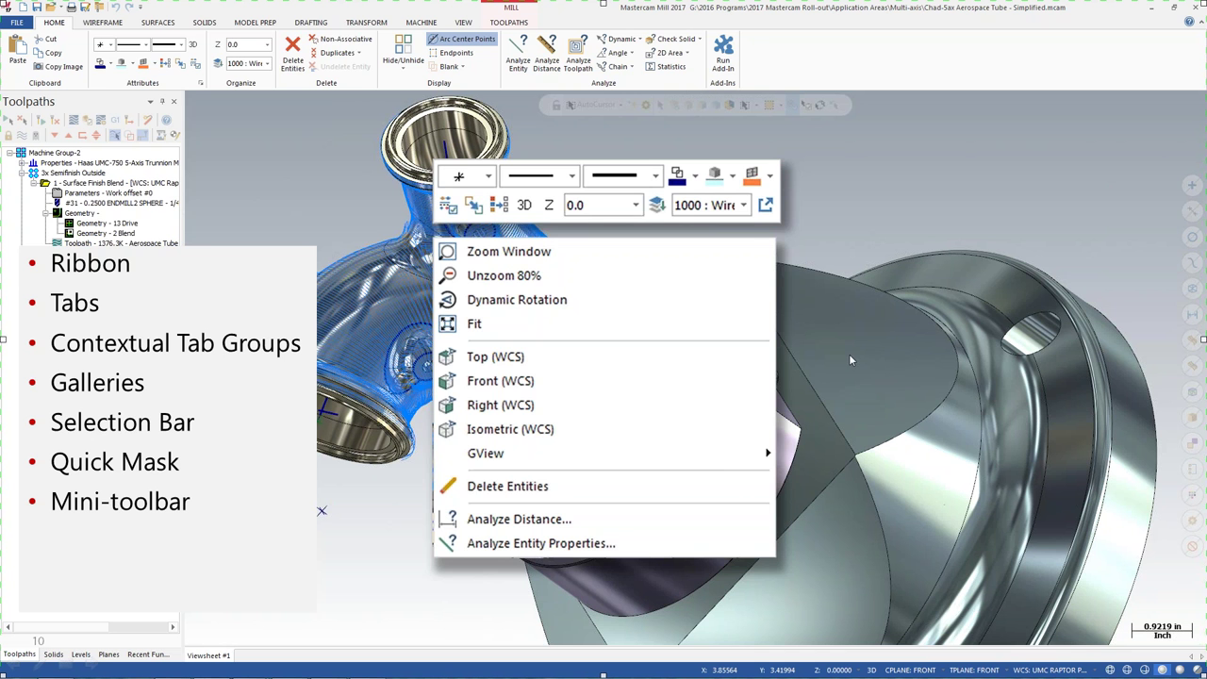
pyautogui.press('Escape')
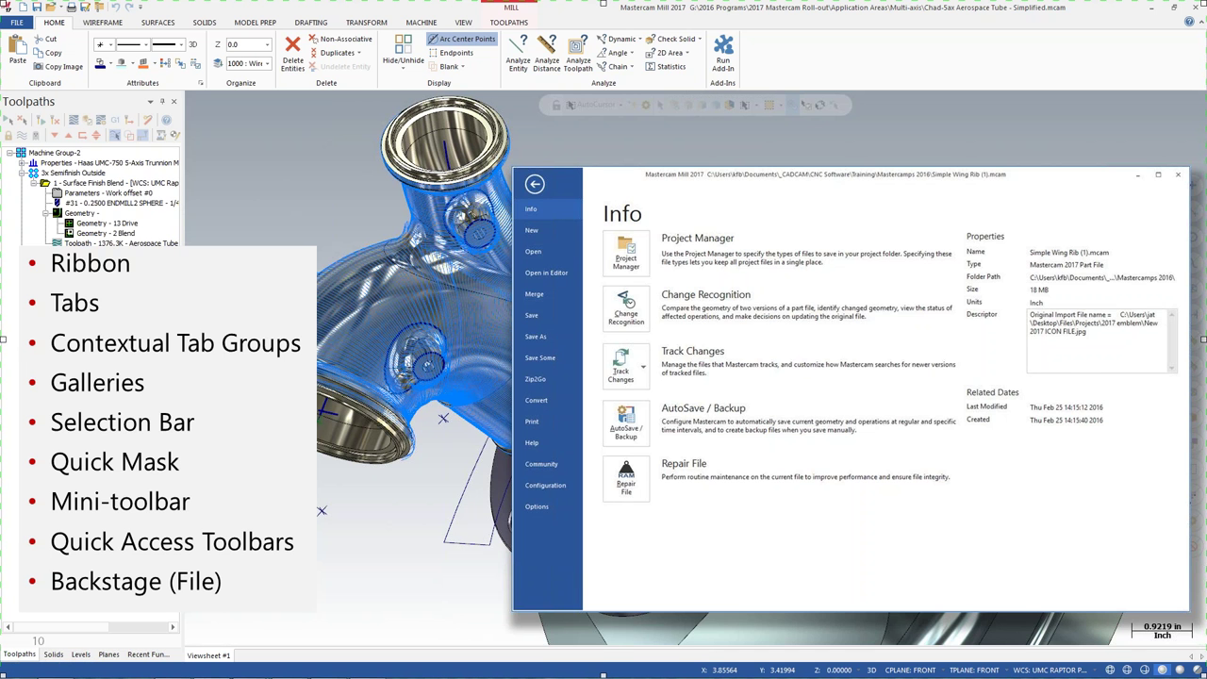
pyautogui.click(648, 273)
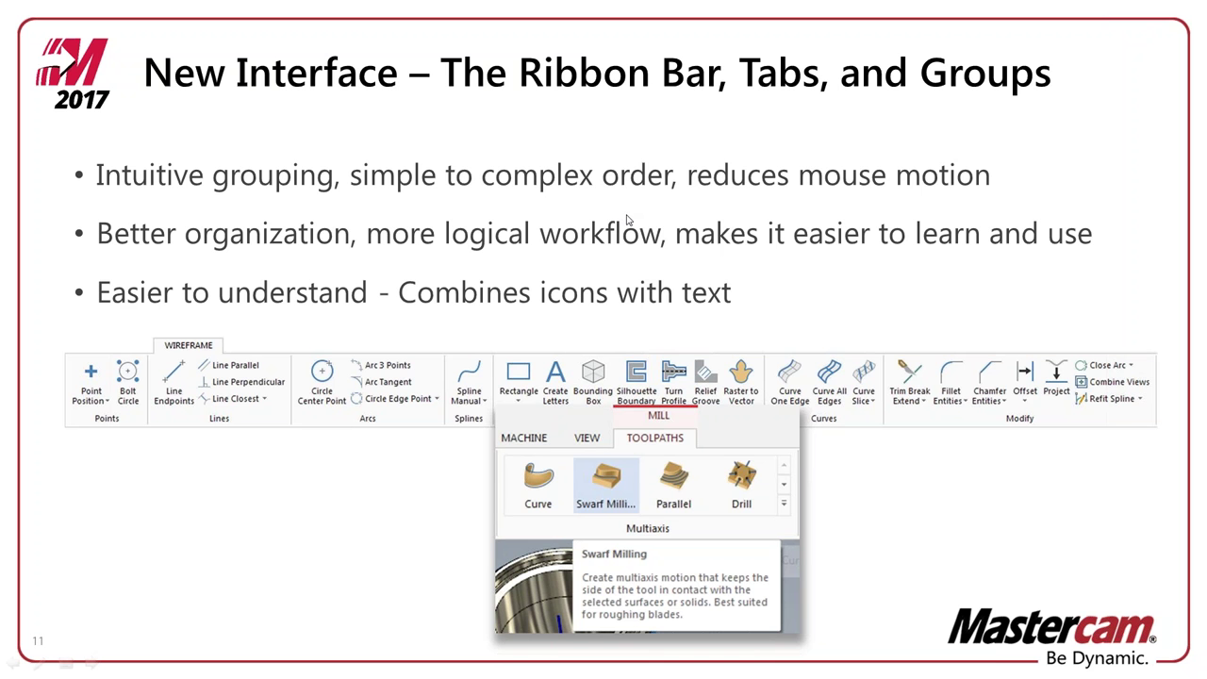
pyautogui.click(937, 181)
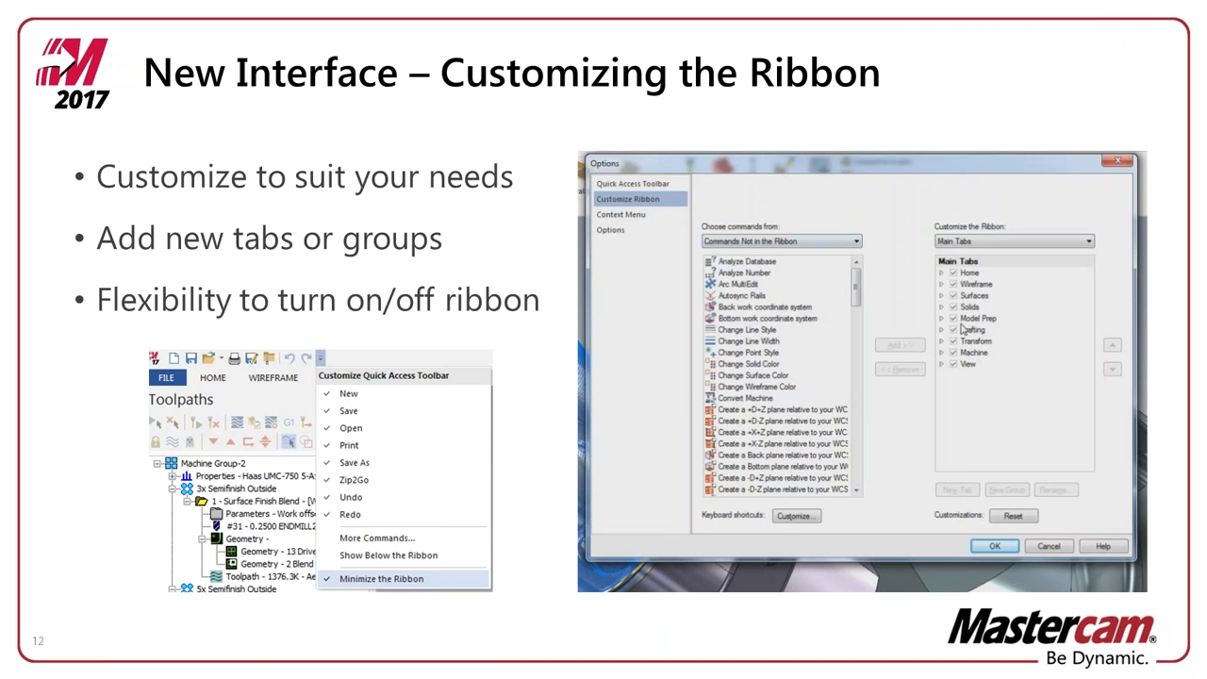
# Switch from the slide presentation to Mastercam 2017 with the spline re-fit part open.
pyautogui.hotkey('alt', 'Tab')
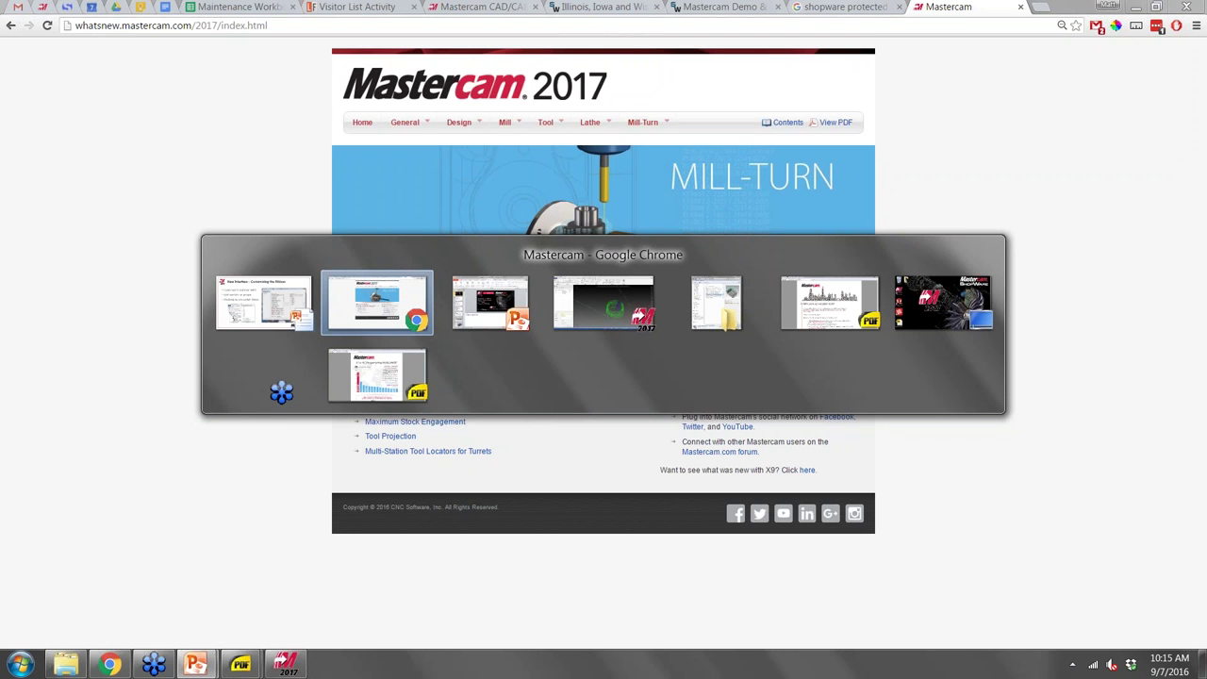
pyautogui.hotkey('alt', 'Tab')
pyautogui.hotkey('alt', 'Tab')
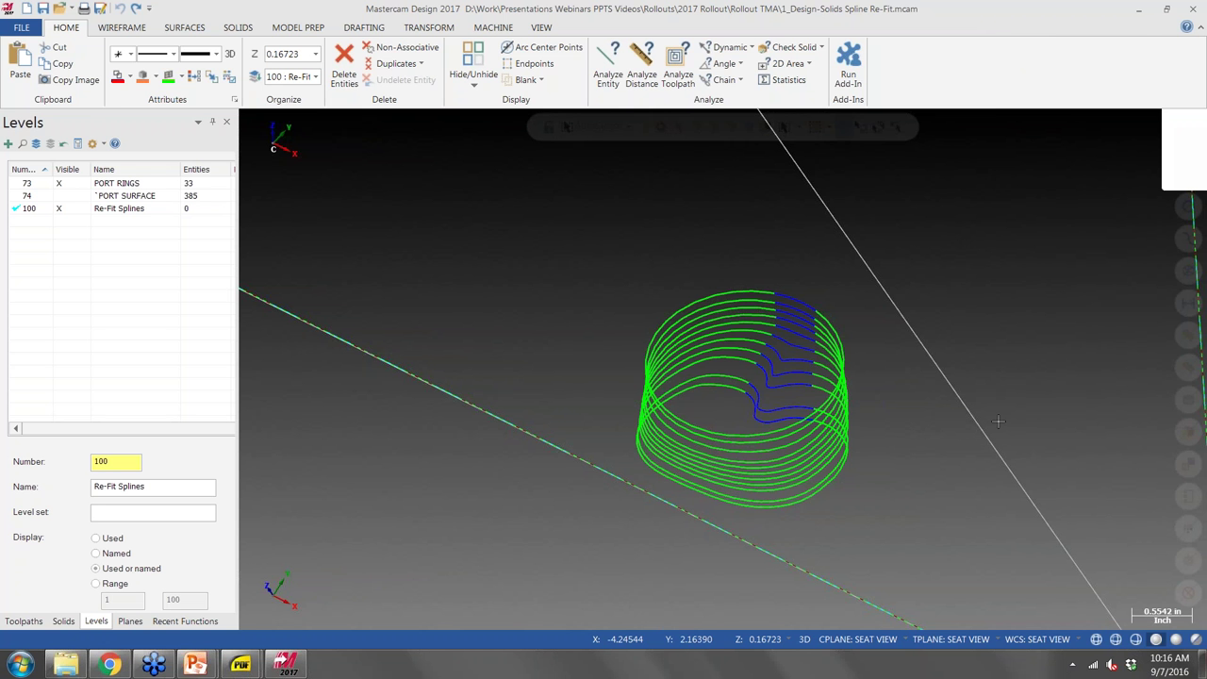
# Open the ribbon customization options.
pyautogui.rightClick(926, 33)
pyautogui.click(916, 63)
pyautogui.rightClick(902, 69)
pyautogui.rightClick(832, 32)
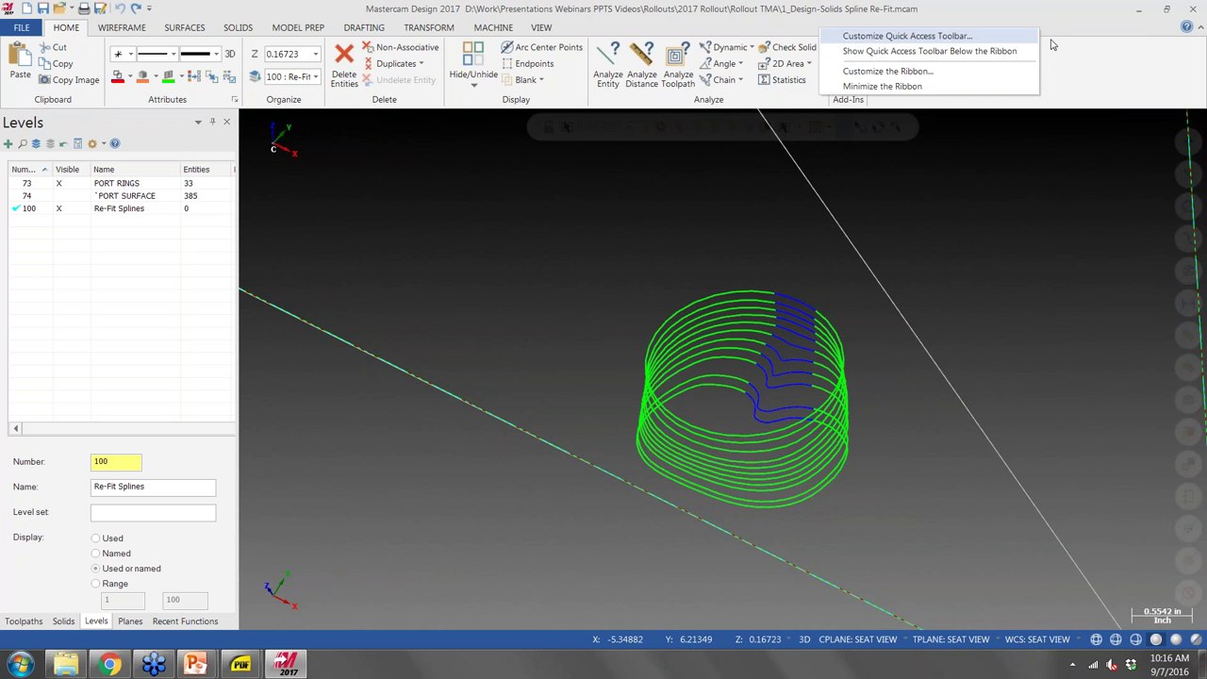
pyautogui.rightClick(1093, 64)
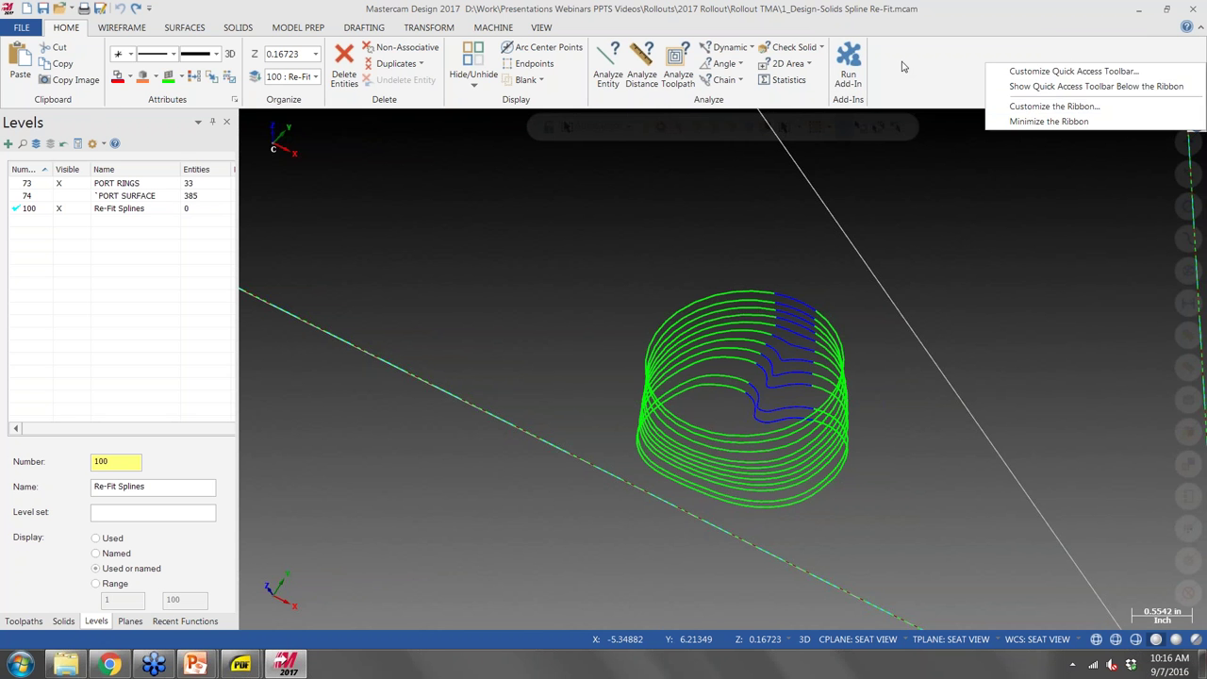
pyautogui.click(1034, 110)
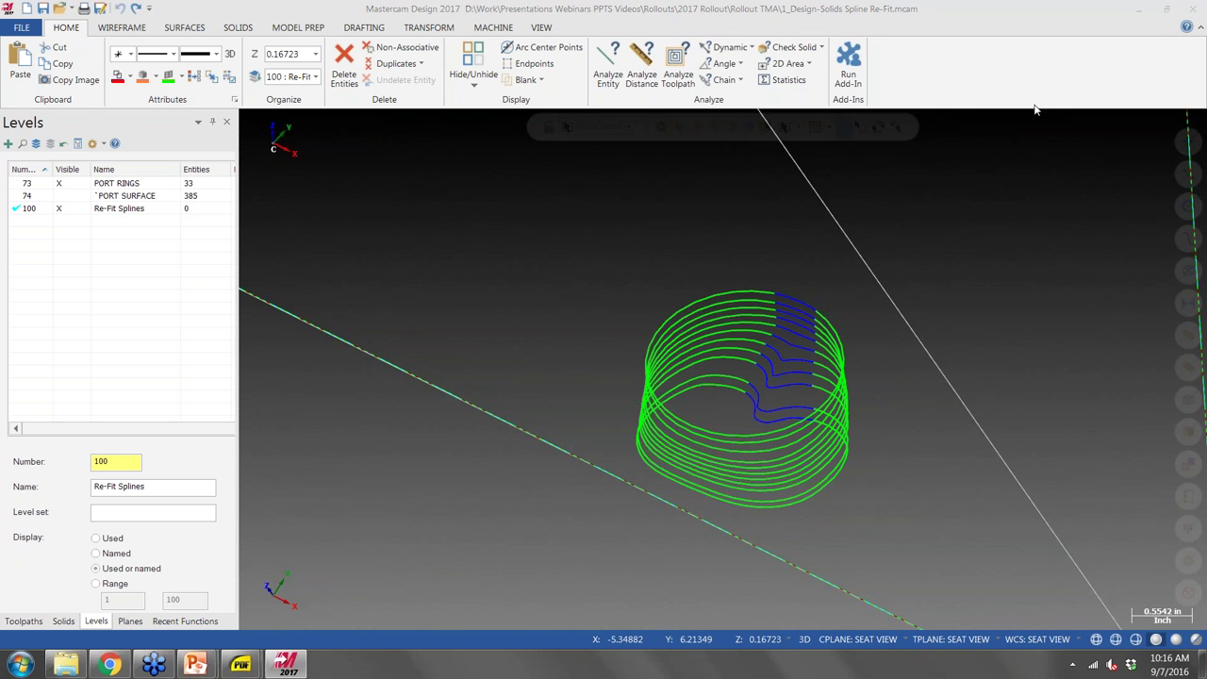
pyautogui.moveTo(418, 112)
pyautogui.mouseDown()
pyautogui.moveTo(468, 64)
pyautogui.moveTo(425, 111)
pyautogui.moveTo(437, 110)
pyautogui.mouseUp()
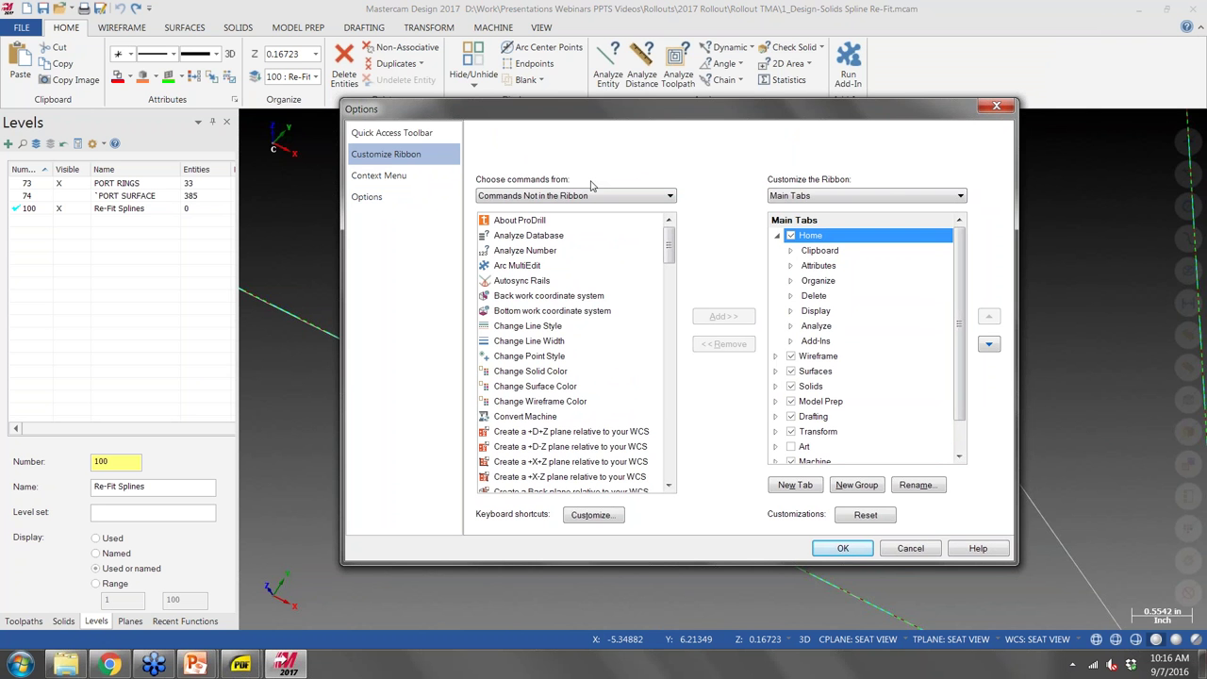
# Examine the Quick Access Toolbar options, including the available commands and the categories they can be chosen from.
pyautogui.click(396, 133)
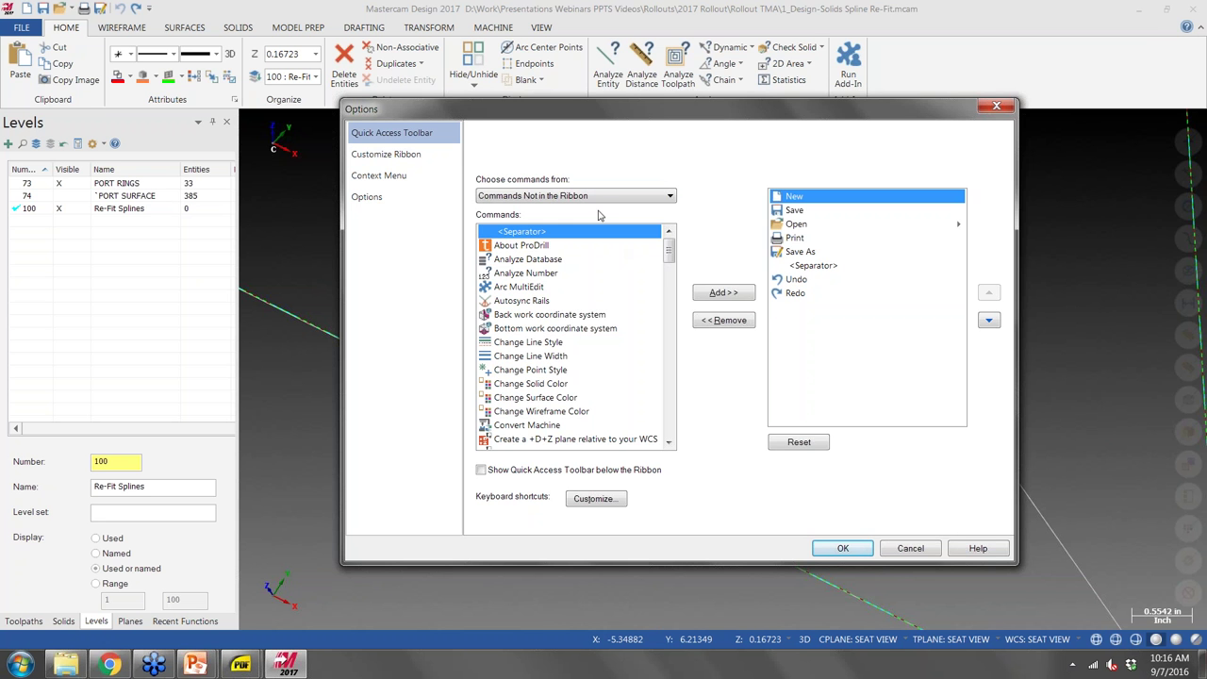
pyautogui.moveTo(668, 251); pyautogui.dragTo(687, 320)
pyautogui.scroll(10, 575, 330)
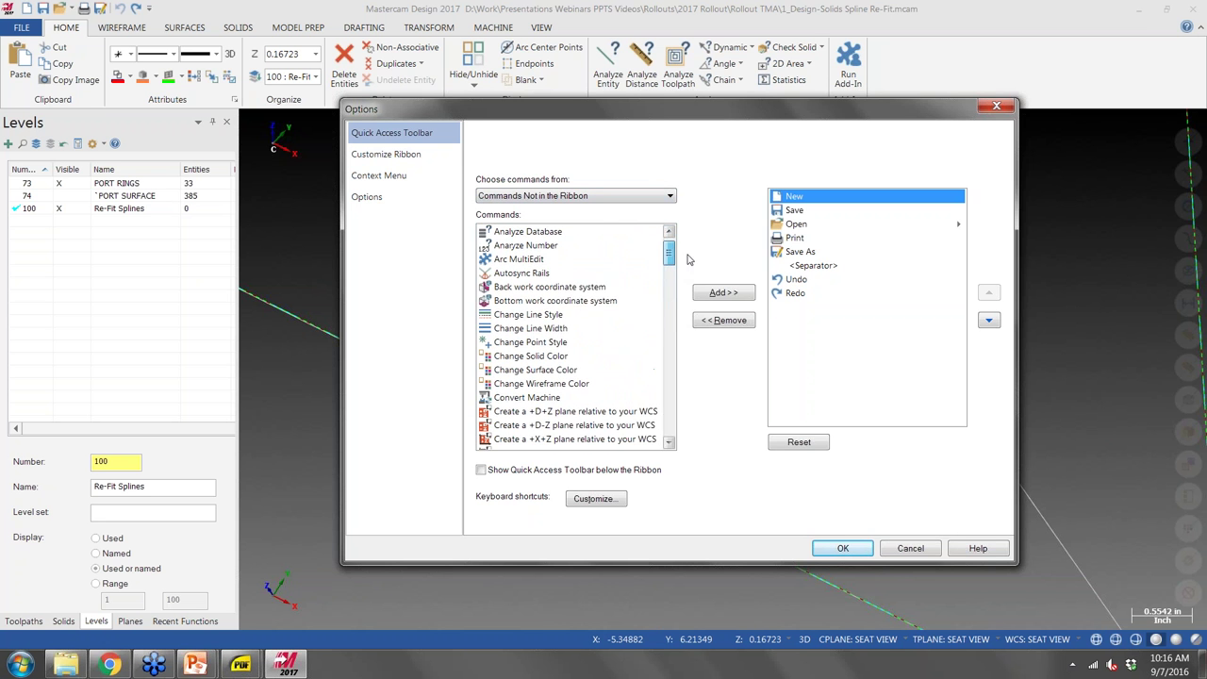
pyautogui.click(583, 195)
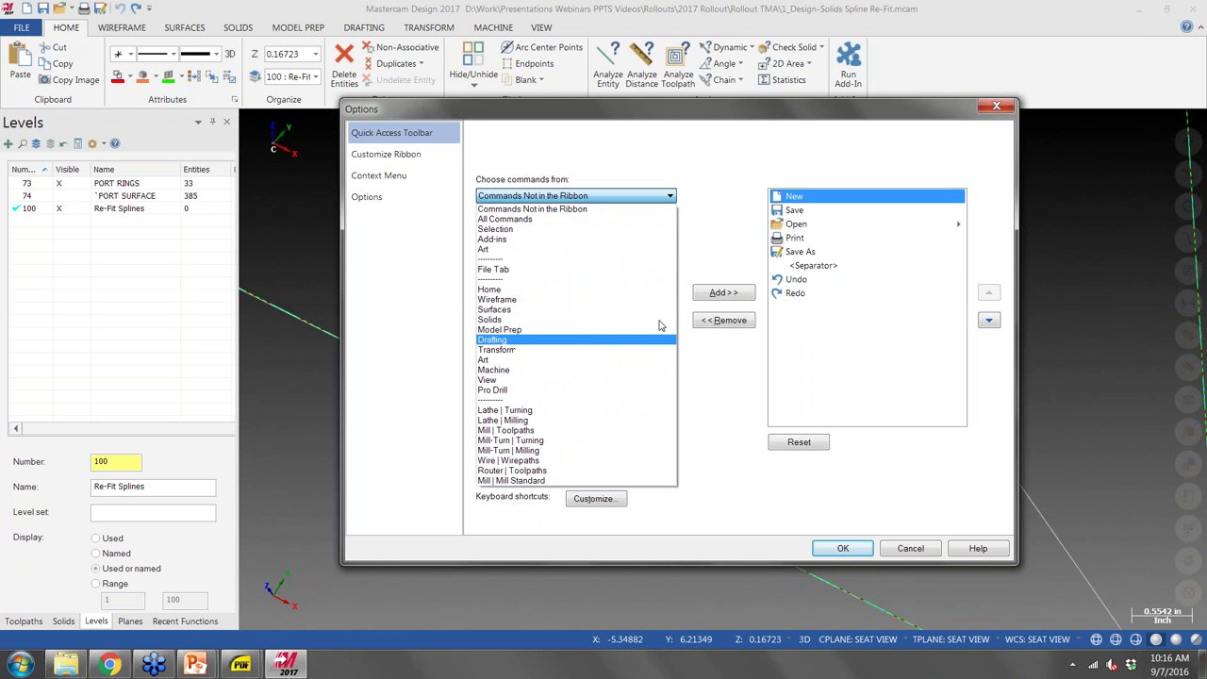
pyautogui.click(715, 243)
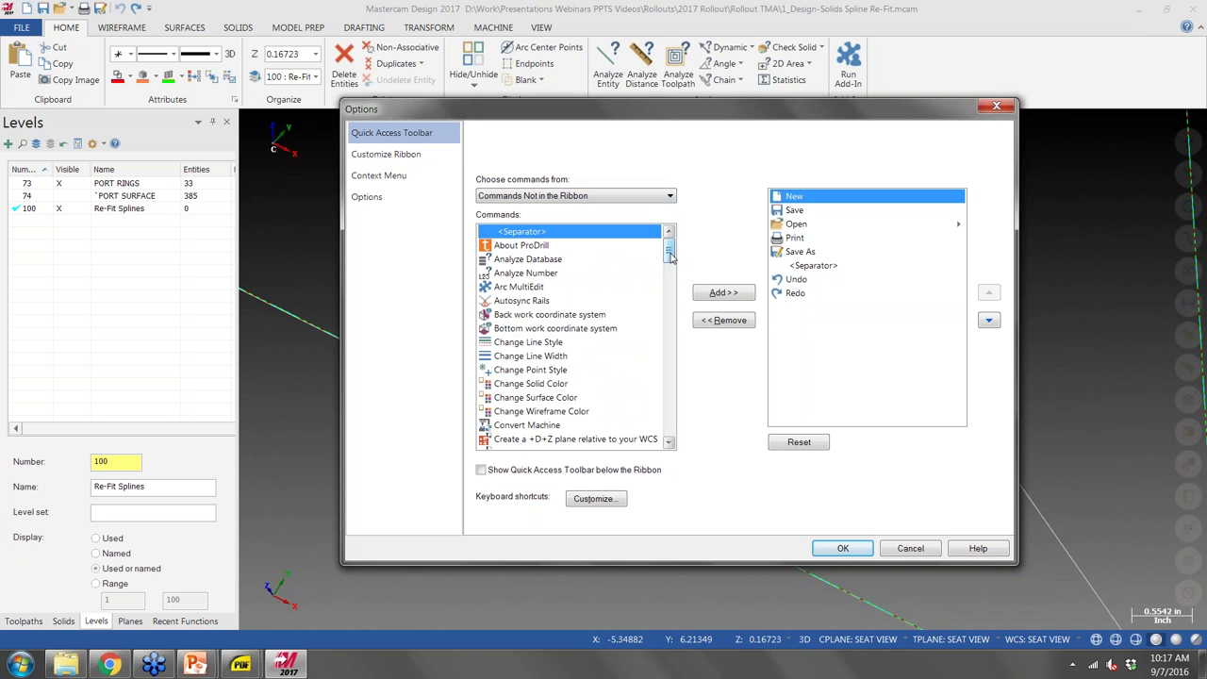
# Return to the ribbon customization settings and list All Tabs, including the Mill tabs.
pyautogui.click(396, 155)
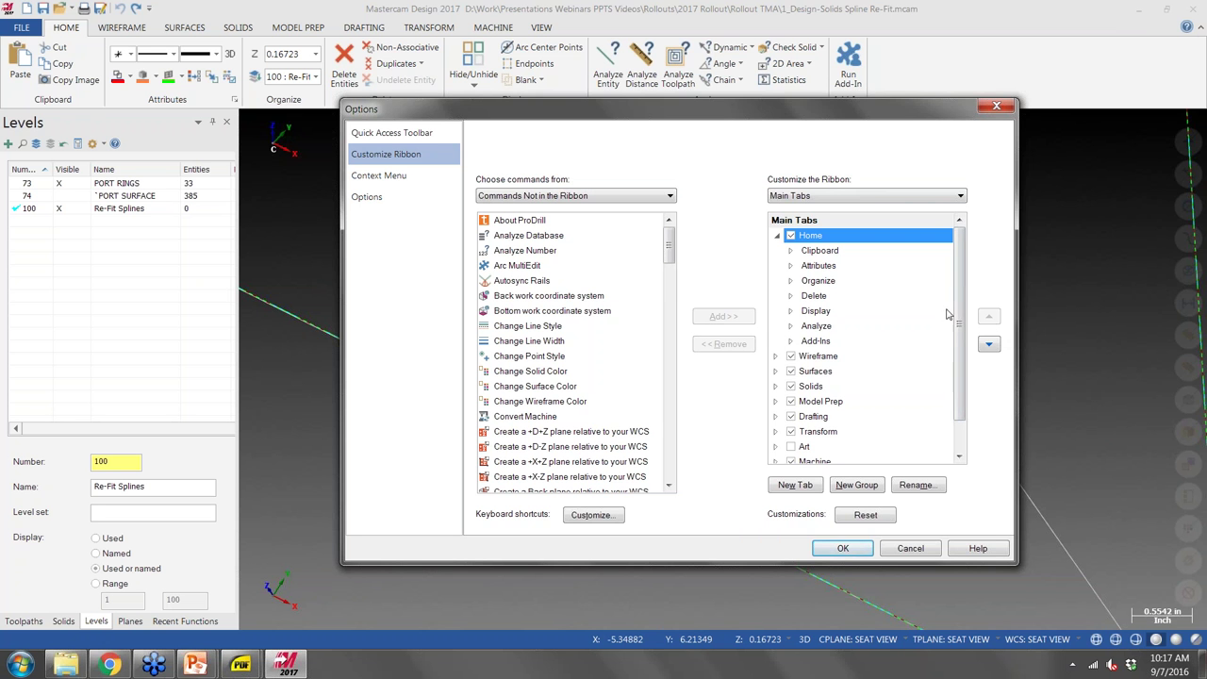
pyautogui.moveTo(958, 305)
pyautogui.mouseDown()
pyautogui.moveTo(962, 324)
pyautogui.moveTo(981, 310)
pyautogui.mouseUp()
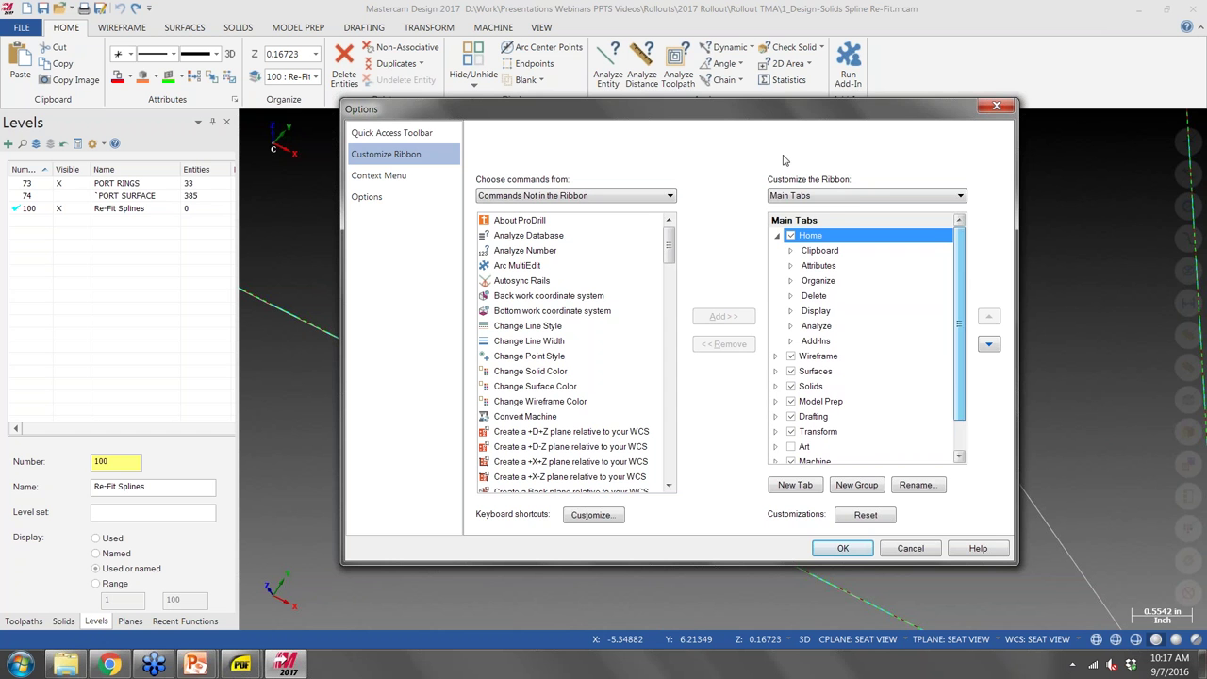
pyautogui.click(831, 196)
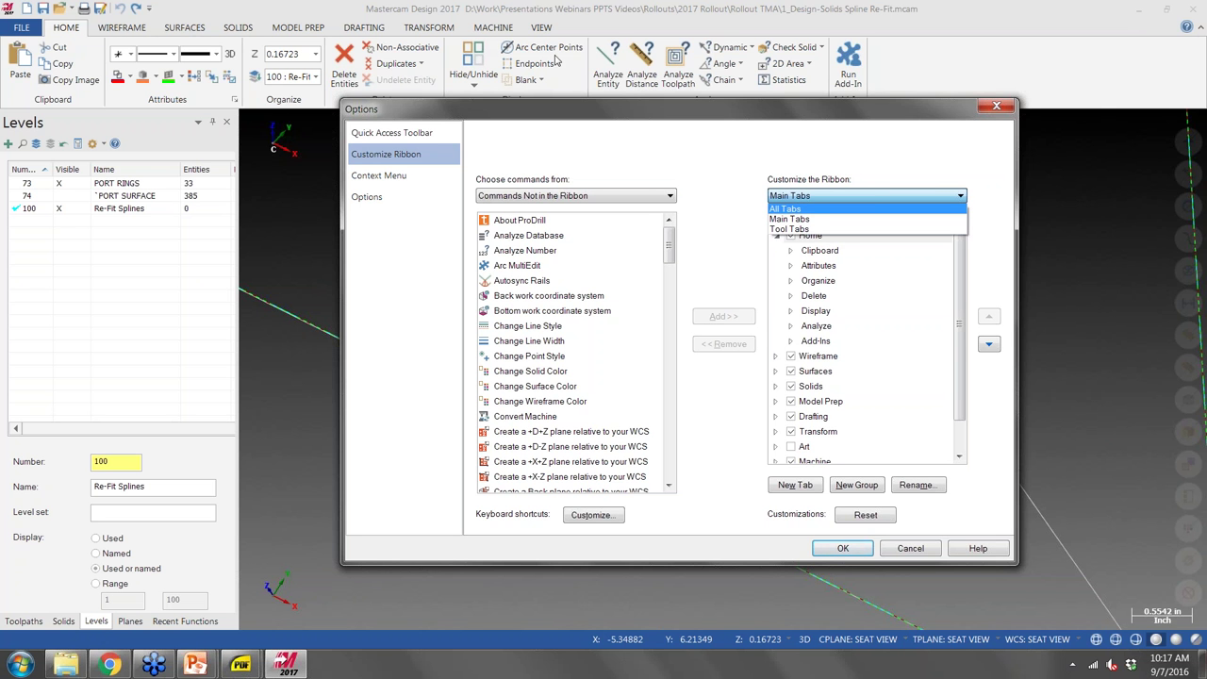
pyautogui.click(792, 209)
pyautogui.moveTo(957, 268); pyautogui.dragTo(965, 285)
pyautogui.scroll(-5, 815, 283)
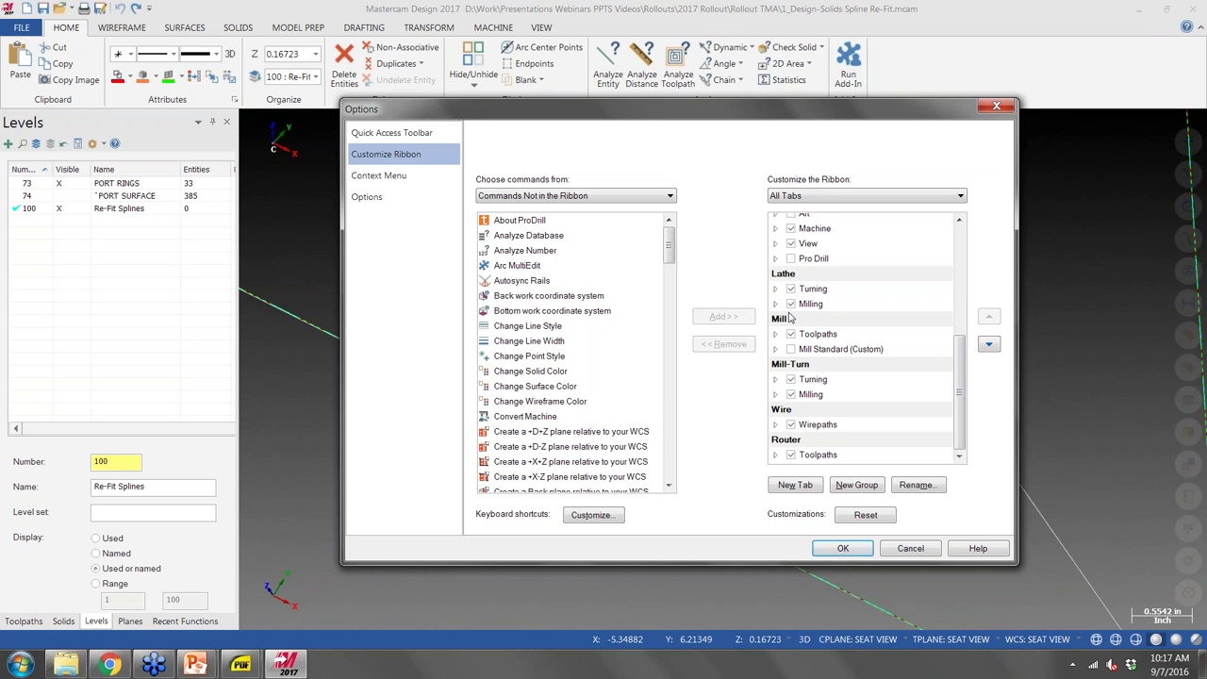
# Enable the Mill Standard (Custom) tab, disable the Mill Toolpaths tab, and apply the ribbon changes.
pyautogui.click(776, 350)
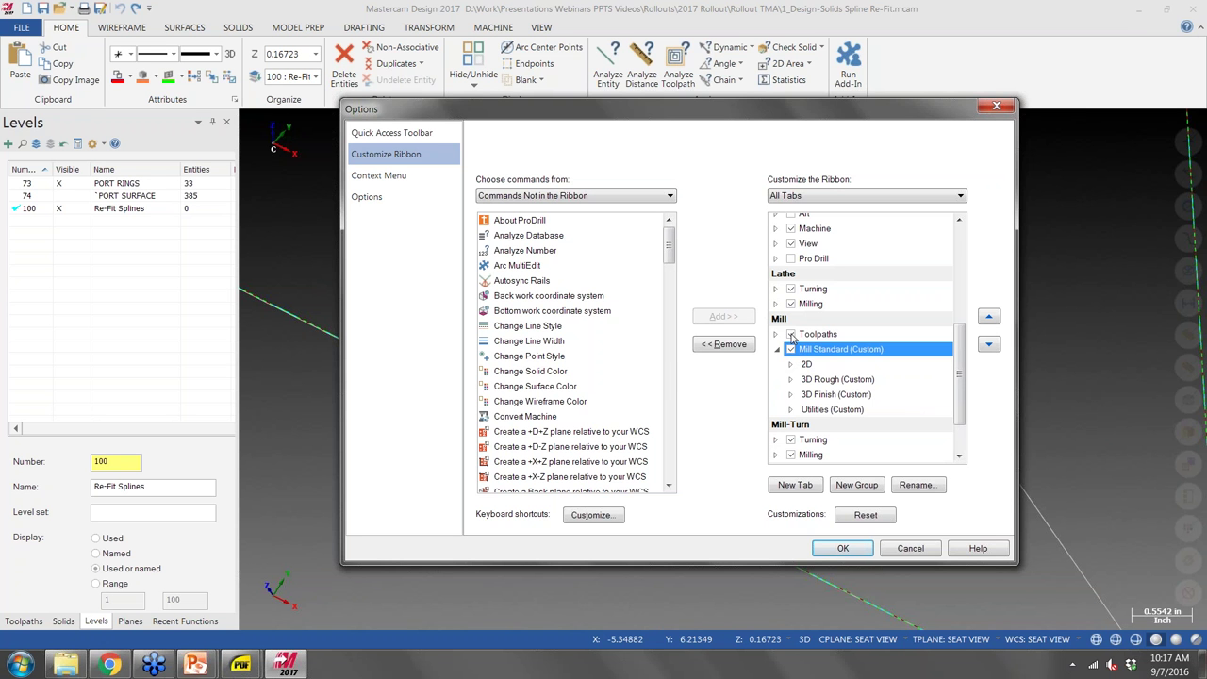
pyautogui.click(791, 334)
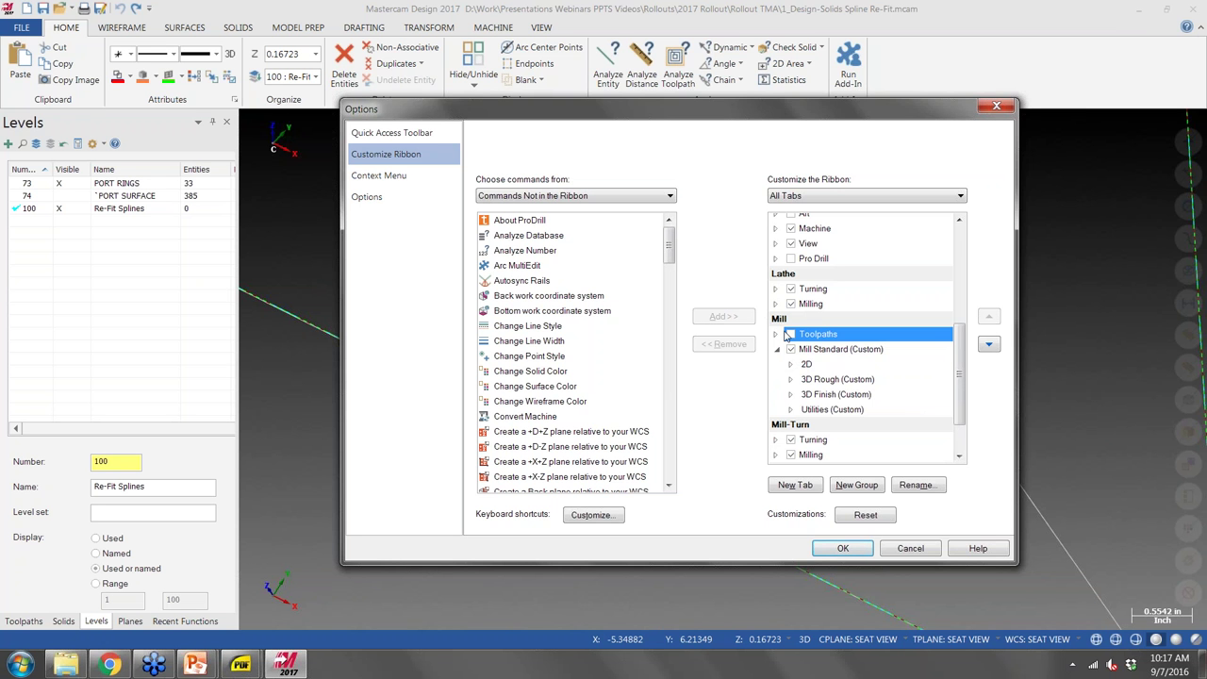
pyautogui.click(842, 548)
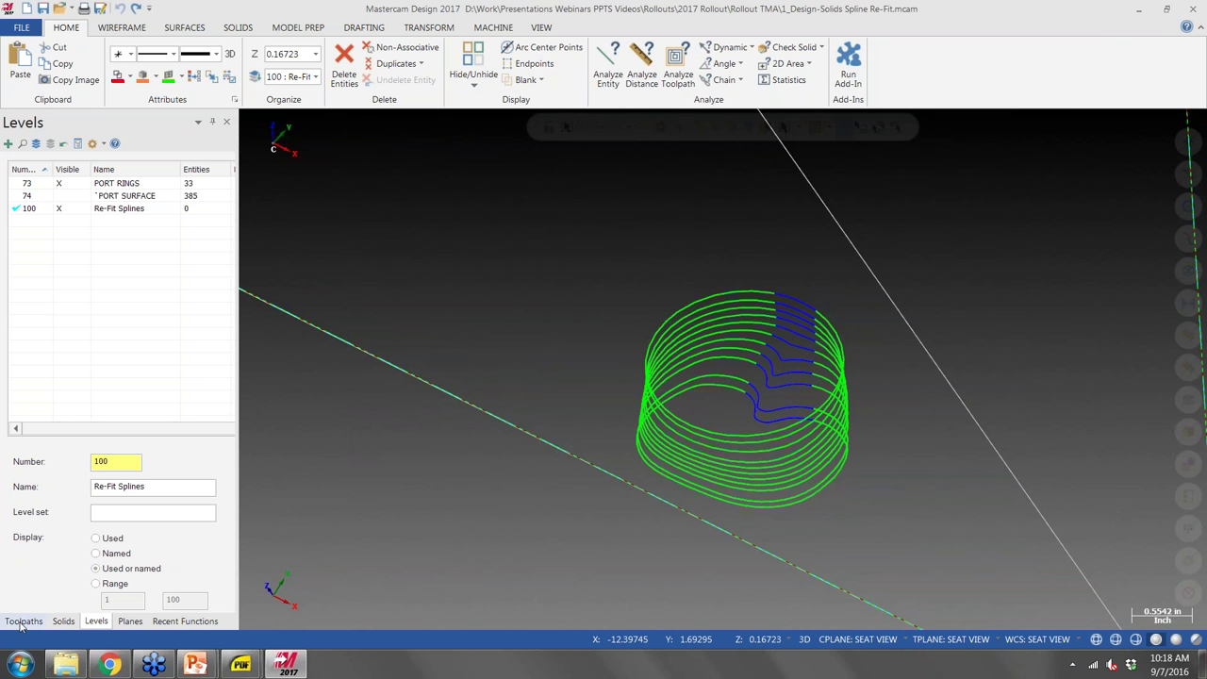
# Activate a Mill machine type and view the full 2D toolpath gallery in the custom Mill Standard ribbon.
pyautogui.click(498, 29)
pyautogui.click(21, 77)
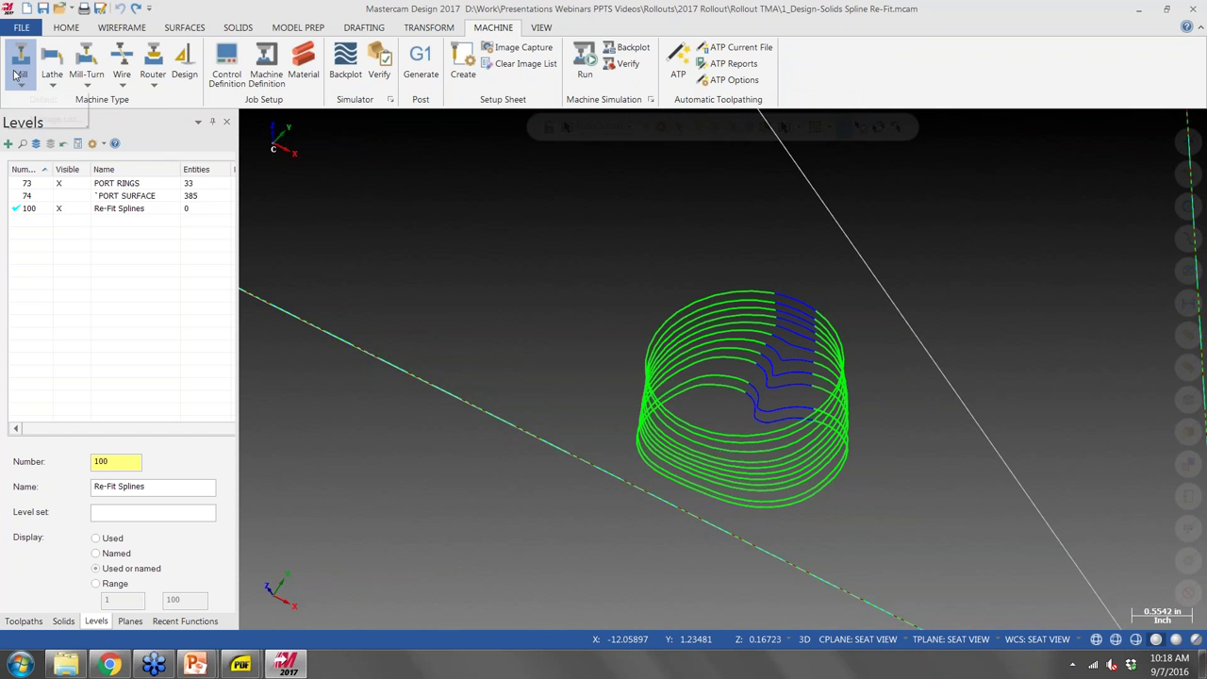
pyautogui.click(42, 99)
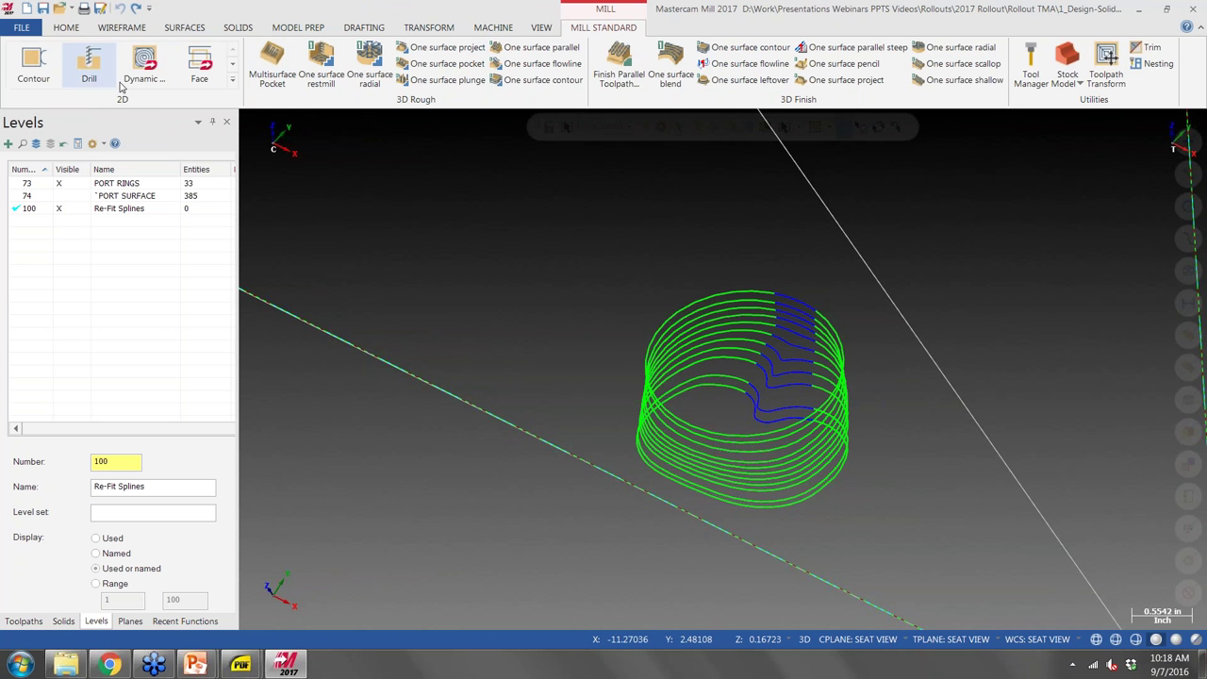
pyautogui.click(233, 83)
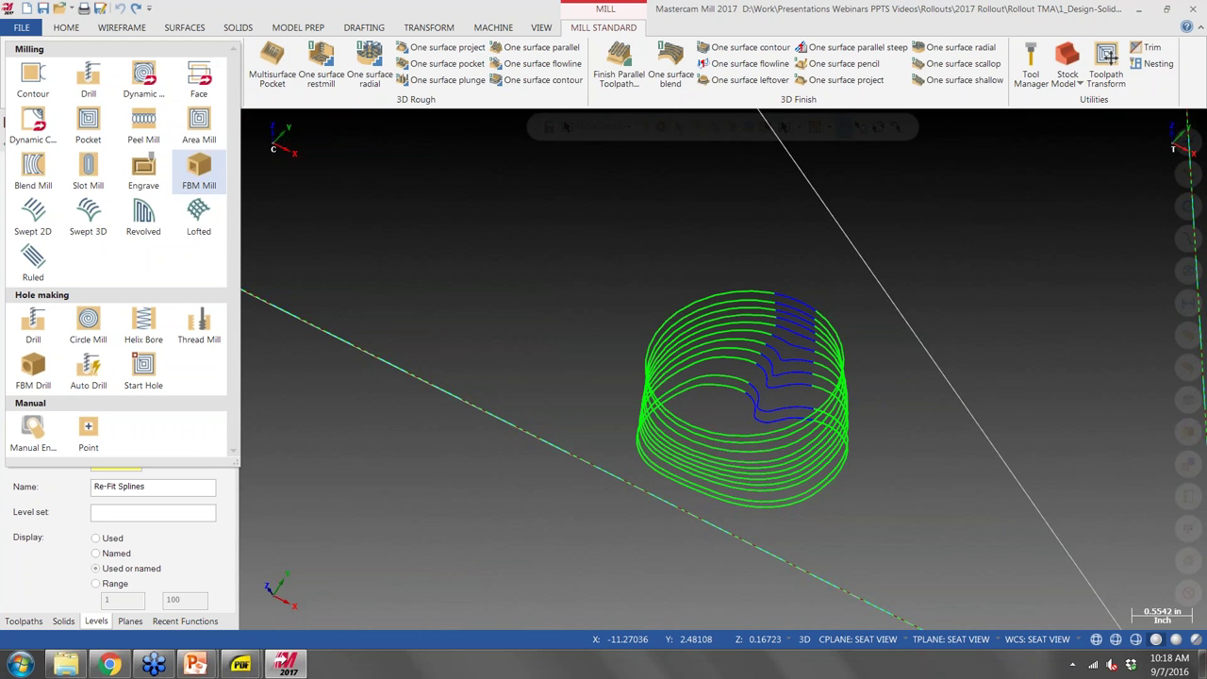
pyautogui.click(377, 176)
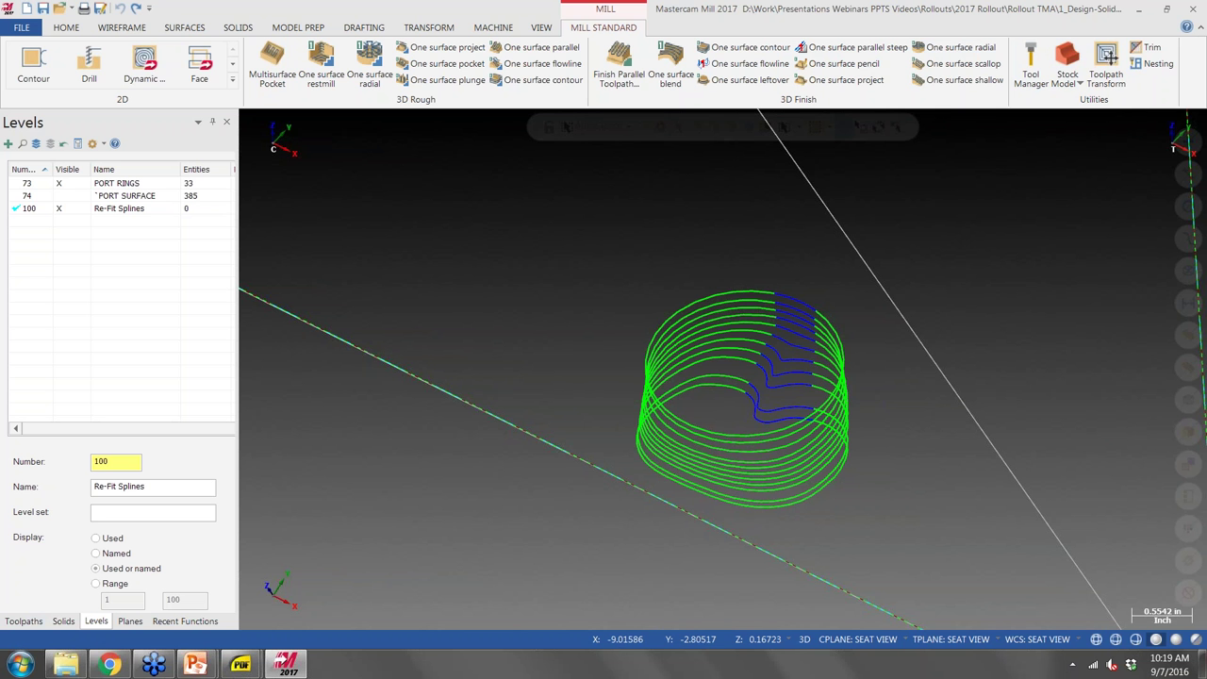
# Switch to Chrome and open the Mastercam 2017 What's New & Download Info page on the ShopWare Inc. website.
pyautogui.click(110, 665)
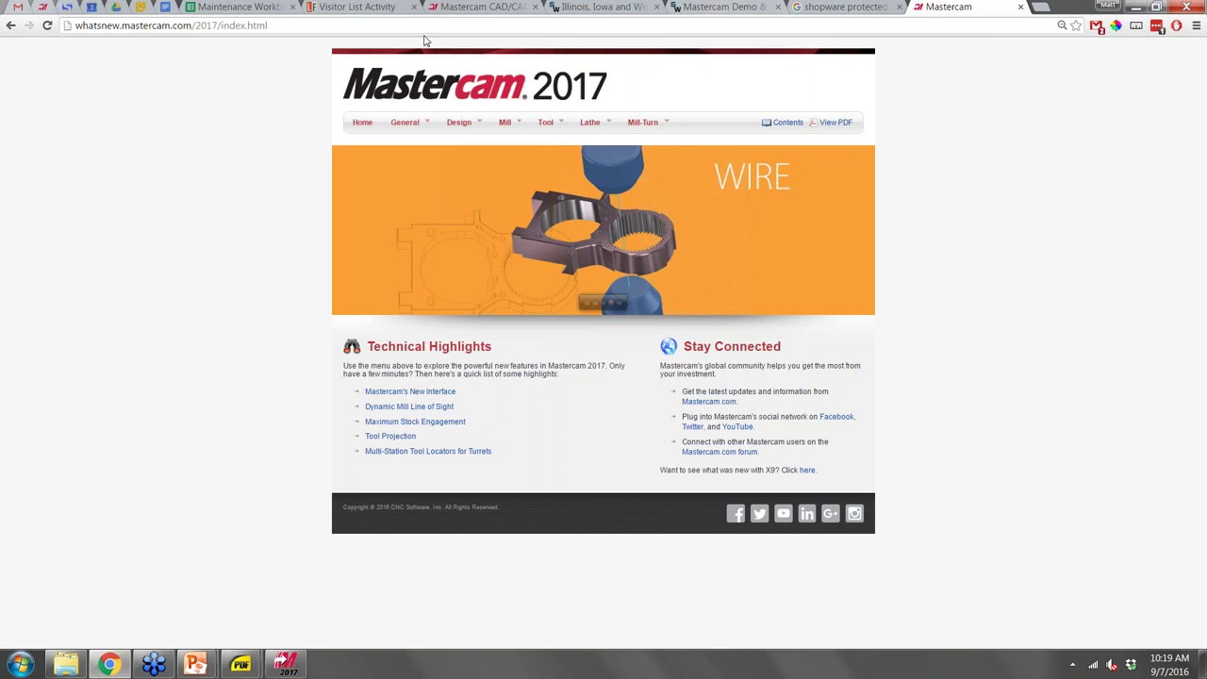
pyautogui.click(603, 6)
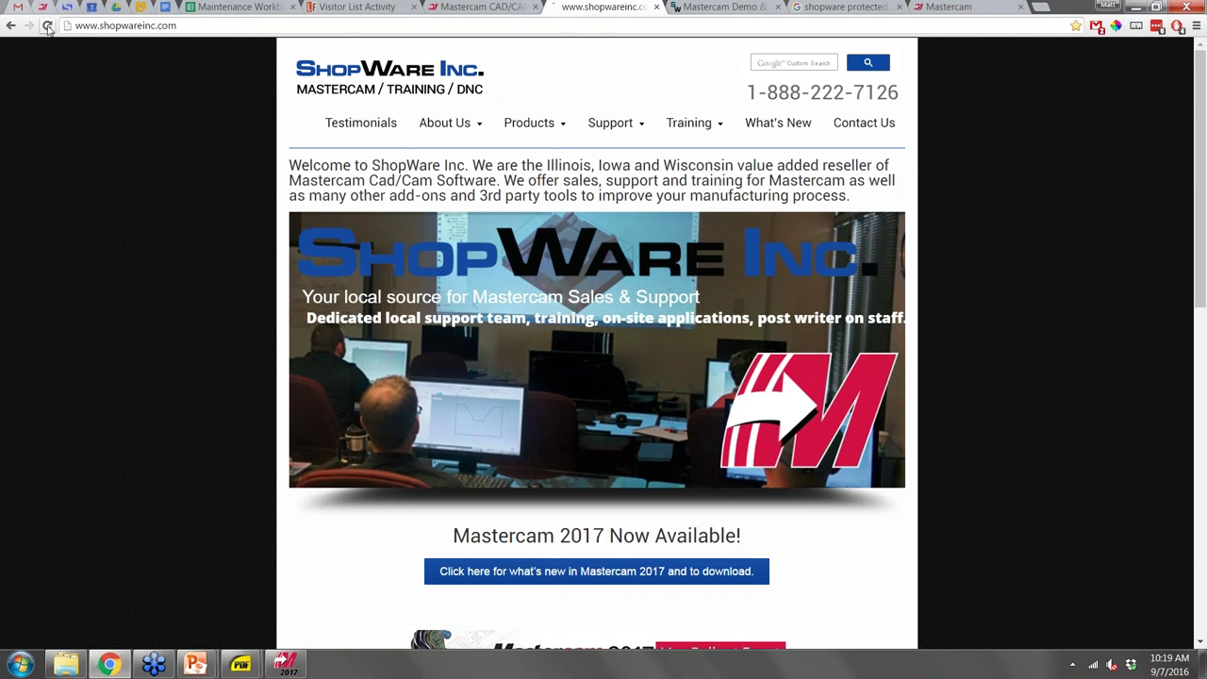
pyautogui.click(574, 404)
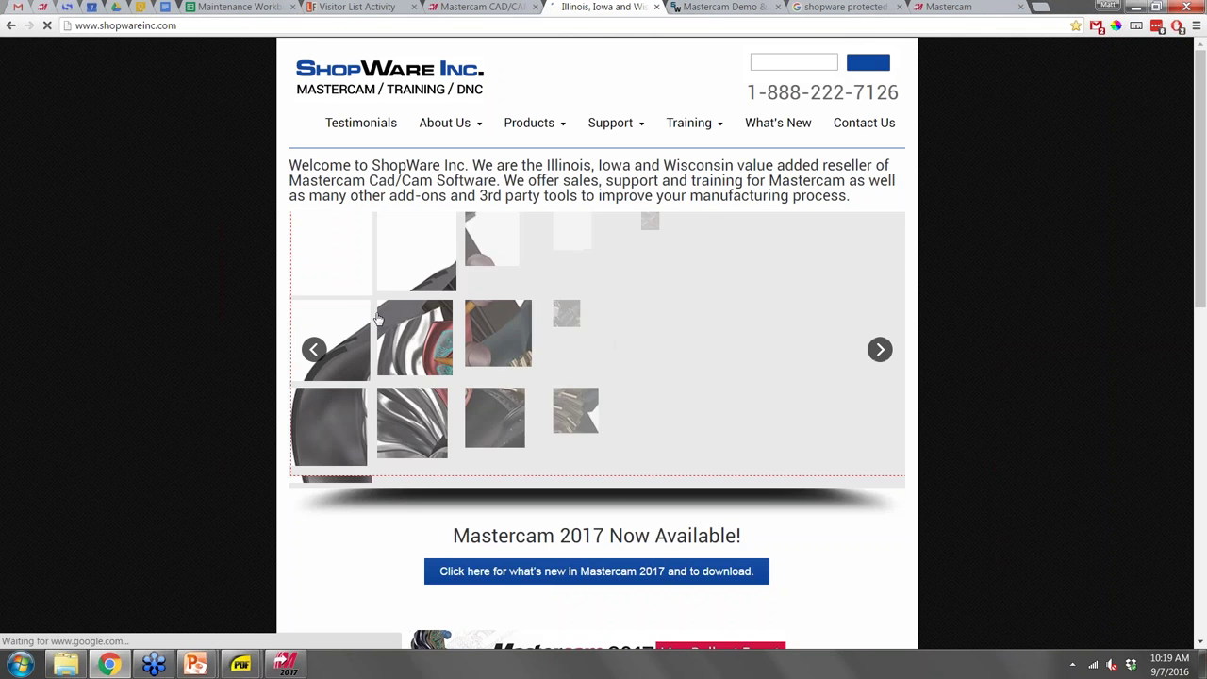
pyautogui.scroll(-2, 479, 447)
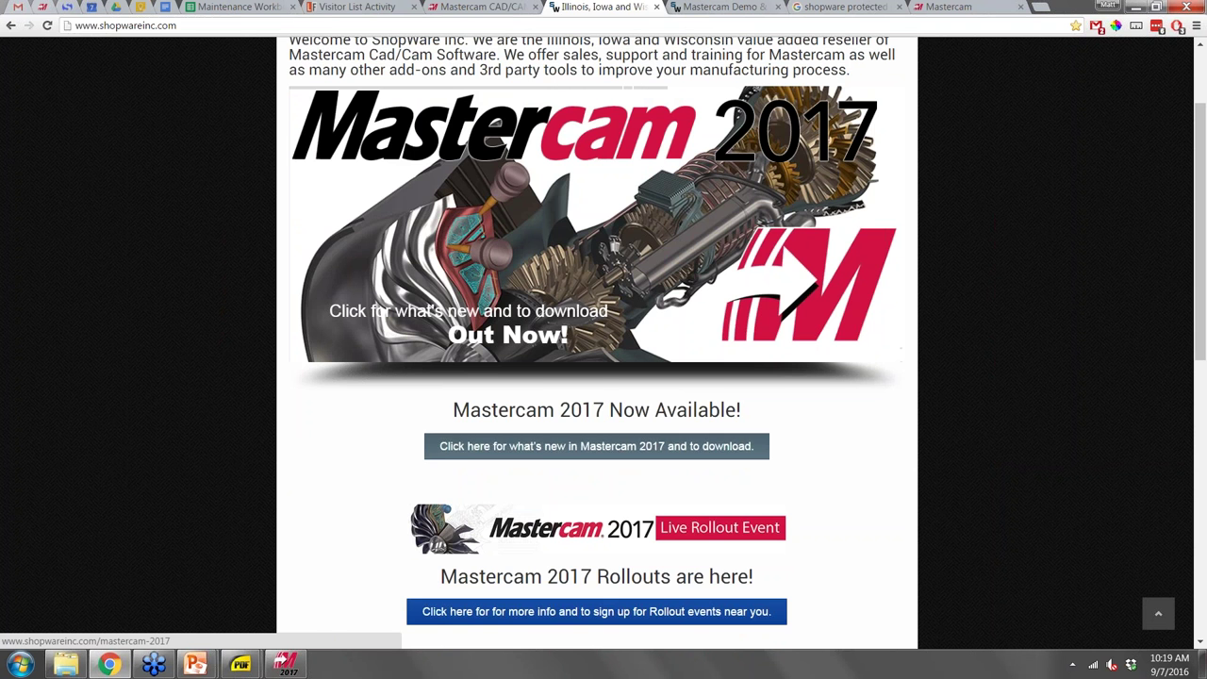
pyautogui.click(621, 447)
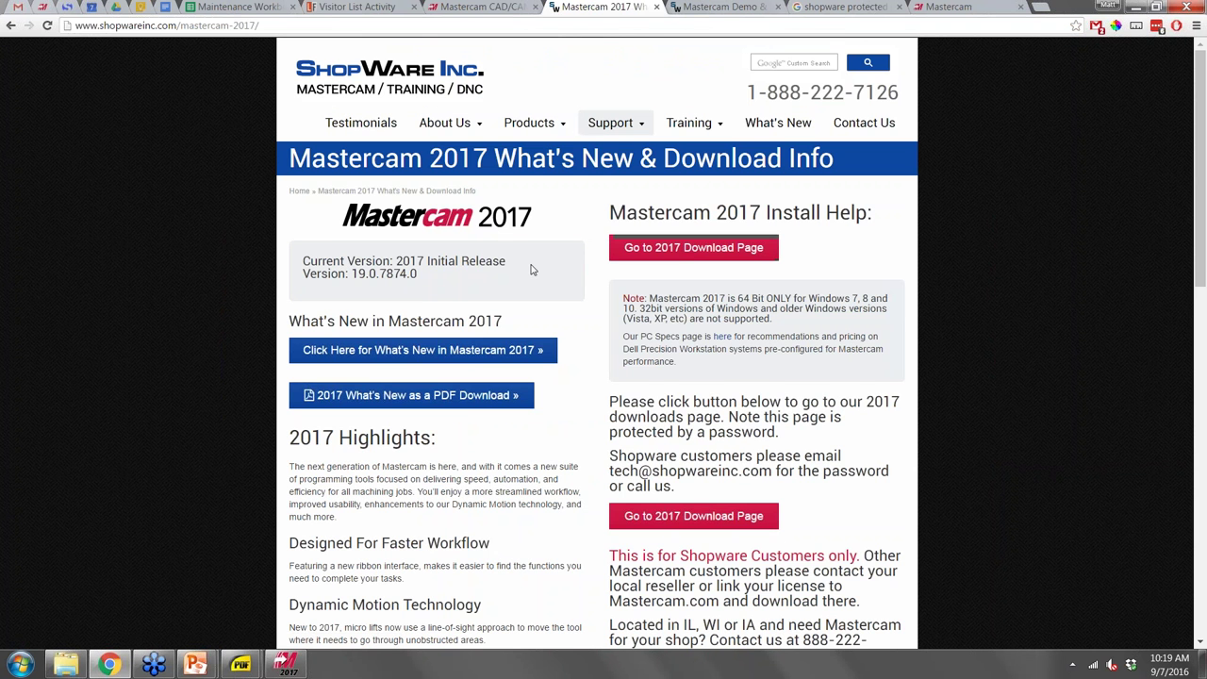
# Open the Mastercam 2017 Download Page and review the main, Solidworks and 2017 Extras downloads.
pyautogui.scroll(-1, 648, 361)
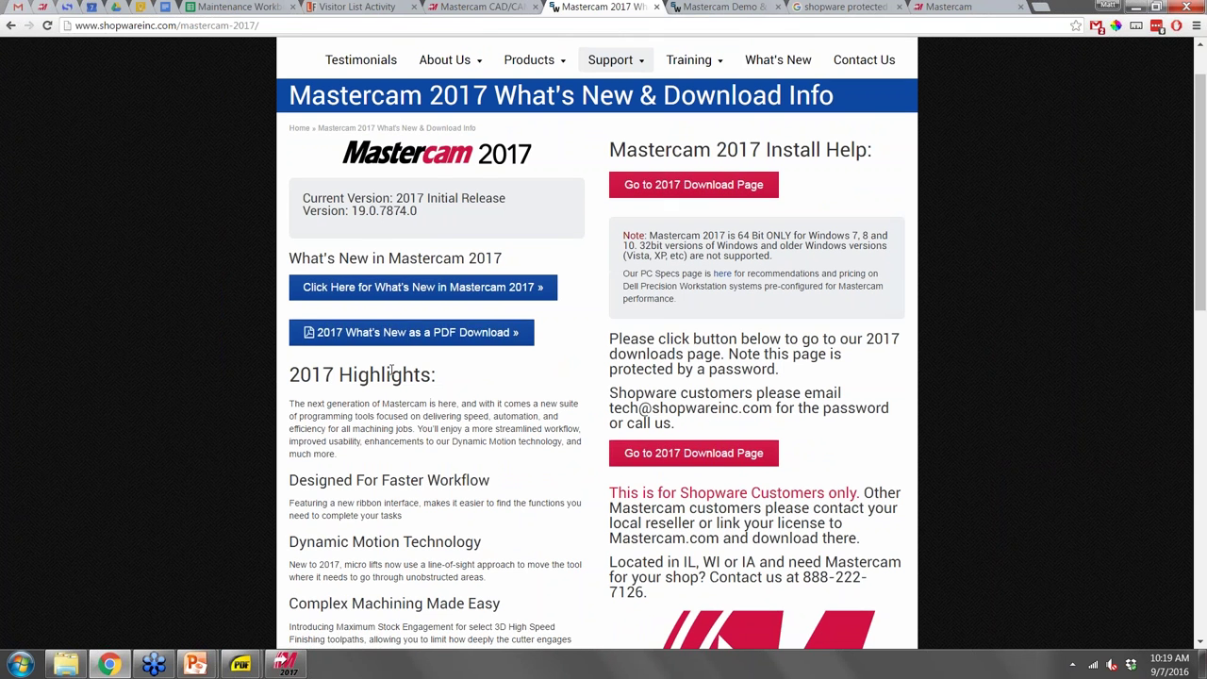
pyautogui.click(664, 192)
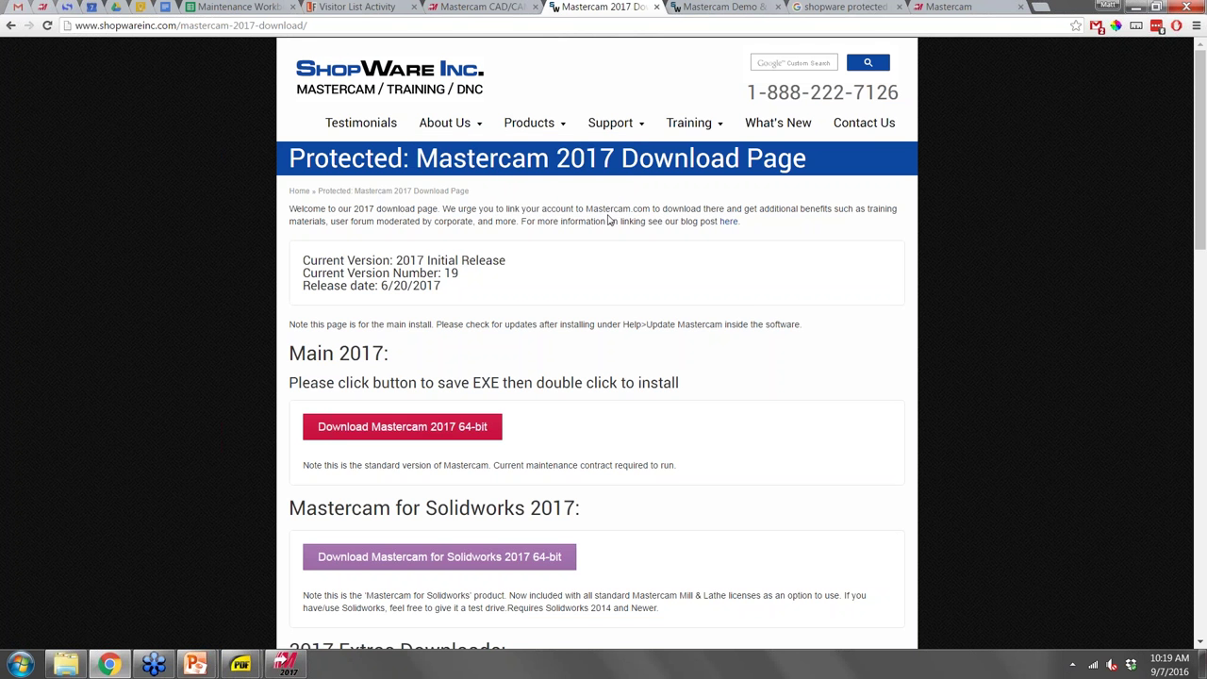
pyautogui.scroll(-3, 660, 254)
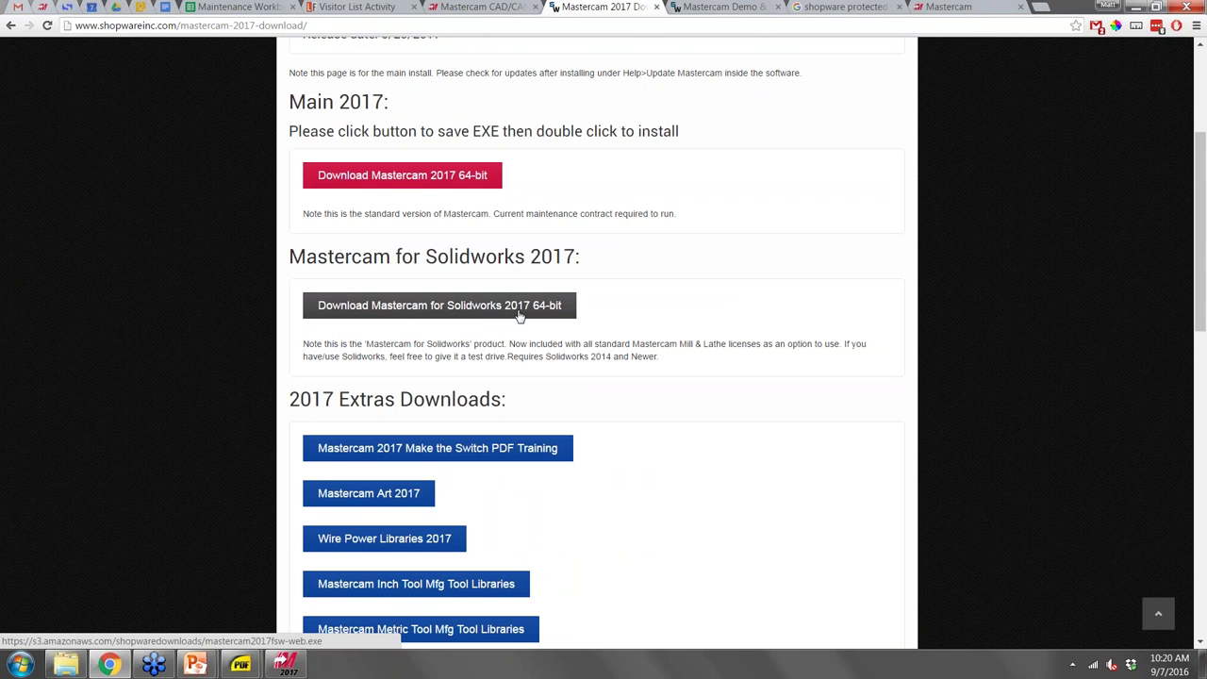
pyautogui.scroll(-2, 618, 335)
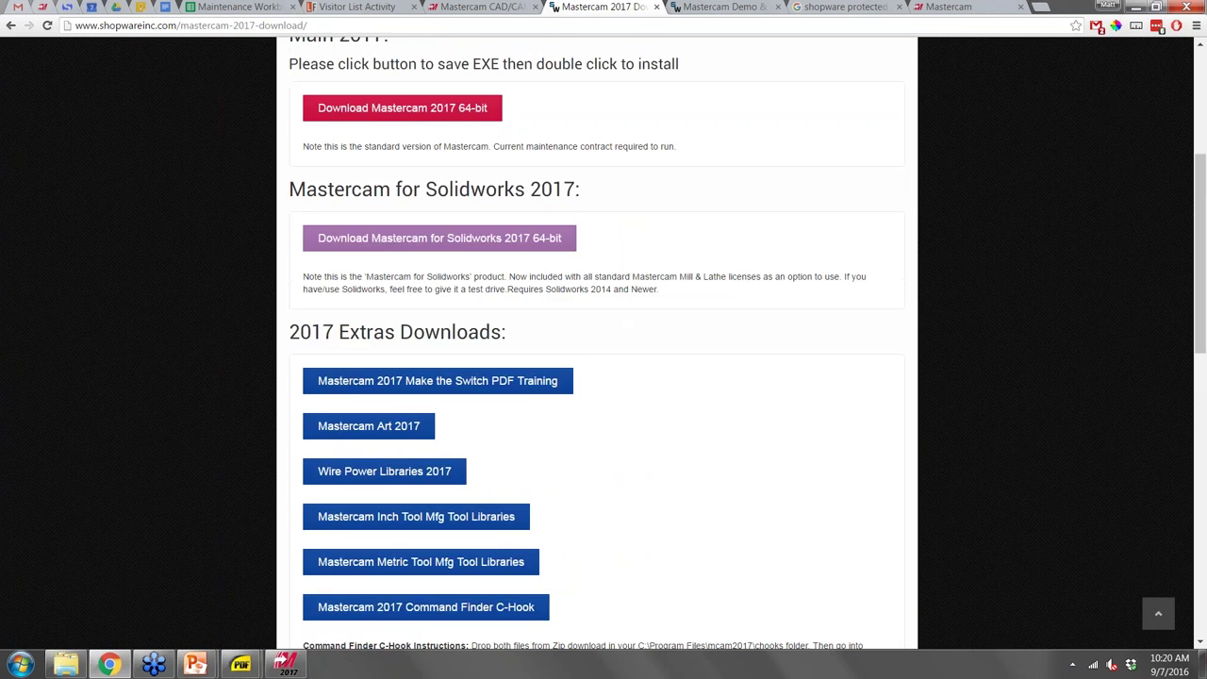
# Highlight the Command Finder C-Hook instructions under 2017 Extras Downloads for review.
pyautogui.scroll(-2, 406, 203)
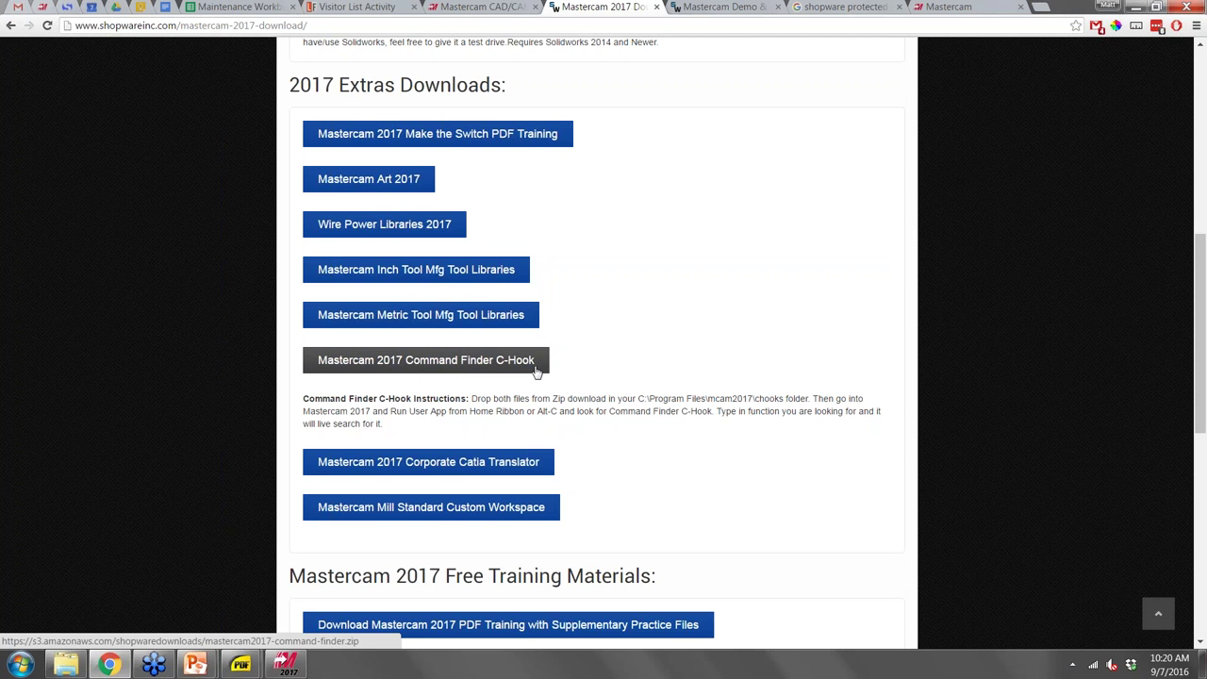
pyautogui.moveTo(472, 398); pyautogui.dragTo(714, 423)
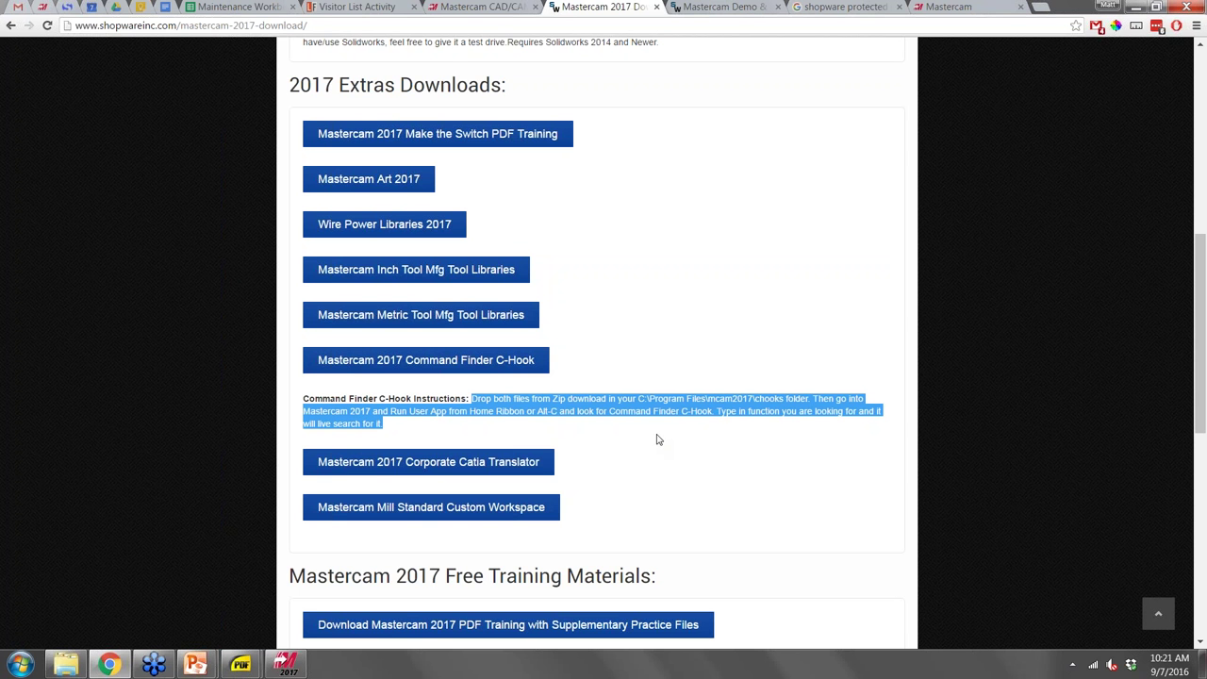
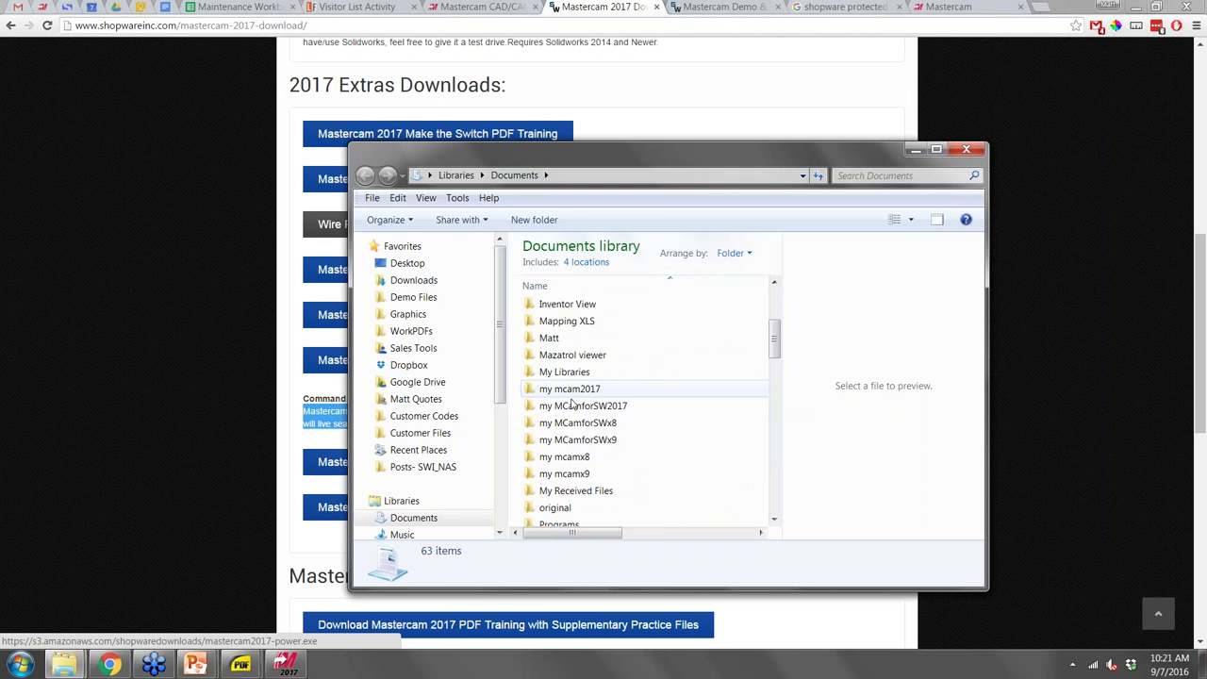
# Browse the my mcam2017 CONFIG folder and its Other Workspaces subfolder for workspace files, and minimize the file window.
pyautogui.doubleClick(564, 389)
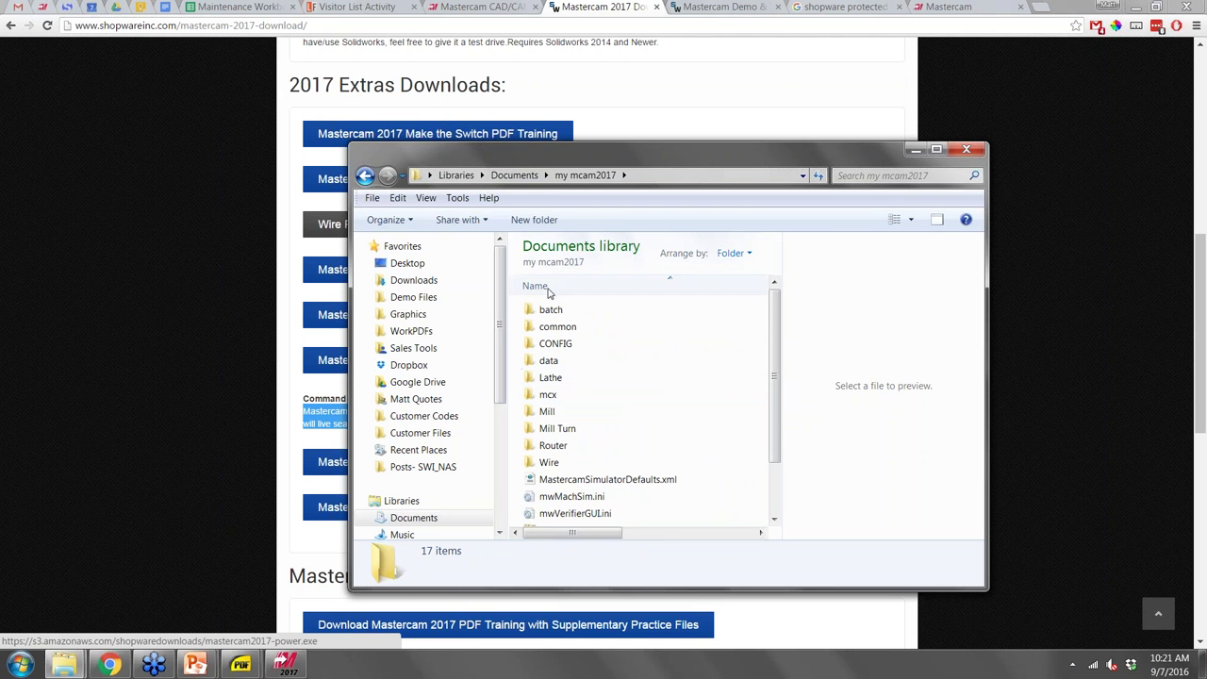
pyautogui.doubleClick(555, 345)
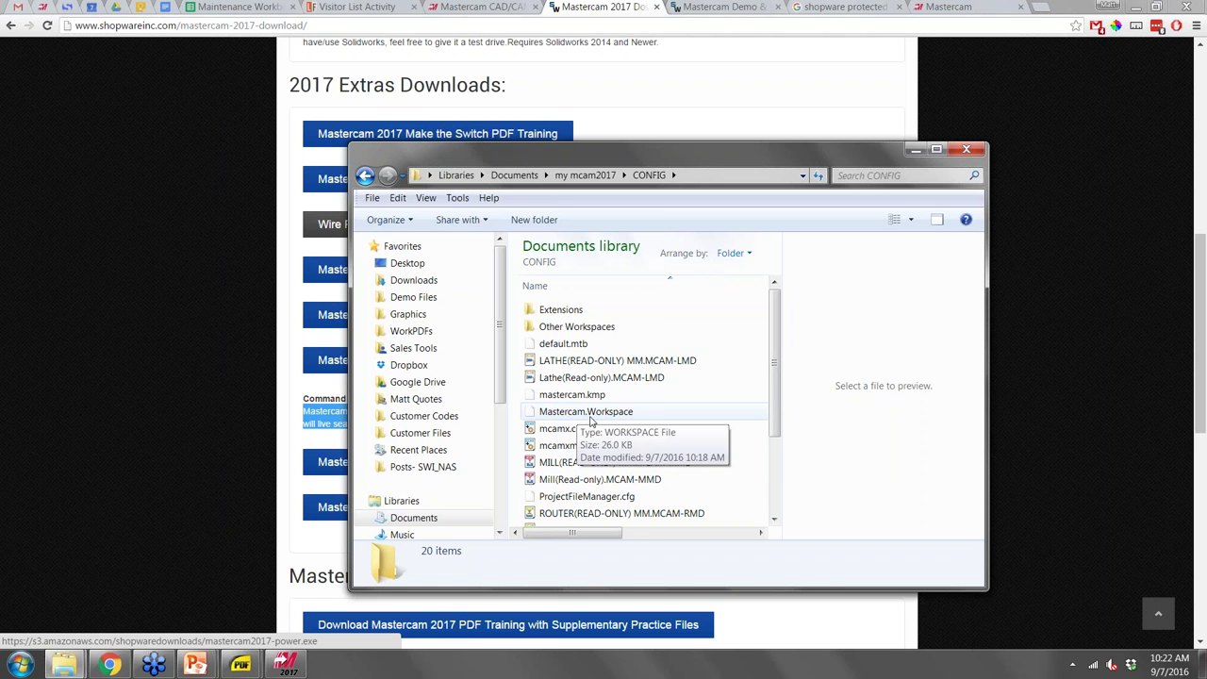
pyautogui.doubleClick(558, 329)
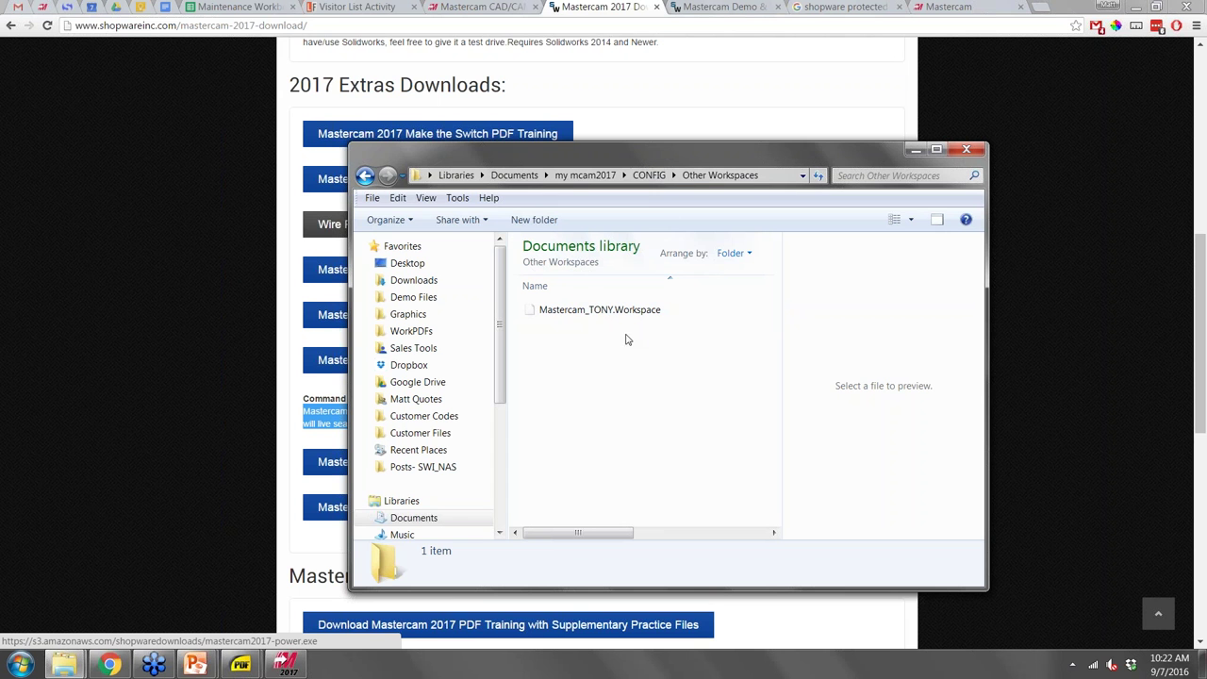
pyautogui.click(365, 176)
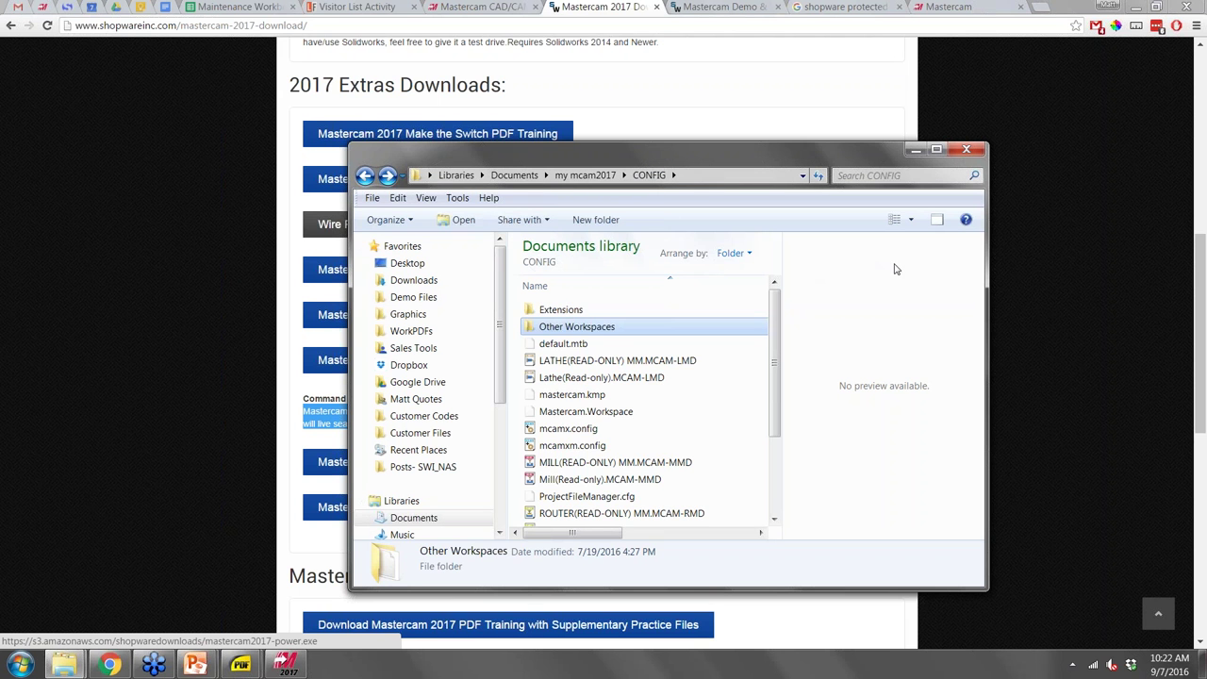
pyautogui.click(914, 151)
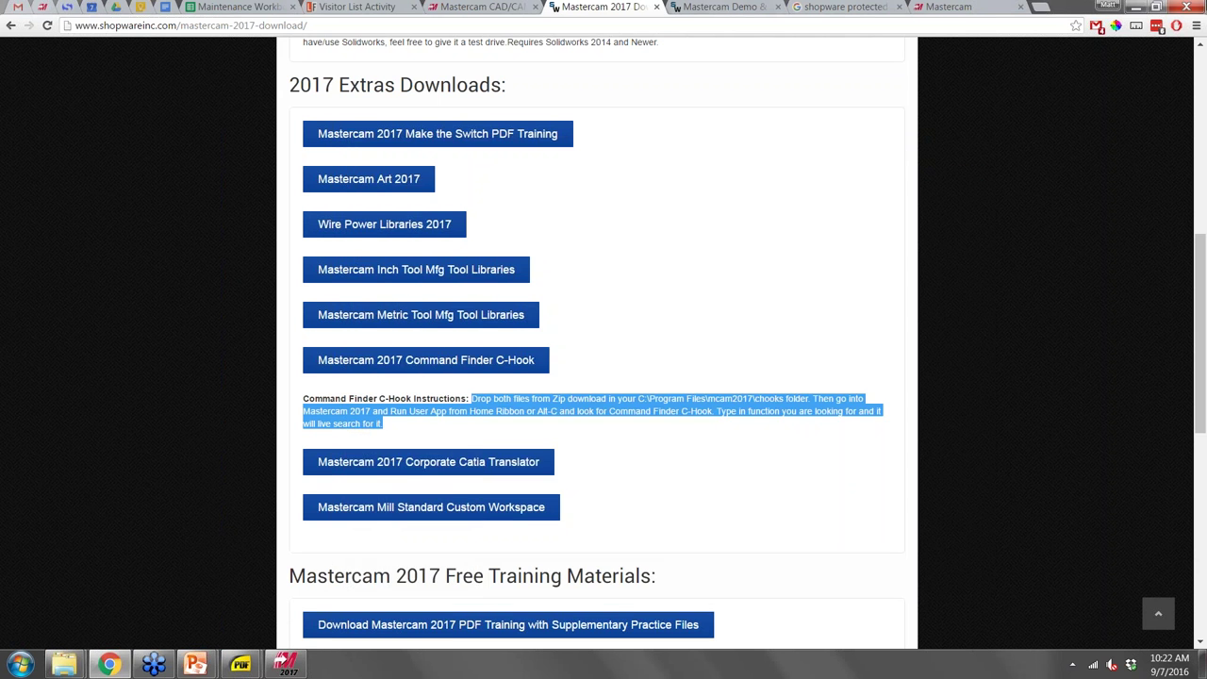
# Switch to the PowerPoint slide show and advance to the slide on customizing the Quick Access Toolbar.
pyautogui.click(1136, 8)
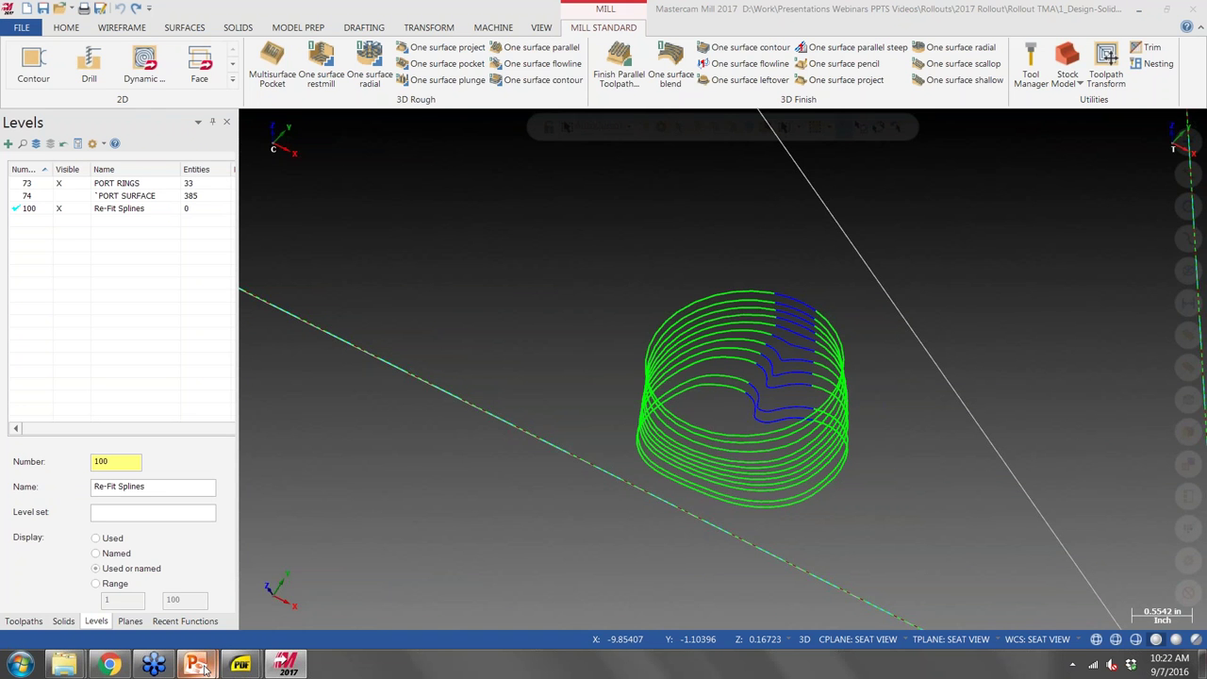
pyautogui.moveTo(195, 664)
pyautogui.click(278, 584)
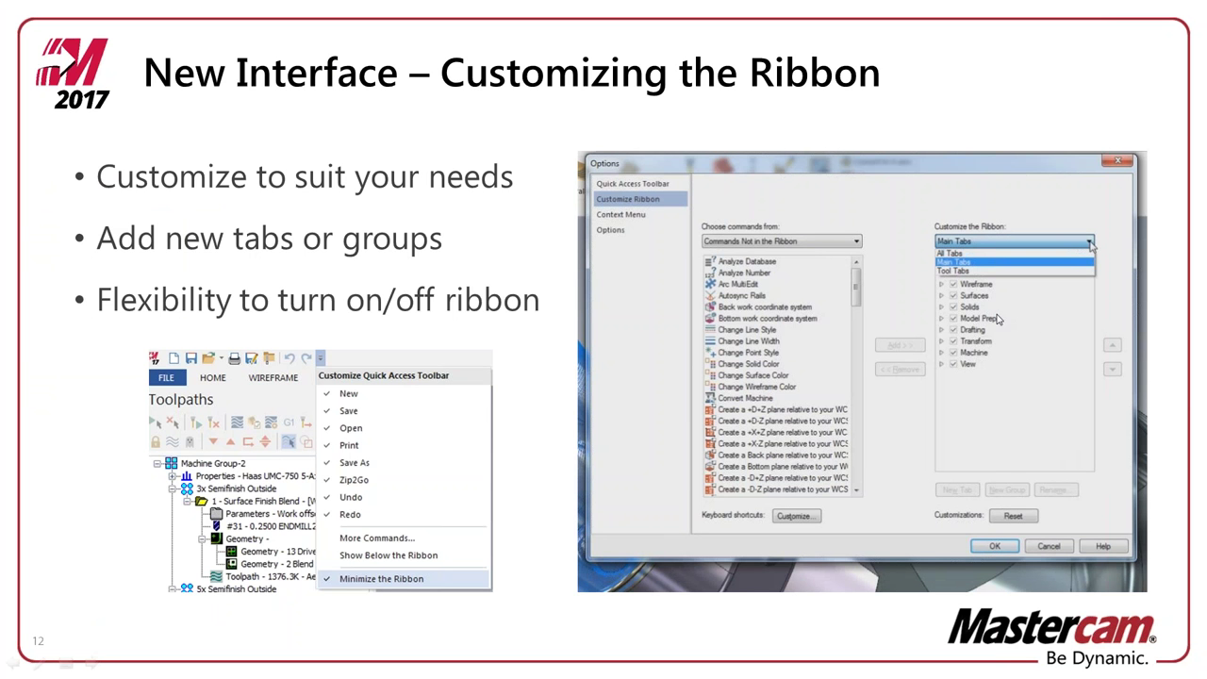
pyautogui.click(504, 263)
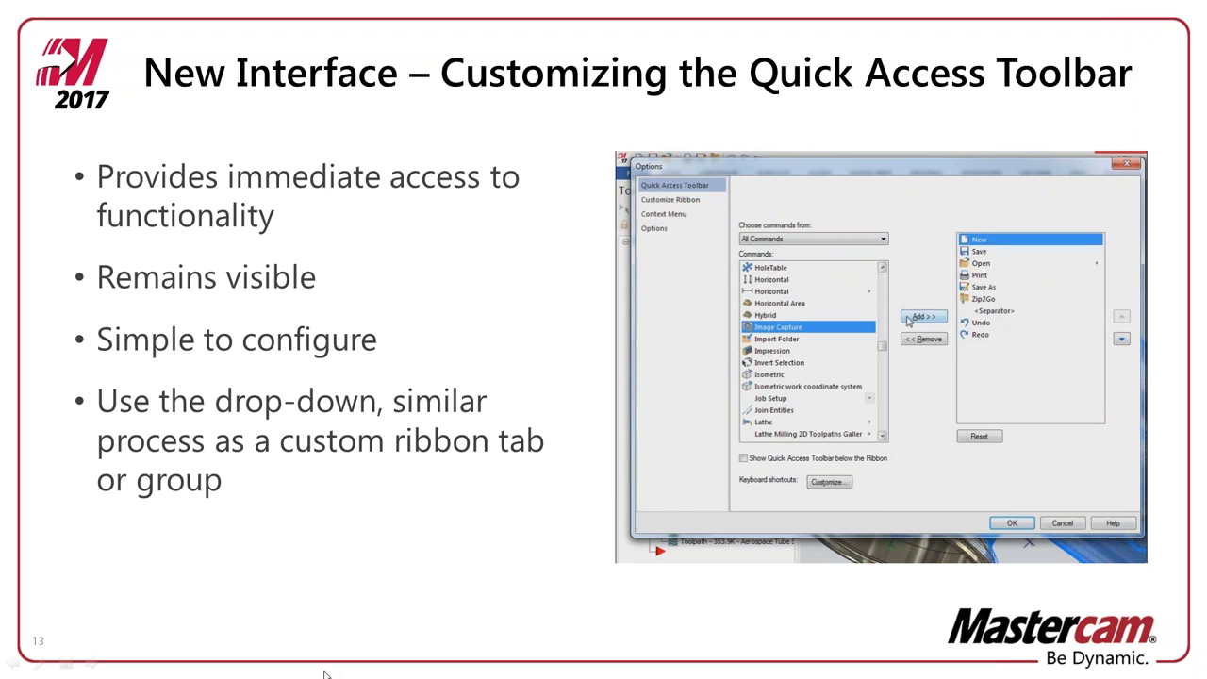
# Switch to Mastercam and try starting the Line Endpoints wireframe command through the ribbon key tips.
pyautogui.hotkey('alt', 'Tab')
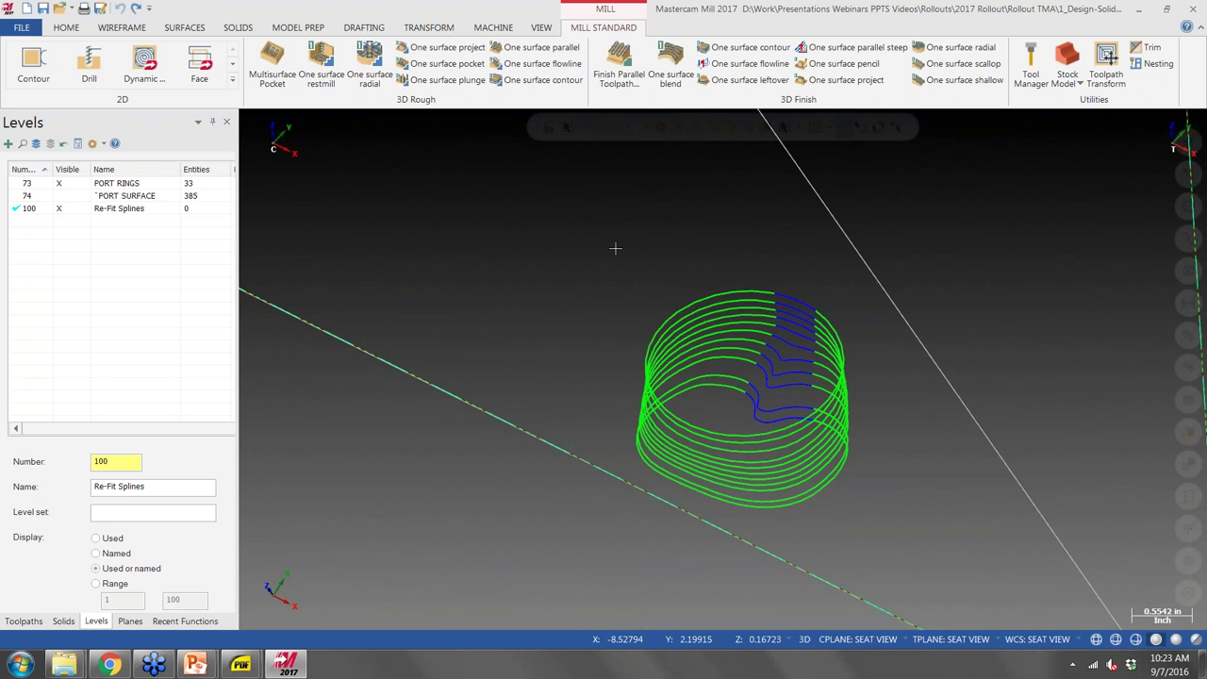
pyautogui.press('alt')
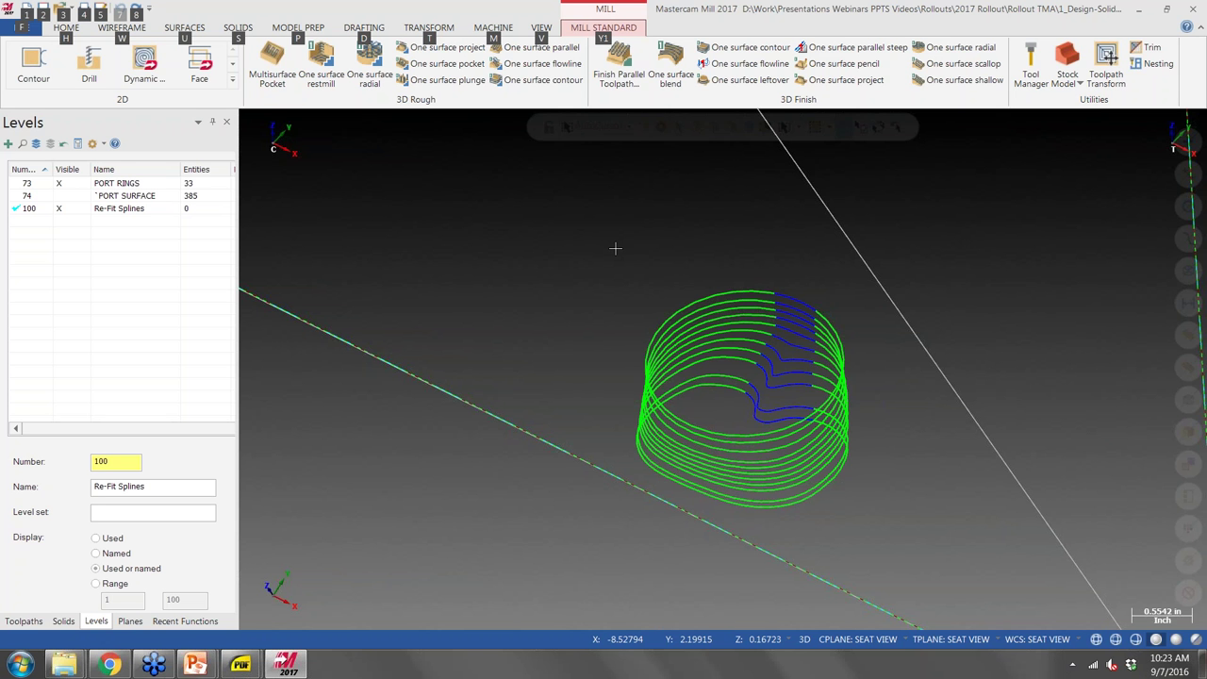
pyautogui.press('w')
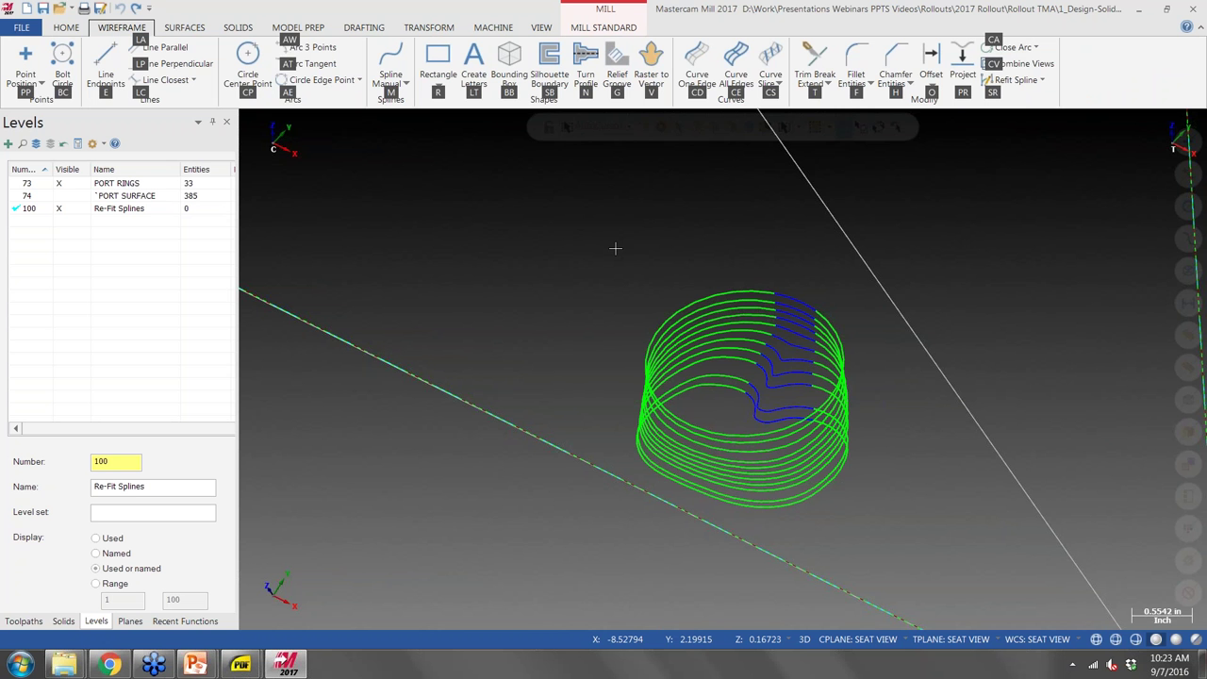
pyautogui.press('e')
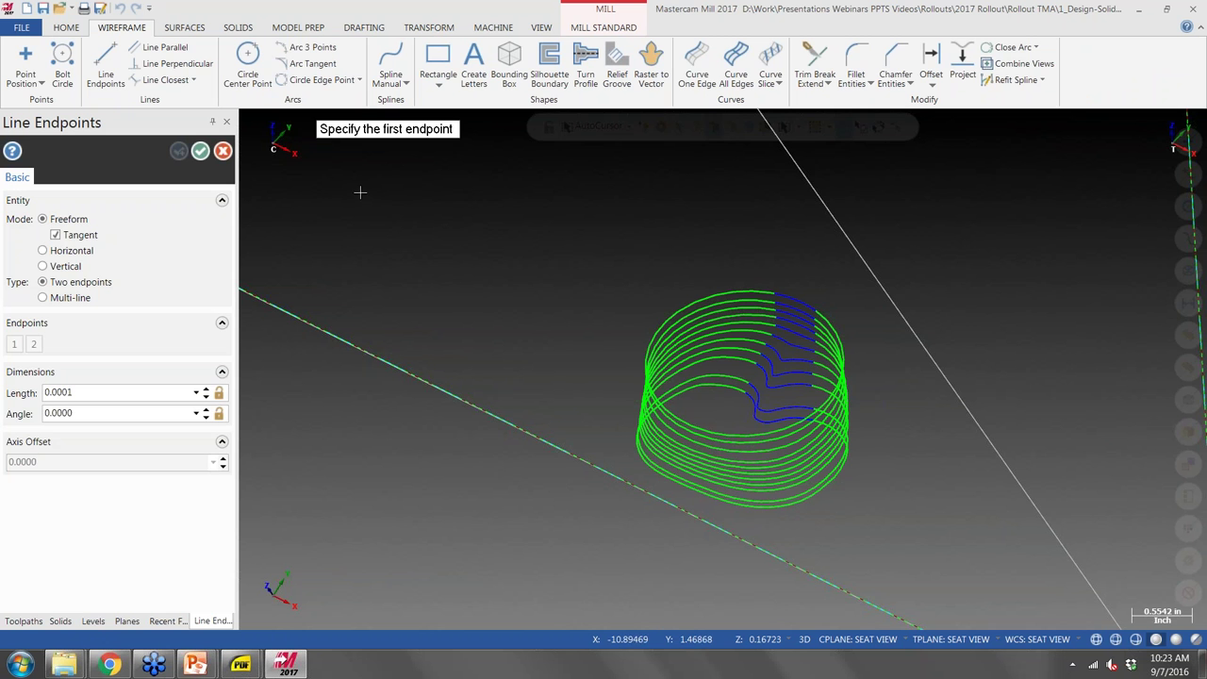
pyautogui.press('Escape')
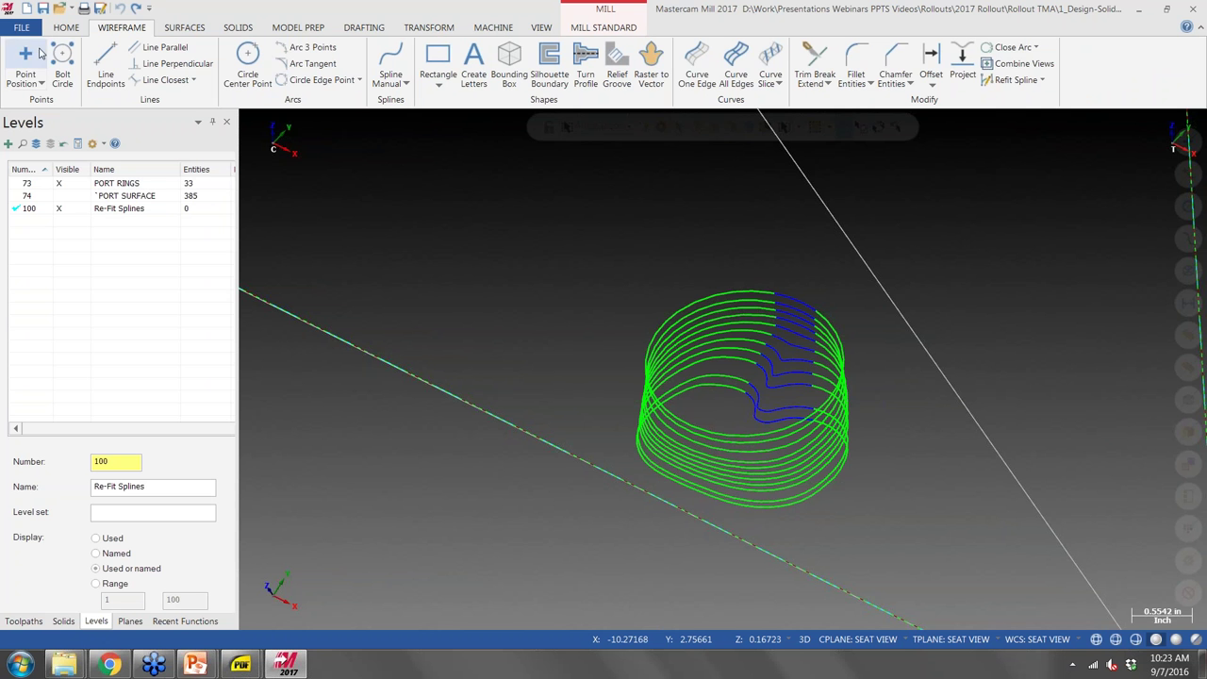
# Run the MCCommandFinder.dll add-in from the C:\Program Files\mcam2017\chooks folder.
pyautogui.click(80, 28)
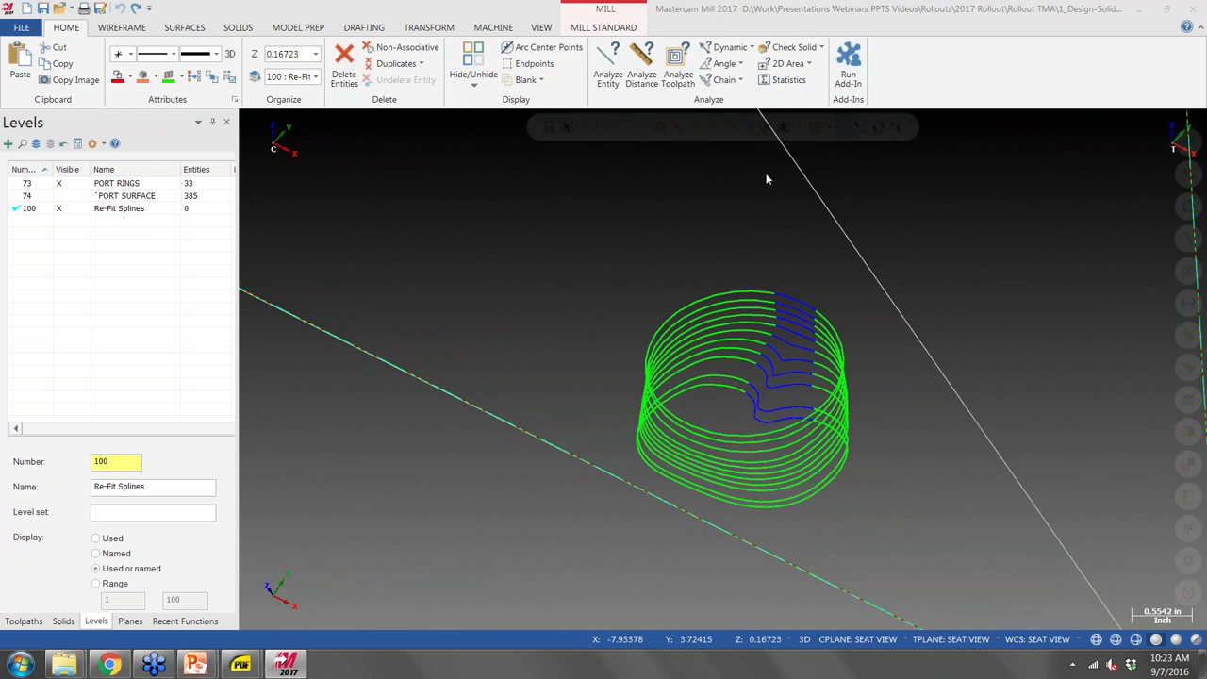
pyautogui.hotkey('alt', 'c')
pyautogui.moveTo(390, 29); pyautogui.dragTo(389, 13)
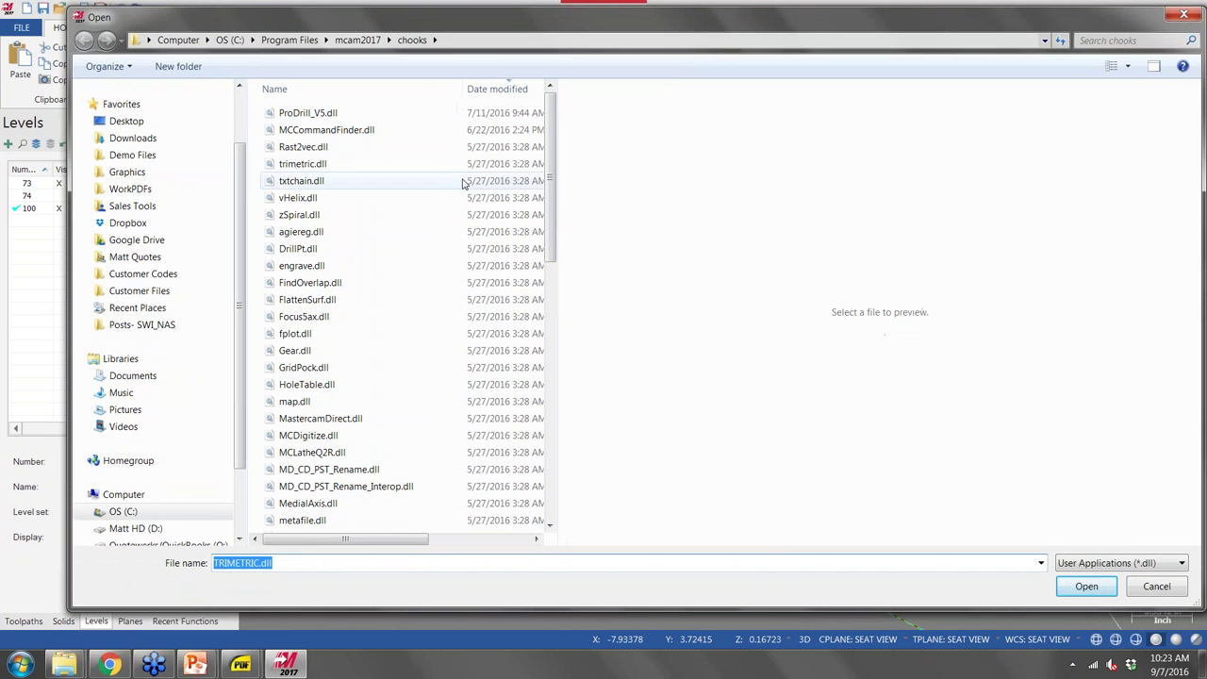
pyautogui.moveTo(549, 179); pyautogui.dragTo(571, 157)
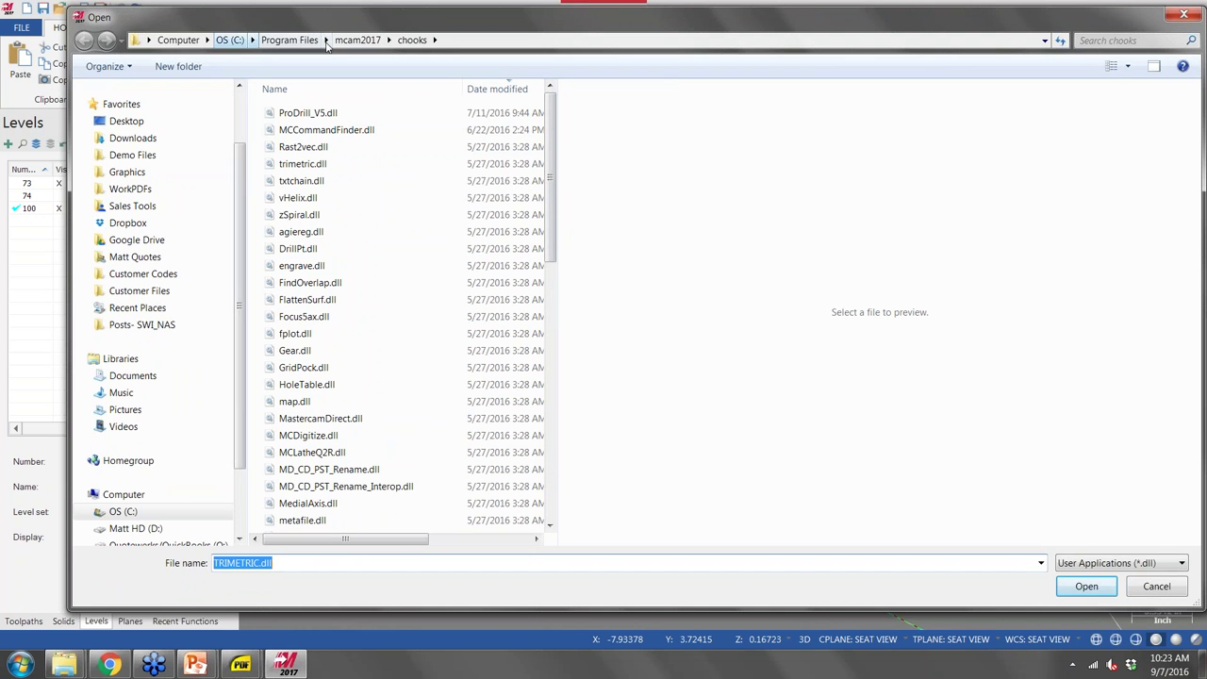
pyautogui.click(487, 42)
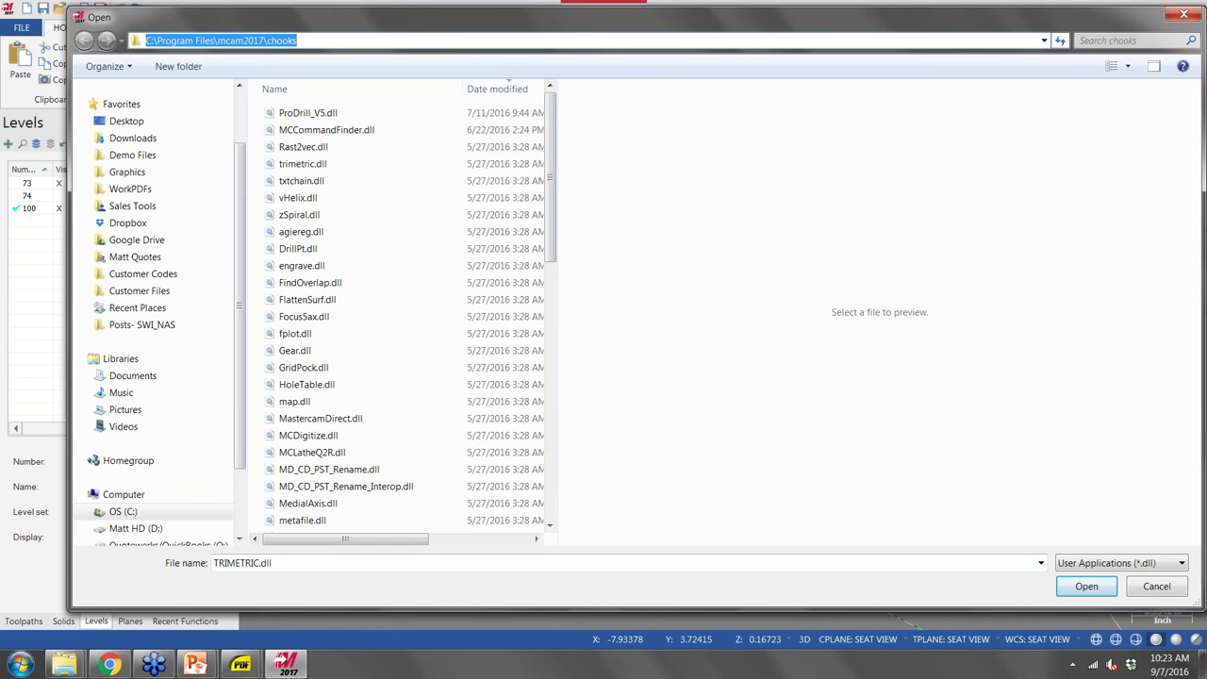
pyautogui.click(243, 40)
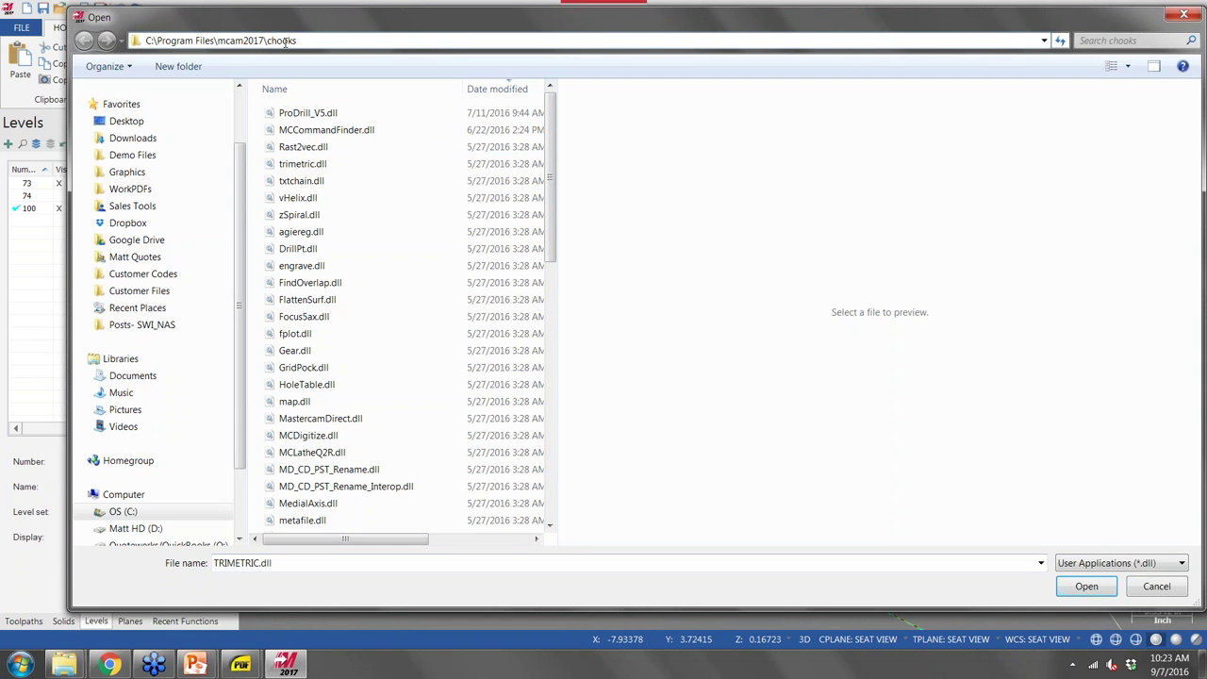
pyautogui.moveTo(267, 40); pyautogui.dragTo(297, 40)
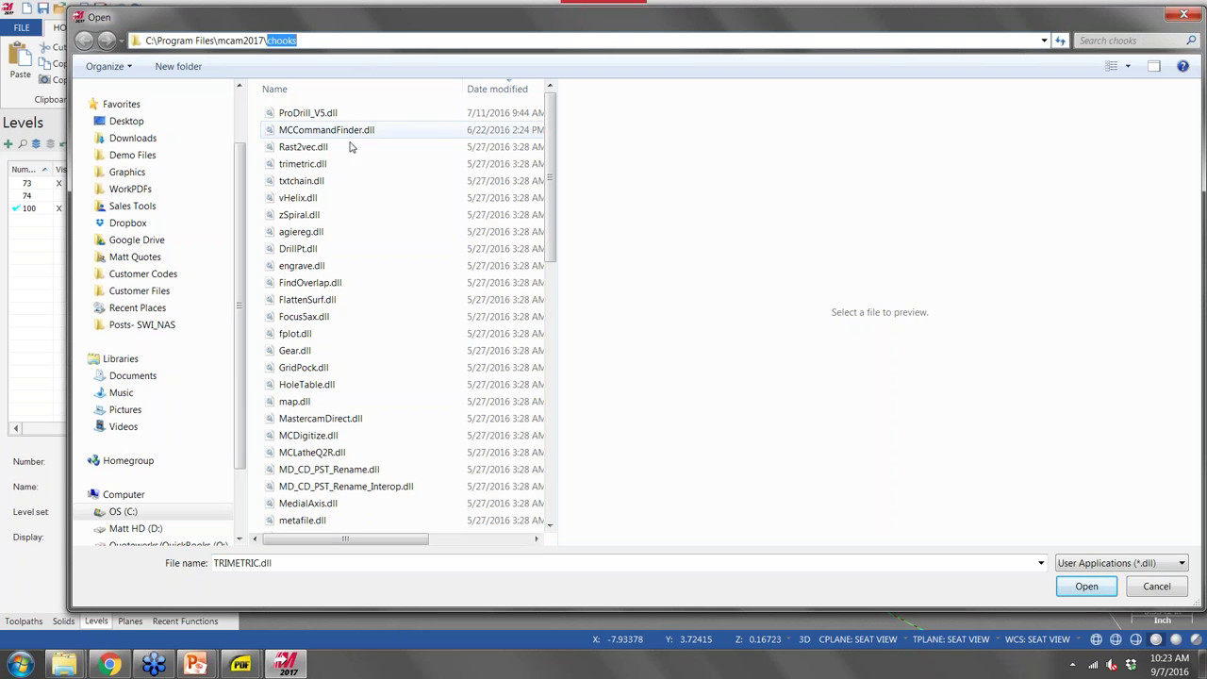
pyautogui.moveTo(309, 139)
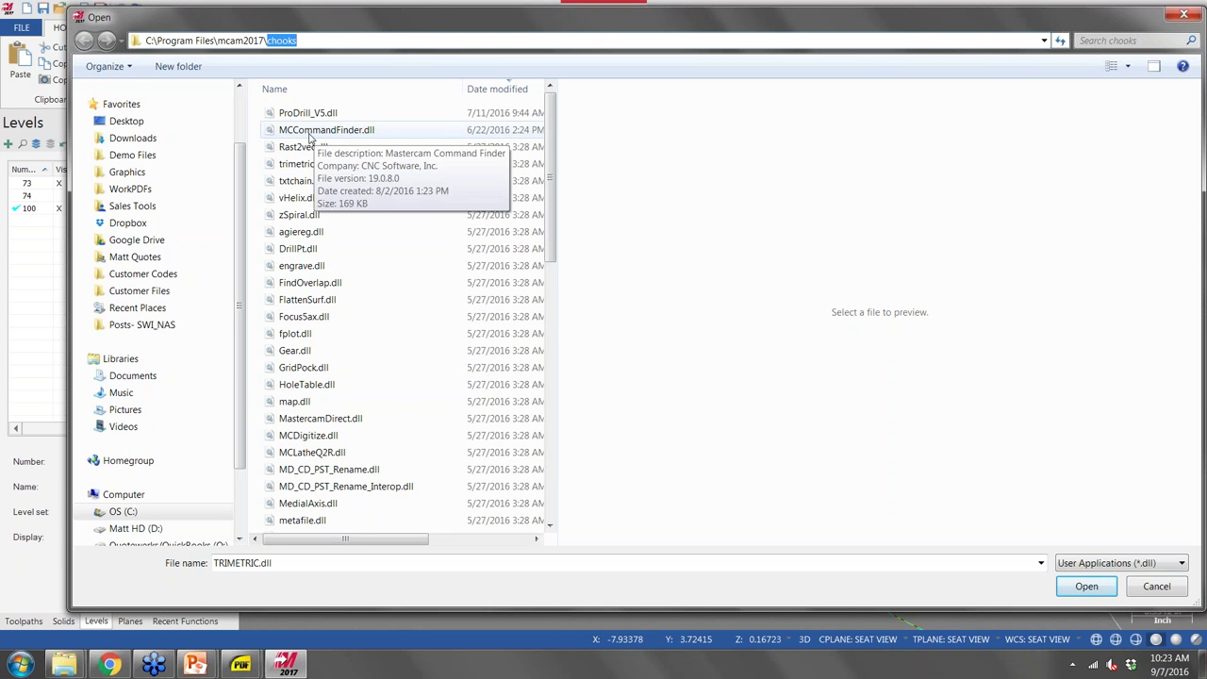
pyautogui.click(345, 134)
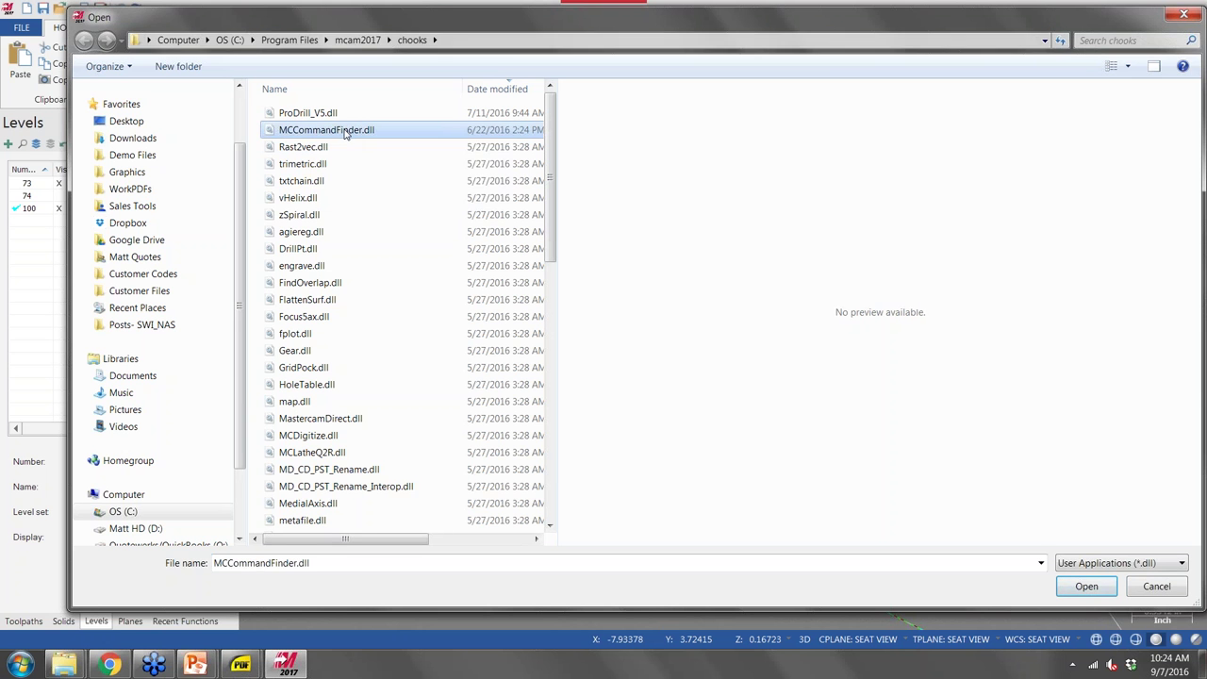
pyautogui.click(1088, 589)
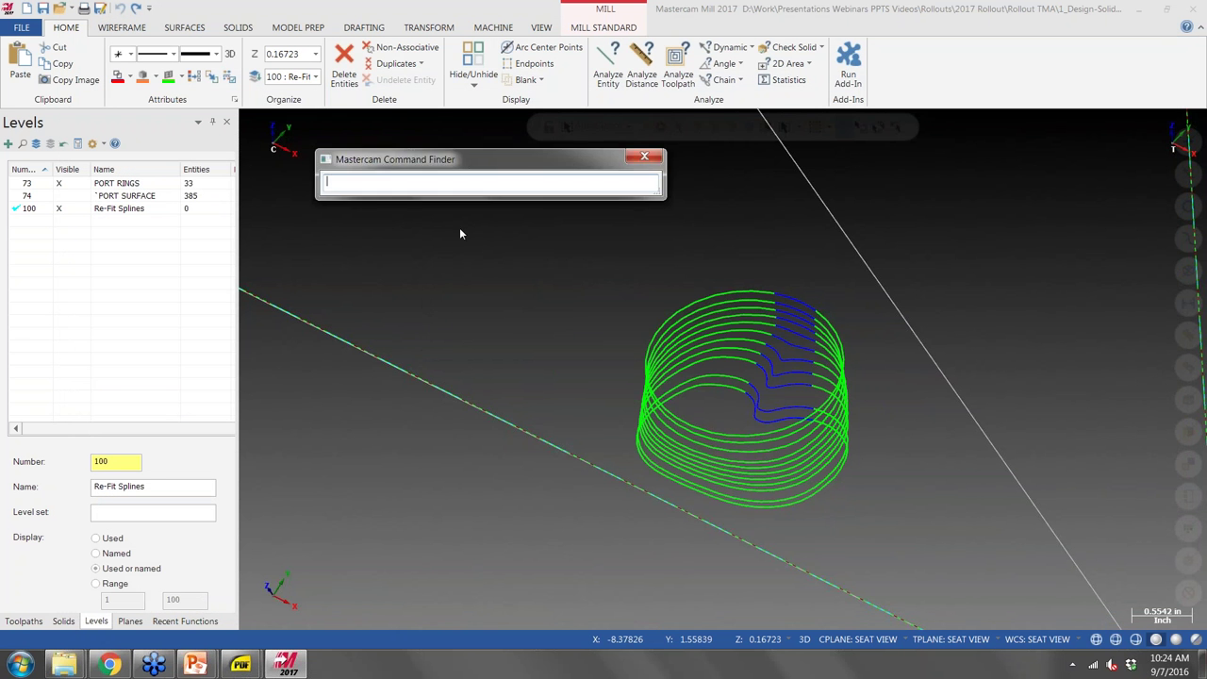
# Search the Command Finder for "line" and start the Line Endpoints command from its results.
pyautogui.moveTo(462, 160); pyautogui.dragTo(531, 269)
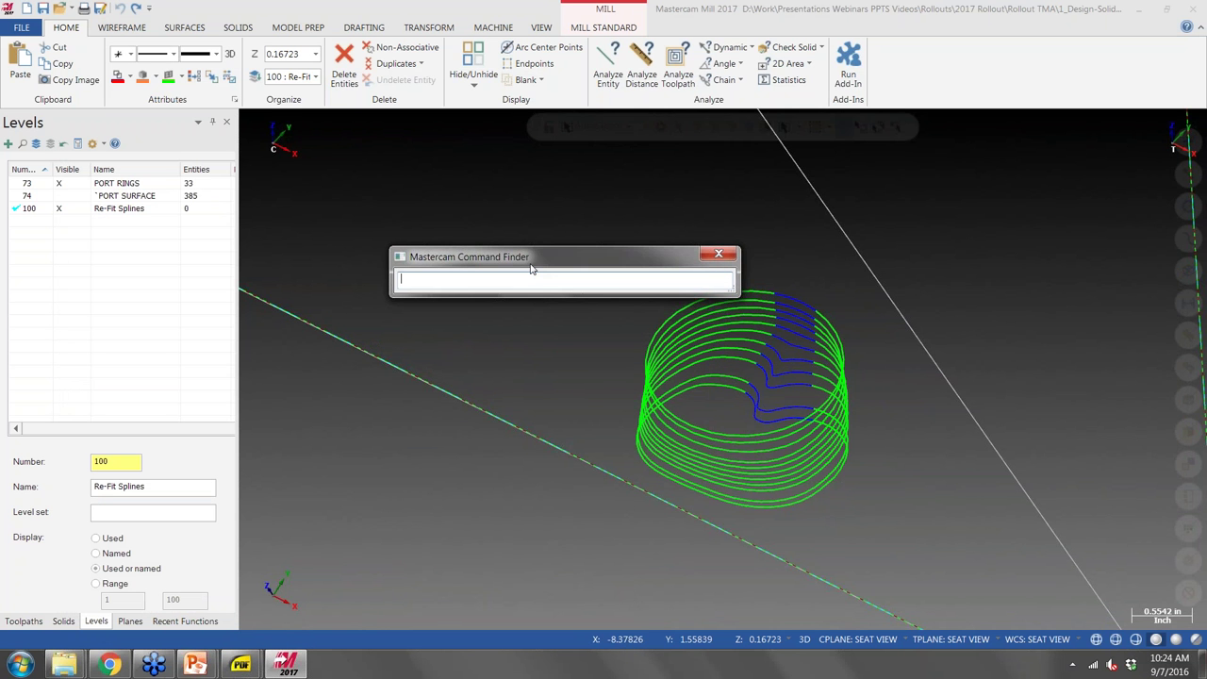
pyautogui.write('line')
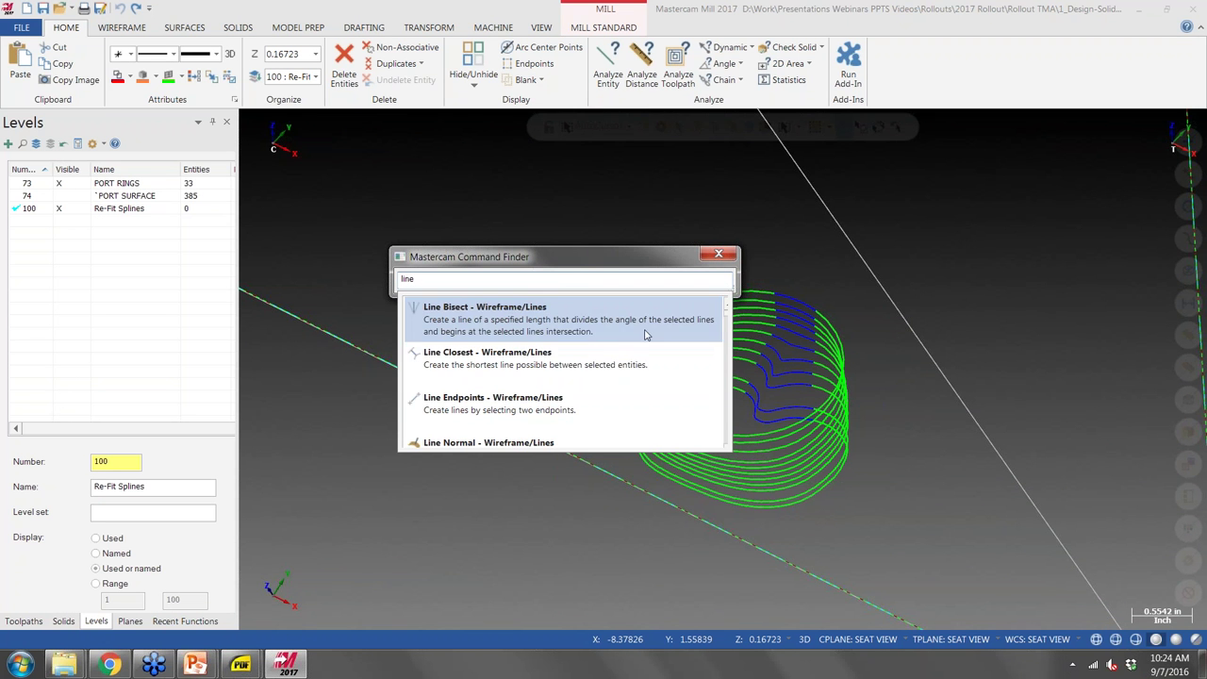
pyautogui.scroll(-2, 647, 336)
pyautogui.scroll(2, 646, 338)
pyautogui.scroll(1, 646, 338)
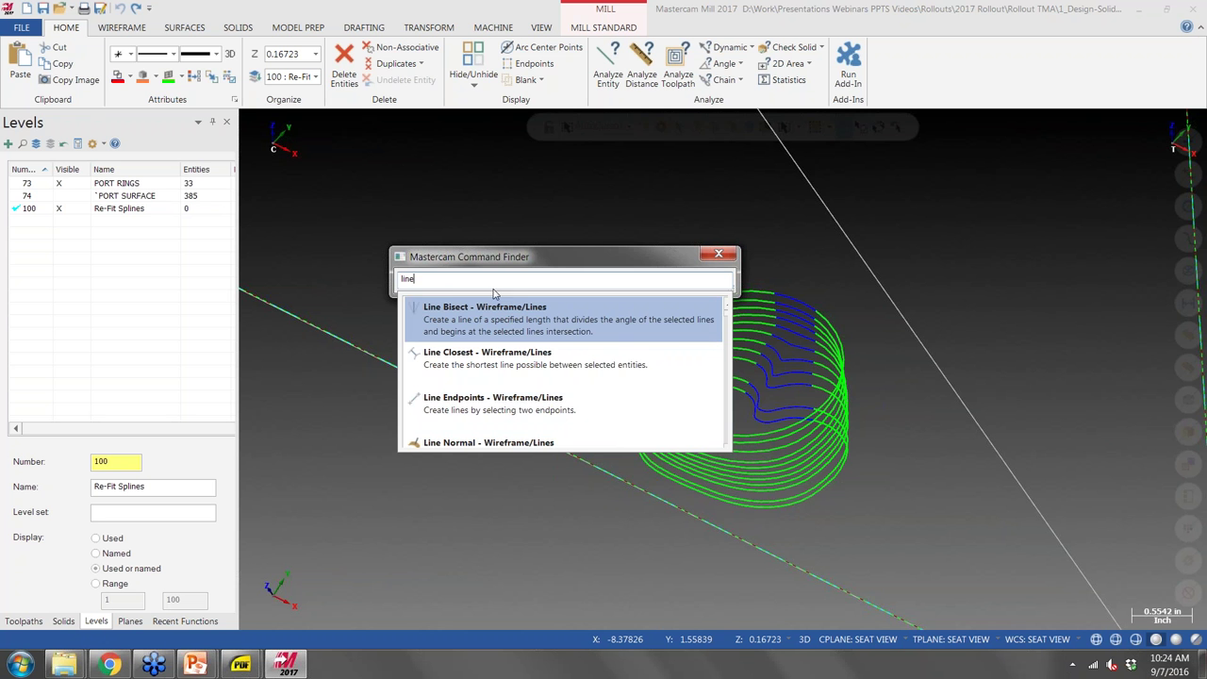
pyautogui.click(599, 424)
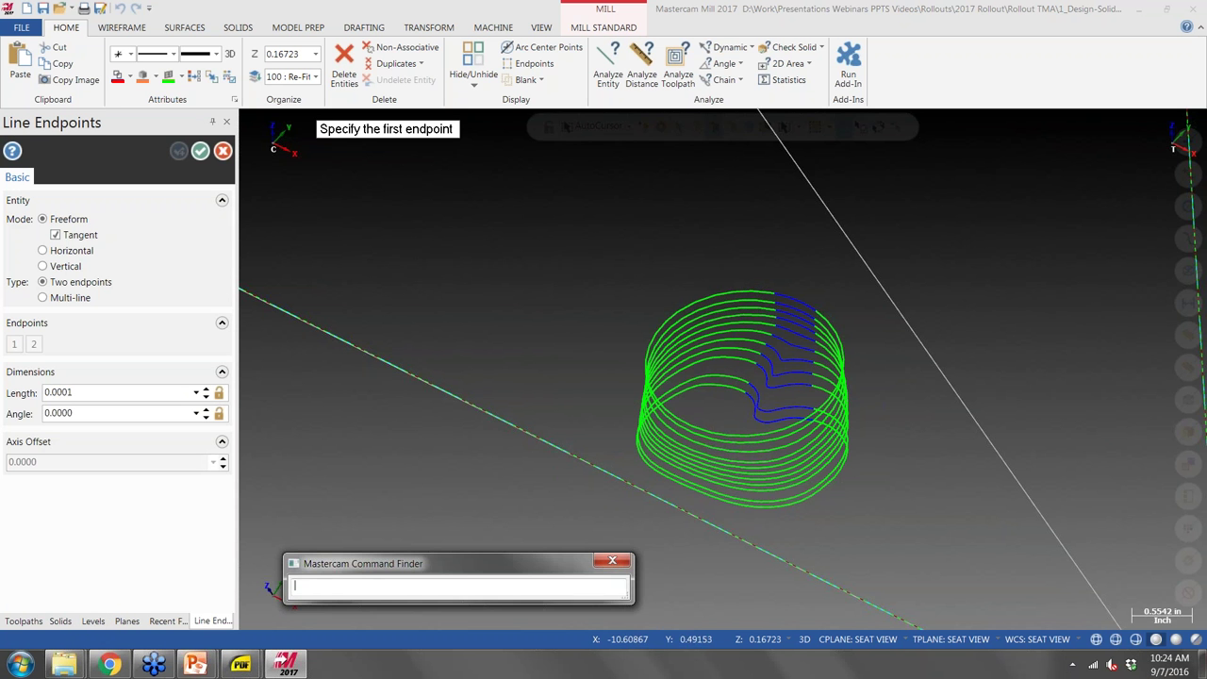
# Draw a two-endpoint line about 2.26 inches long near the port rings, and undo it.
pyautogui.click(326, 232)
pyautogui.click(571, 226)
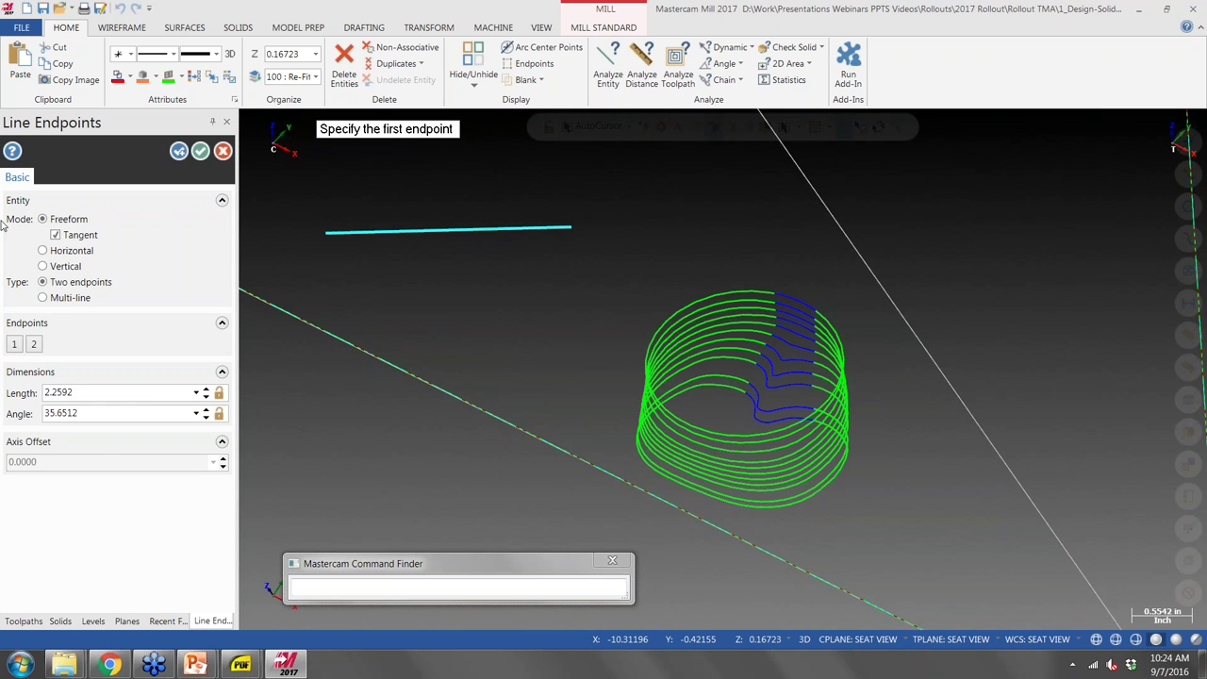
pyautogui.press('Escape')
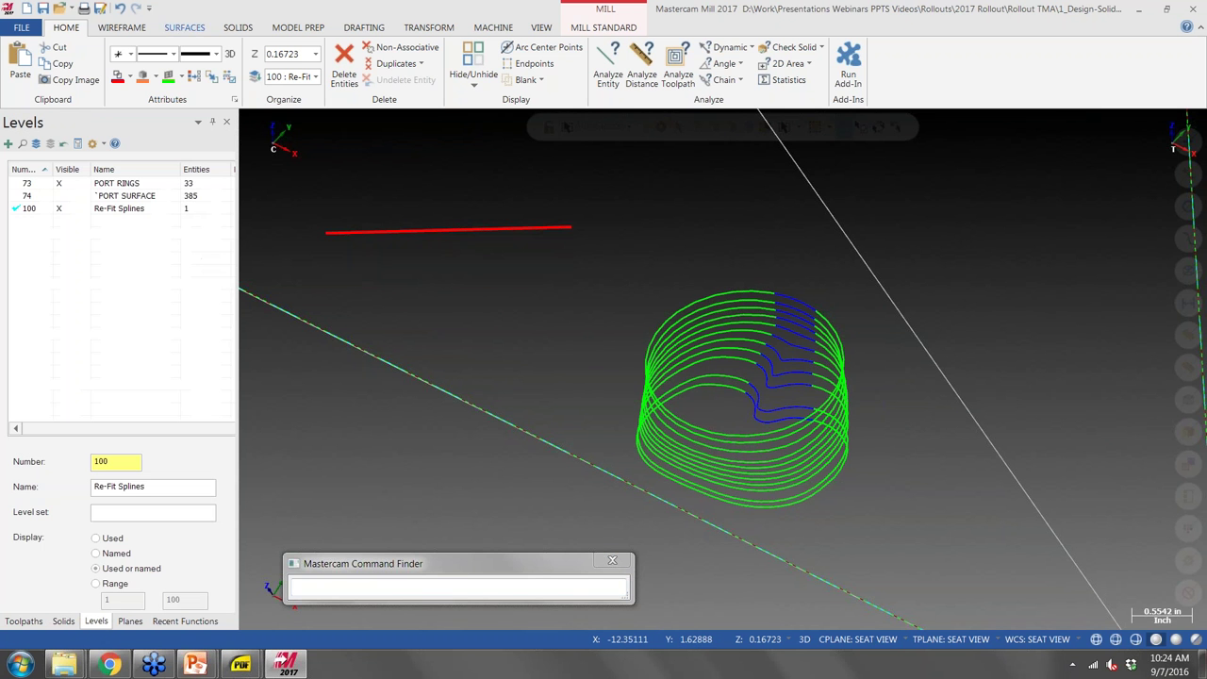
pyautogui.click(120, 9)
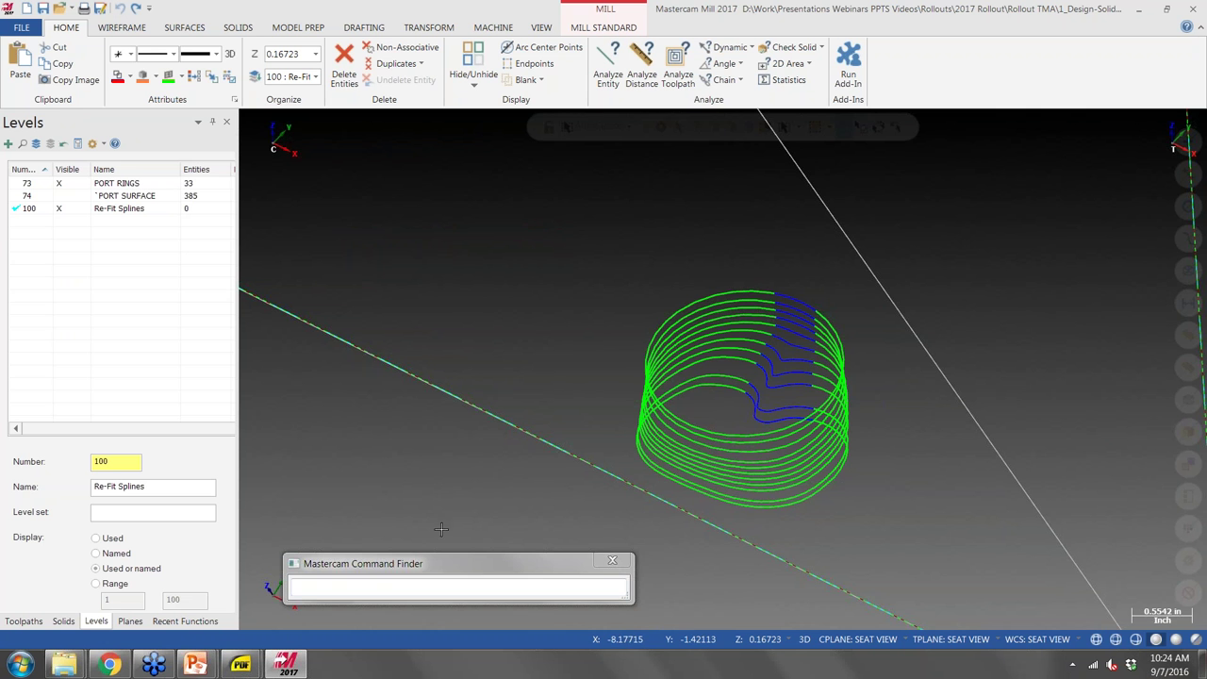
# Close the Command Finder and switch back to the PowerPoint slide show.
pyautogui.click(611, 566)
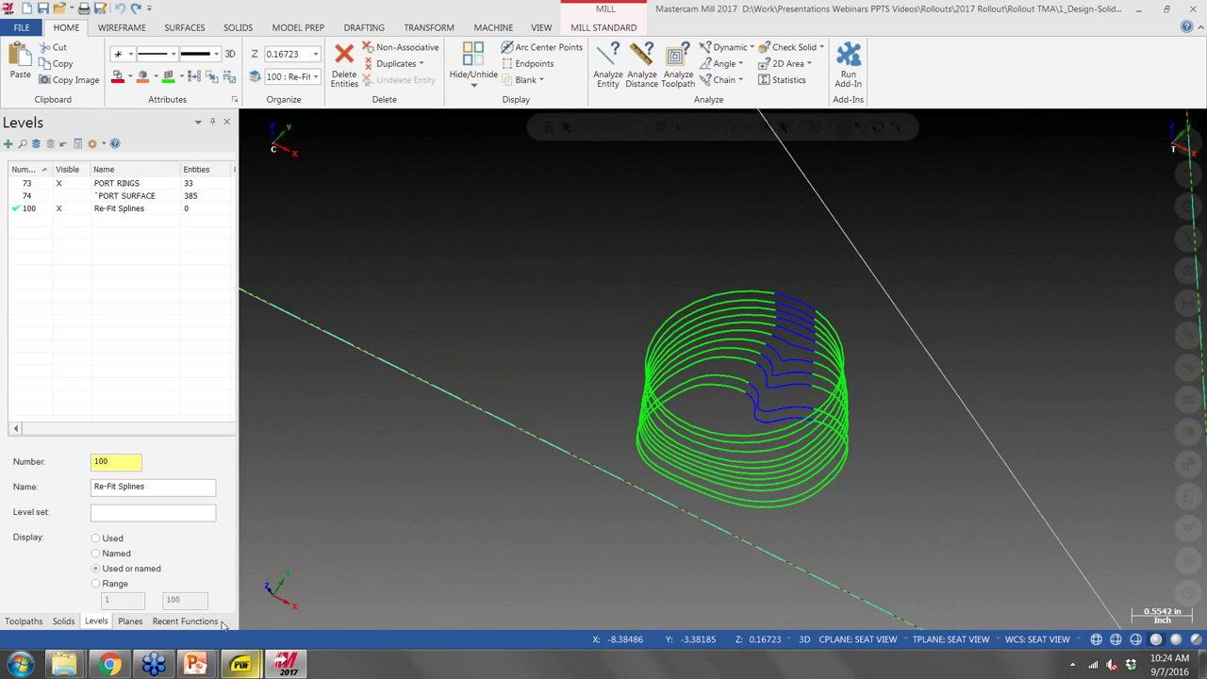
pyautogui.moveTo(195, 663)
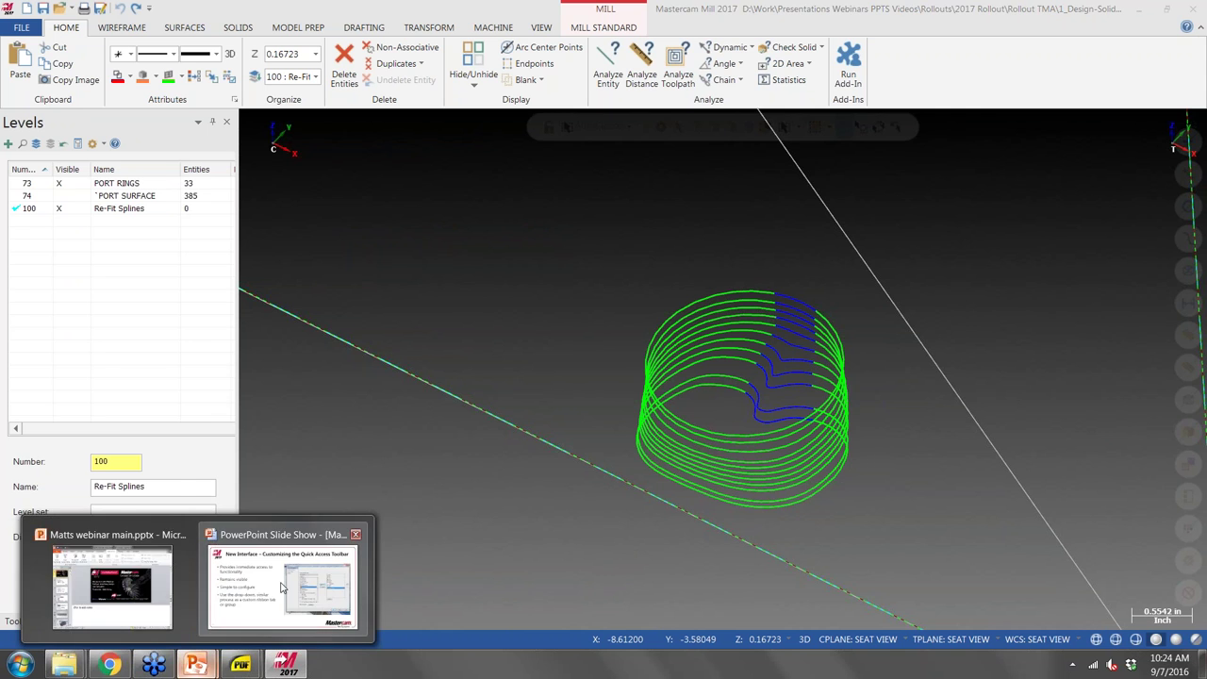
pyautogui.click(217, 630)
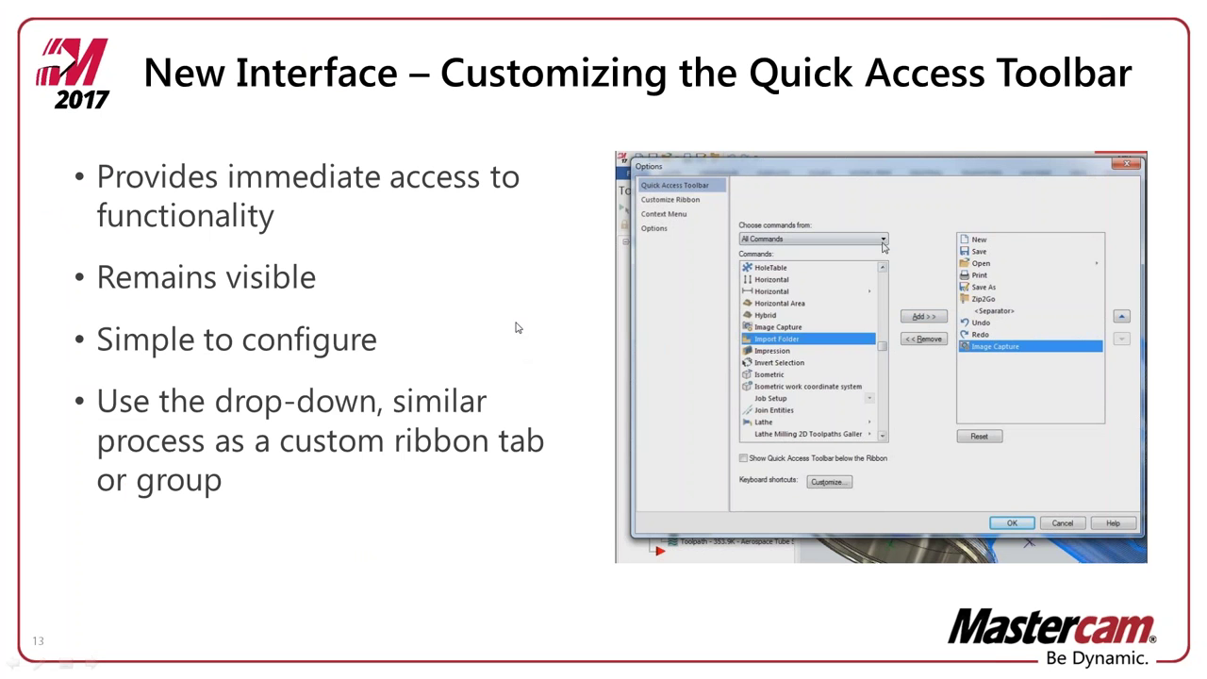
# Advance to slide 14, switch to Mastercam, and look through the Toolpaths, Solids, Levels, Planes and Recent Functions managers.
pyautogui.press('Right')
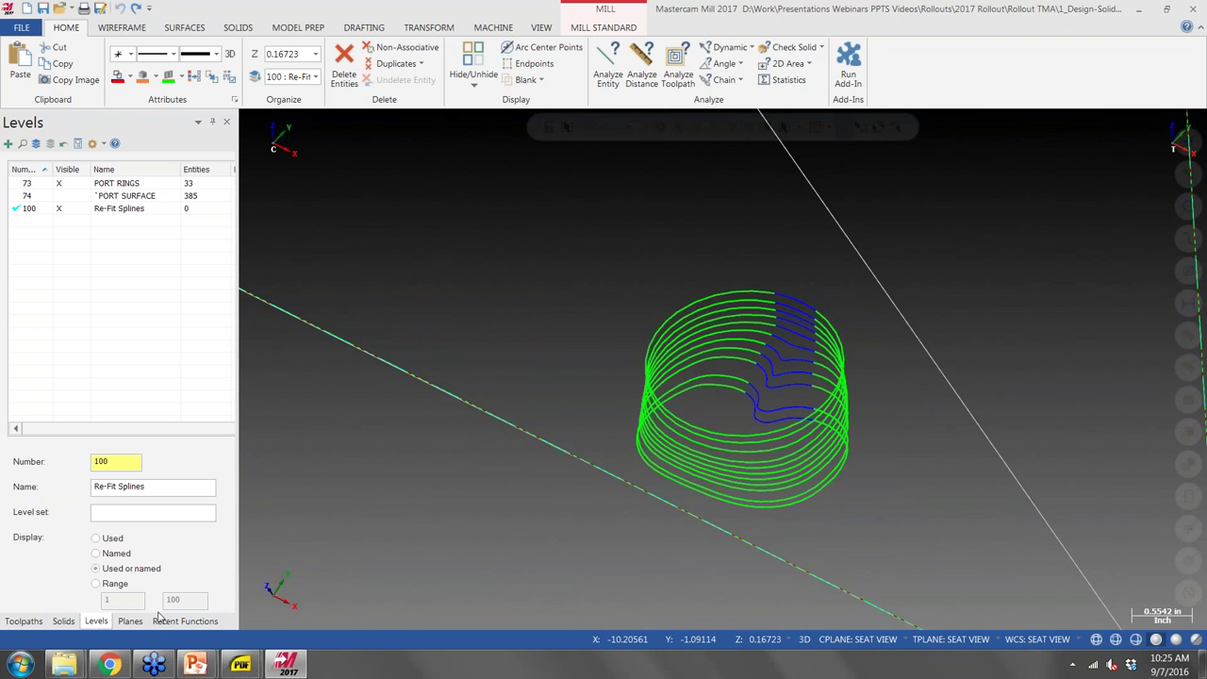
pyautogui.click(26, 624)
pyautogui.click(66, 624)
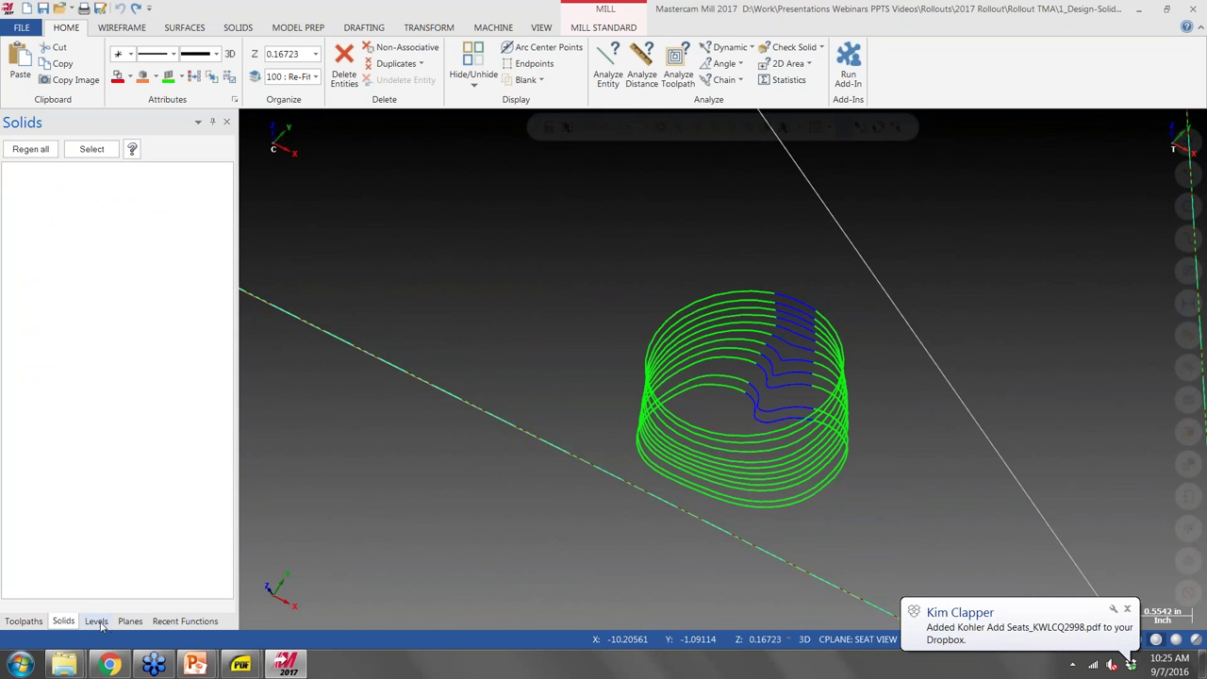
pyautogui.click(98, 624)
pyautogui.click(128, 623)
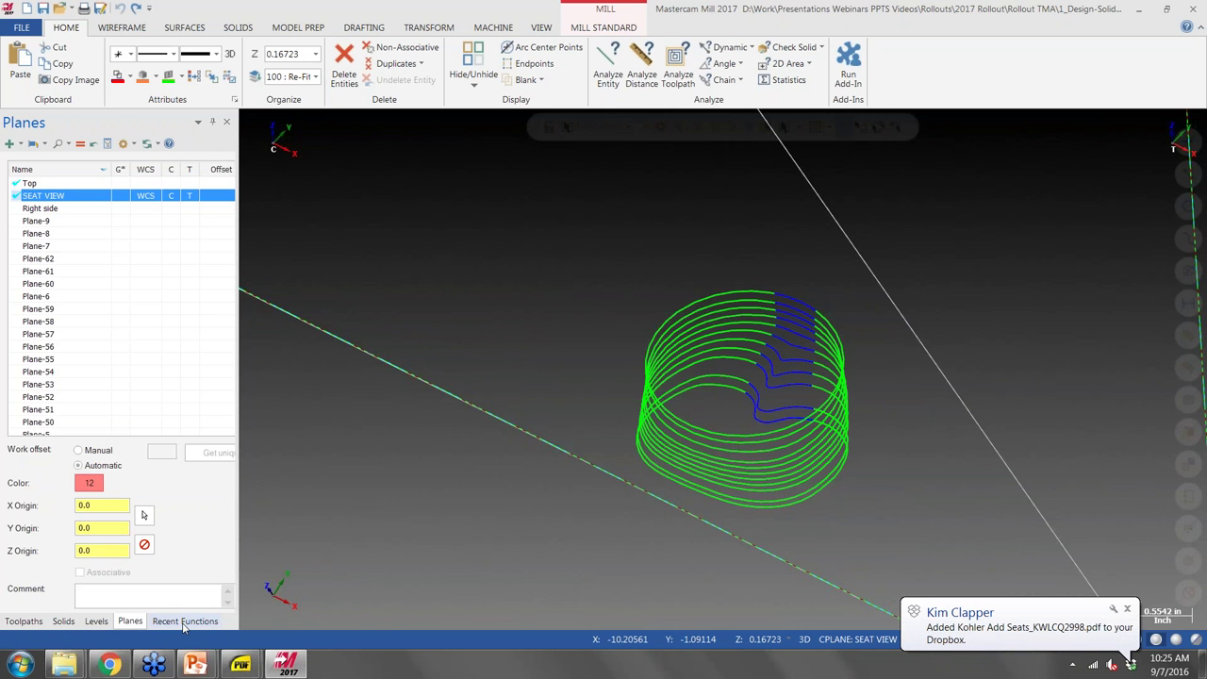
pyautogui.click(184, 622)
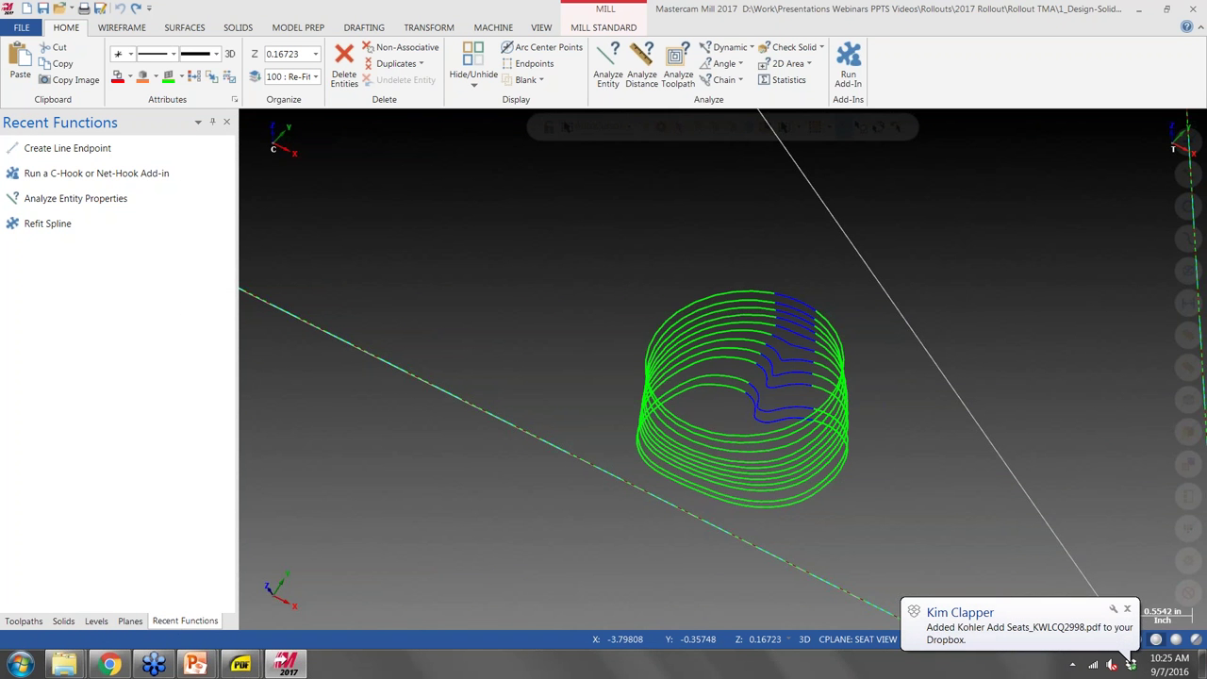
pyautogui.click(1126, 609)
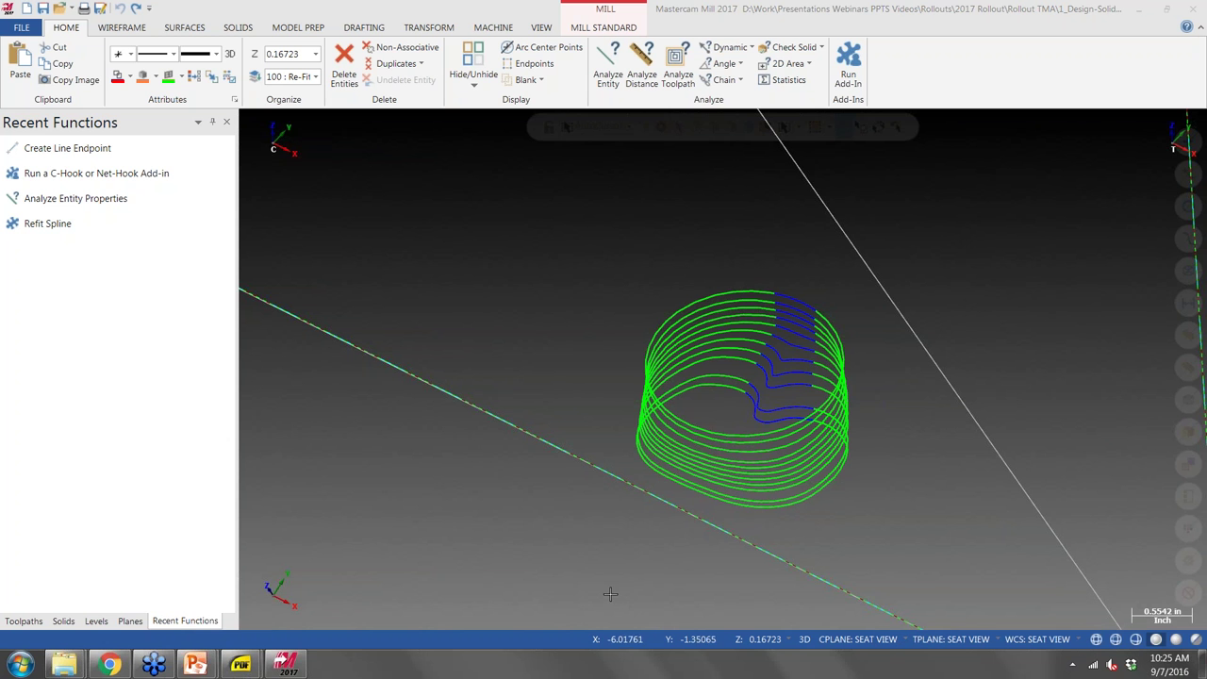
# Undock the Toolpaths manager, preview docking it opposite the other managers, and dock it in its own pane beside the Solids manager.
pyautogui.click(24, 621)
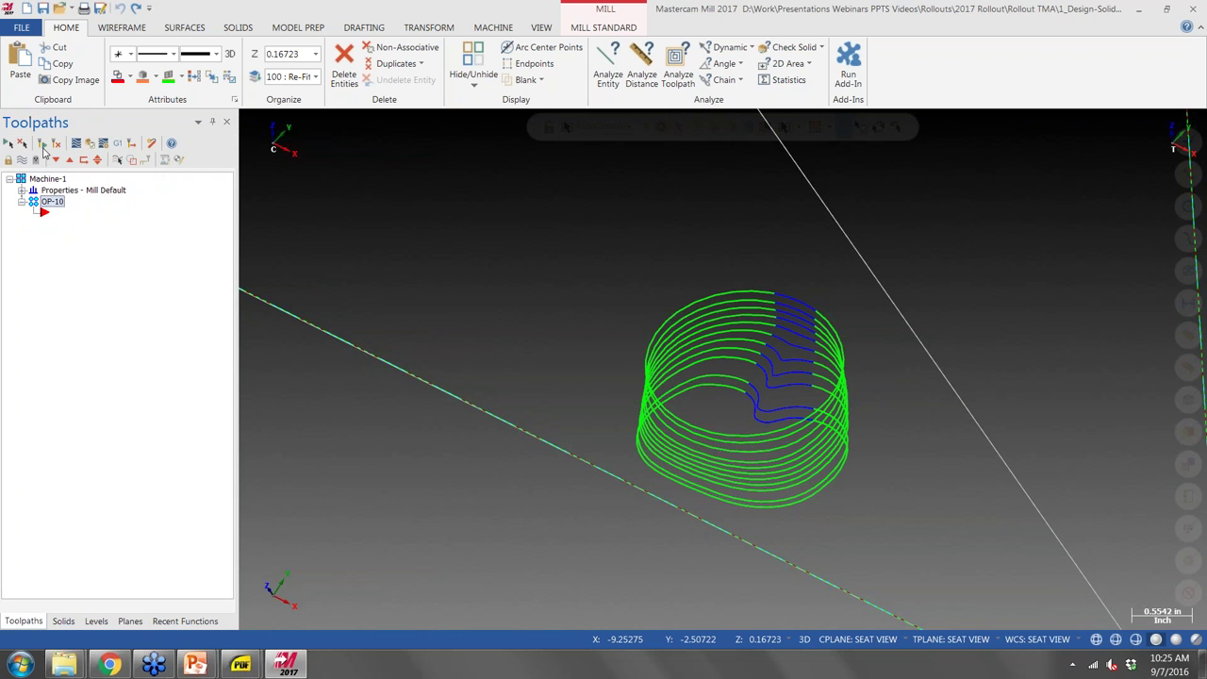
pyautogui.moveTo(24, 621); pyautogui.dragTo(1191, 374)
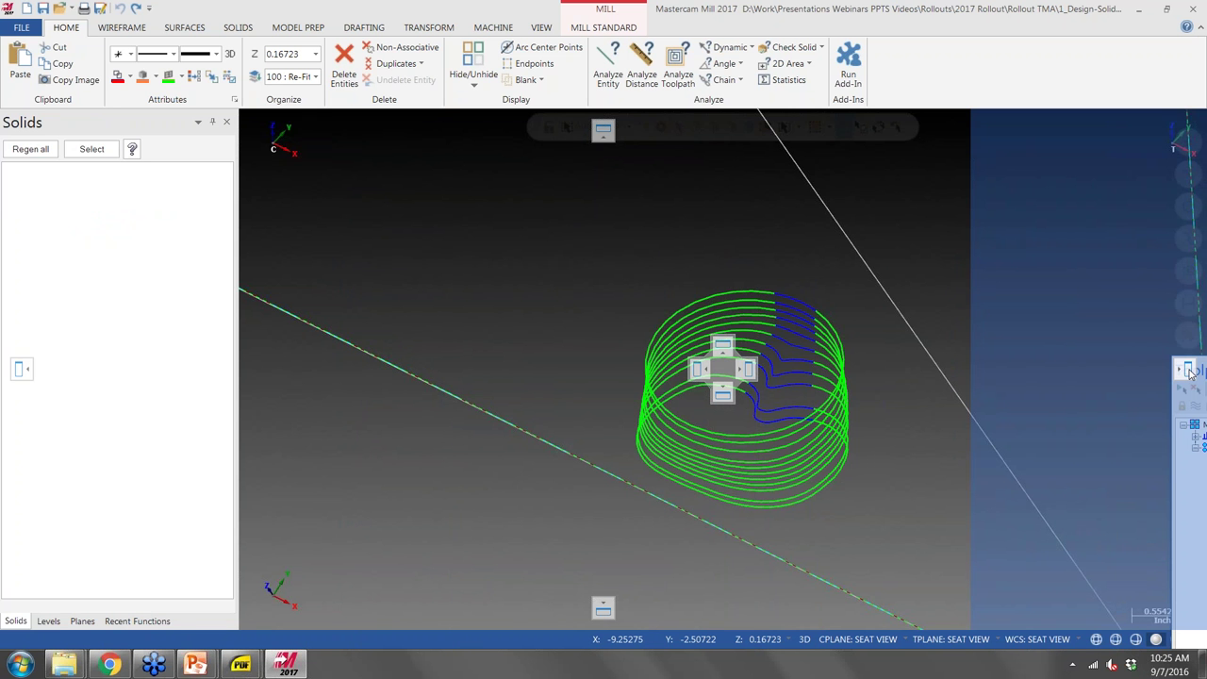
pyautogui.moveTo(1191, 372); pyautogui.dragTo(1189, 374)
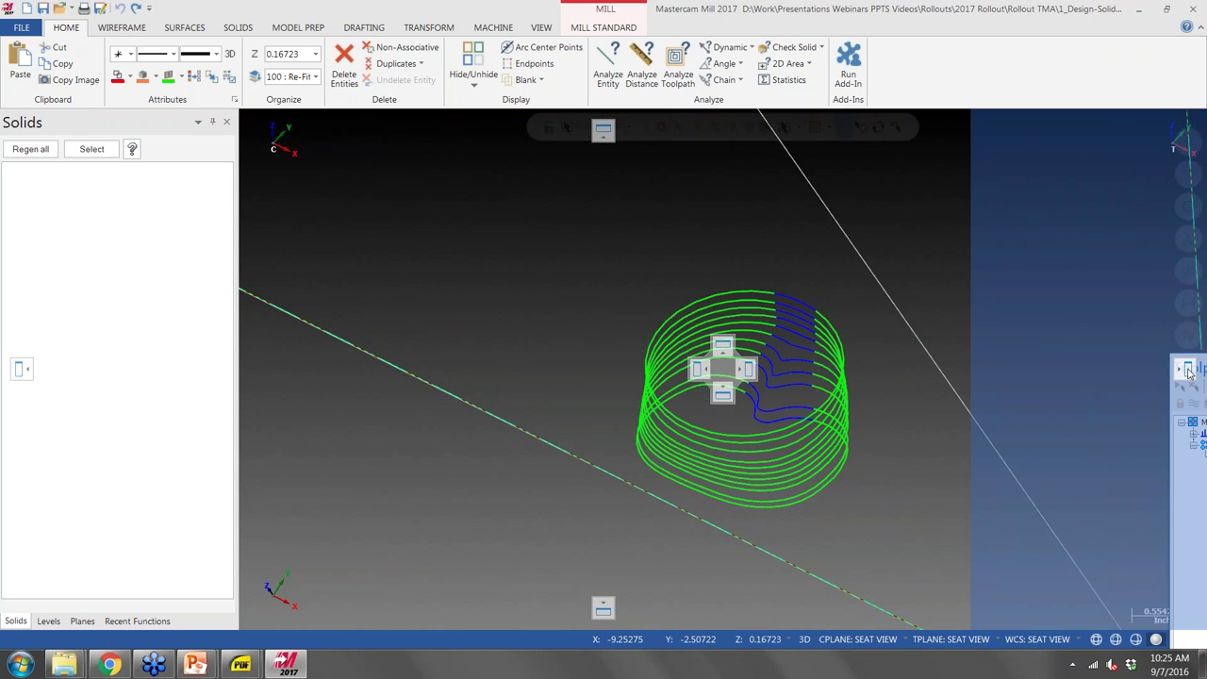
pyautogui.moveTo(1186, 371); pyautogui.dragTo(20, 373)
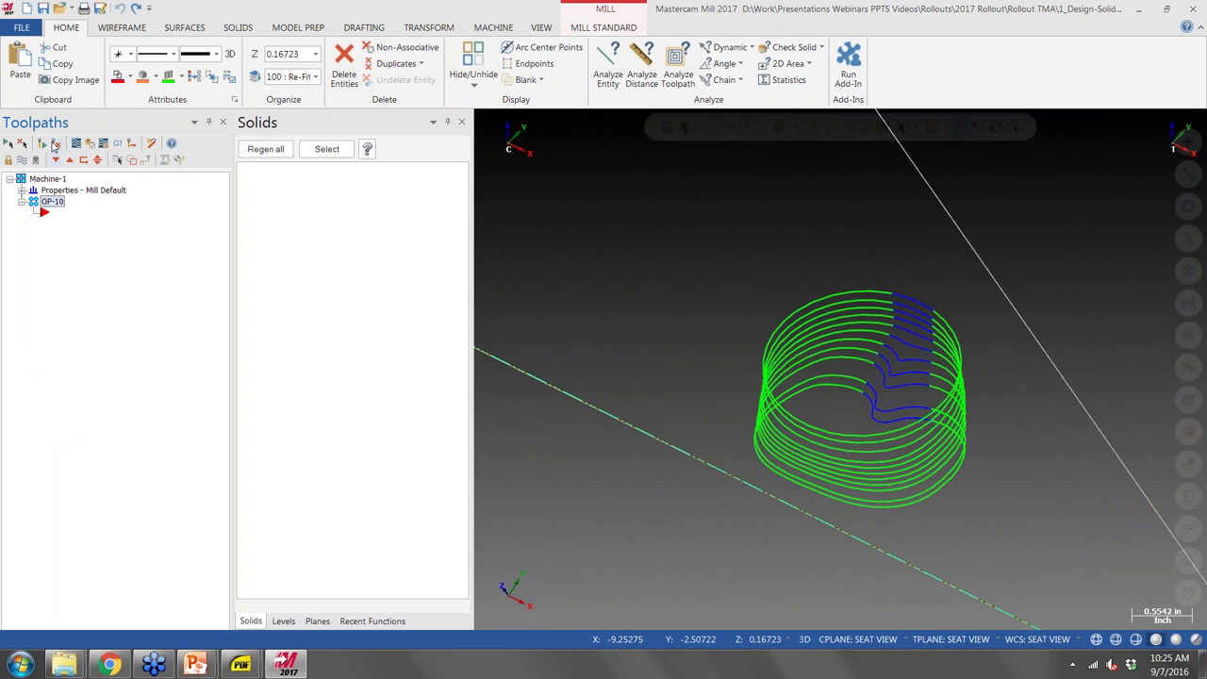
# Merge the Toolpaths manager back into the group with the other managers and place it first, before Solids.
pyautogui.moveTo(68, 126); pyautogui.dragTo(93, 372)
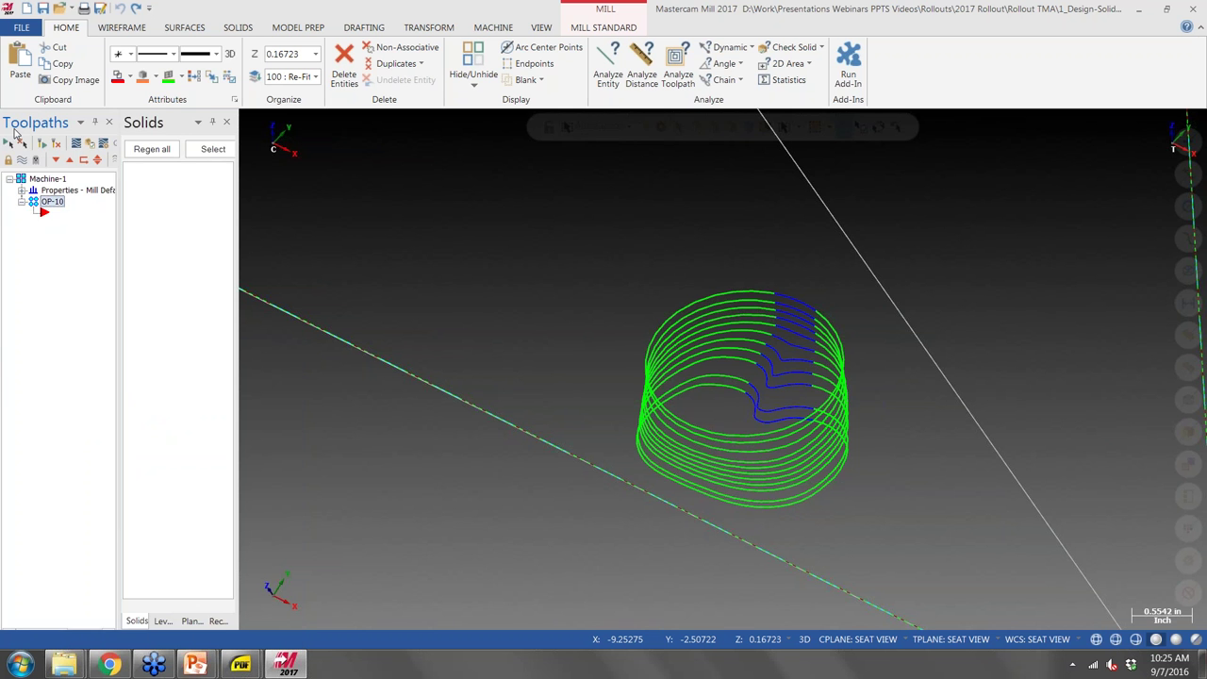
pyautogui.moveTo(47, 122); pyautogui.dragTo(64, 626)
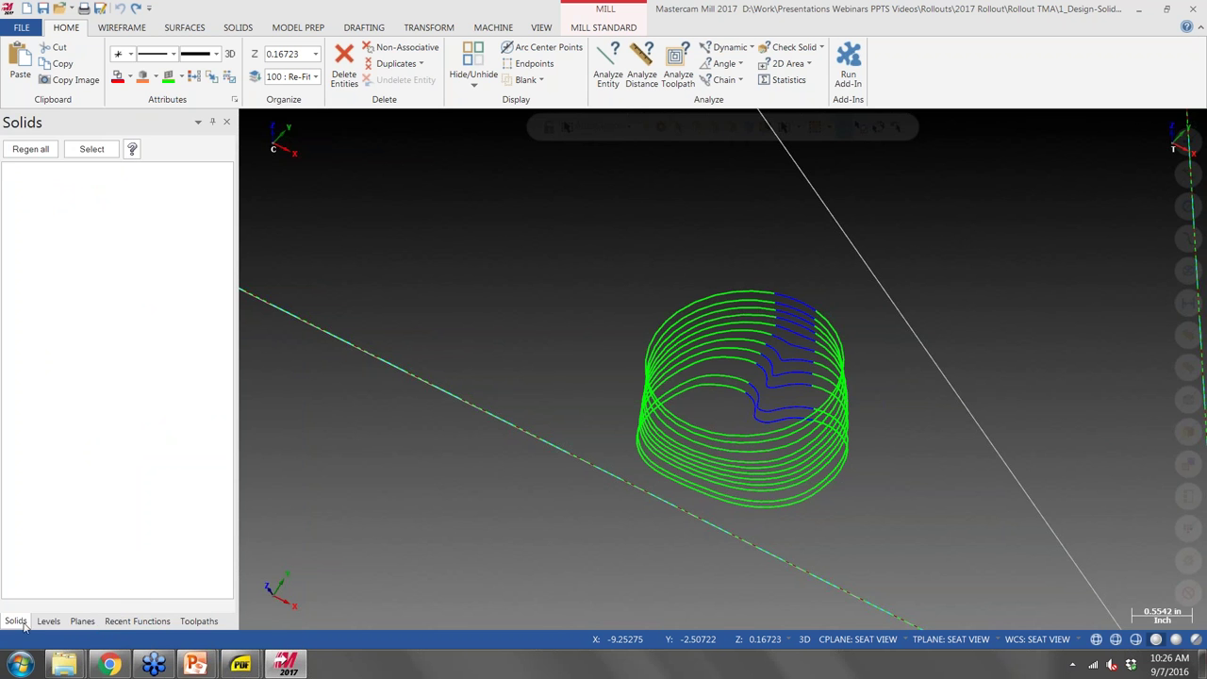
pyautogui.moveTo(198, 624); pyautogui.dragTo(20, 624)
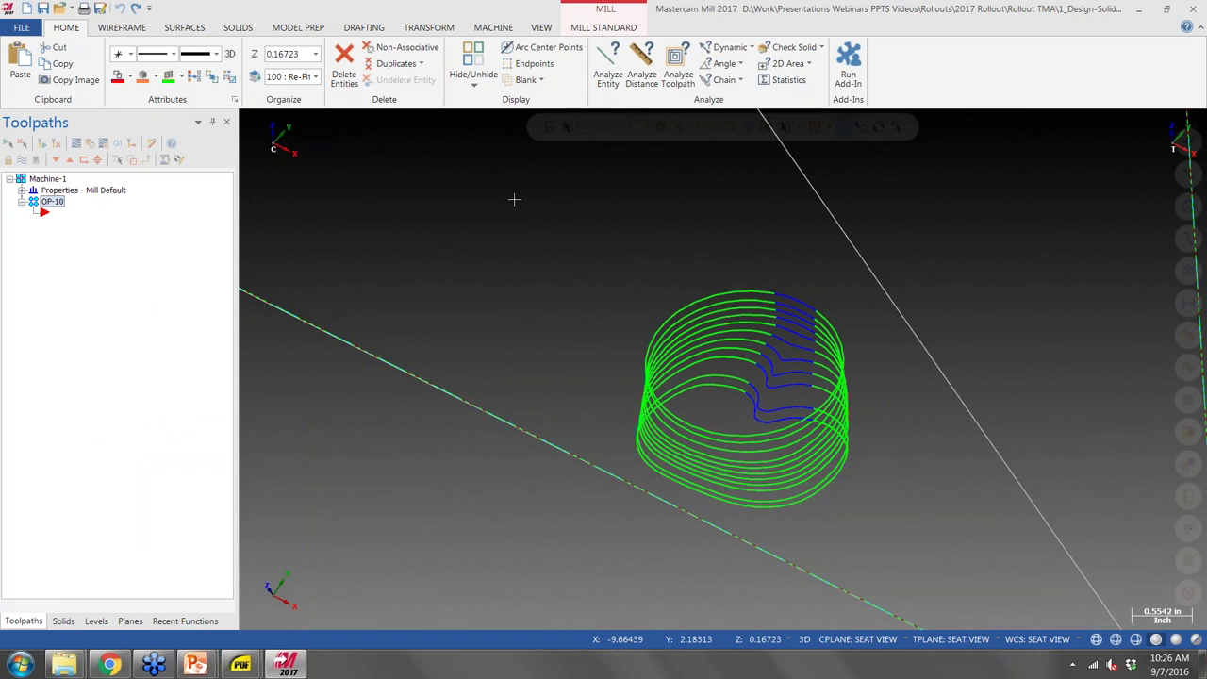
# Auto-hide the docked managers and minimize the ribbon to enlarge the graphics area.
pyautogui.click(213, 125)
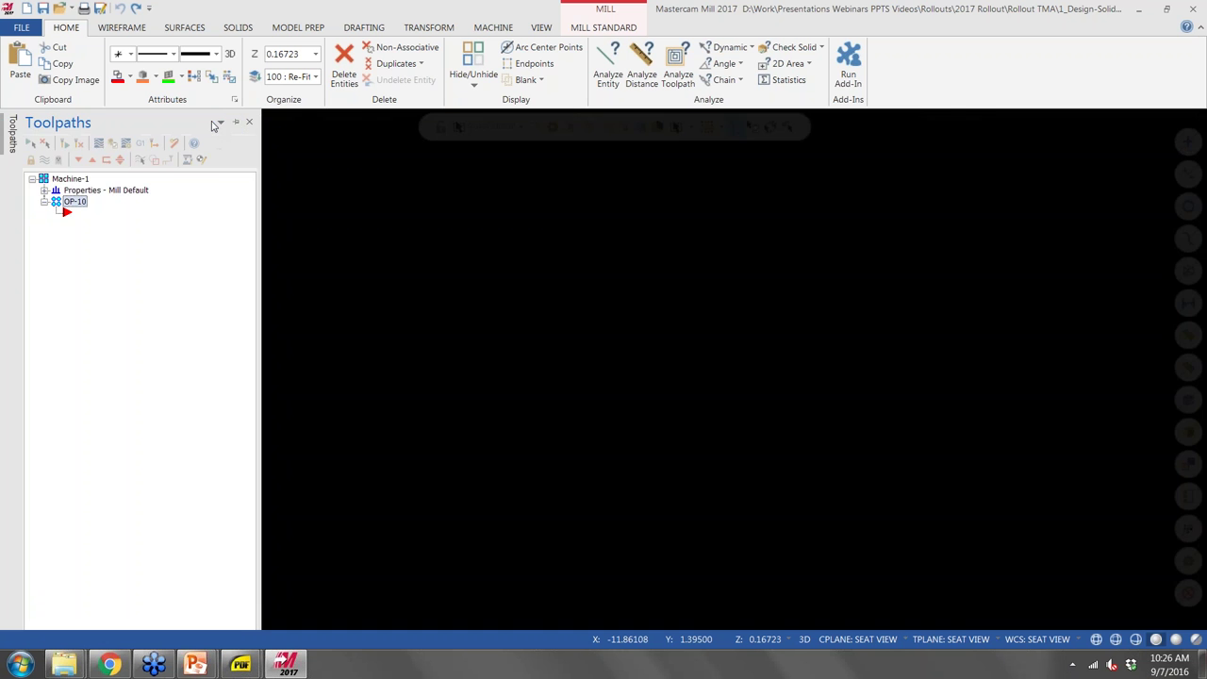
pyautogui.rightClick(907, 64)
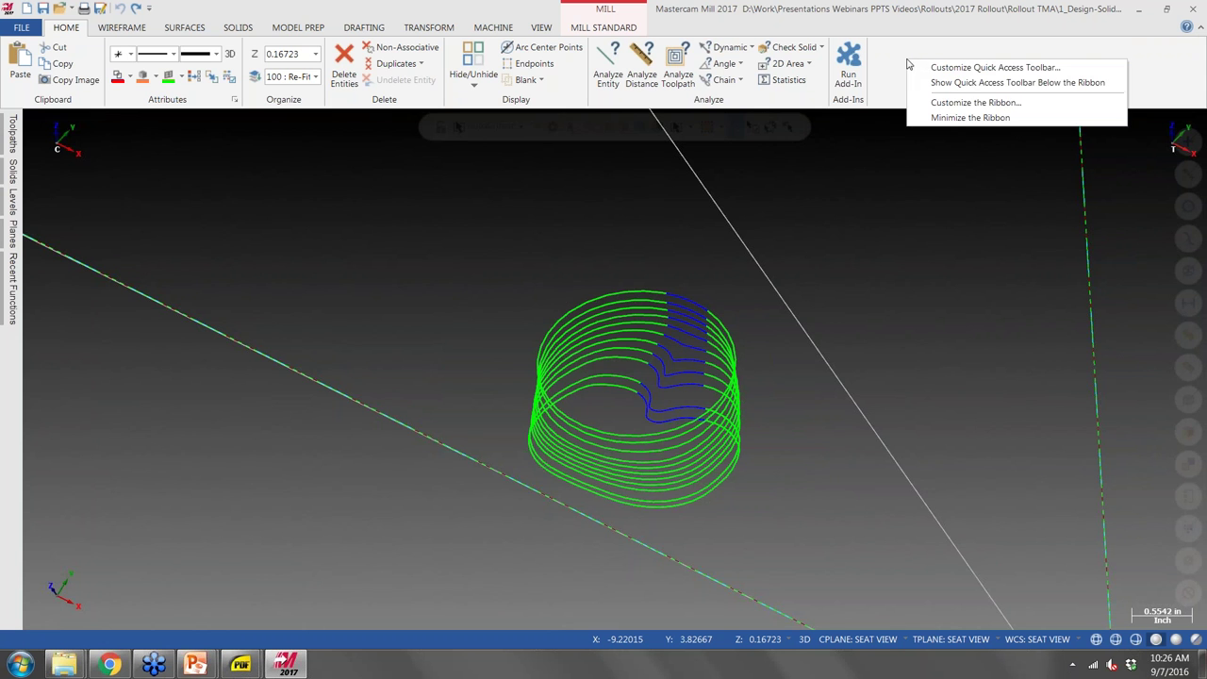
pyautogui.click(964, 118)
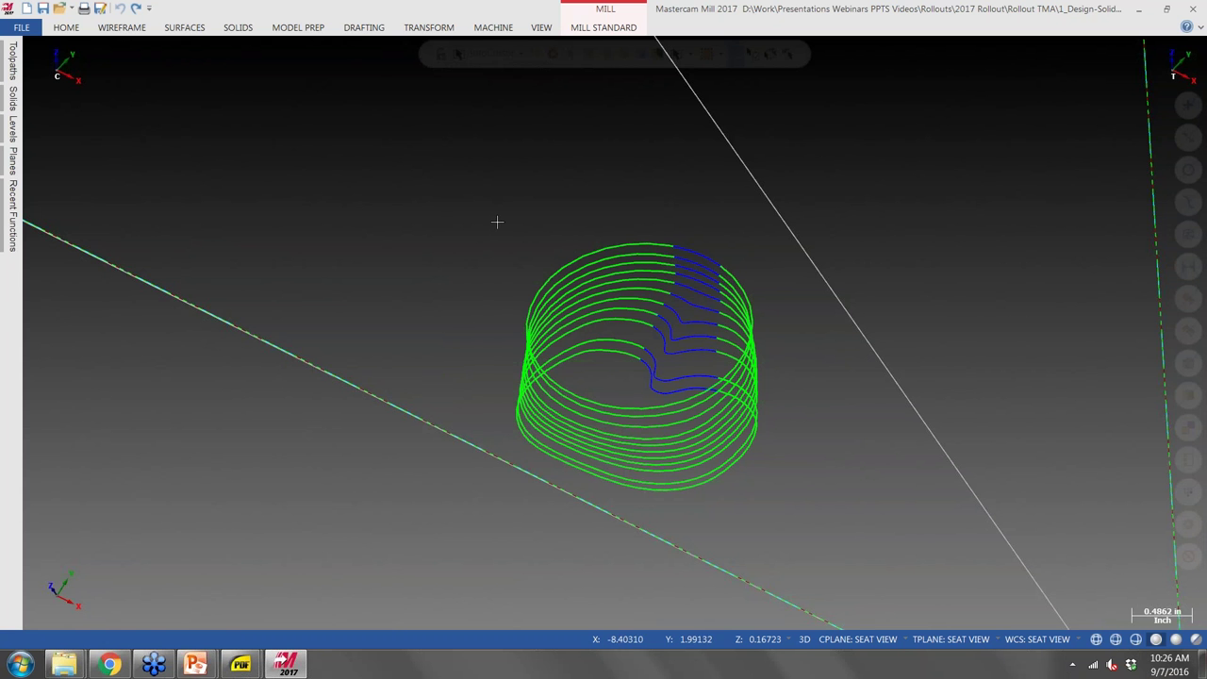
# View the auto-hidden Toolpaths and Solids managers, and temporarily expand the Model Prep and Solids commands of the minimized ribbon.
pyautogui.click(11, 62)
pyautogui.click(12, 99)
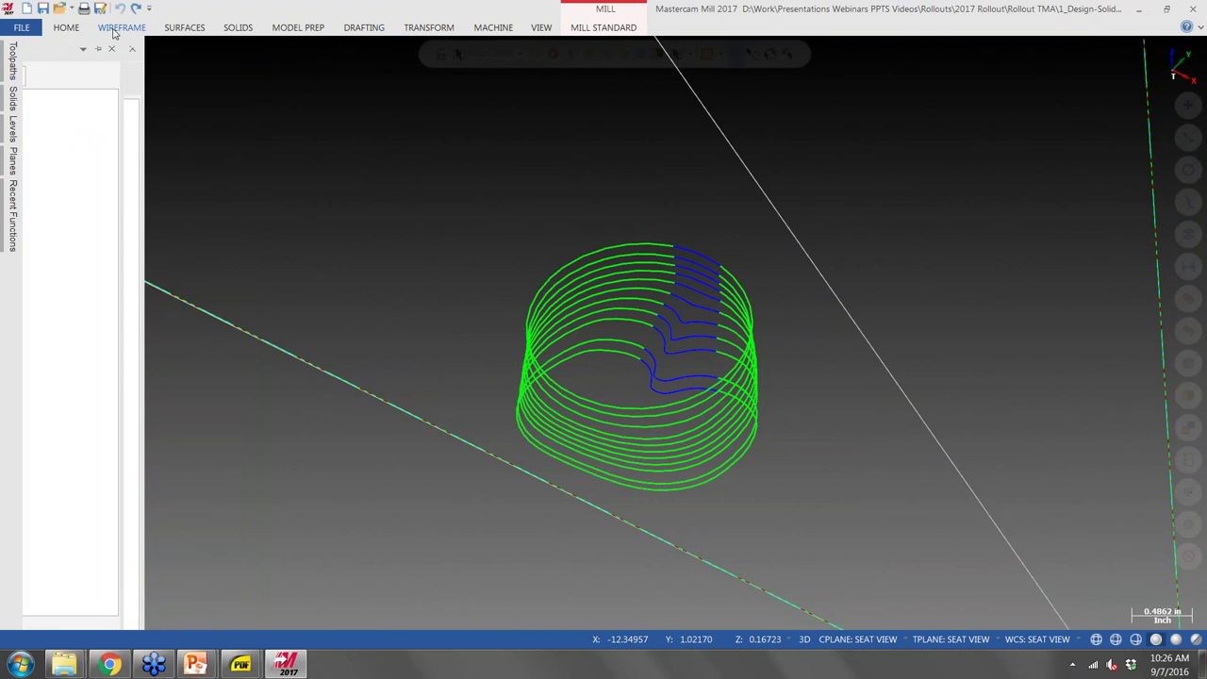
pyautogui.click(297, 28)
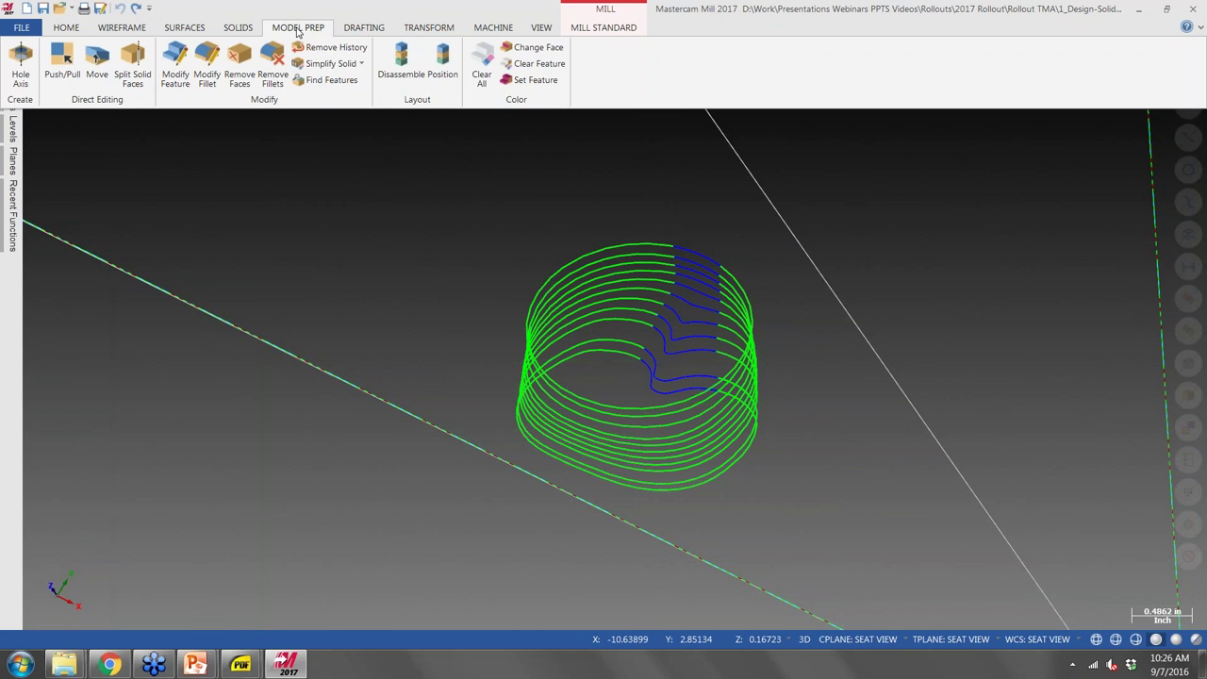
pyautogui.click(236, 29)
pyautogui.click(285, 172)
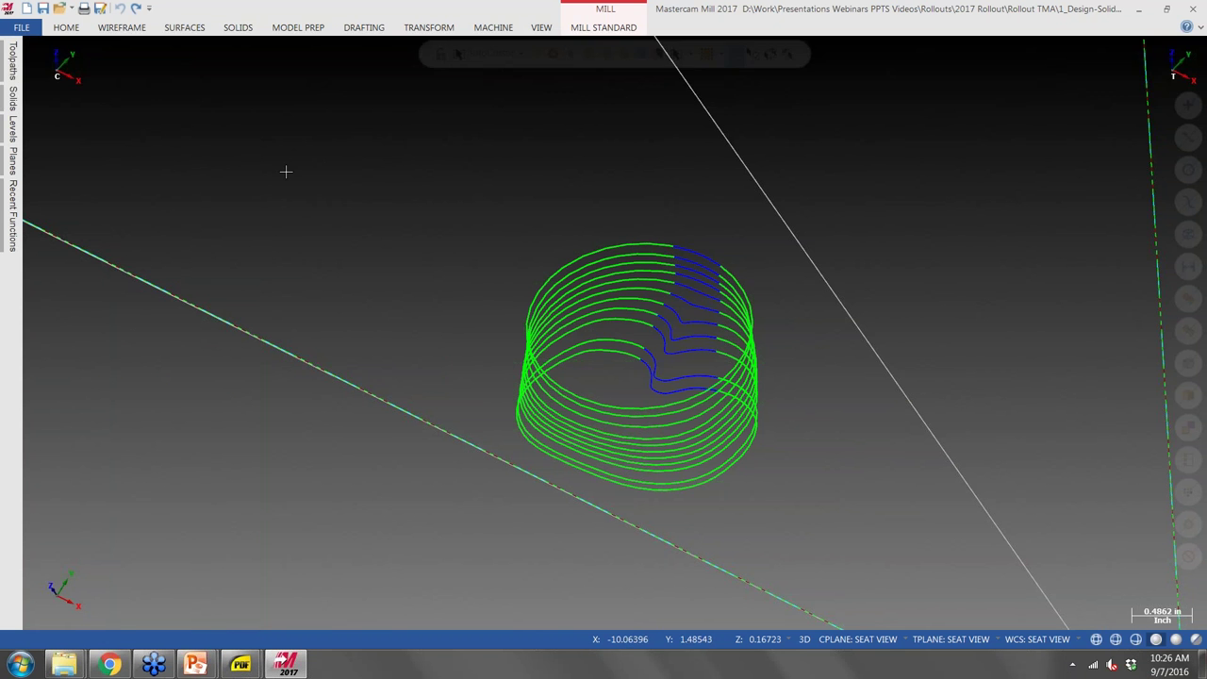
pyautogui.click(237, 27)
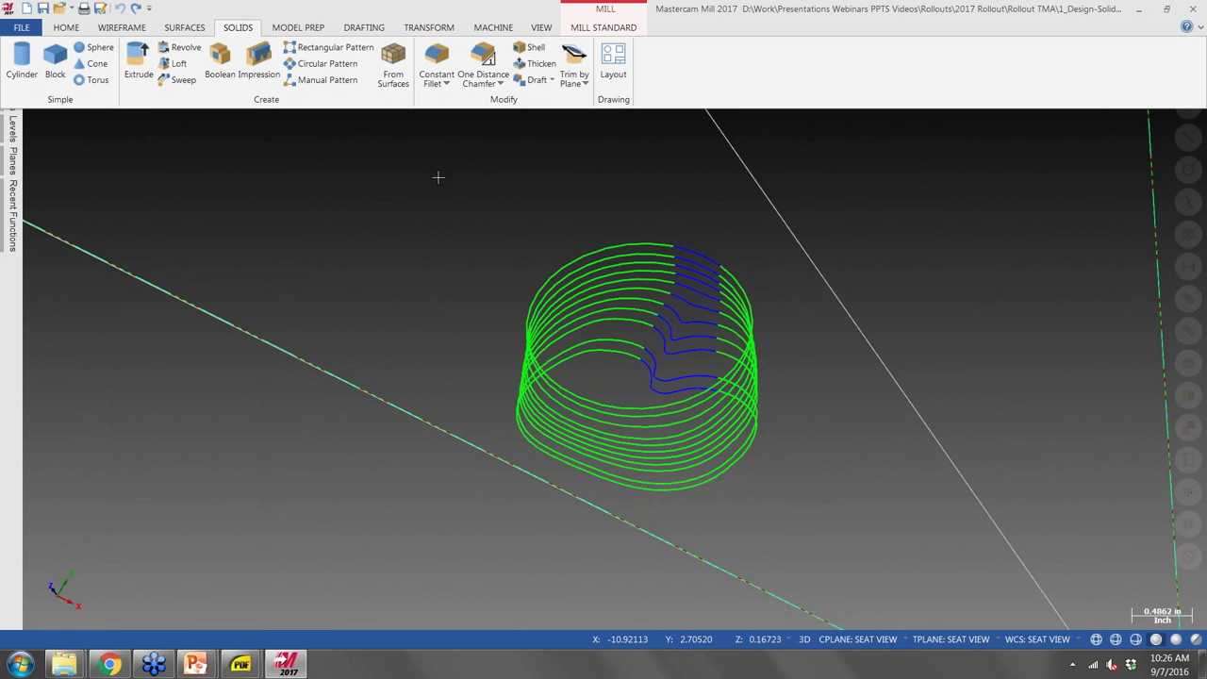
# Turn off Minimize the Ribbon and pin the auto-hidden managers open again.
pyautogui.rightClick(773, 89)
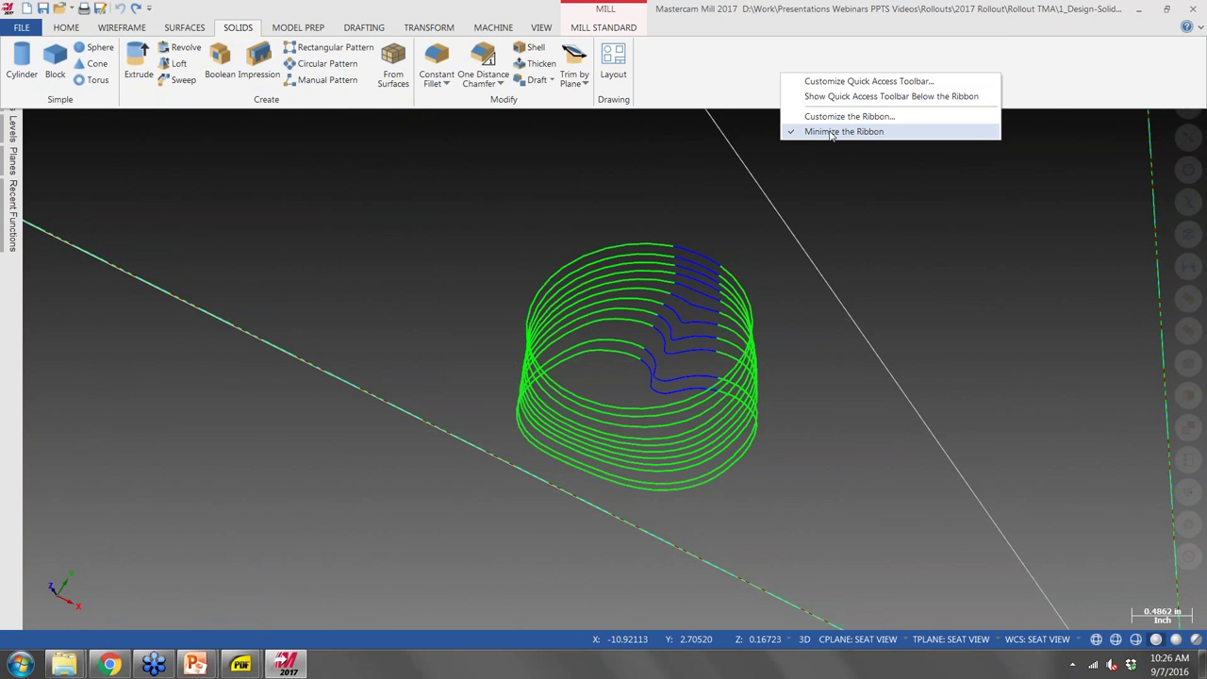
pyautogui.click(829, 132)
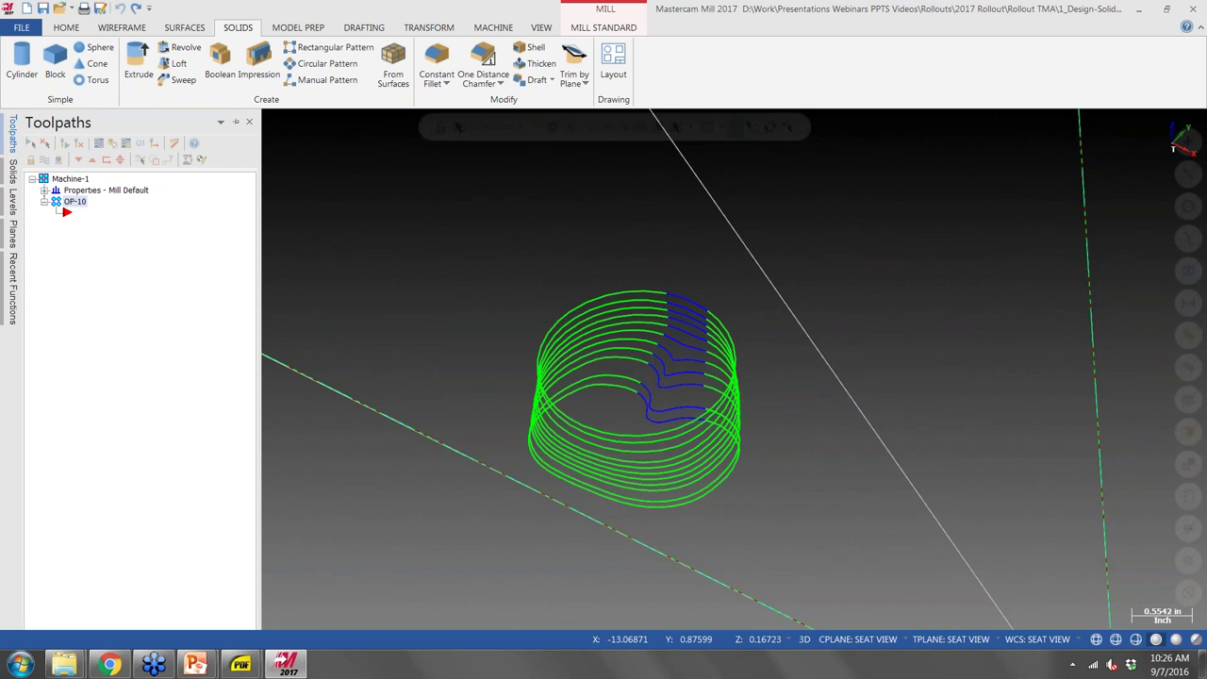
pyautogui.click(235, 122)
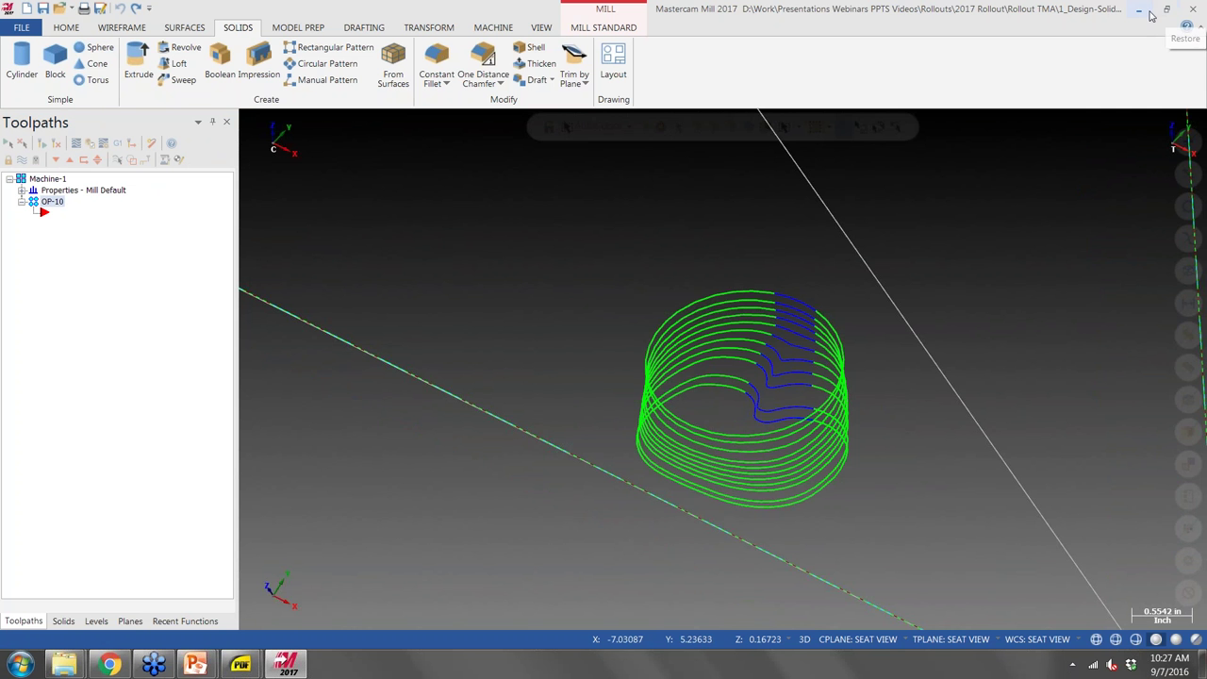
# Switch to the PowerPoint slide show and advance to the "New Interface – Customization and Workspaces" slide.
pyautogui.moveTo(196, 665)
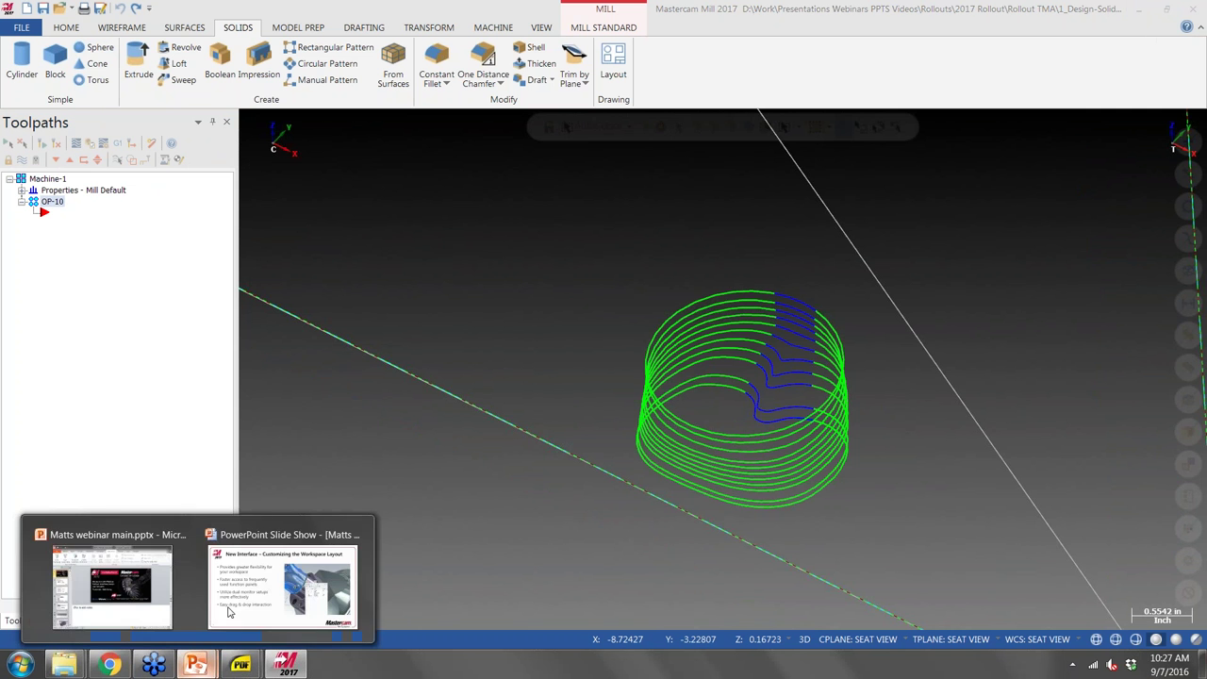
pyautogui.click(290, 571)
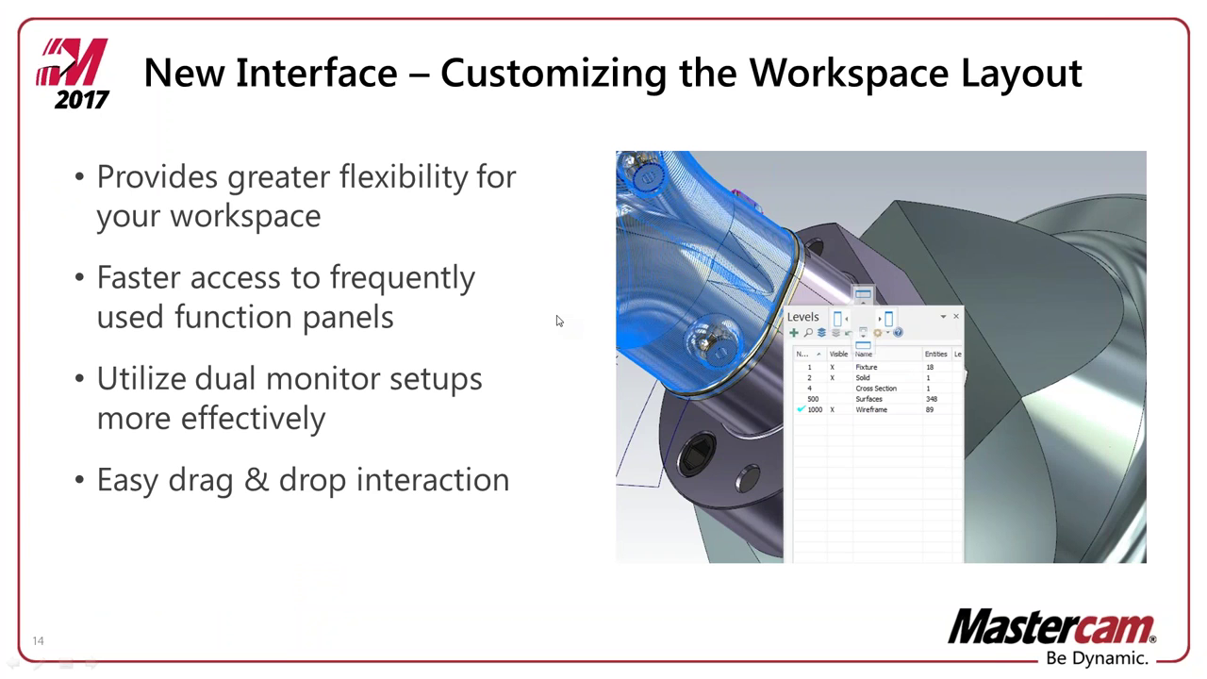
pyautogui.press('Right')
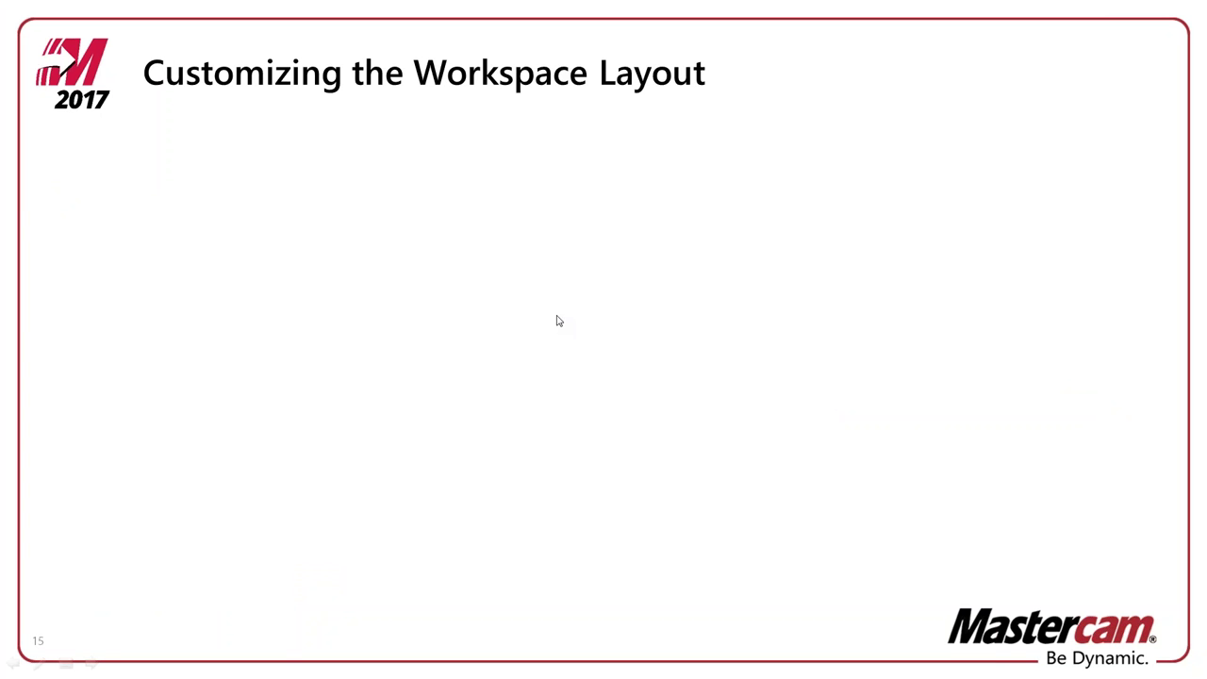
pyautogui.press('Right')
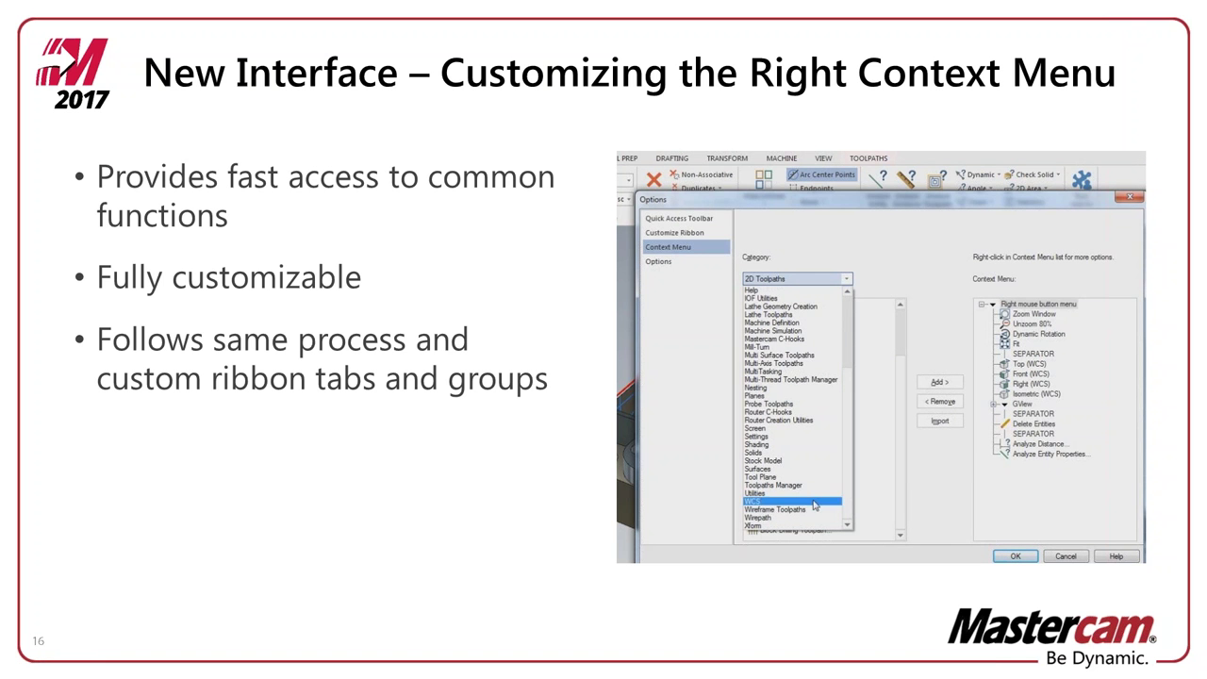
pyautogui.click(527, 288)
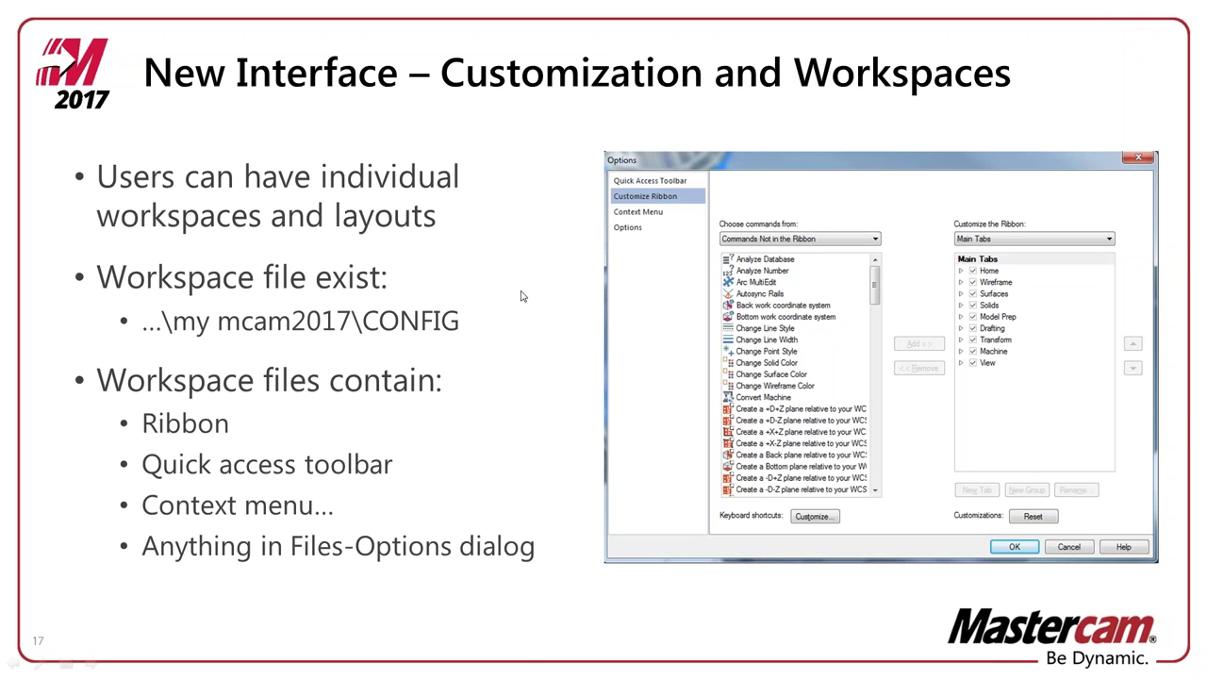
# Switch back to Mastercam, view the Quick Access Toolbar page of the Options dialog, and close the dialog.
pyautogui.hotkey('alt', 'Tab')
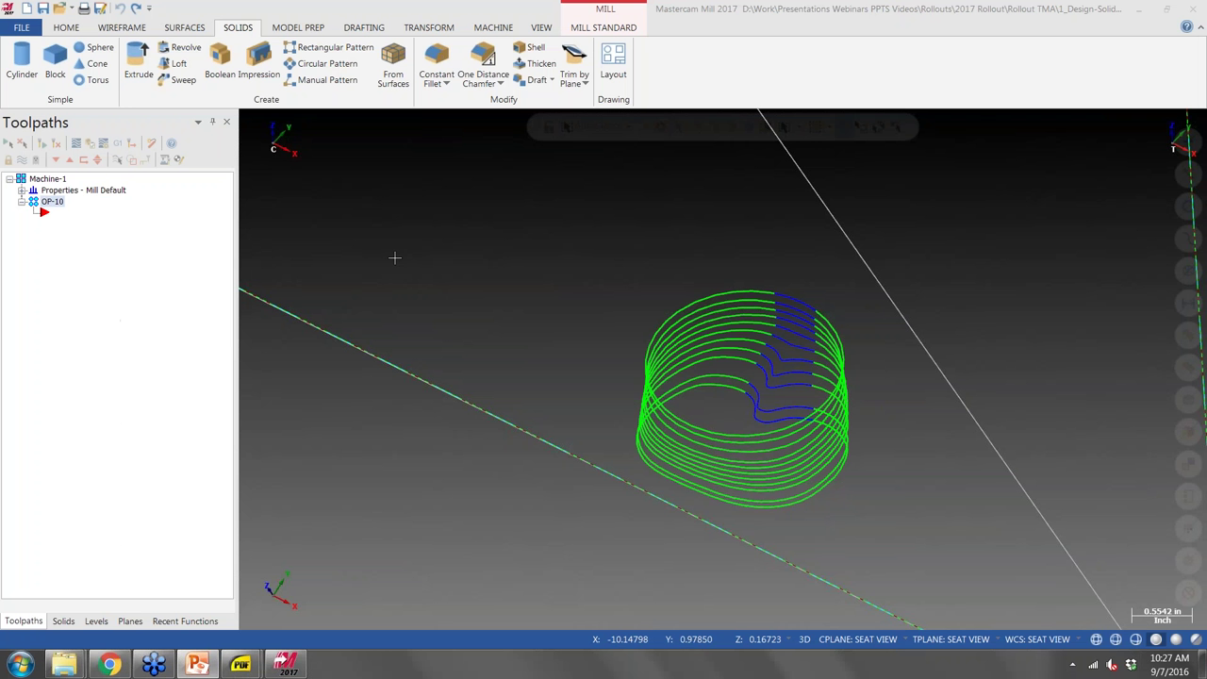
pyautogui.rightClick(718, 87)
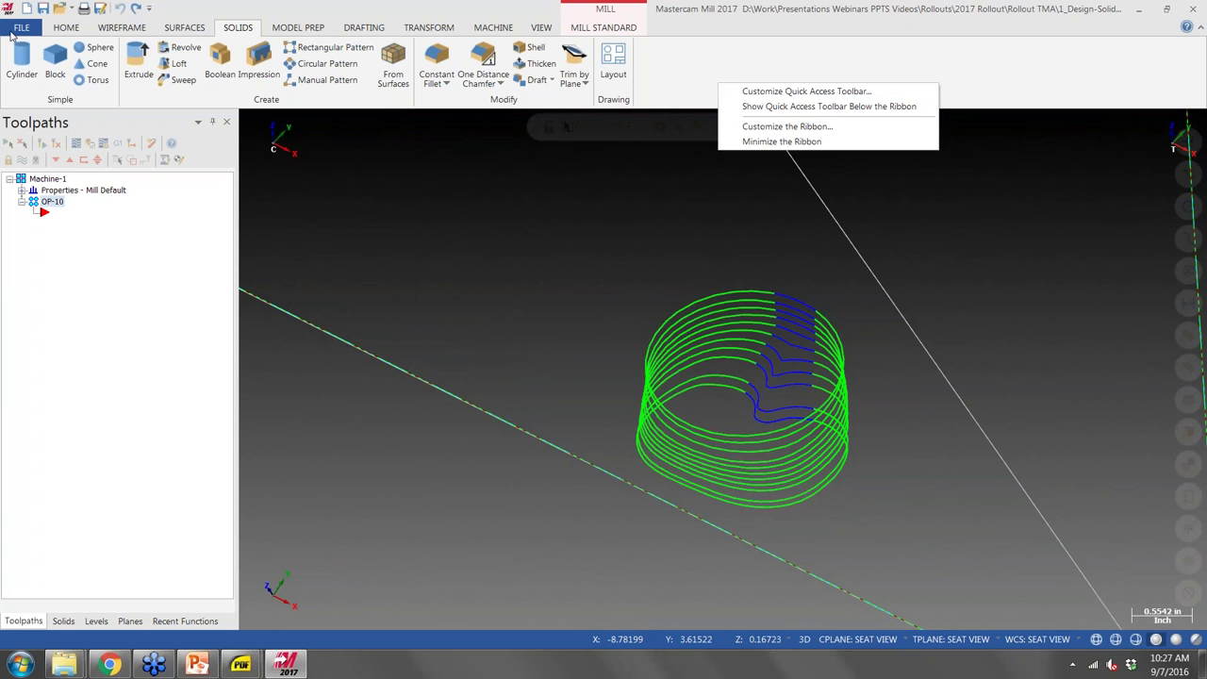
pyautogui.click(18, 29)
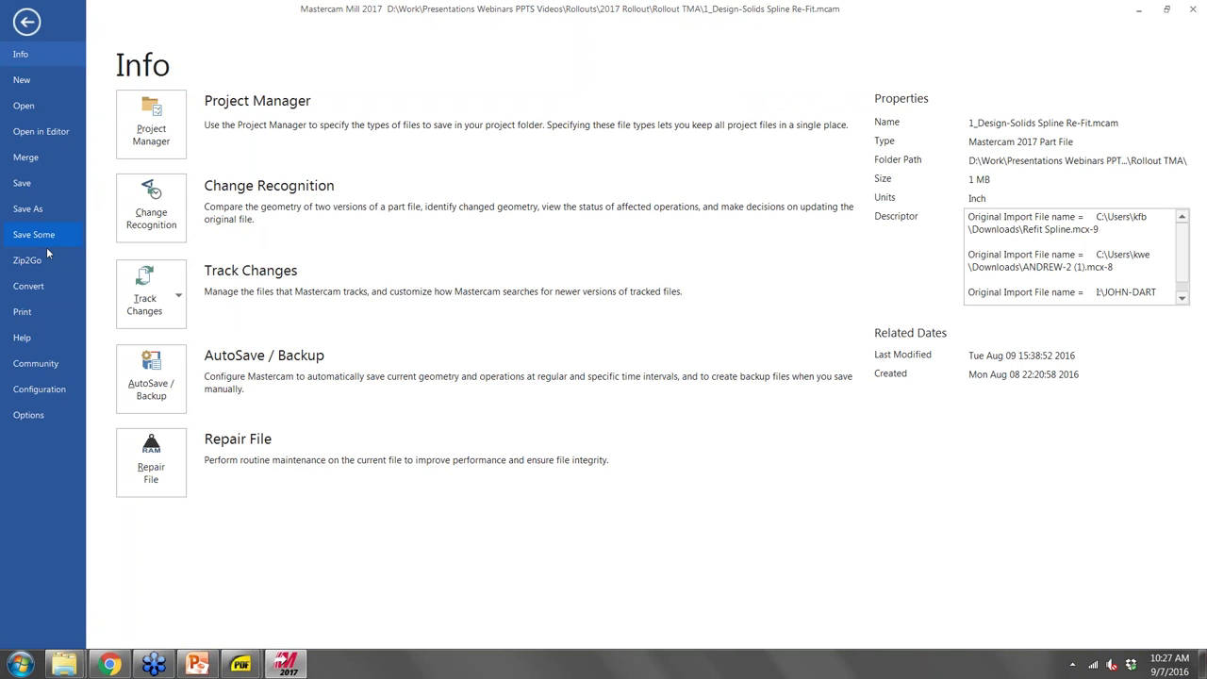
pyautogui.click(38, 417)
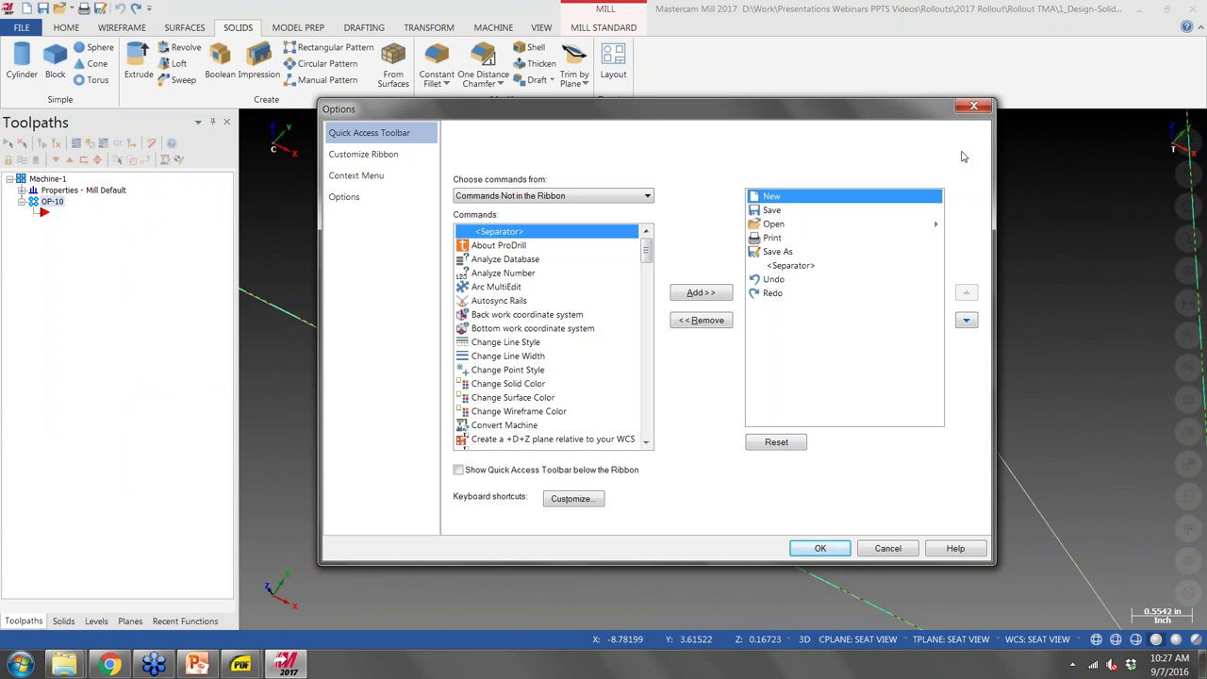
pyautogui.click(974, 107)
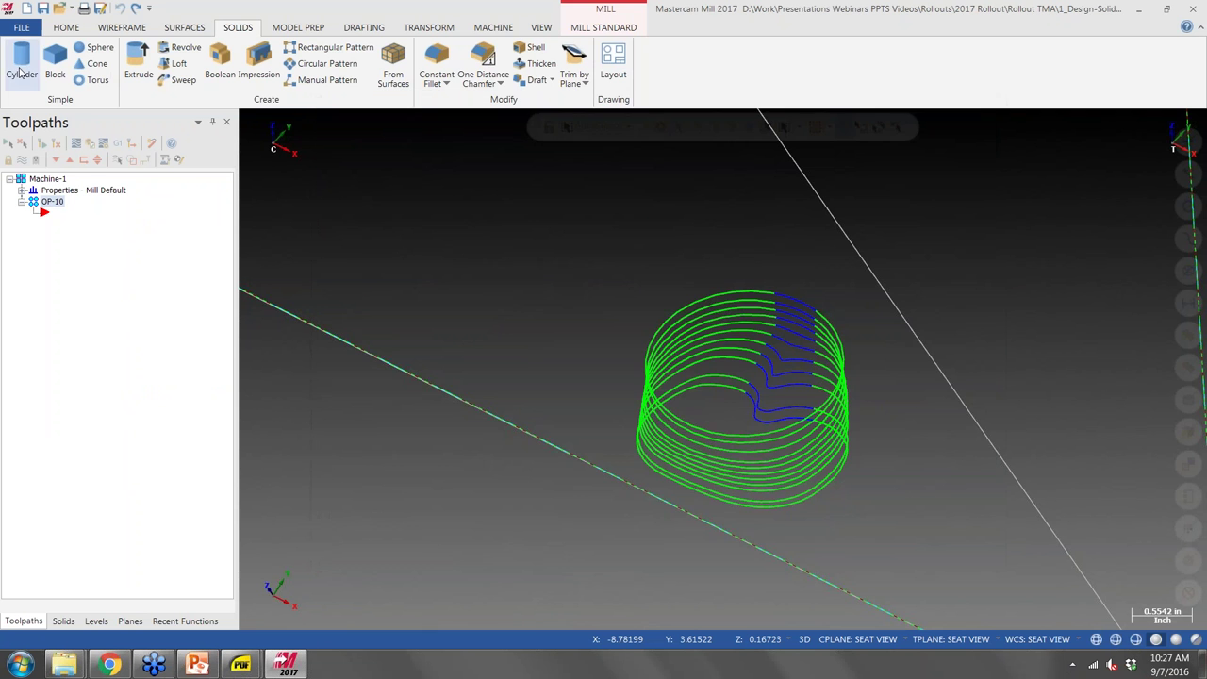
# Open the System Configuration dialog and reposition it over the graphics area.
pyautogui.click(20, 27)
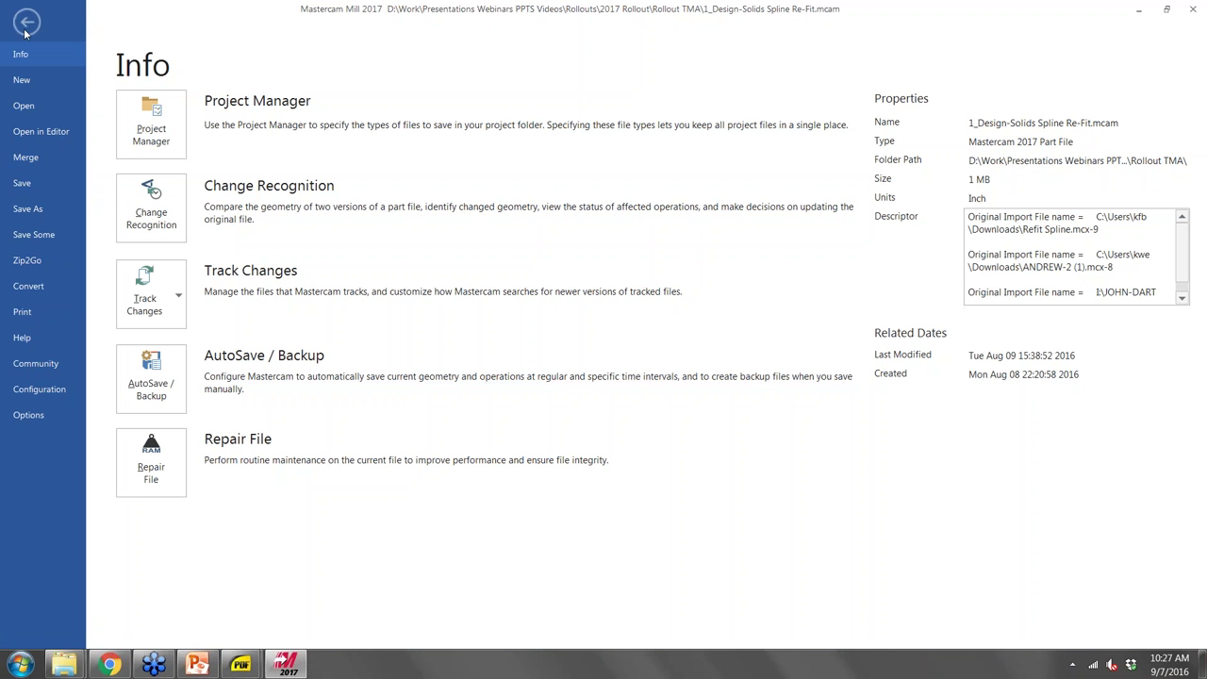
pyautogui.click(33, 397)
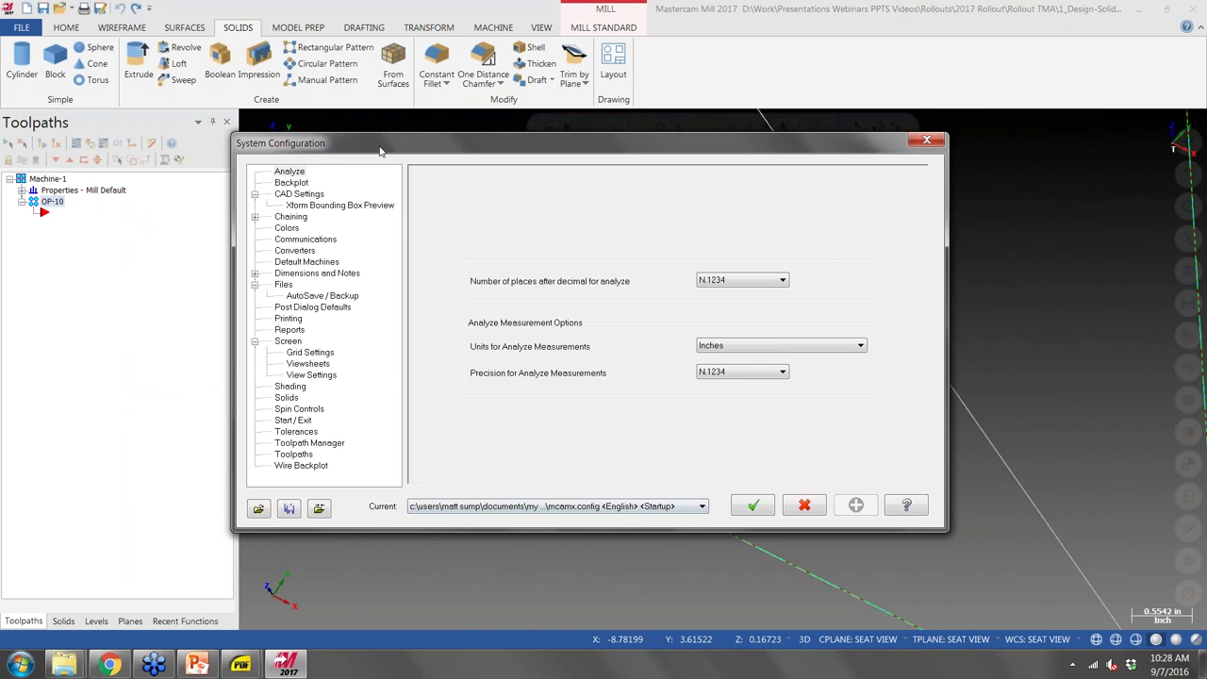
pyautogui.moveTo(379, 145); pyautogui.dragTo(433, 138)
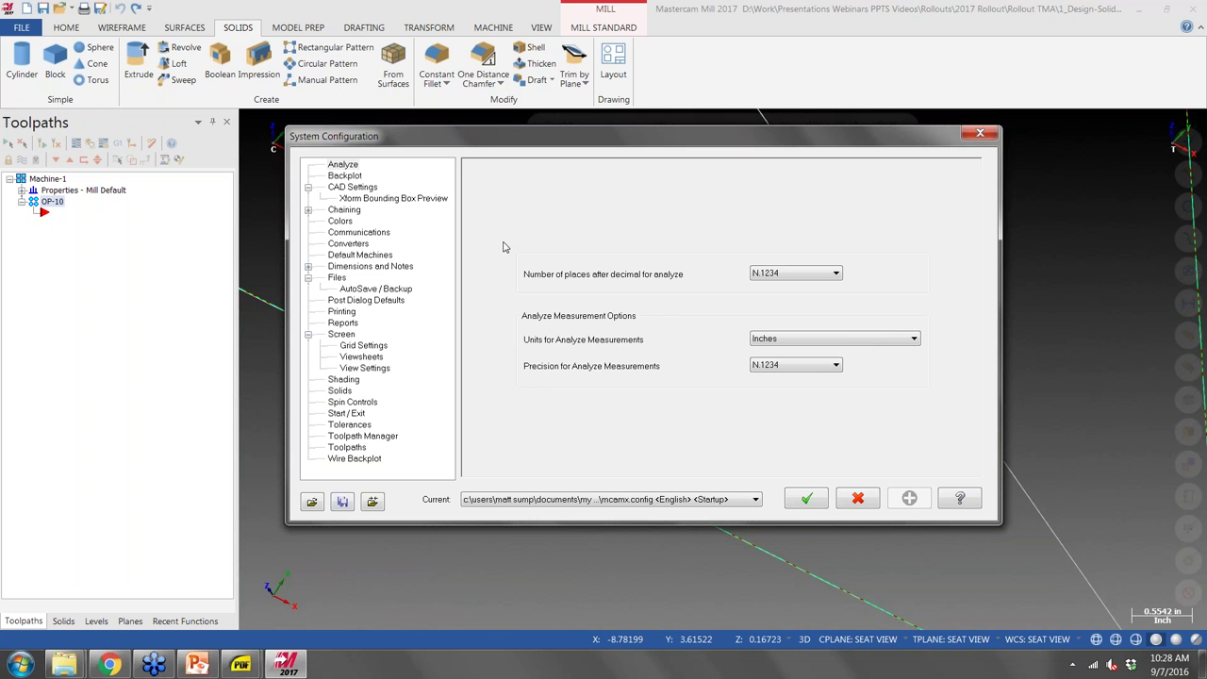
# View the Start / Exit configuration page, close the dialog, and display and dismiss the graphics area's context menu with the mini toolbar.
pyautogui.click(346, 414)
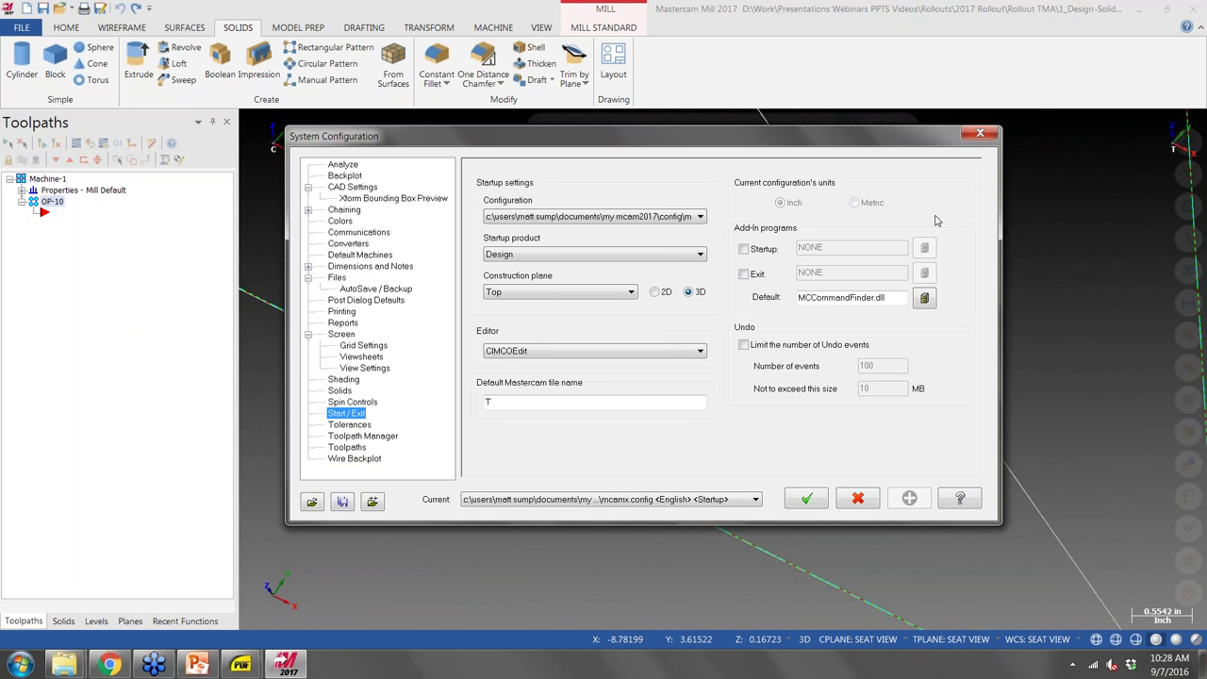
pyautogui.click(980, 135)
pyautogui.rightClick(652, 186)
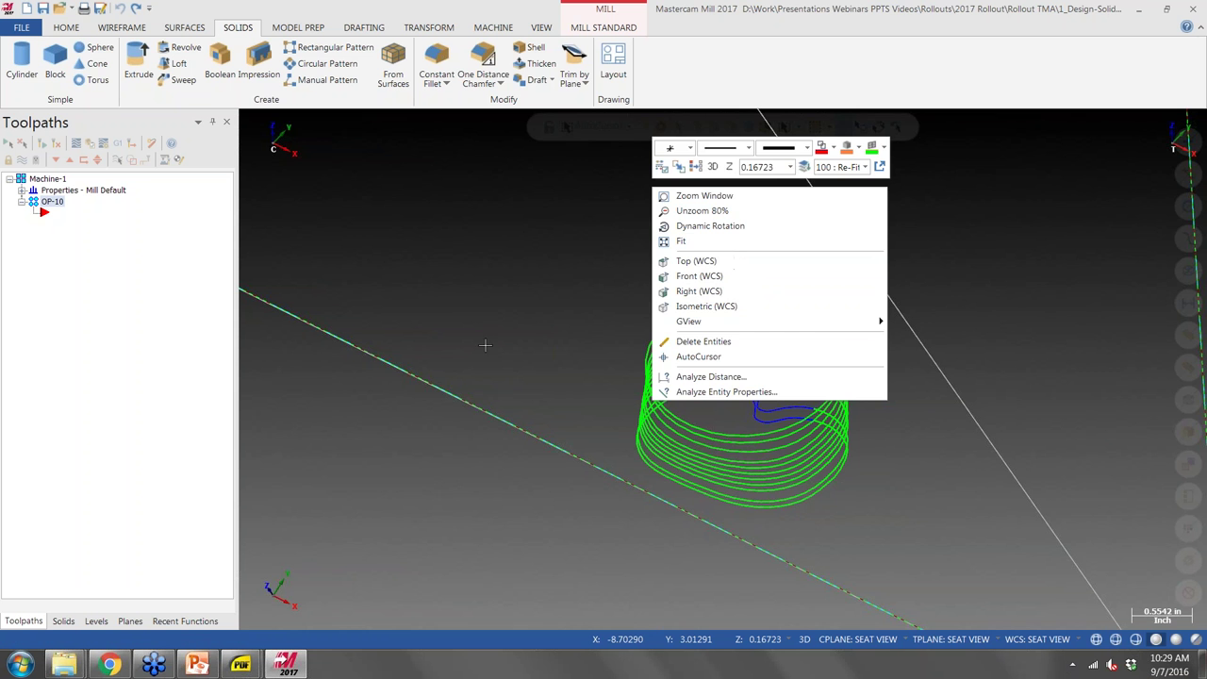
pyautogui.click(451, 386)
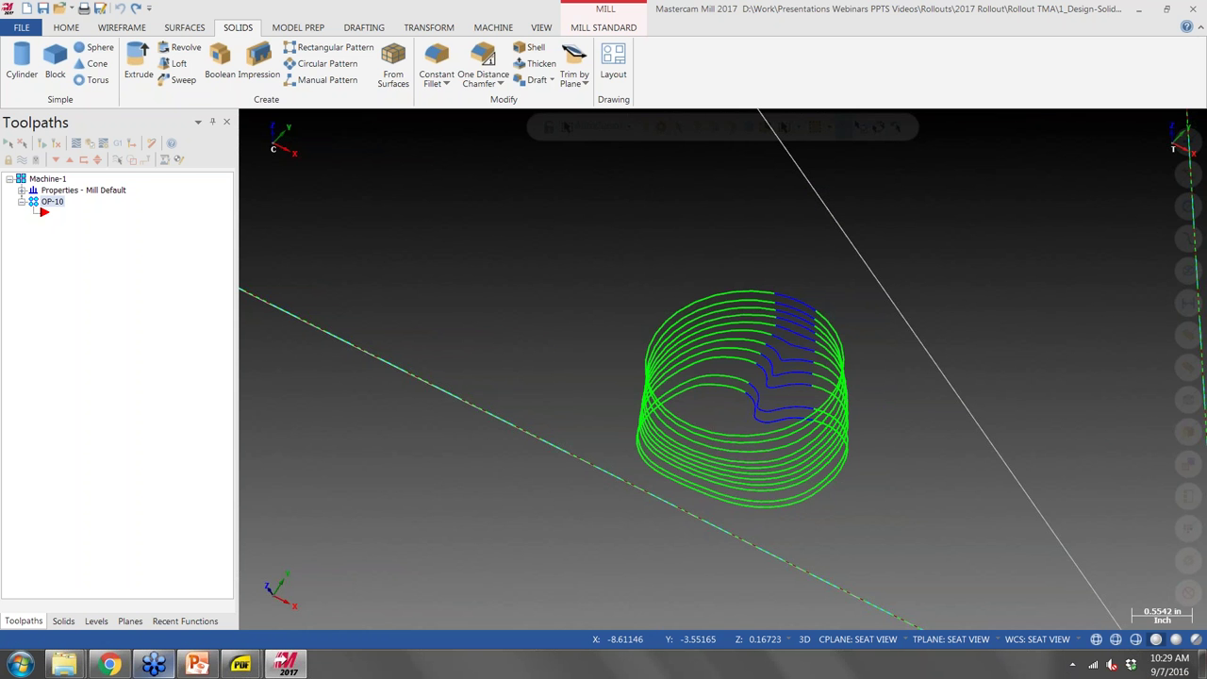
# Switch to PowerPoint and resume the slide show from the current "New Interface – Customization and Workspaces" slide.
pyautogui.click(198, 664)
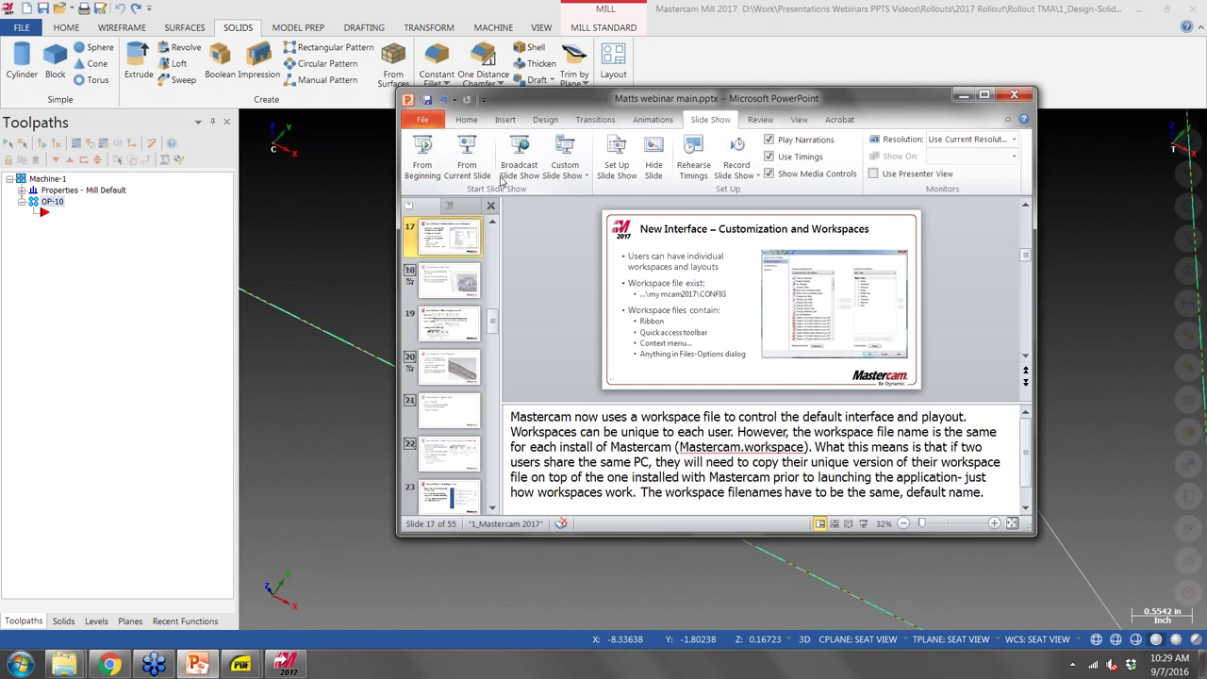
pyautogui.click(468, 162)
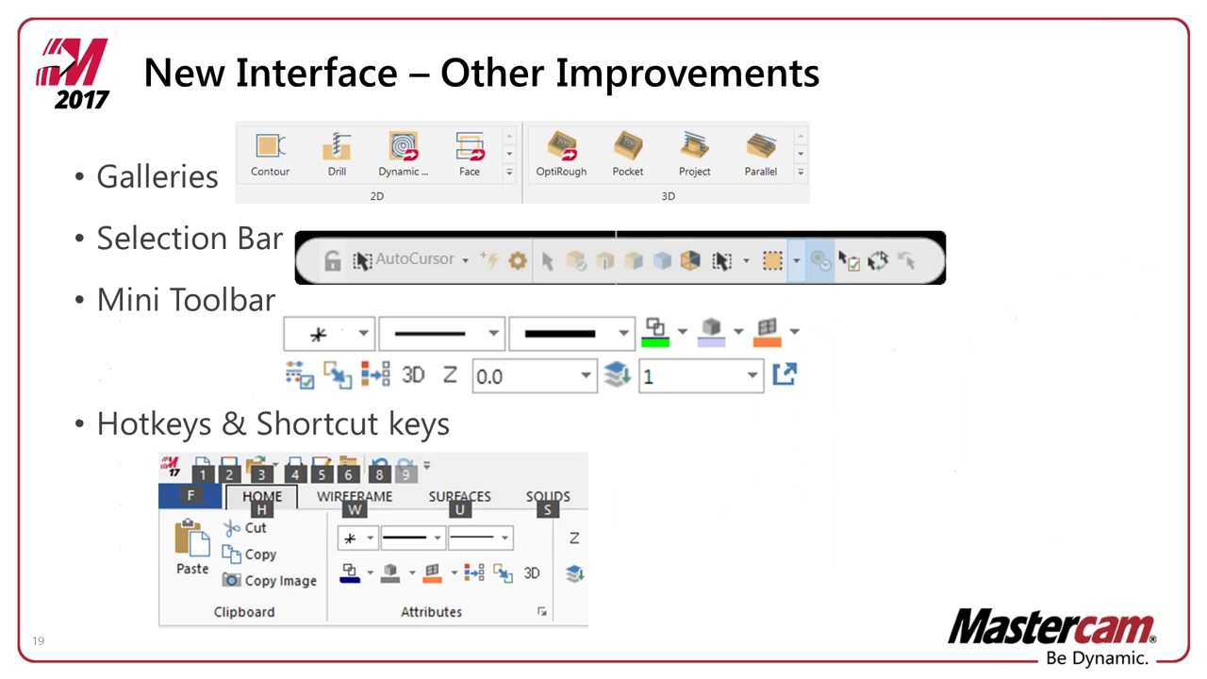
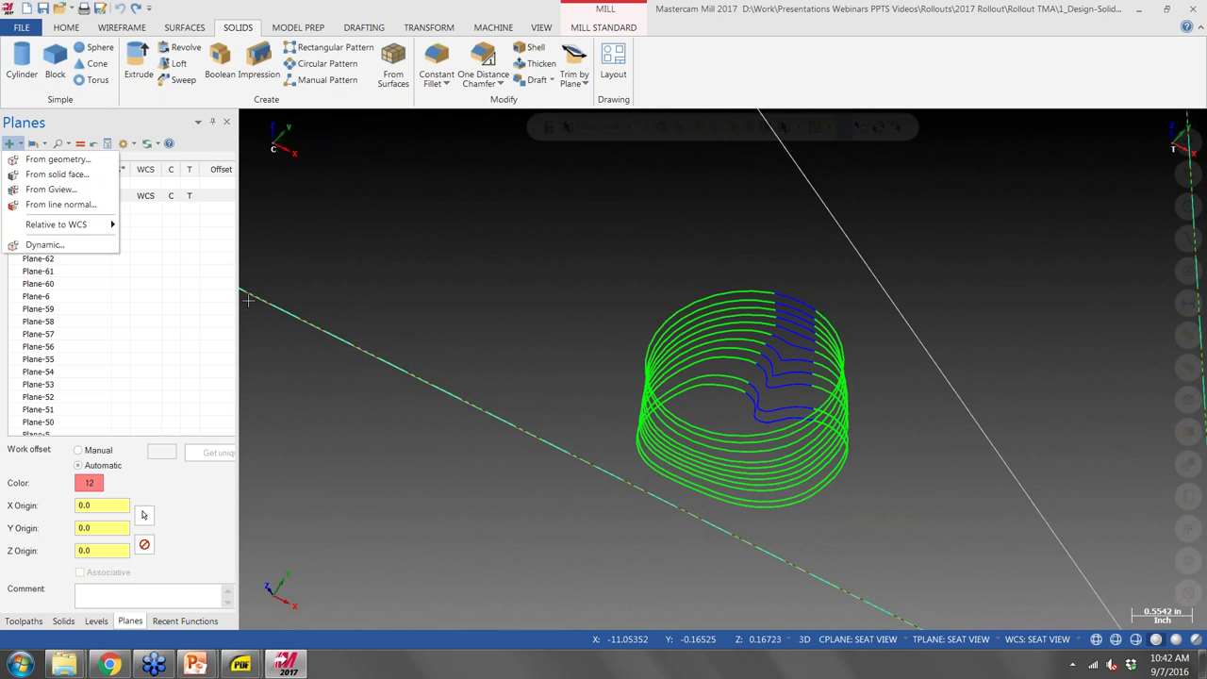
# Try to define a dynamic plane by placing the gnomon at about X -9.33, Y 1.02 and rotating it, and cancel.
pyautogui.click(358, 315)
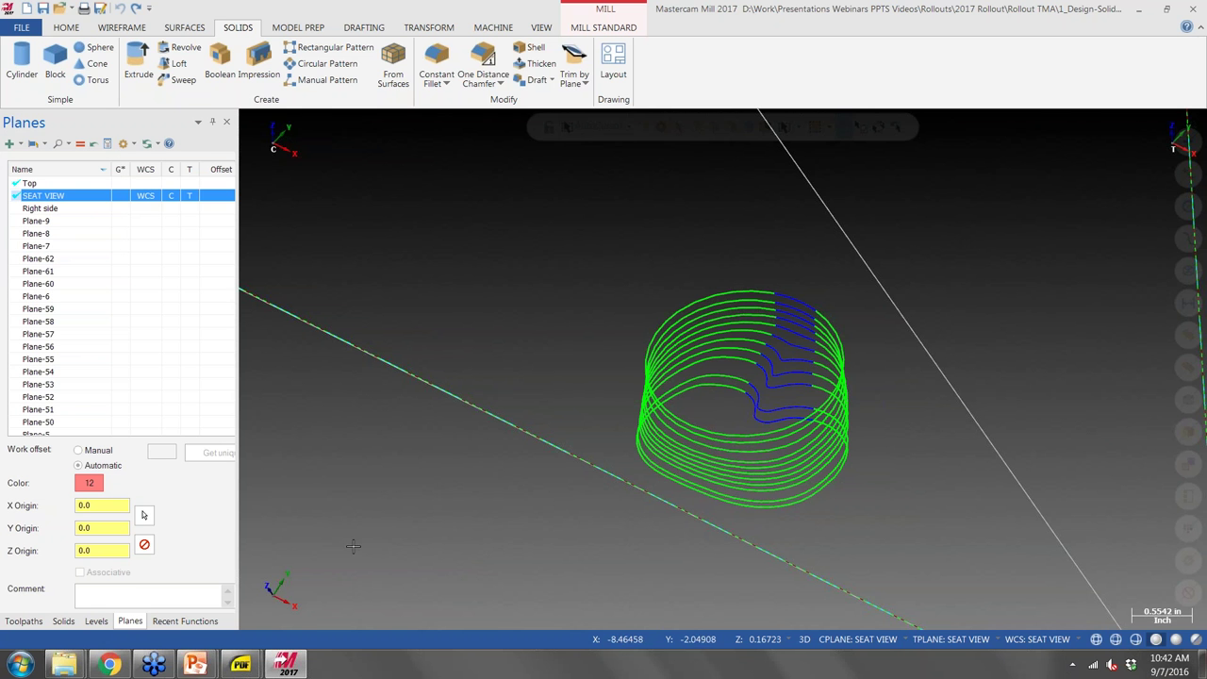
pyautogui.click(274, 596)
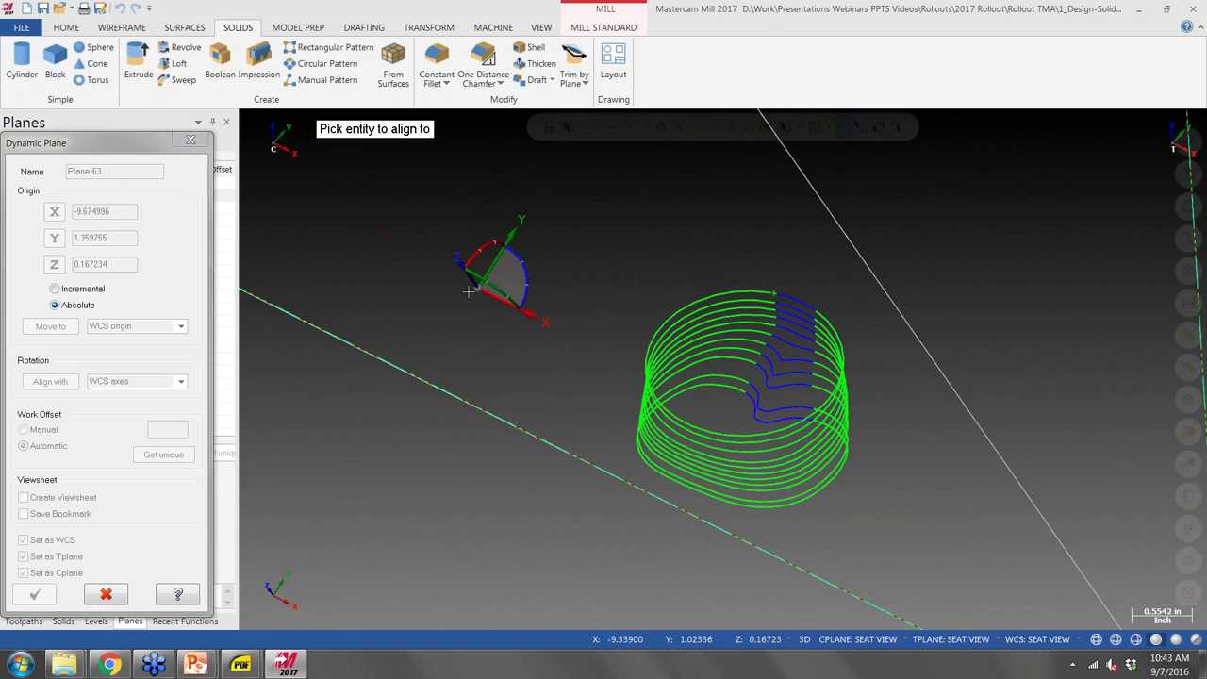
pyautogui.click(468, 284)
pyautogui.click(479, 248)
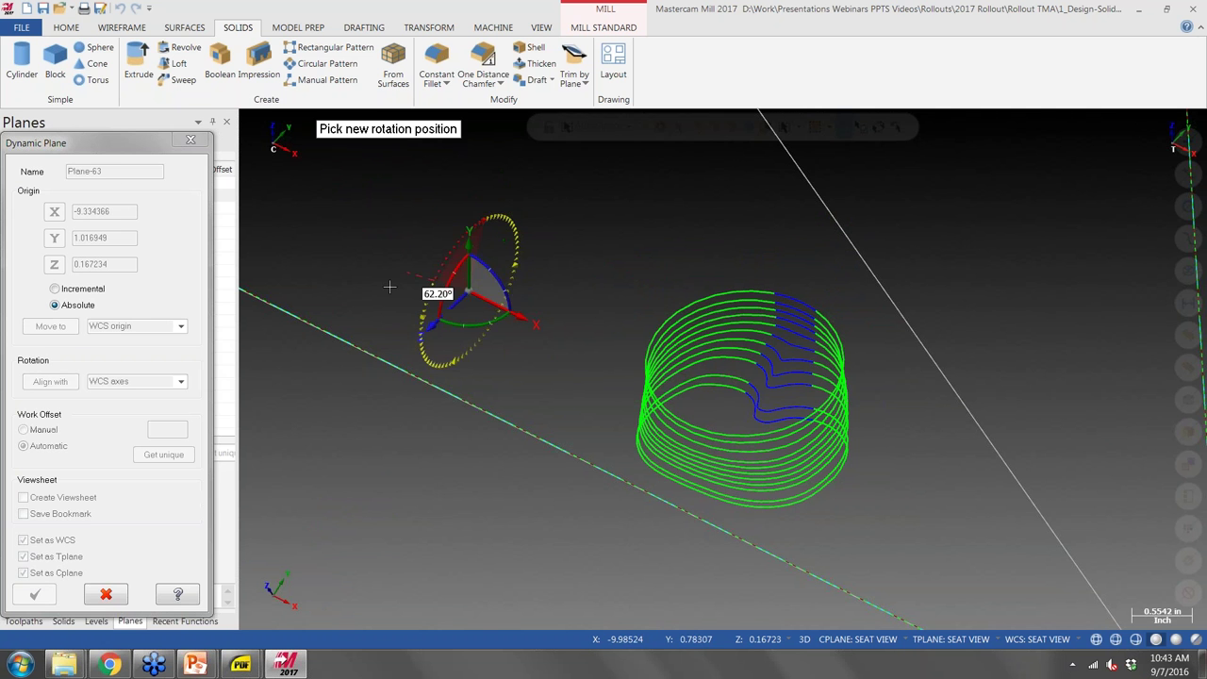
pyautogui.click(415, 332)
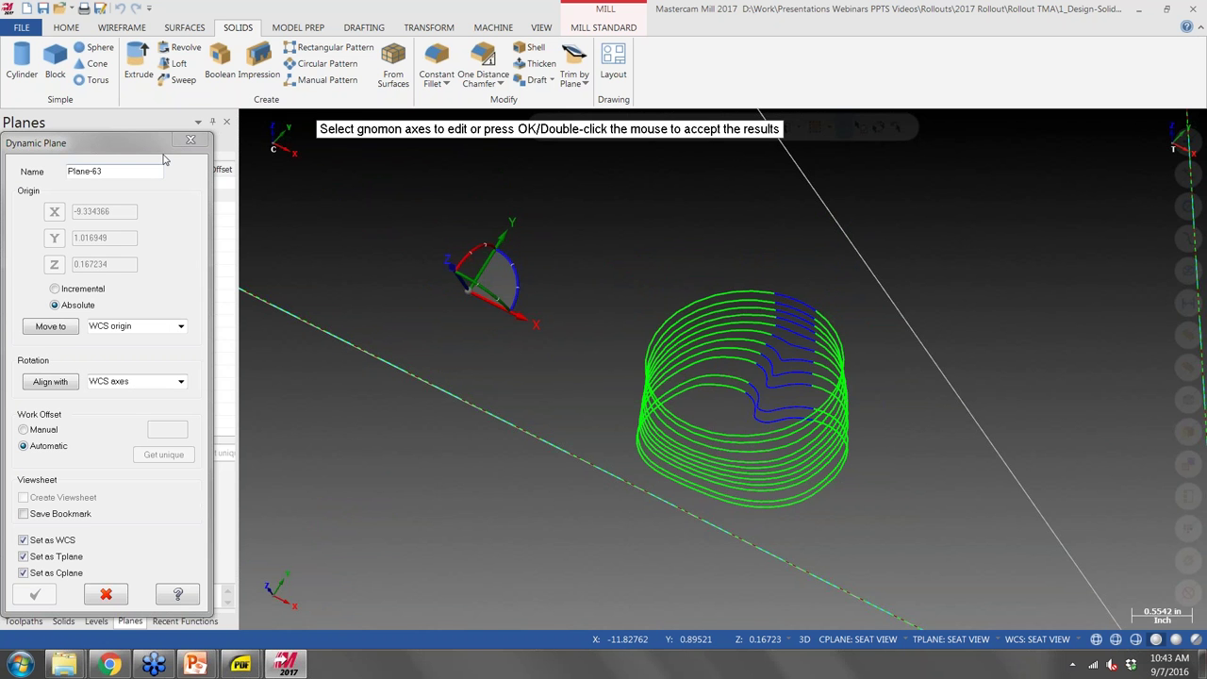
pyautogui.click(190, 141)
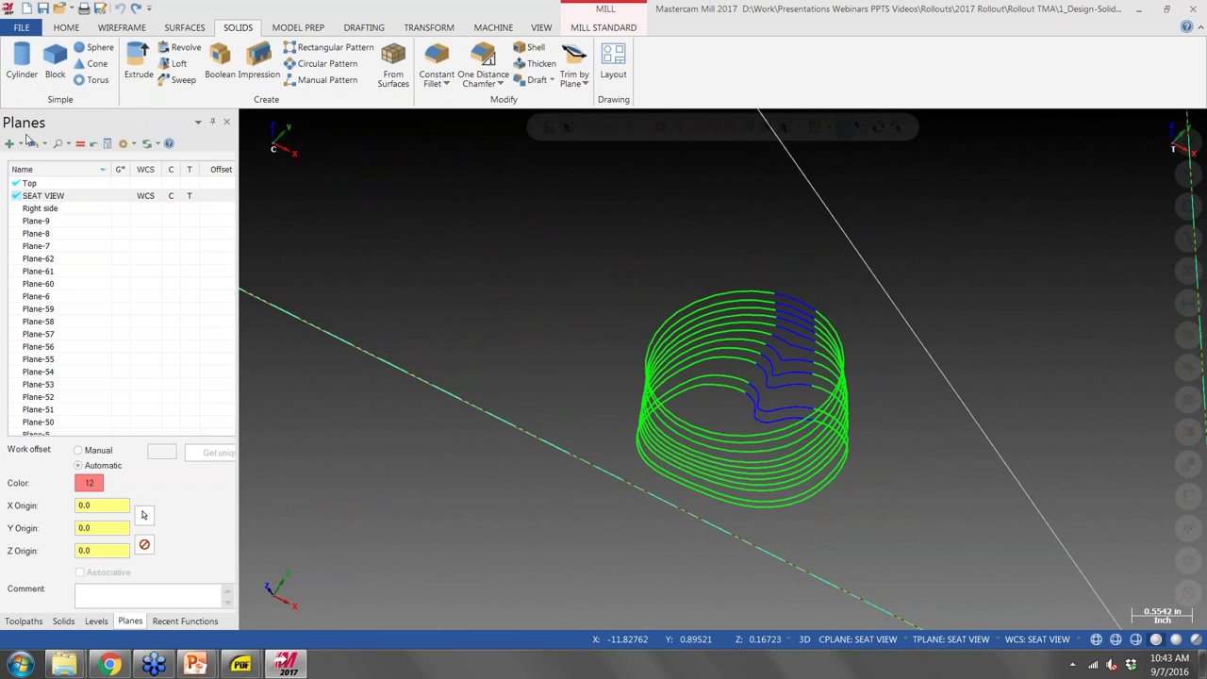
# View the Planes manager's lathe plane options and its find-plane options.
pyautogui.click(45, 144)
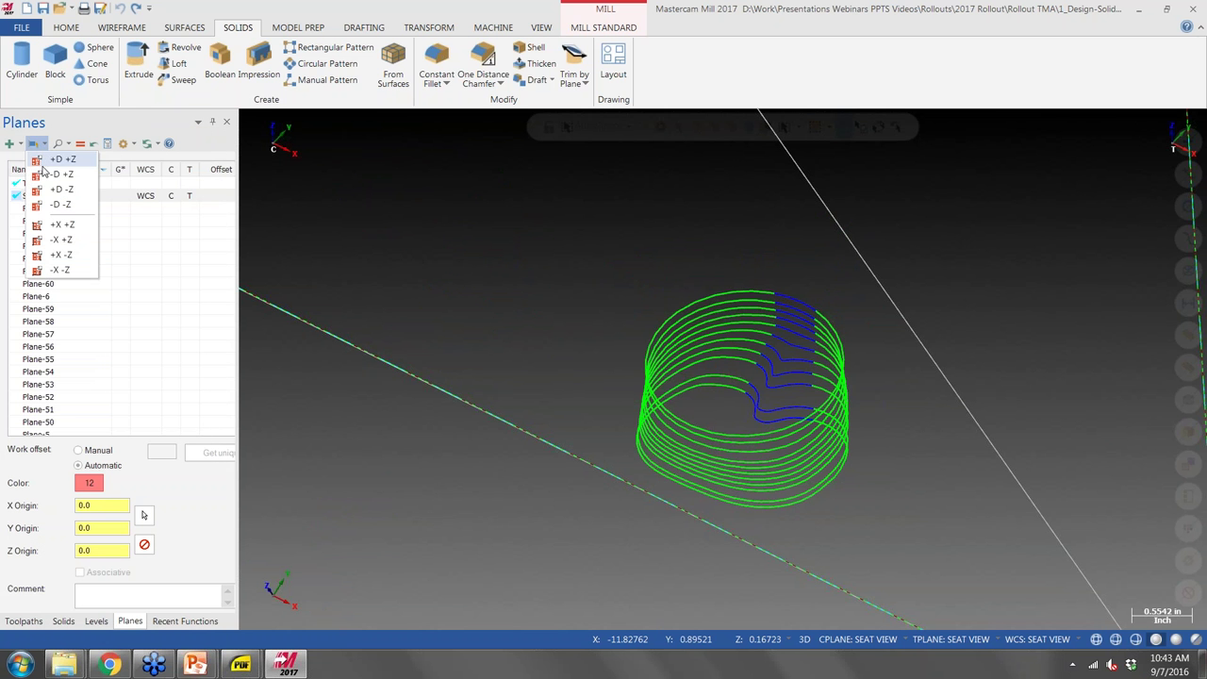
pyautogui.click(66, 144)
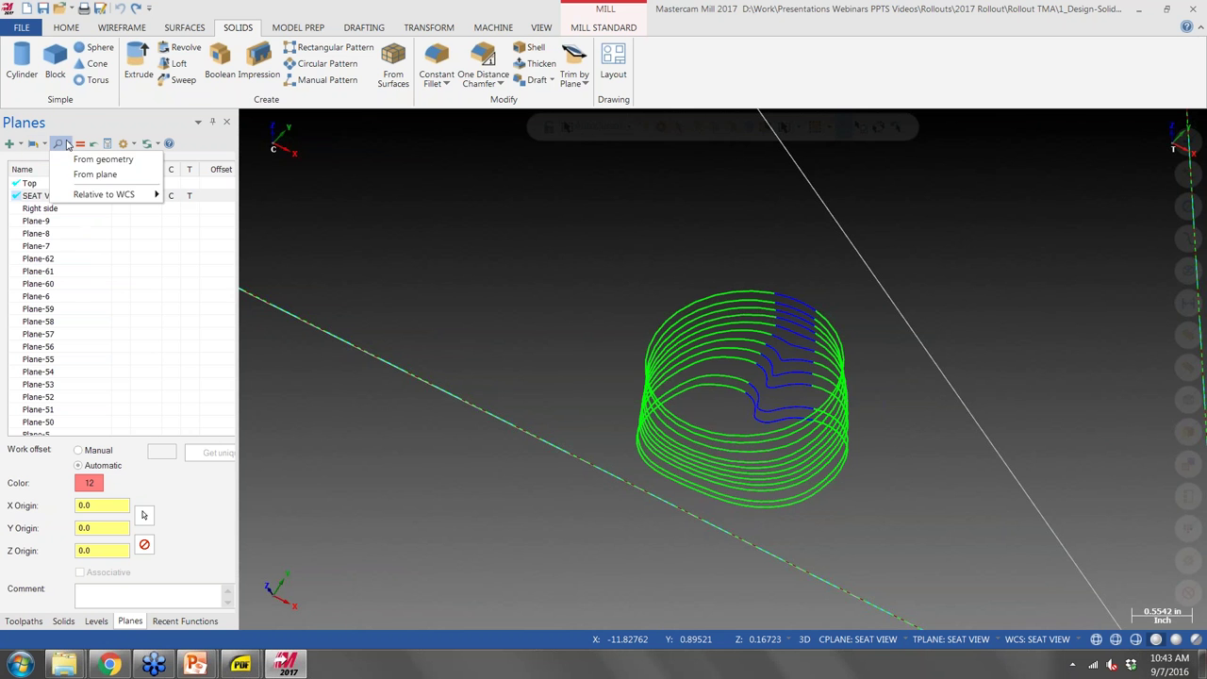
pyautogui.click(81, 144)
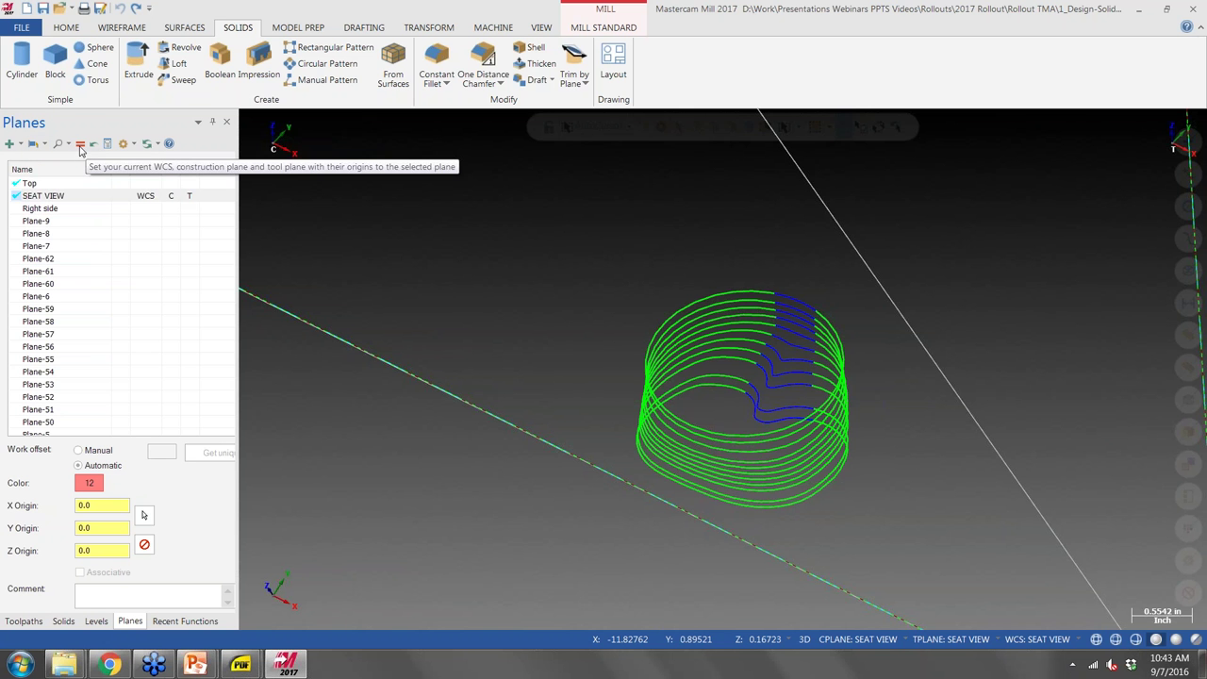
# Set the WCS, construction plane and tool plane to Top, and return all three to SEAT VIEW.
pyautogui.click(80, 145)
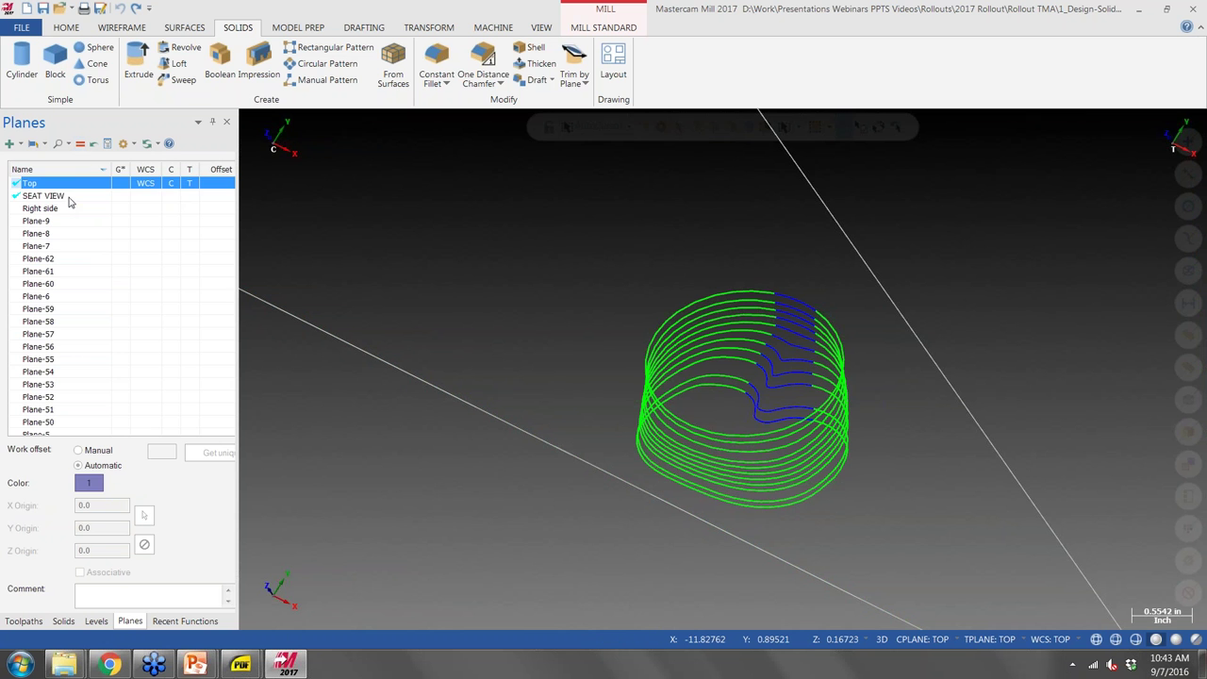
pyautogui.click(66, 195)
pyautogui.click(80, 144)
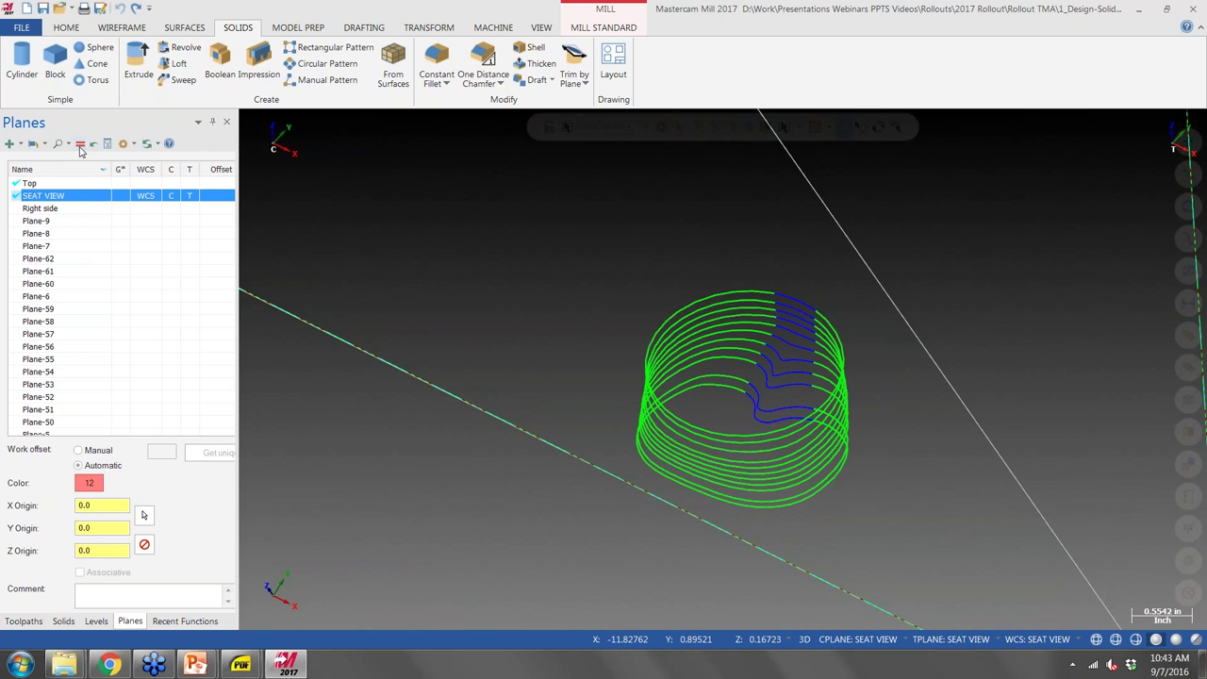
# View the display options of the Planes manager and dismiss the list without changing a setting.
pyautogui.click(129, 149)
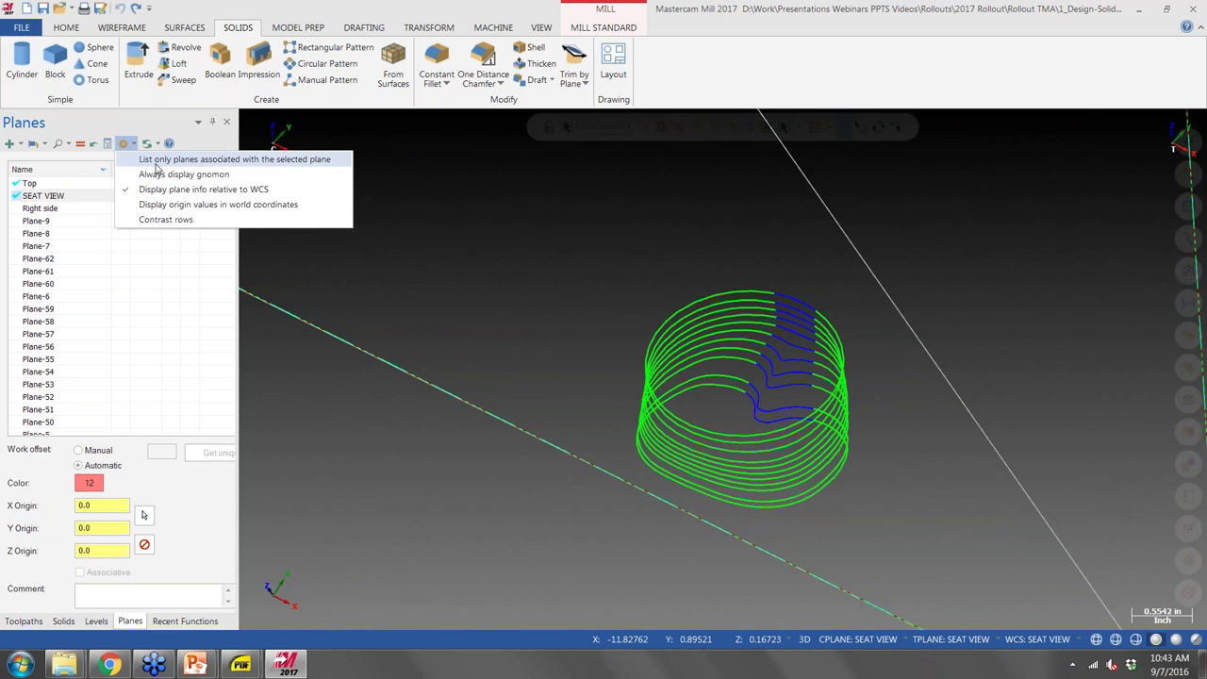
pyautogui.click(351, 292)
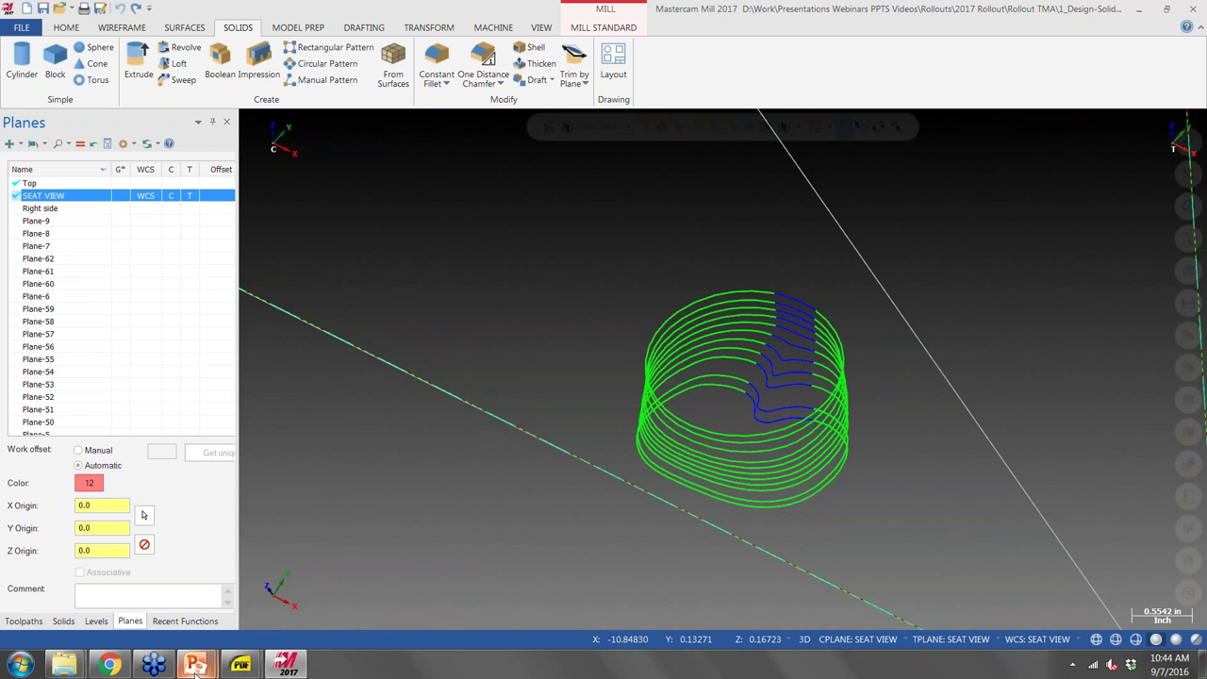
# Switch to the PowerPoint slide show and advance to the "Systems – Interactive Gnomon, Axis Display" slide.
pyautogui.moveTo(195, 669)
pyautogui.click(257, 597)
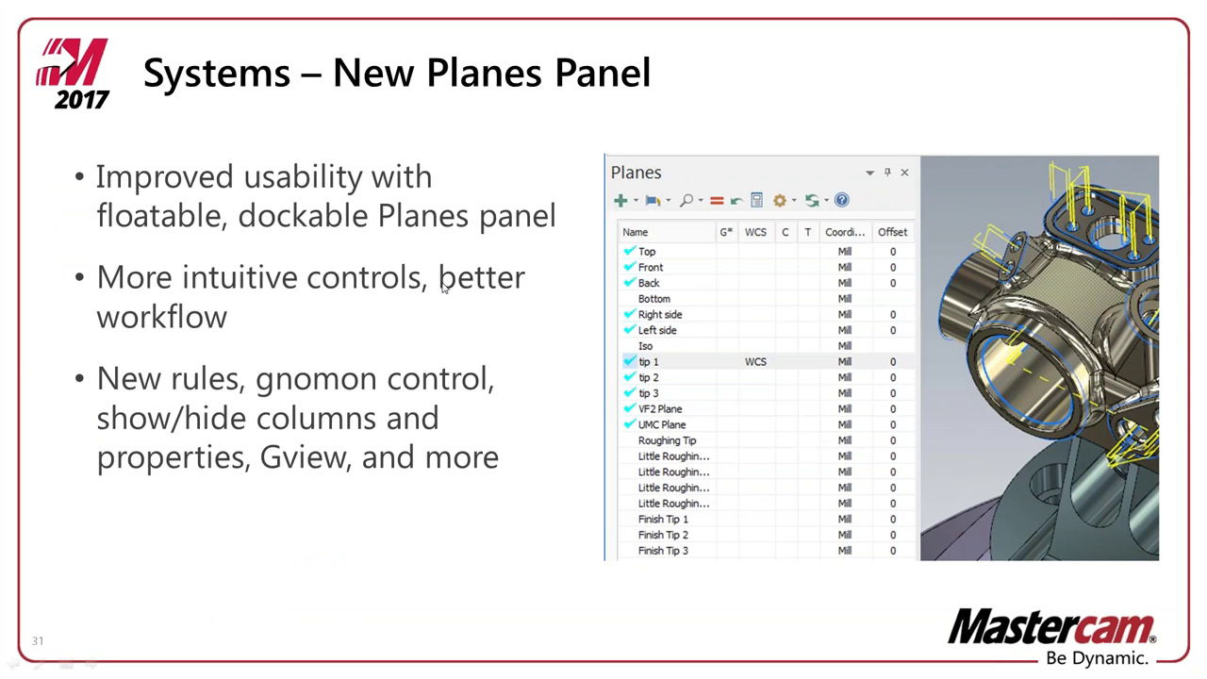
pyautogui.press('pagedown')
pyautogui.press('pagedown')
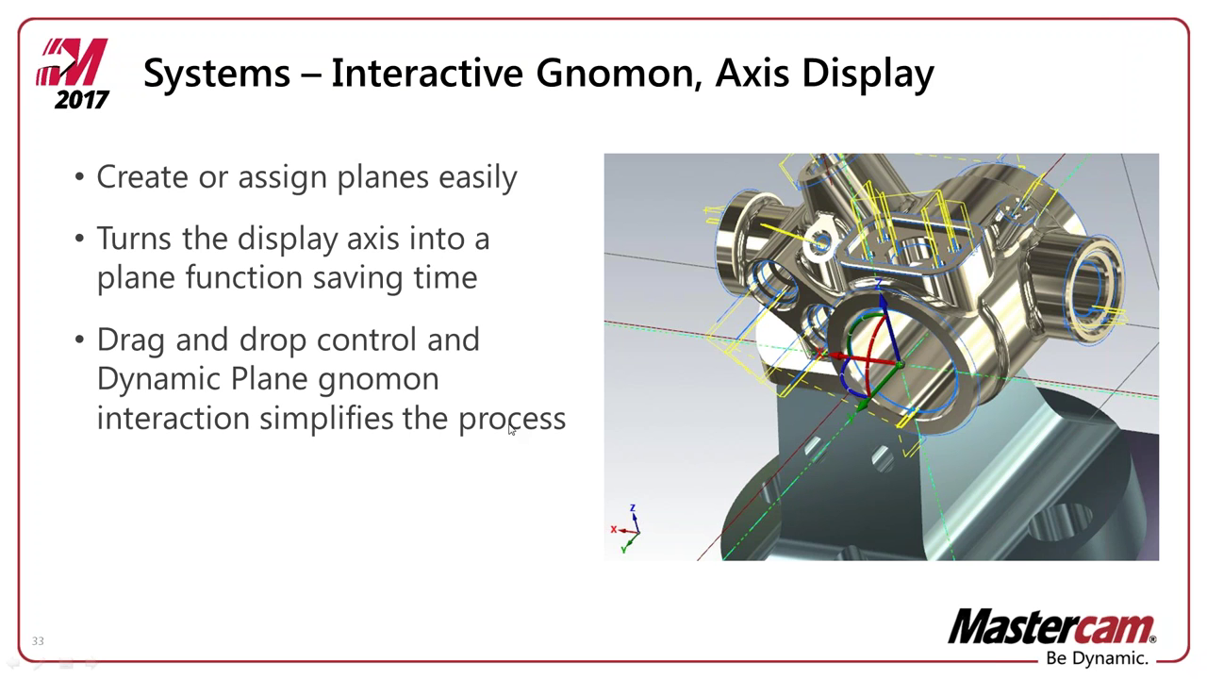
# Switch back to Mastercam, view the Screen page of System Configuration, and close the dialog.
pyautogui.hotkey('alt', 'Tab')
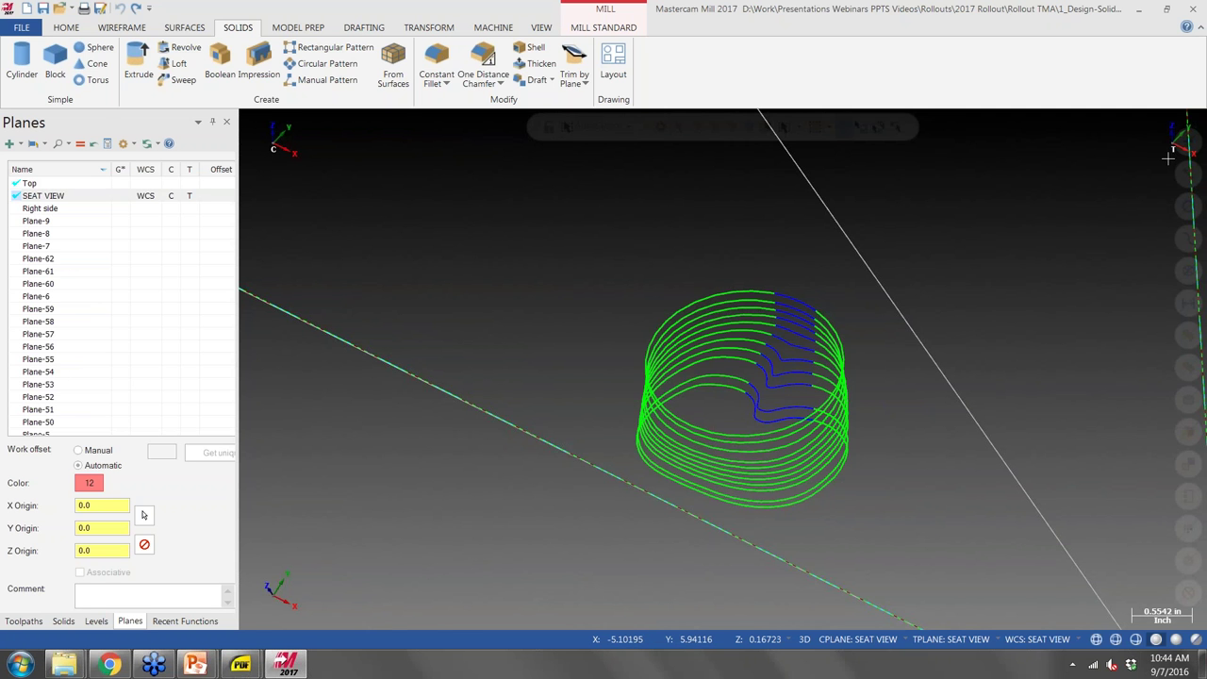
pyautogui.click(17, 27)
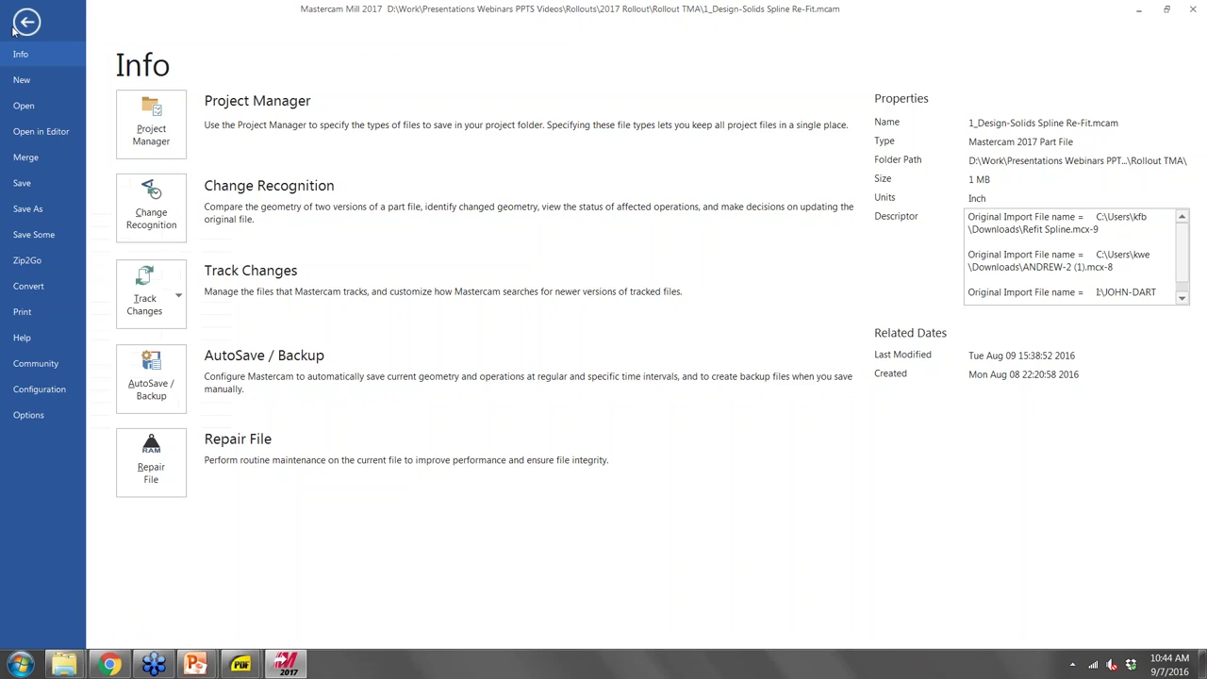
pyautogui.click(44, 390)
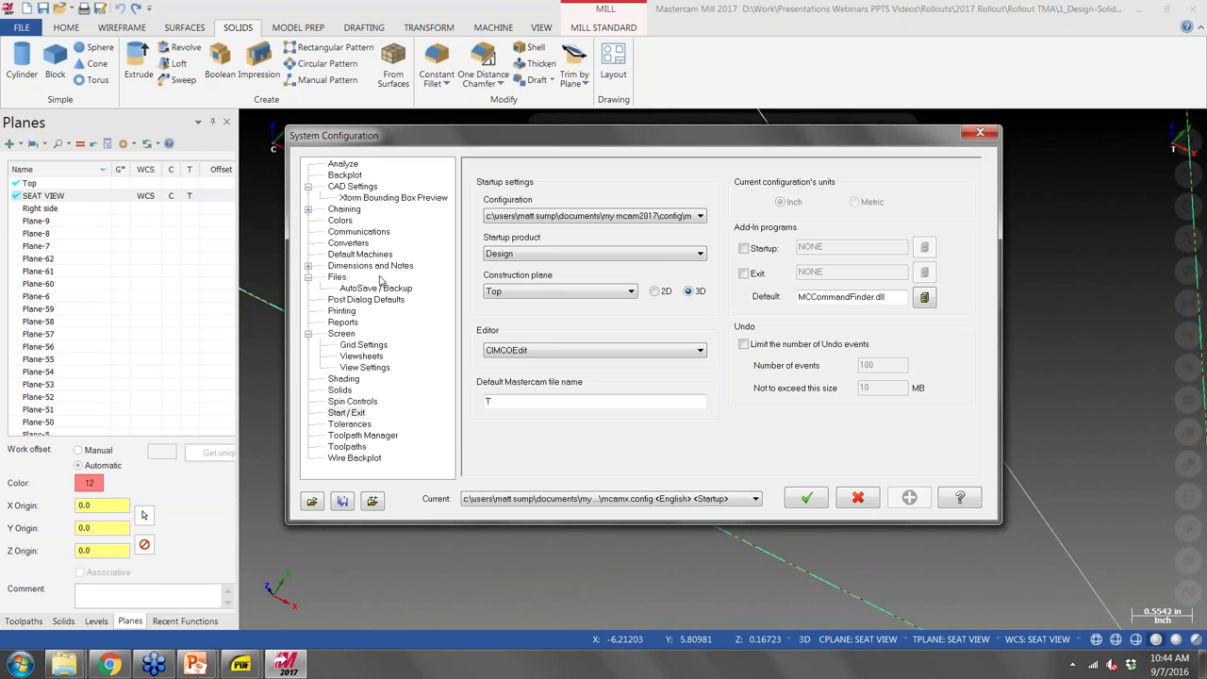
pyautogui.click(341, 334)
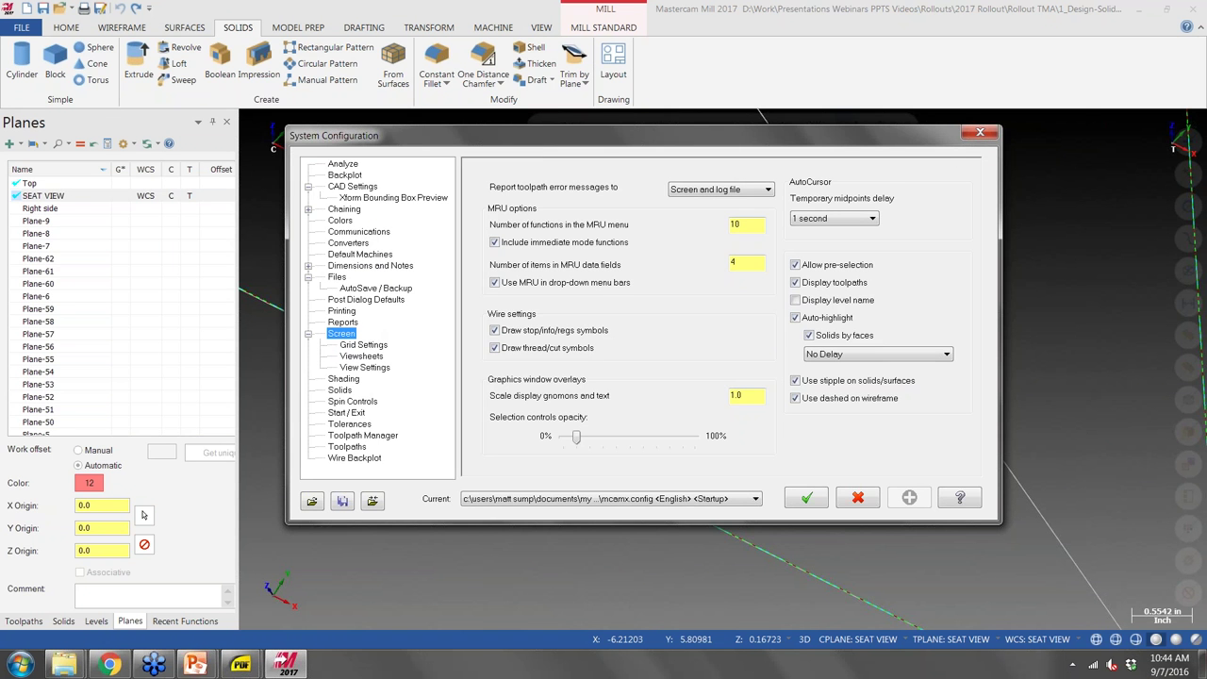
pyautogui.click(979, 132)
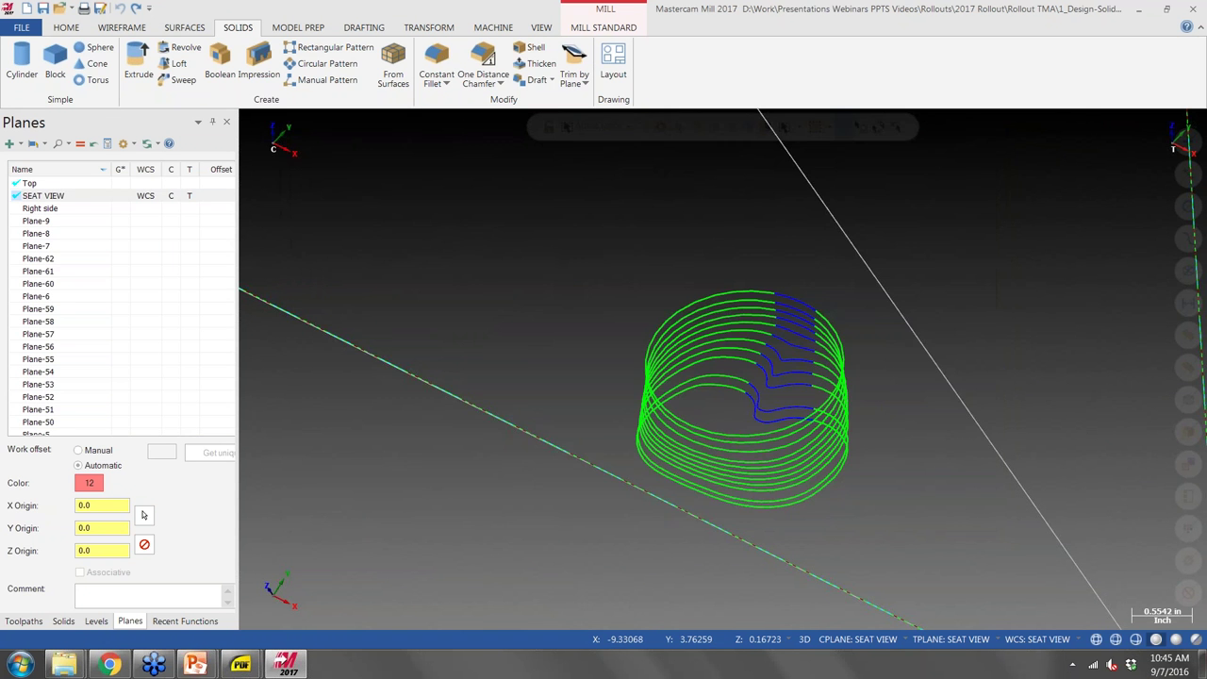
# Examine the follow rules for the WCS, Cplane, Tplane and Gview in the Planes manager and close the list.
pyautogui.click(152, 145)
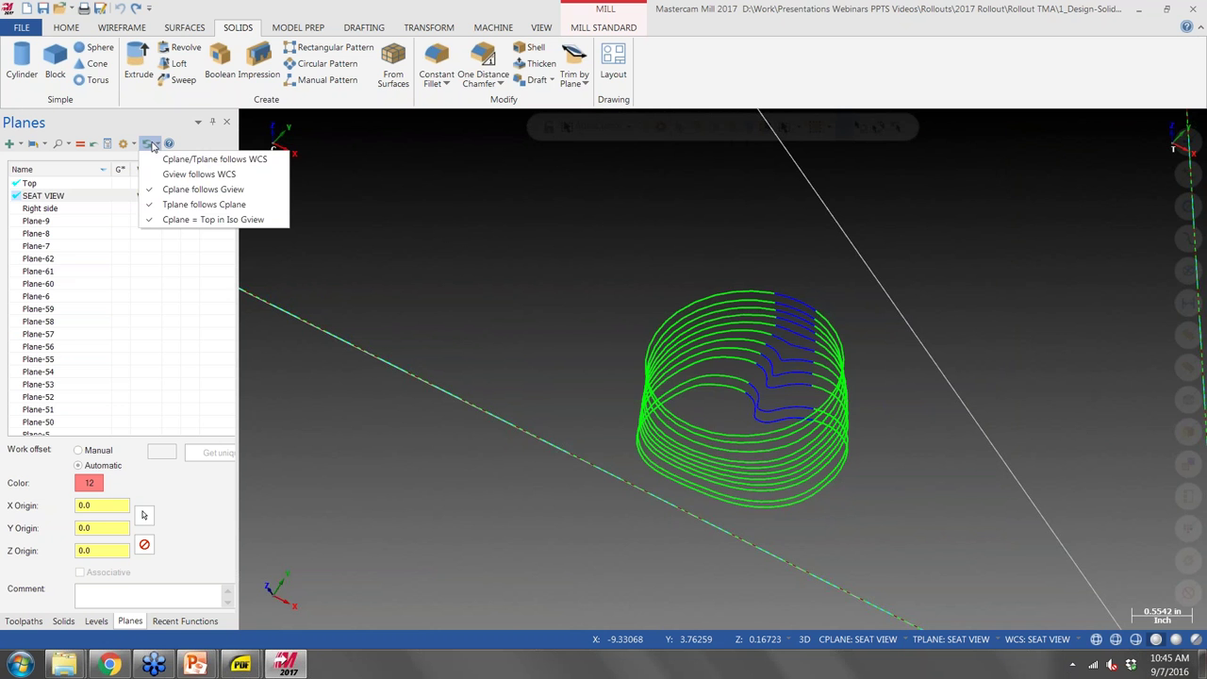
pyautogui.click(152, 145)
pyautogui.click(150, 145)
pyautogui.click(148, 148)
pyautogui.click(148, 149)
pyautogui.click(334, 236)
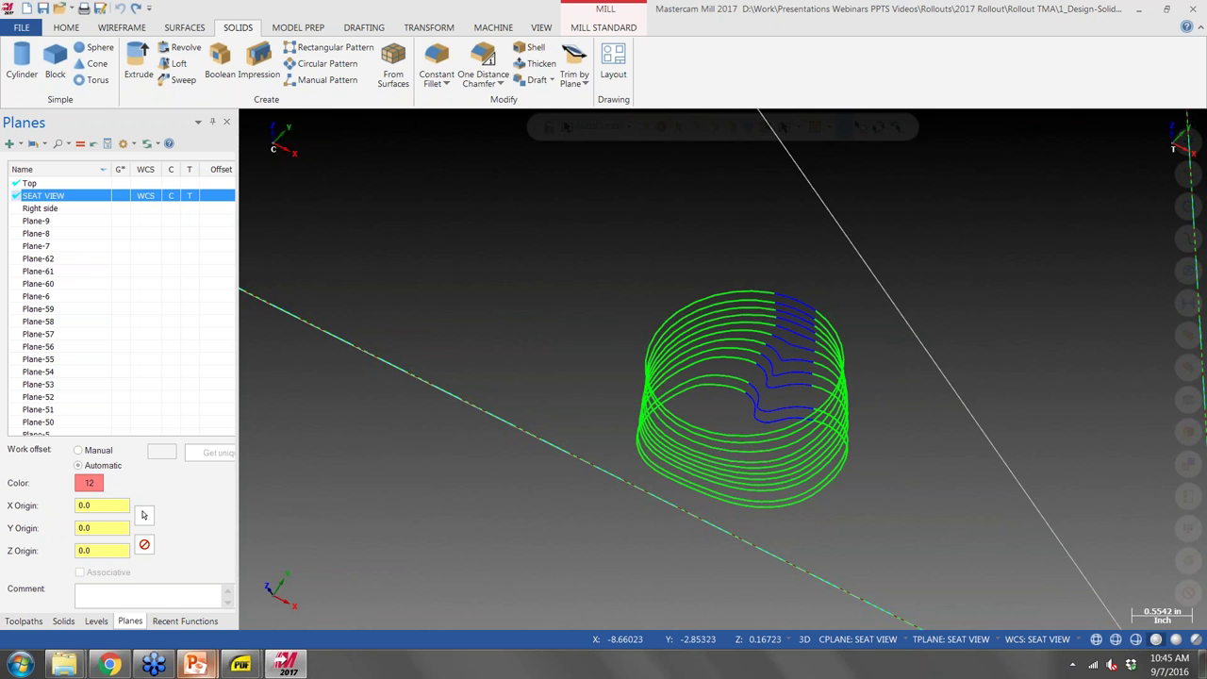
# Switch to the PowerPoint slide show and advance to the "Design / Solids" section slide.
pyautogui.moveTo(195, 666)
pyautogui.click(304, 603)
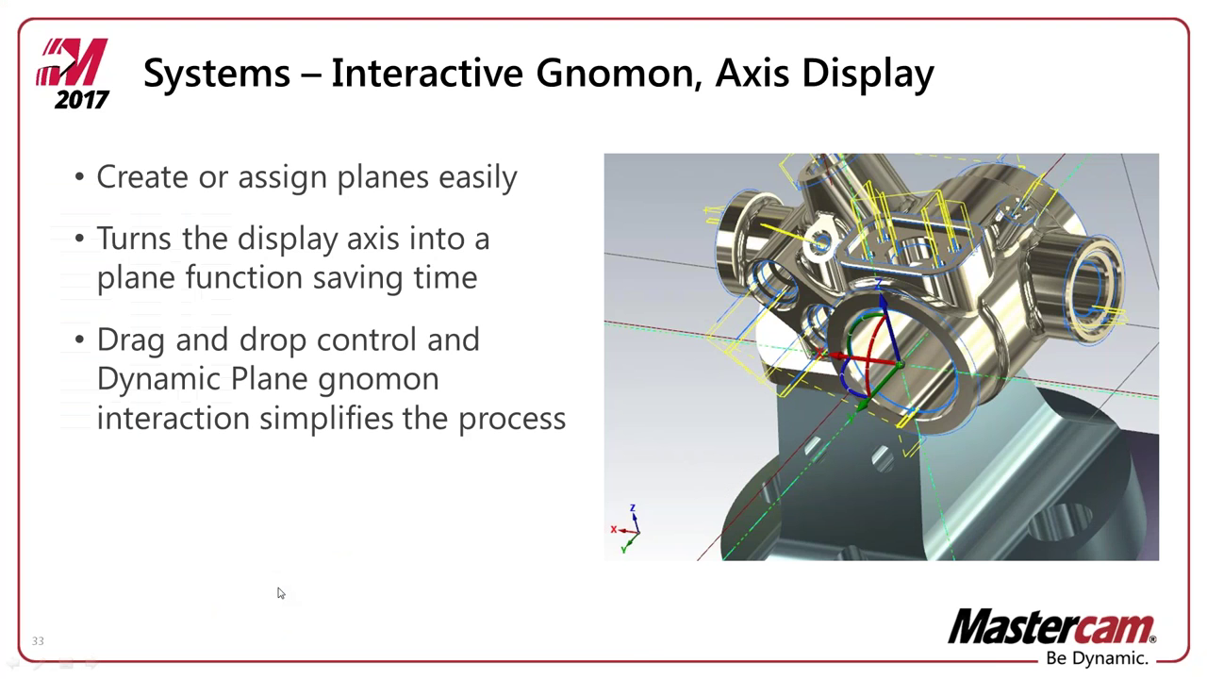
pyautogui.click(507, 278)
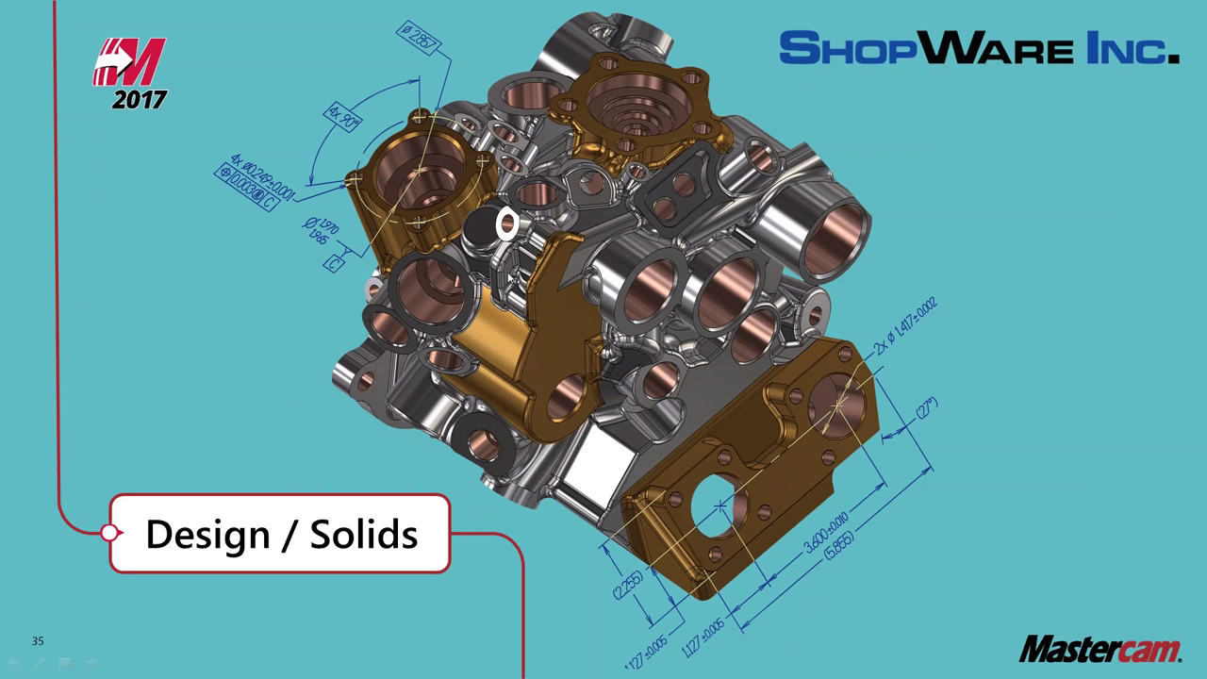
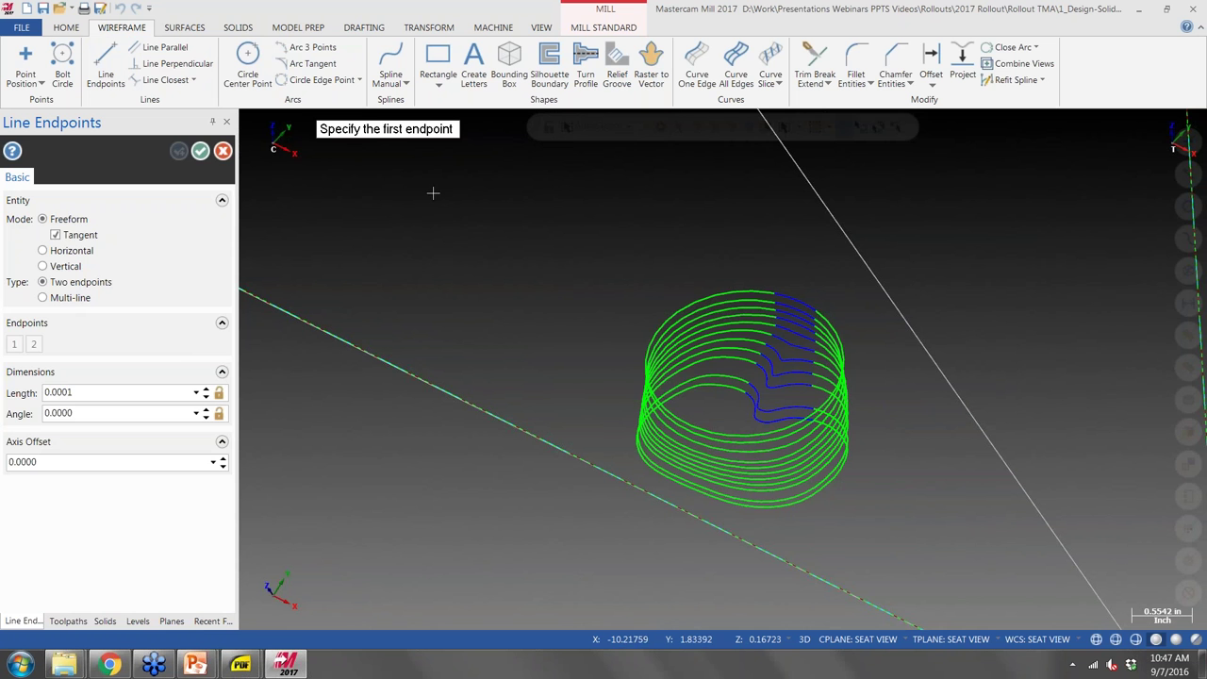
# Leave the Line Endpoints command, open the Fillet Entities function panel, and display the ribbon's key tips.
pyautogui.press('Escape')
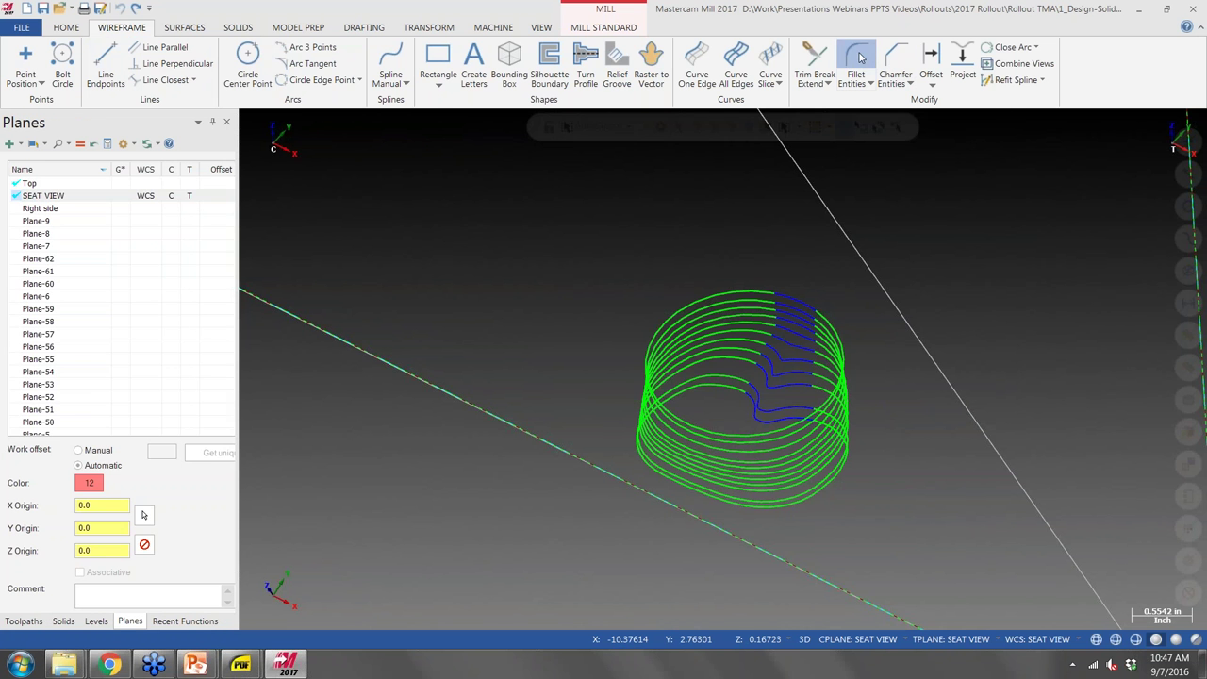
pyautogui.click(855, 61)
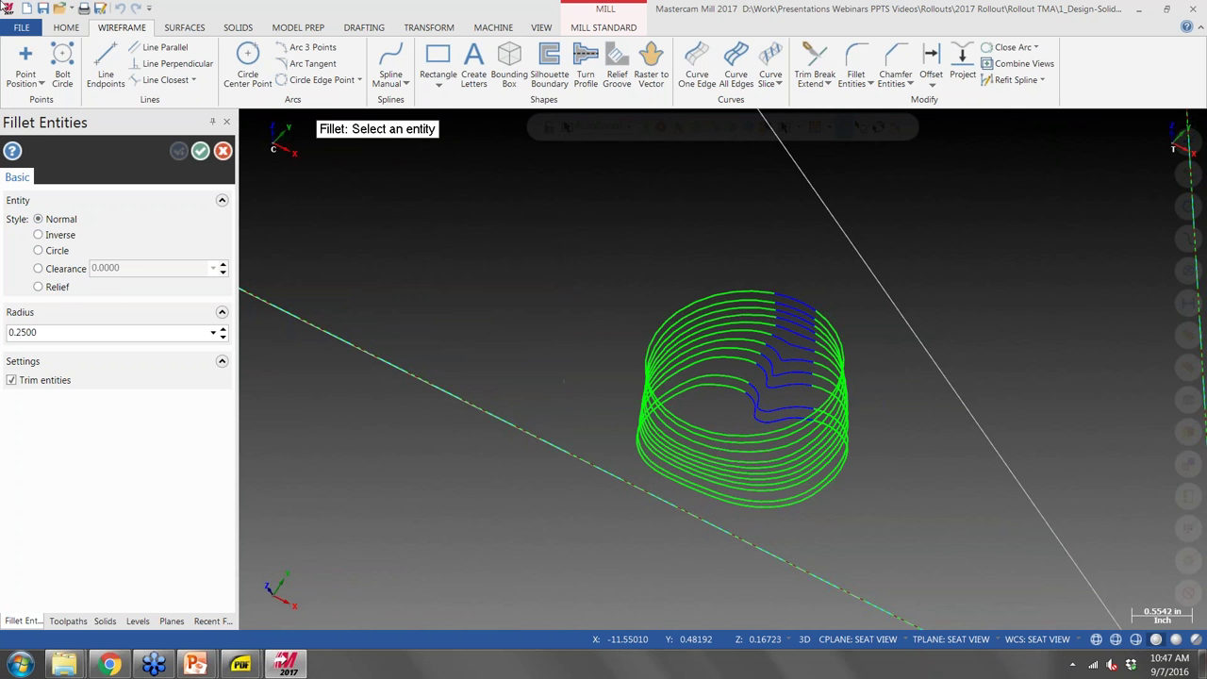
pyautogui.press('alt')
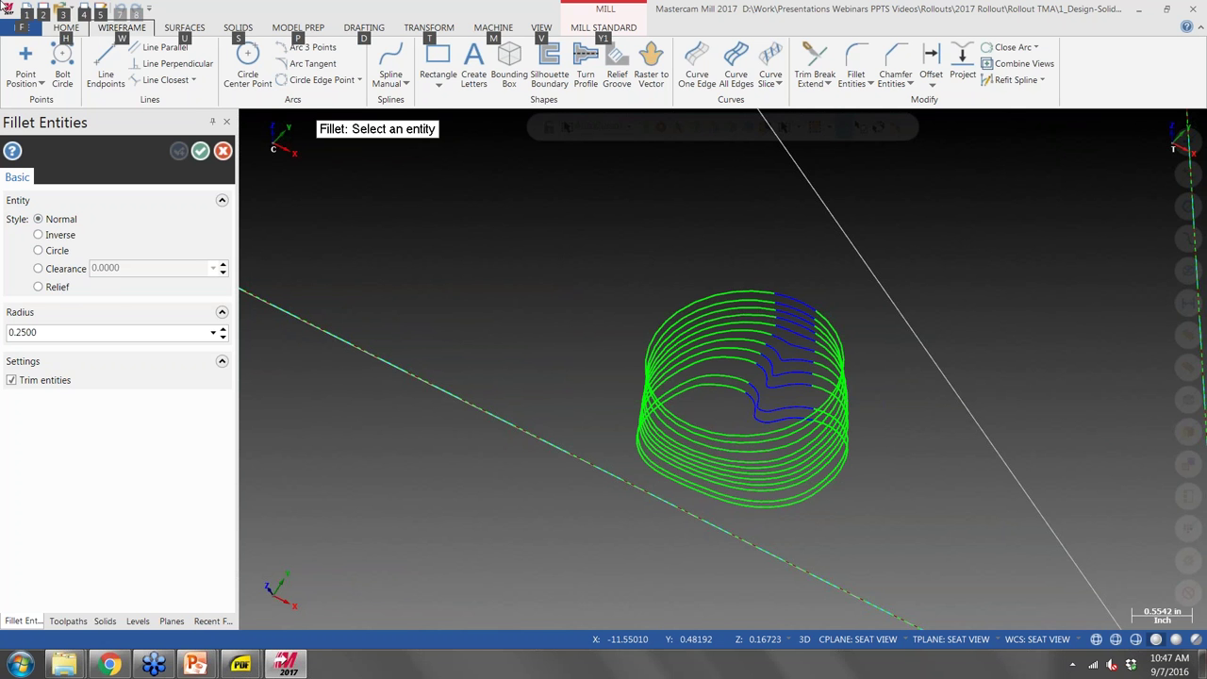
# Switch to the PowerPoint slide show and advance to the "Design/Solids - Spline Re-fit, Untrim, Smoothing" slide.
pyautogui.hotkey('alt', 'Tab')
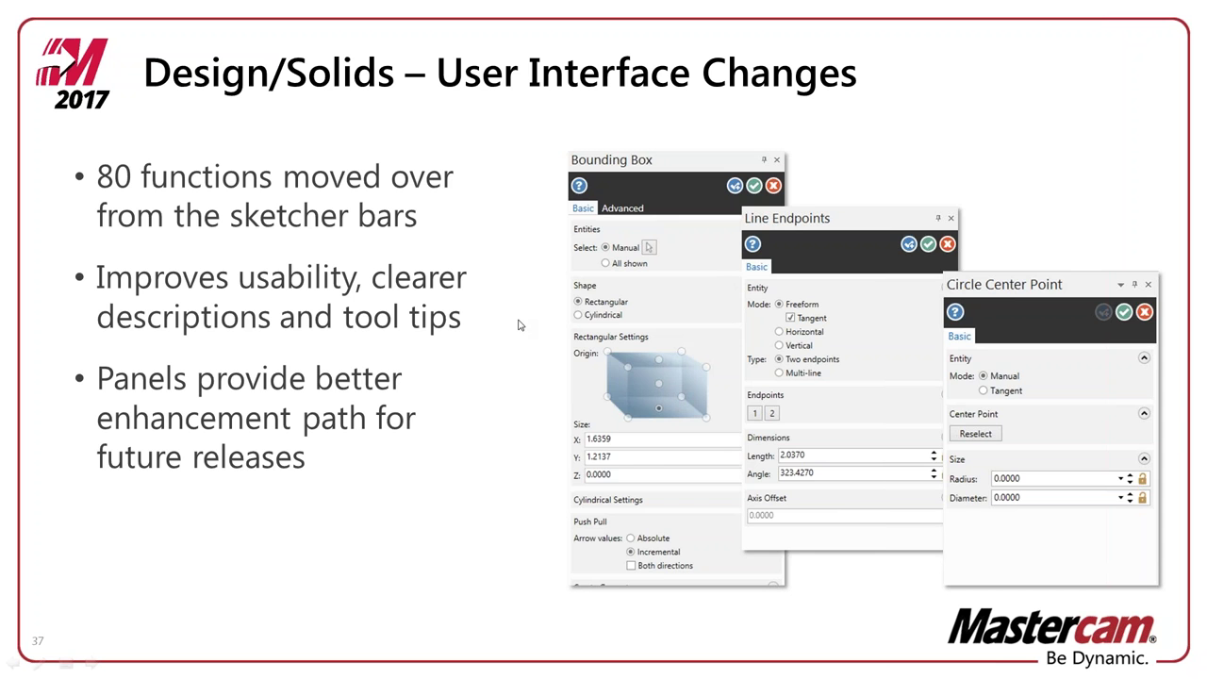
pyautogui.press('Right')
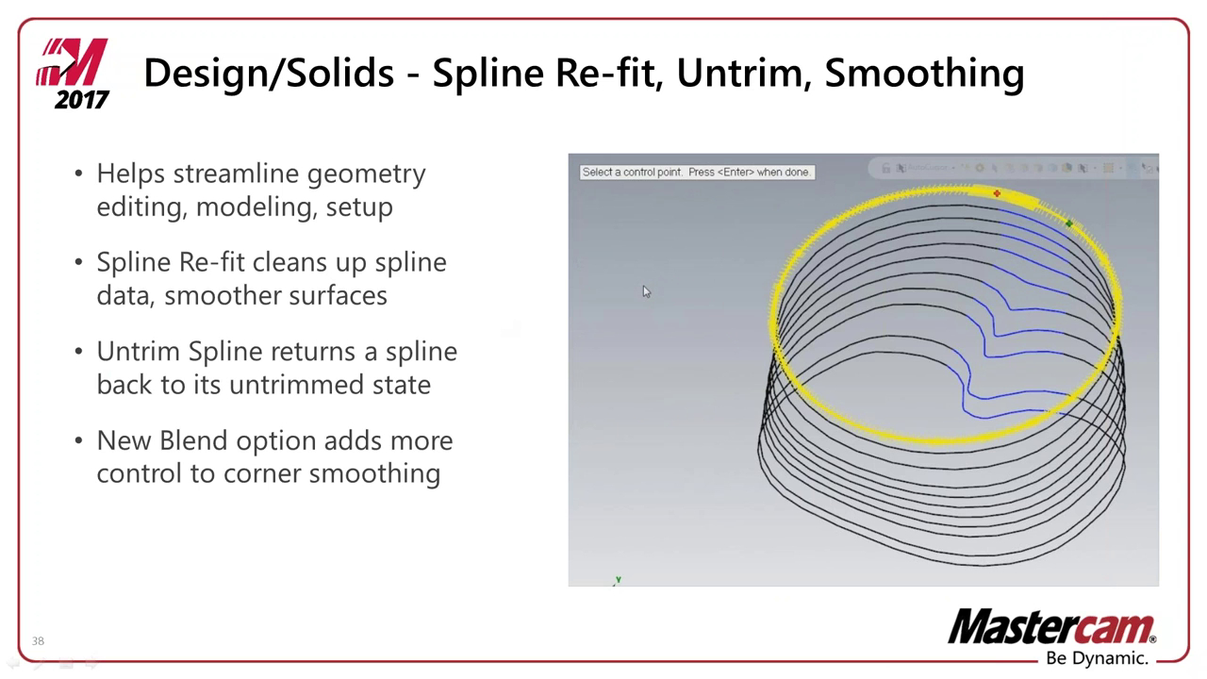
# Switch to Mastercam and leave the Fillet Entities command.
pyautogui.moveTo(641, 323)
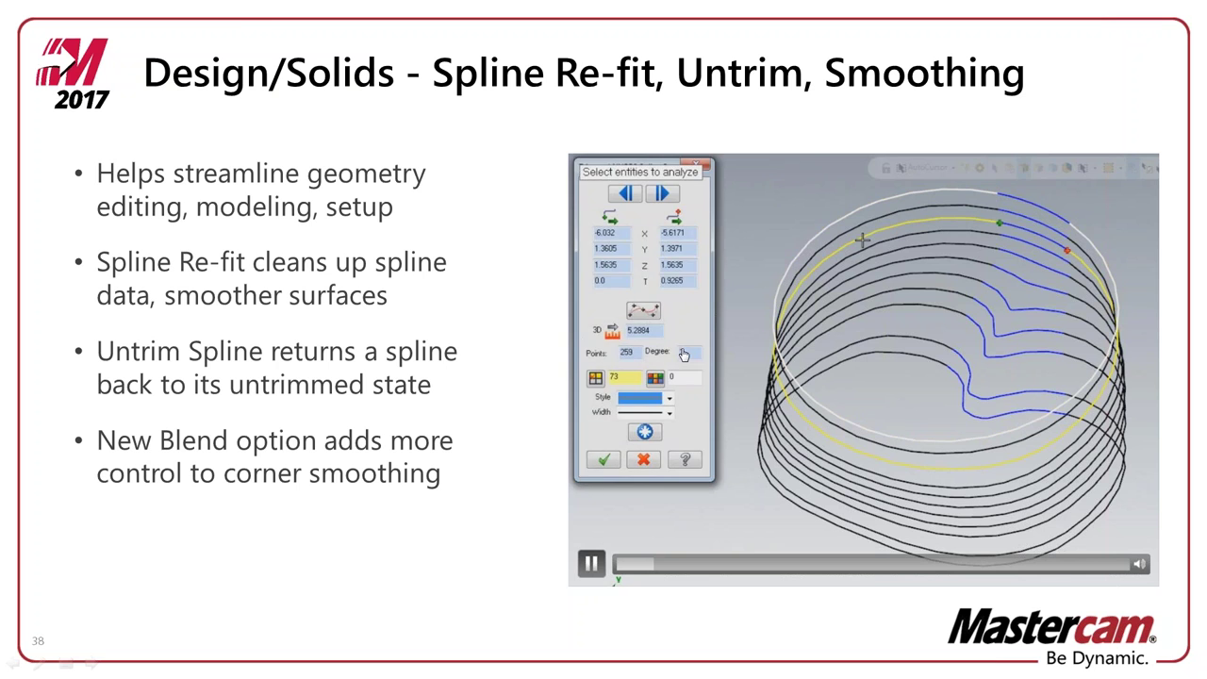
pyautogui.hotkey('alt', 'Tab')
pyautogui.click(170, 621)
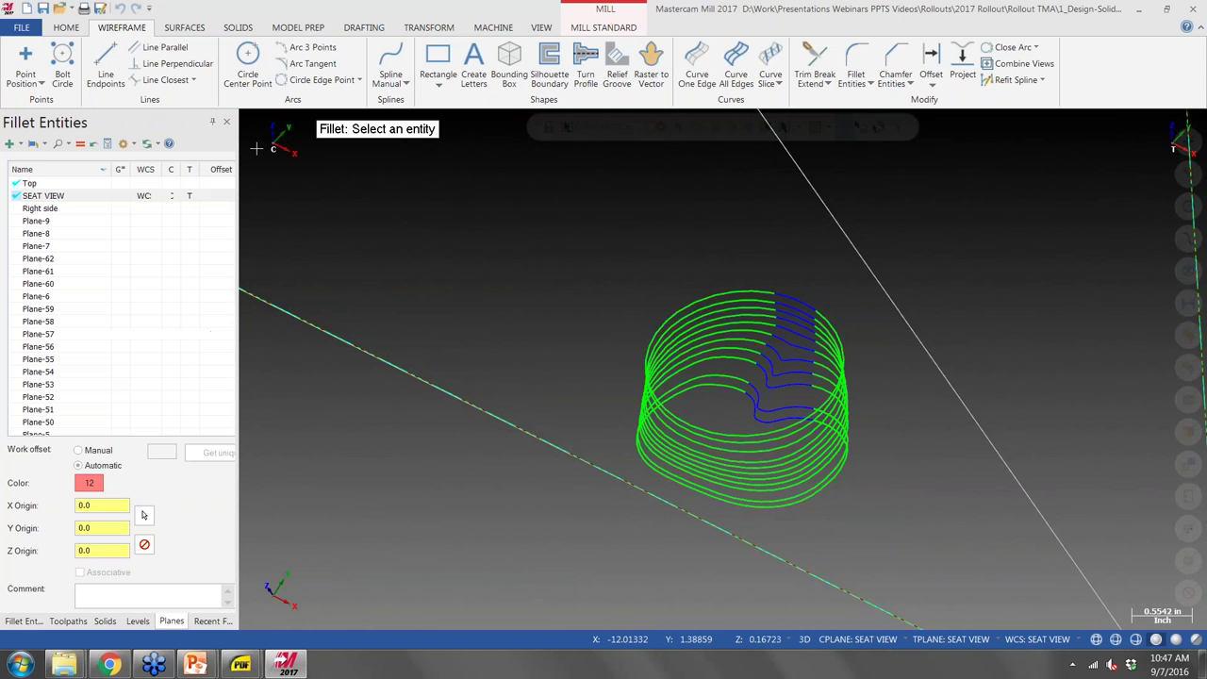
pyautogui.press('Escape')
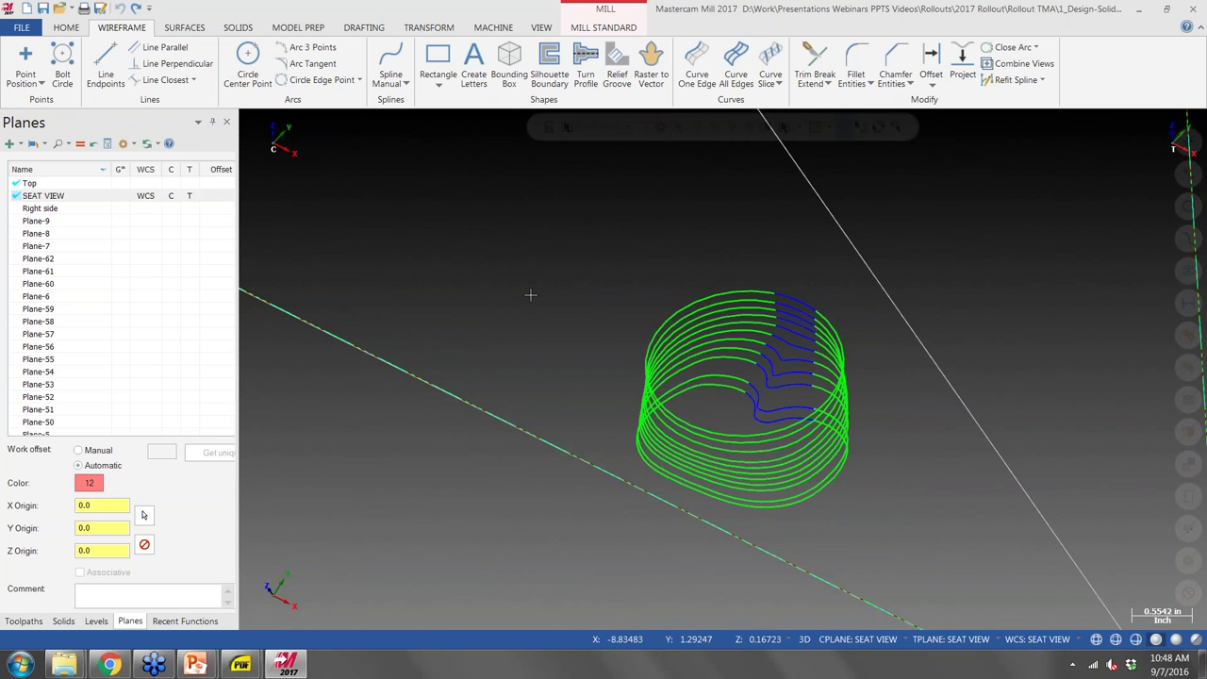
# Analyze the uppermost green spline's properties, check its number of points, and close the properties.
pyautogui.moveTo(647, 301)
pyautogui.mouseDown(button='middle')
pyautogui.moveTo(623, 282)
pyautogui.moveTo(599, 287)
pyautogui.mouseUp(button='middle')
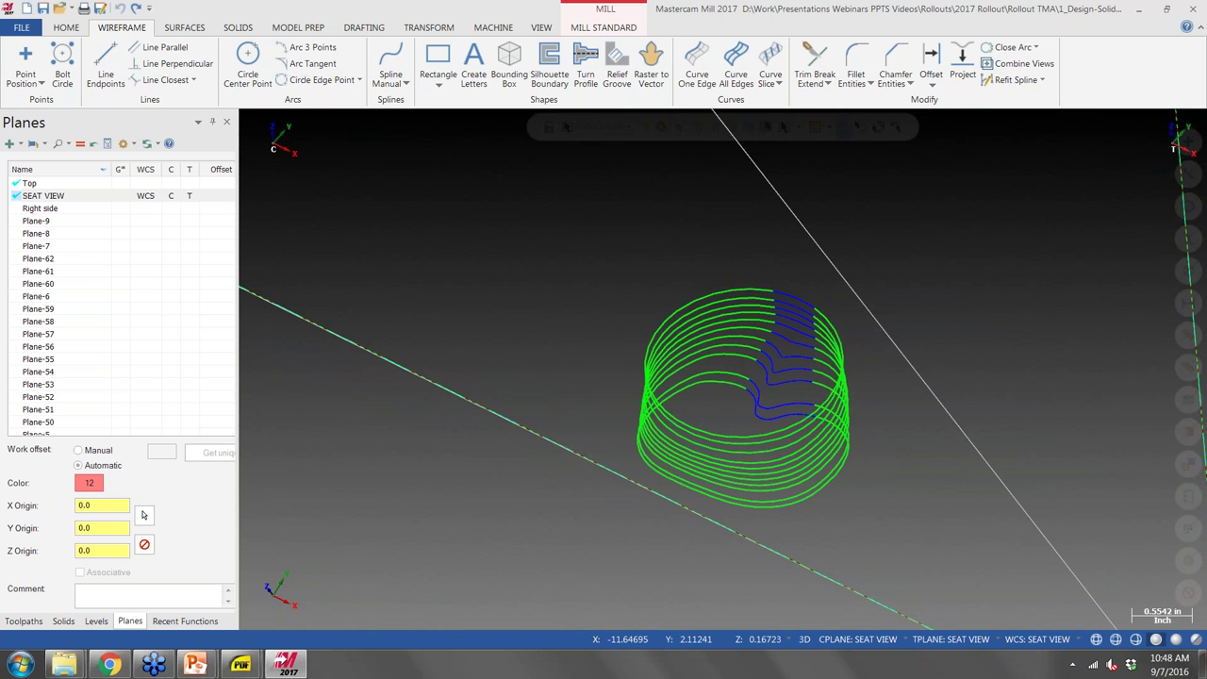
pyautogui.click(66, 28)
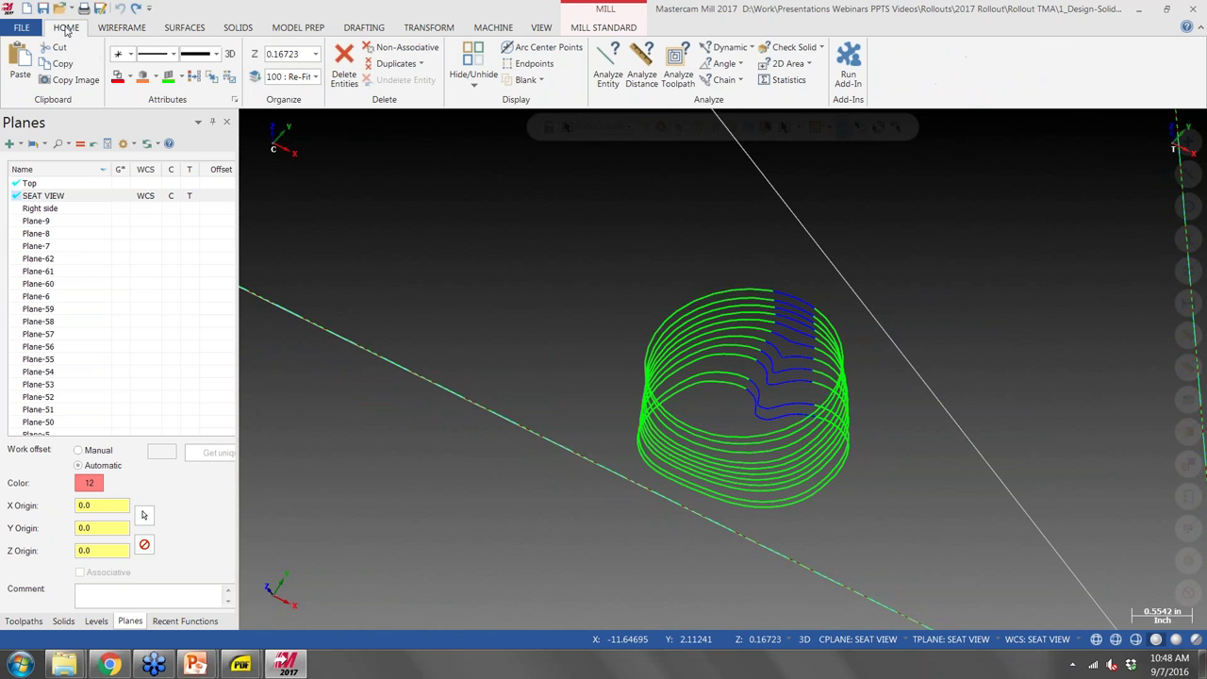
pyautogui.click(608, 66)
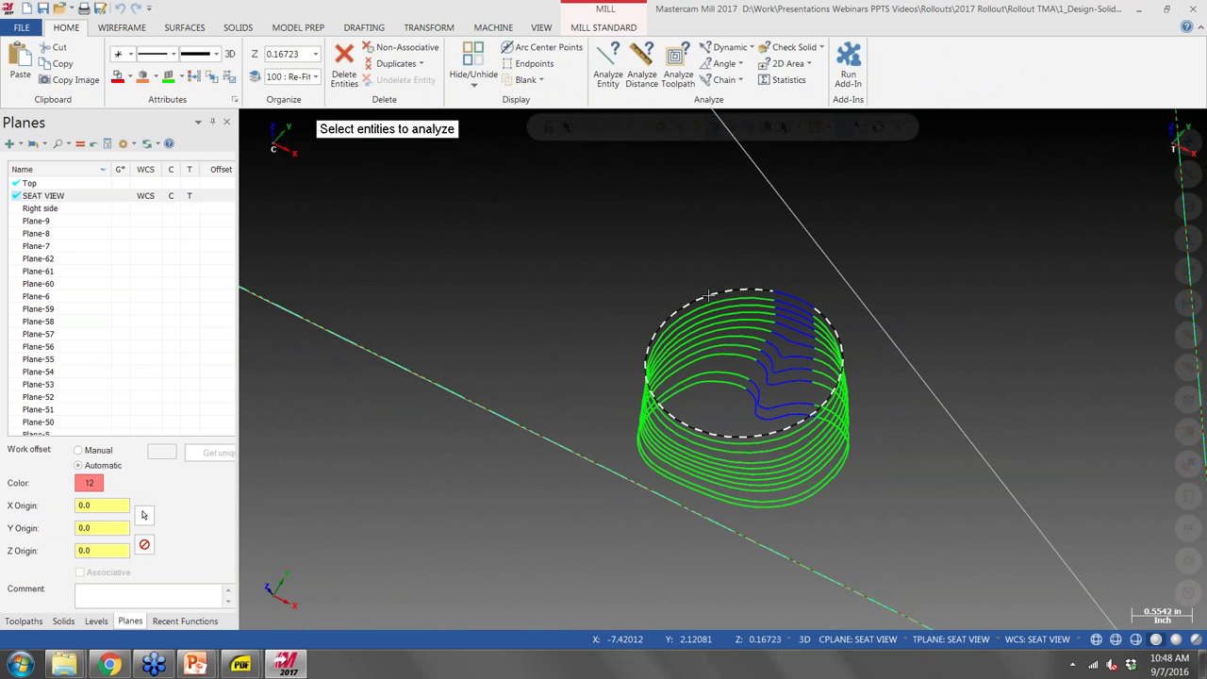
pyautogui.click(708, 296)
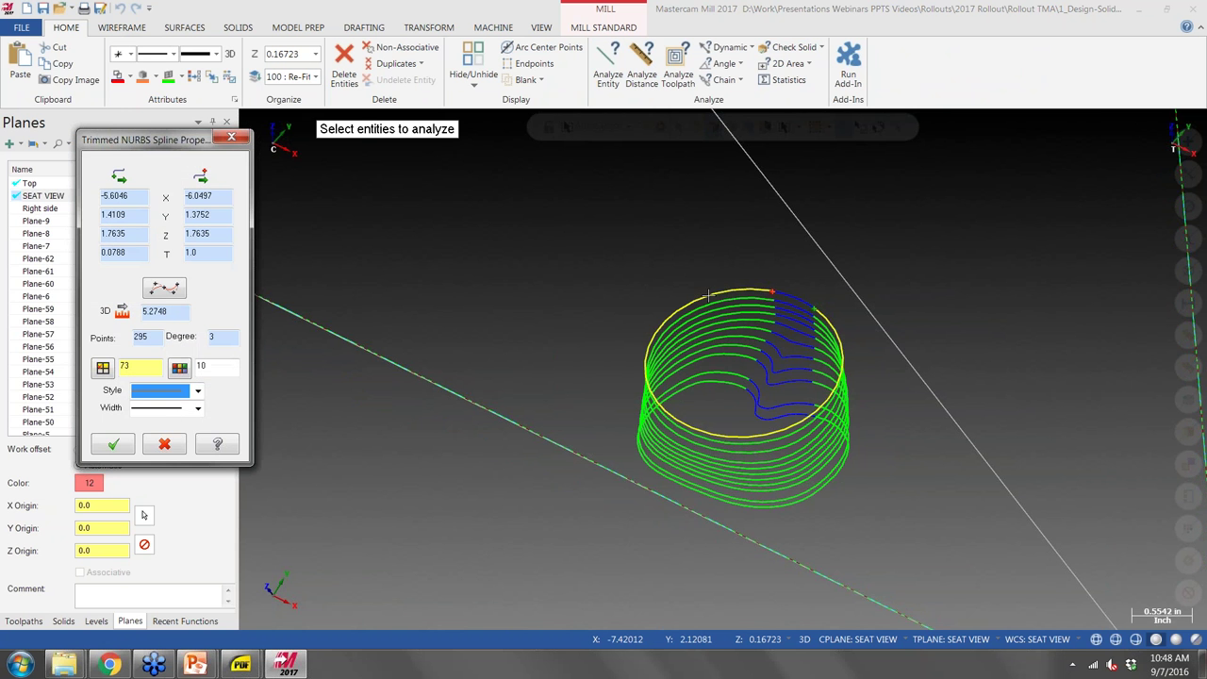
pyautogui.doubleClick(139, 336)
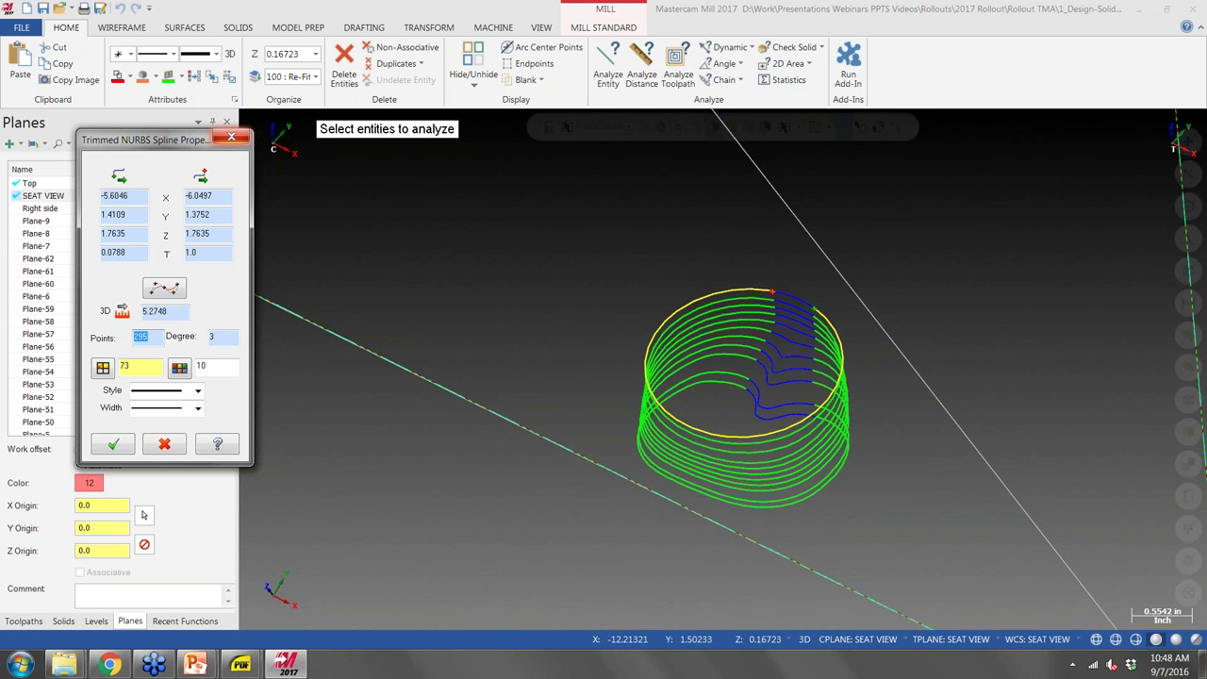
pyautogui.click(230, 140)
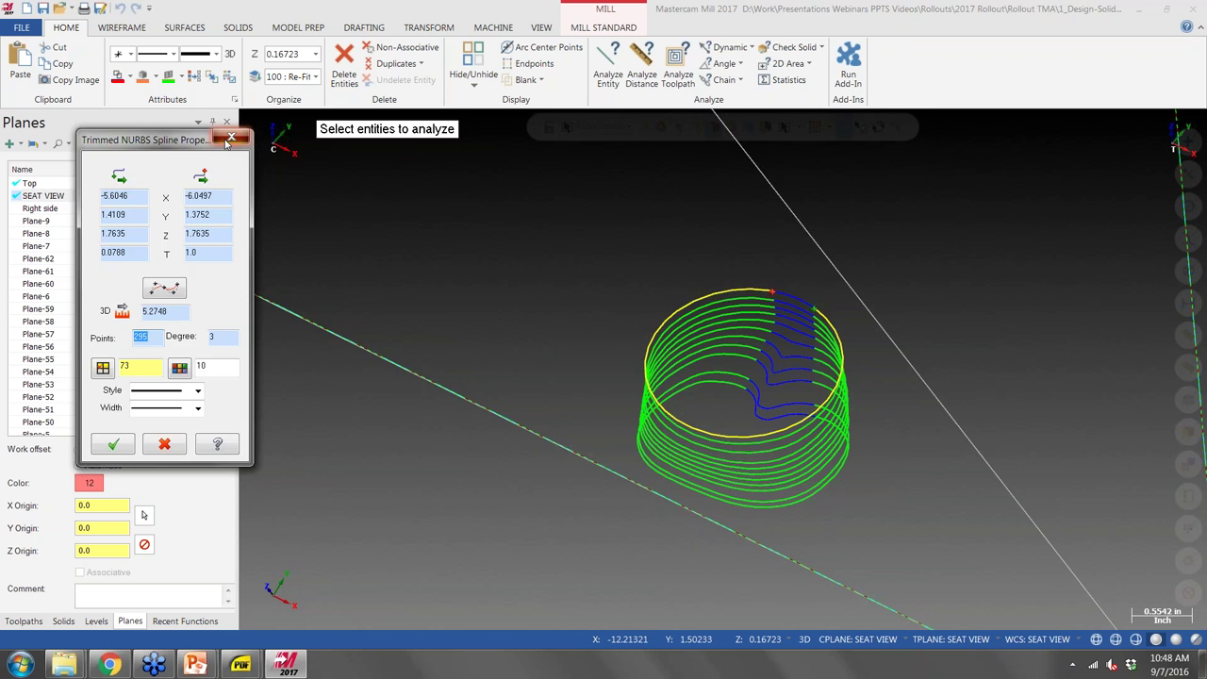
# Refit the uppermost green spline, deleting the original, with 0.0010 chordal deviation, 10.0000 detection angle and a 0.1000 corner blend.
pyautogui.click(111, 30)
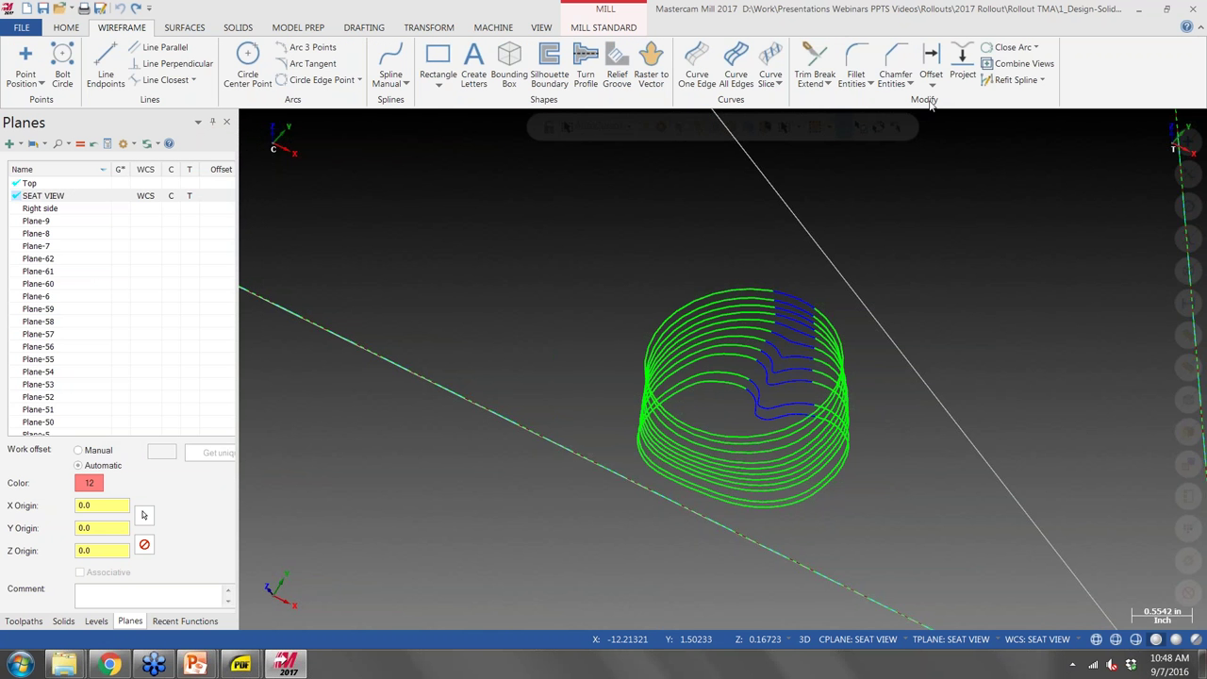
pyautogui.click(1042, 82)
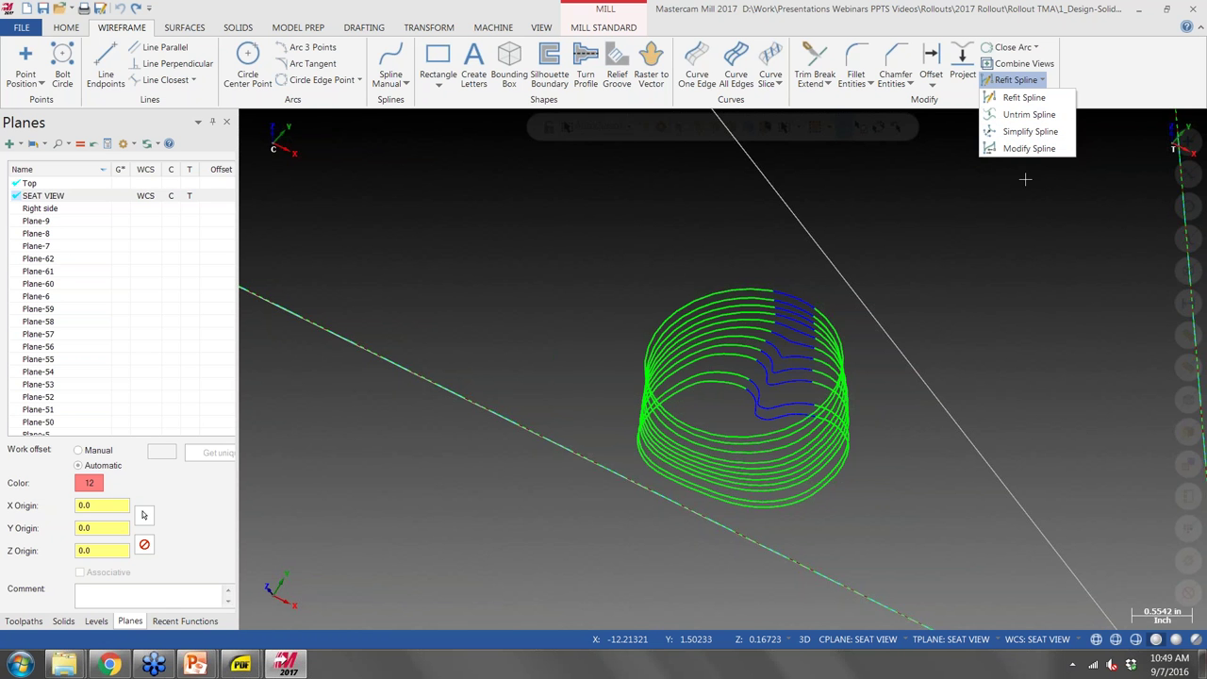
pyautogui.click(1009, 102)
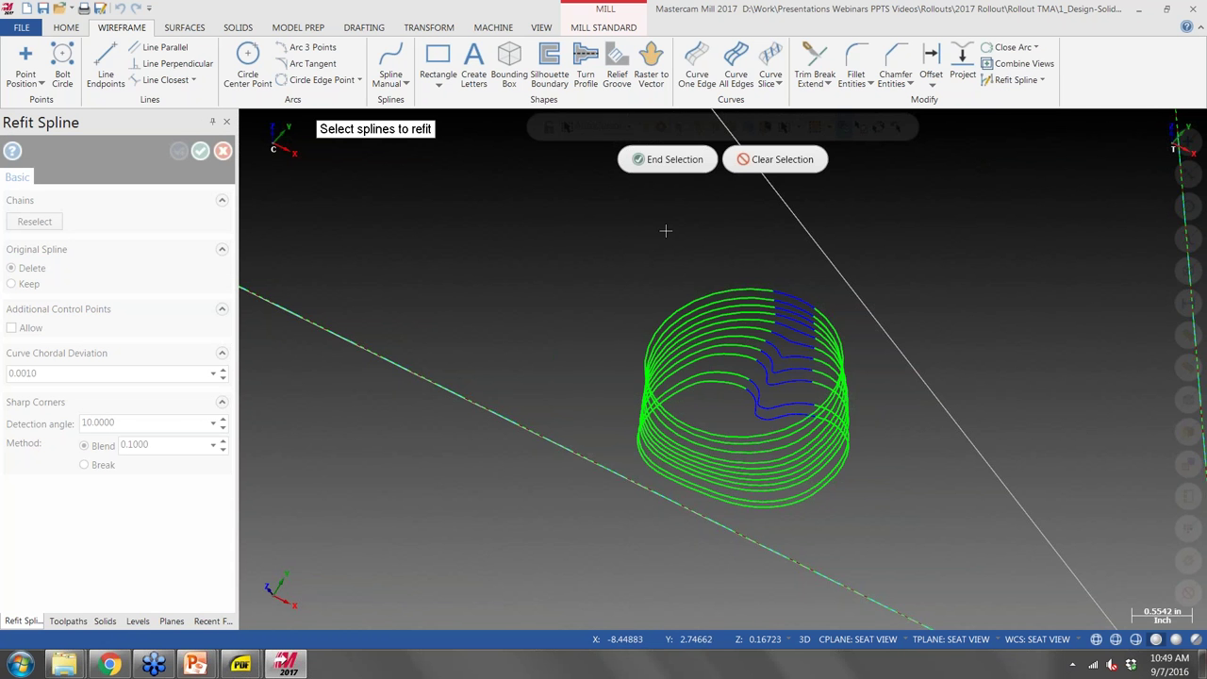
pyautogui.click(690, 298)
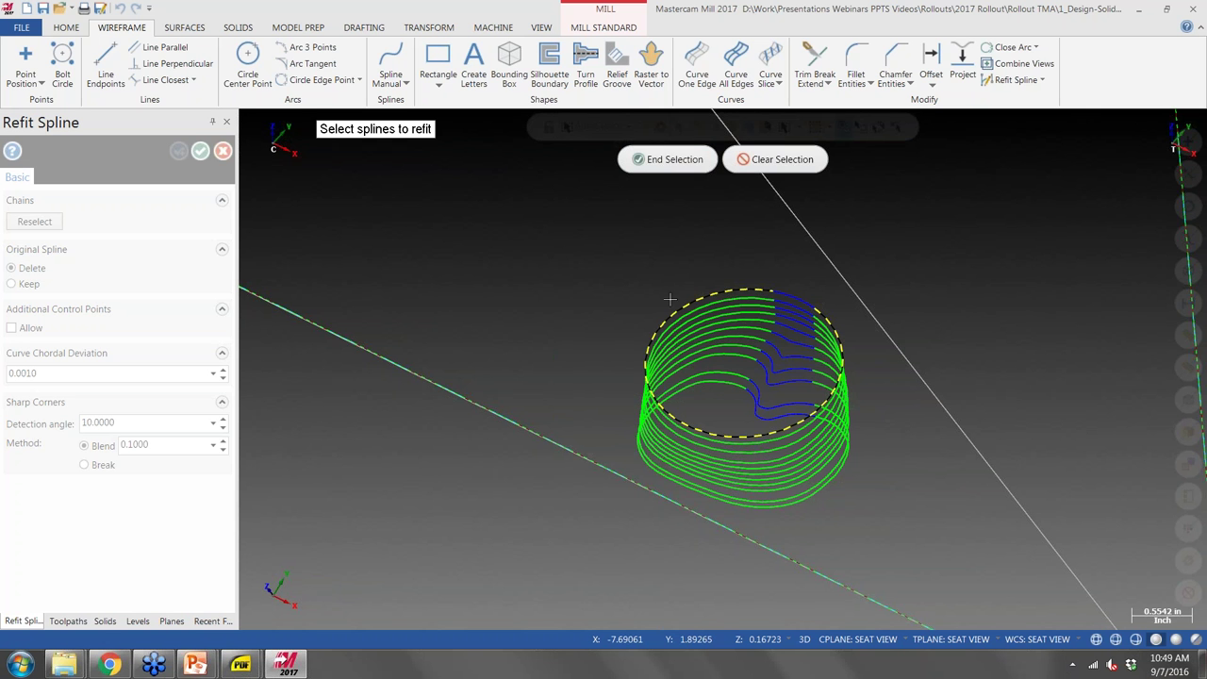
pyautogui.click(665, 162)
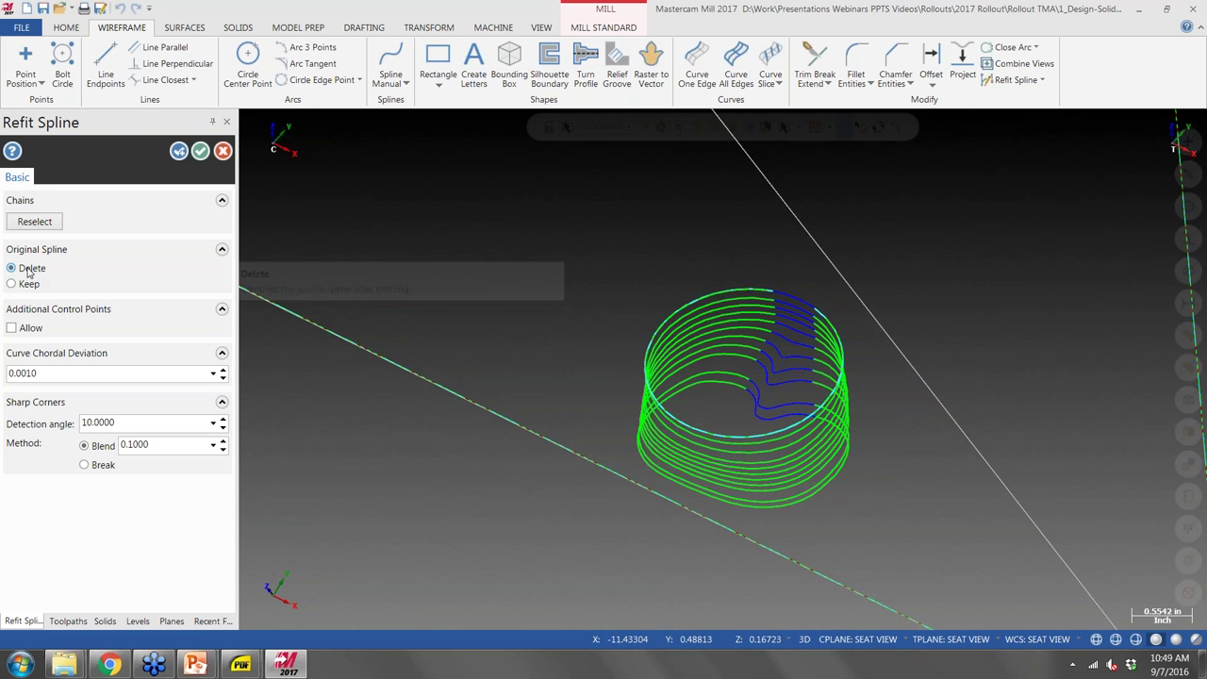
pyautogui.doubleClick(62, 375)
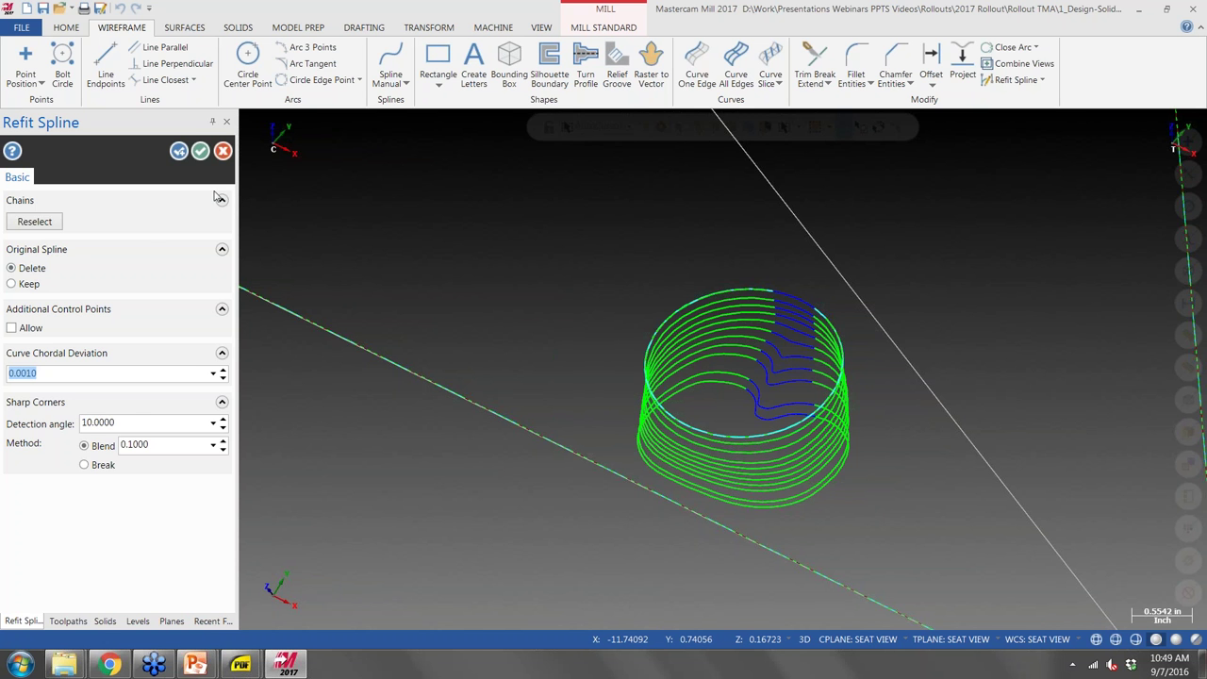
pyautogui.doubleClick(133, 423)
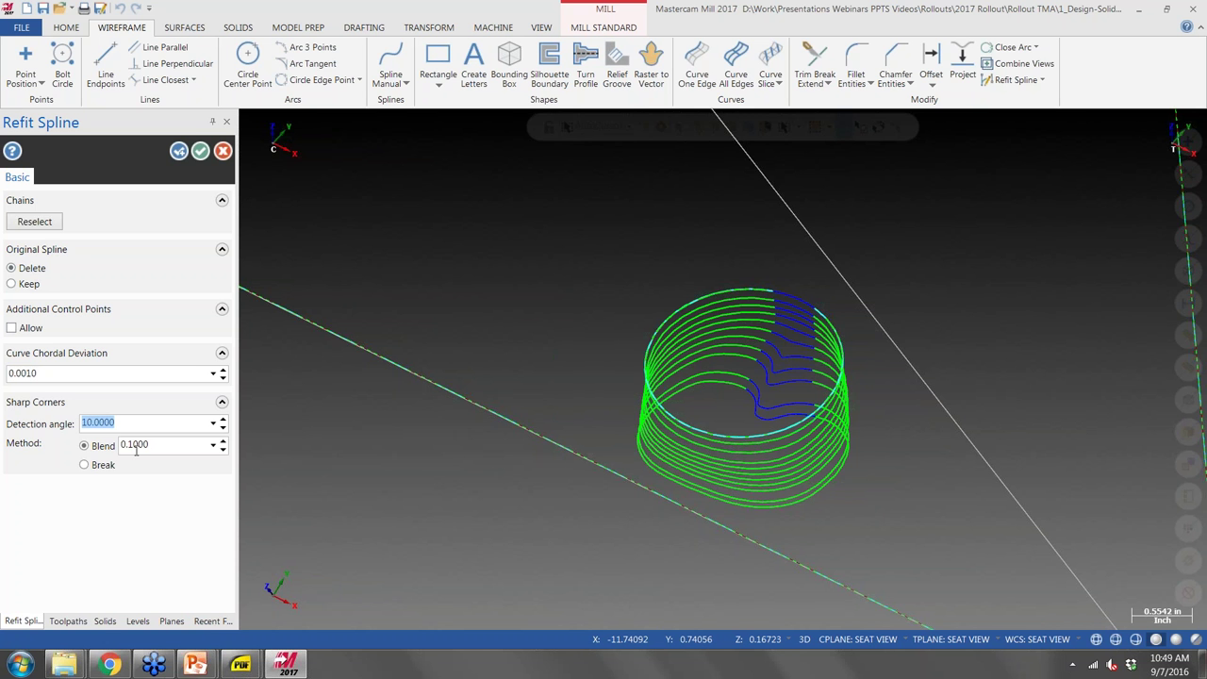
pyautogui.click(199, 152)
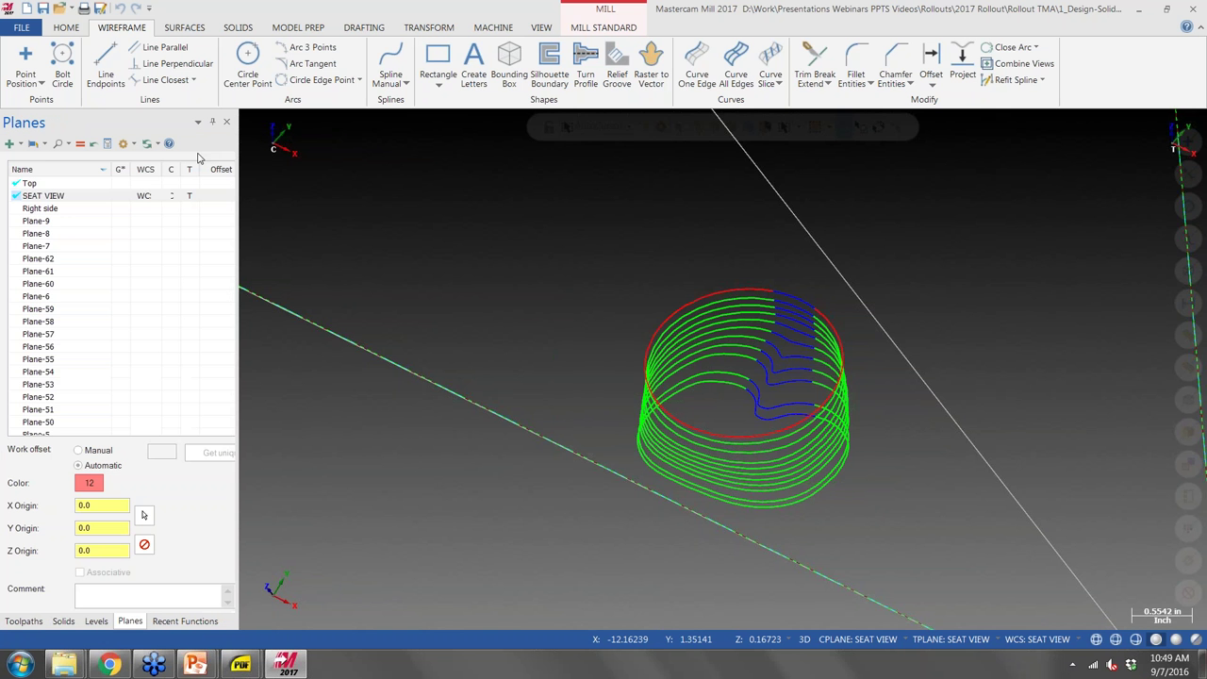
# Analyze the refitted red spline's properties using Analyze Entity Properties from the recently used functions.
pyautogui.scroll(2, 729, 285)
pyautogui.click(727, 290)
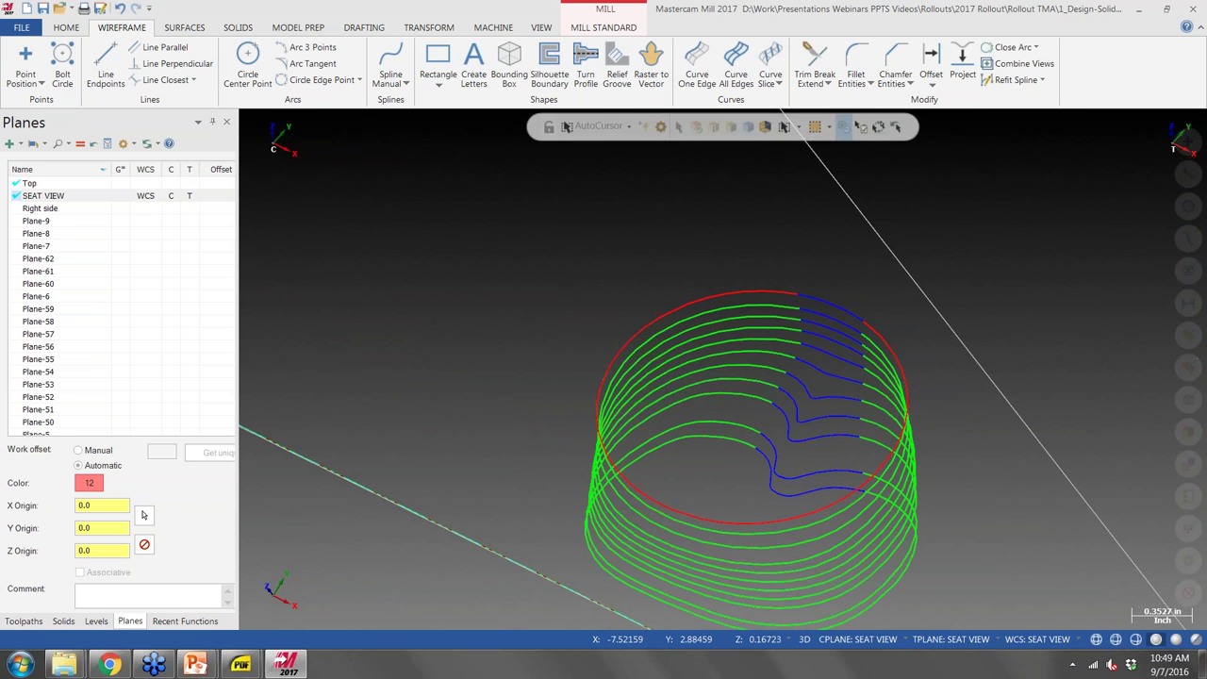
pyautogui.click(66, 29)
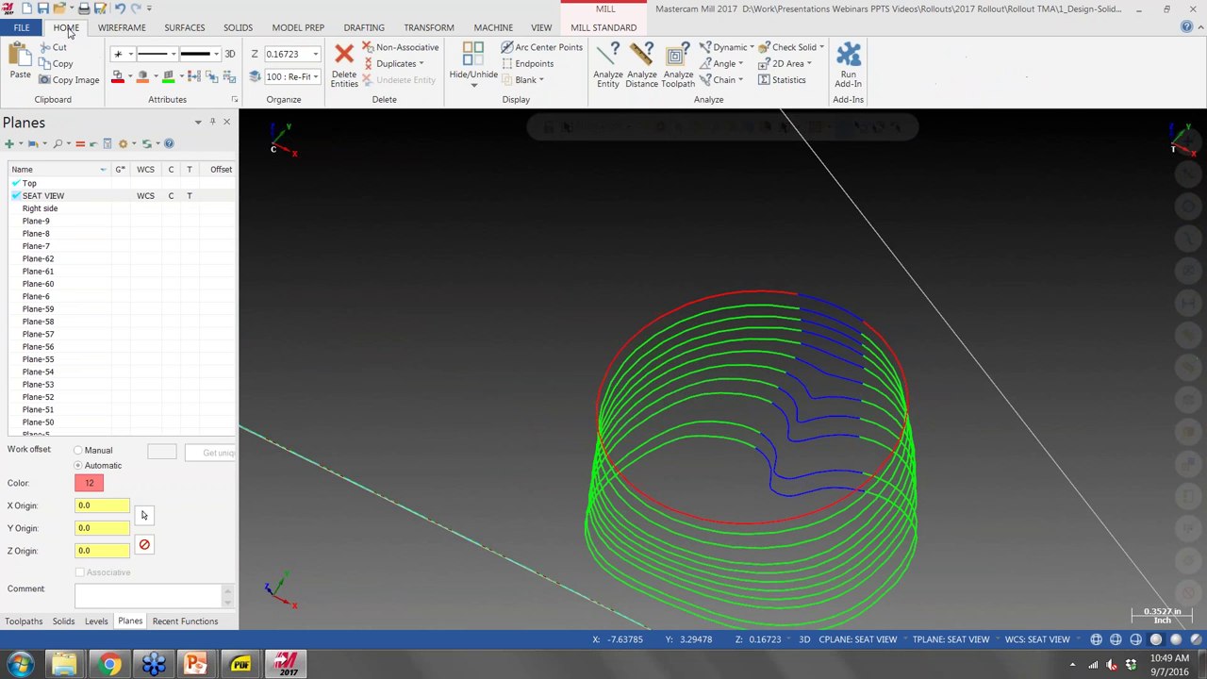
pyautogui.click(185, 621)
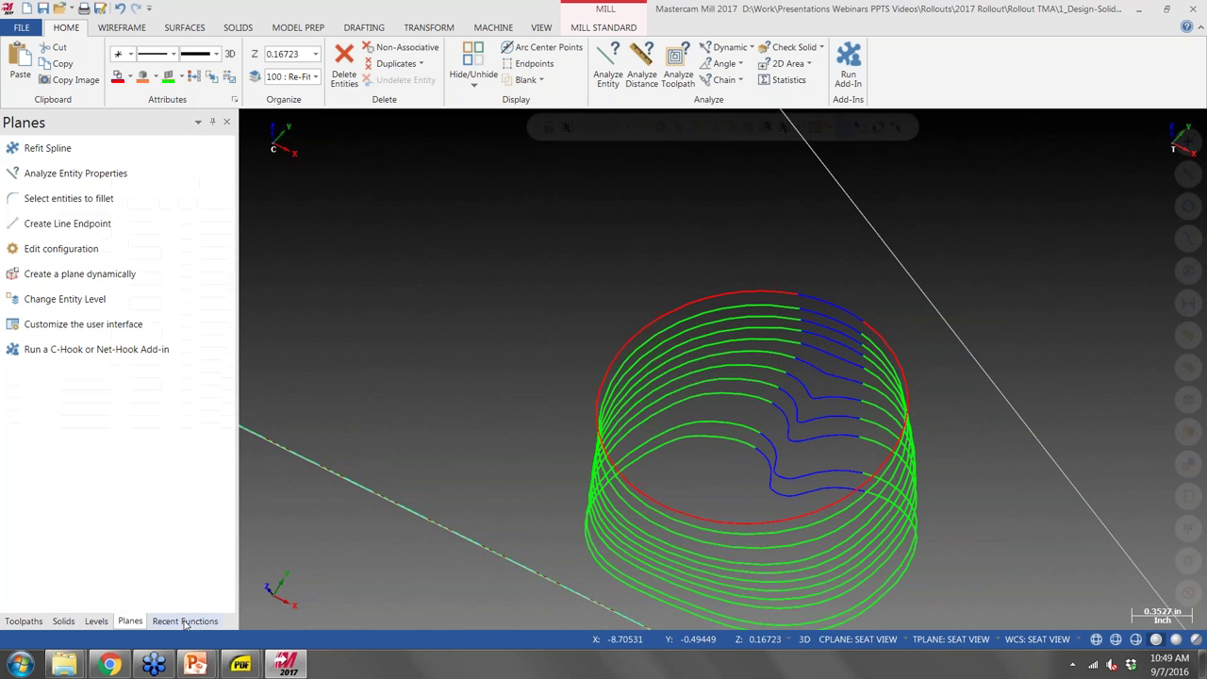
pyautogui.click(66, 175)
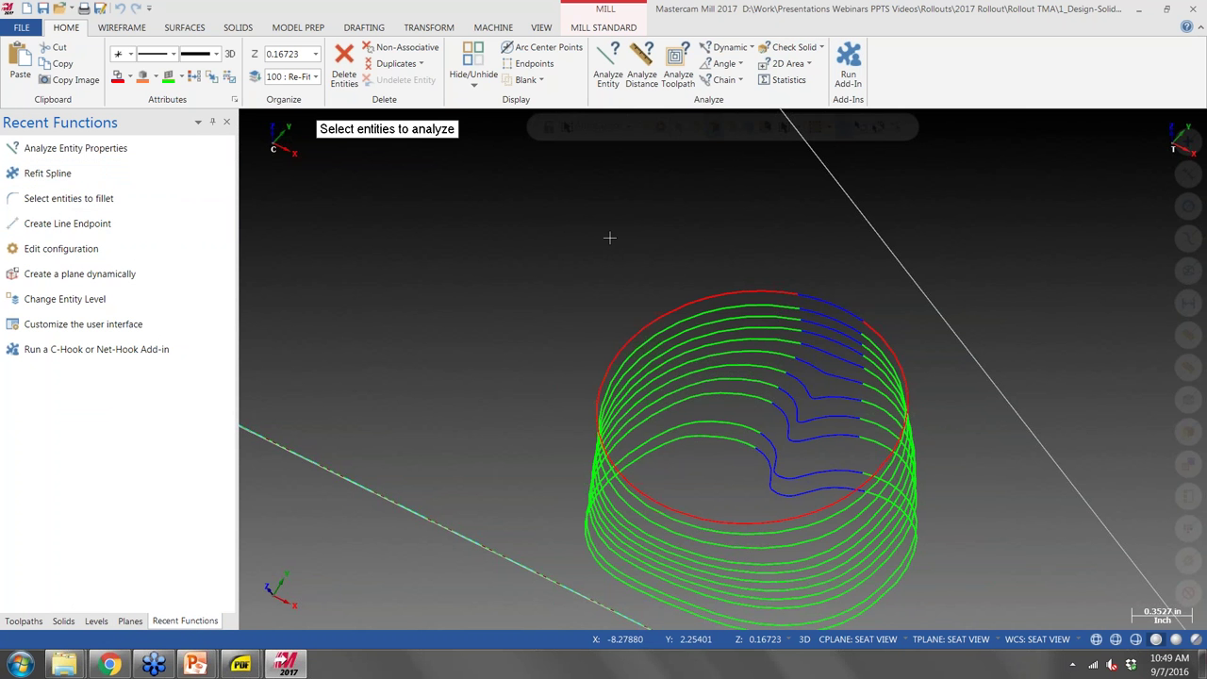
pyautogui.click(678, 298)
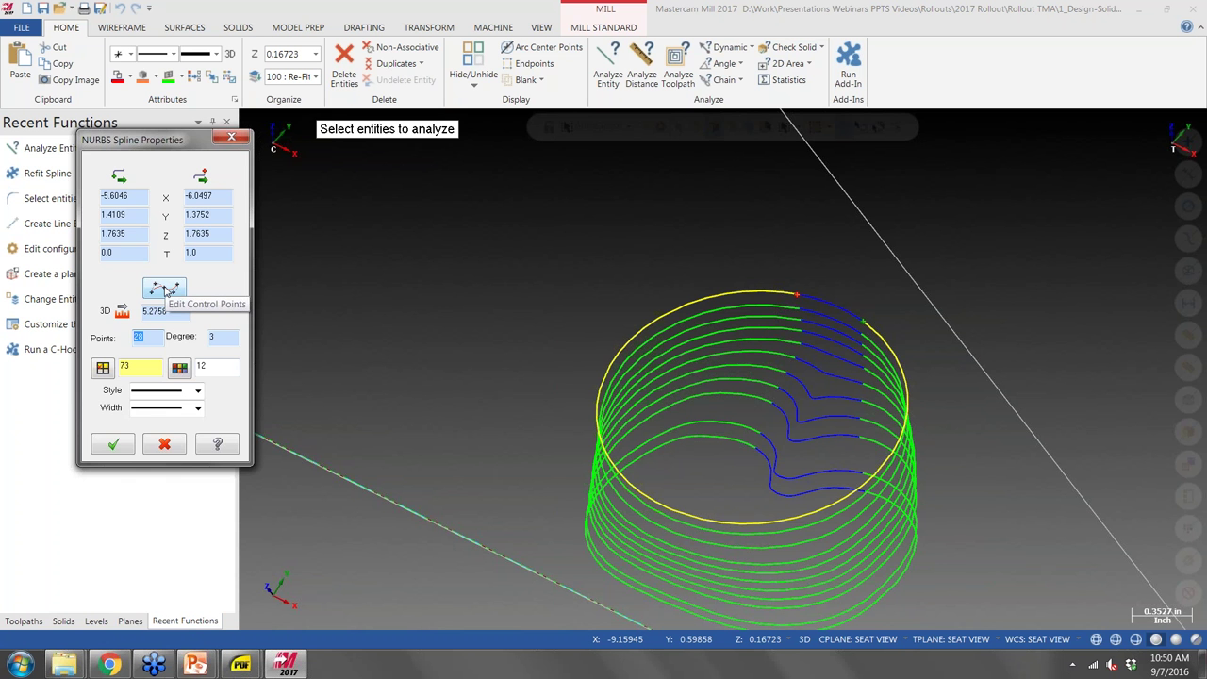
# Display the refitted spline's control points, inspect their spacing, and leave the analysis.
pyautogui.click(166, 289)
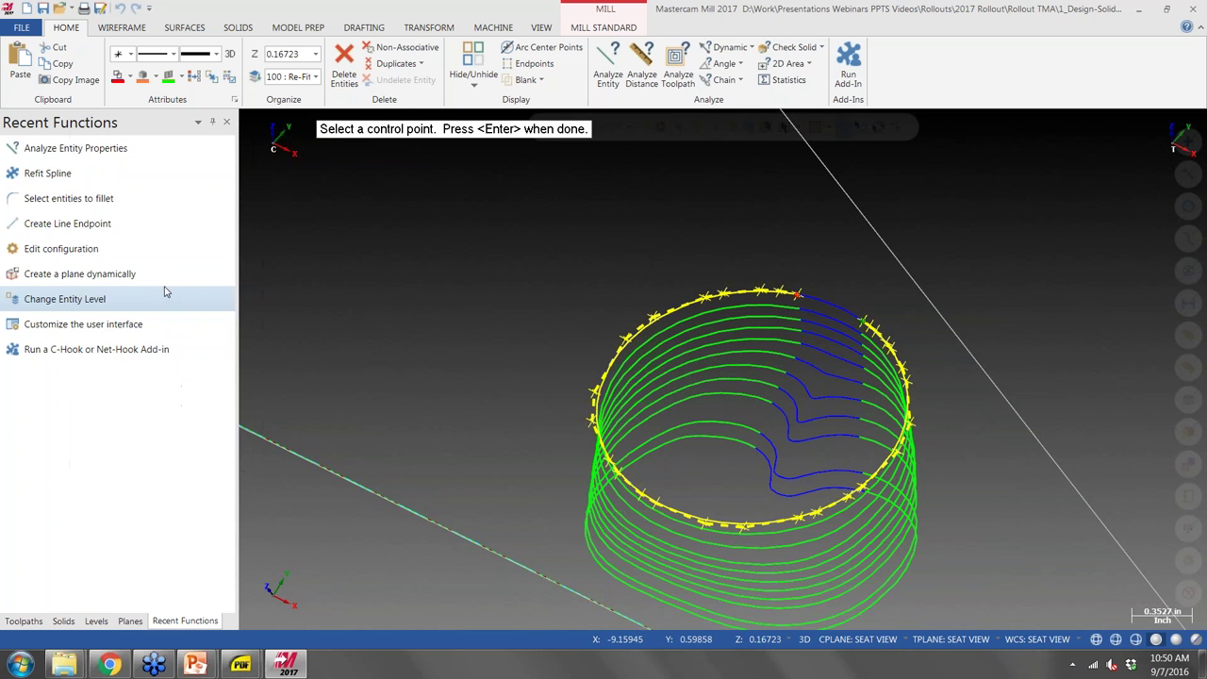
pyautogui.moveTo(738, 297)
pyautogui.mouseDown(button='middle')
pyautogui.moveTo(712, 316)
pyautogui.moveTo(752, 281)
pyautogui.moveTo(735, 291)
pyautogui.mouseUp(button='middle')
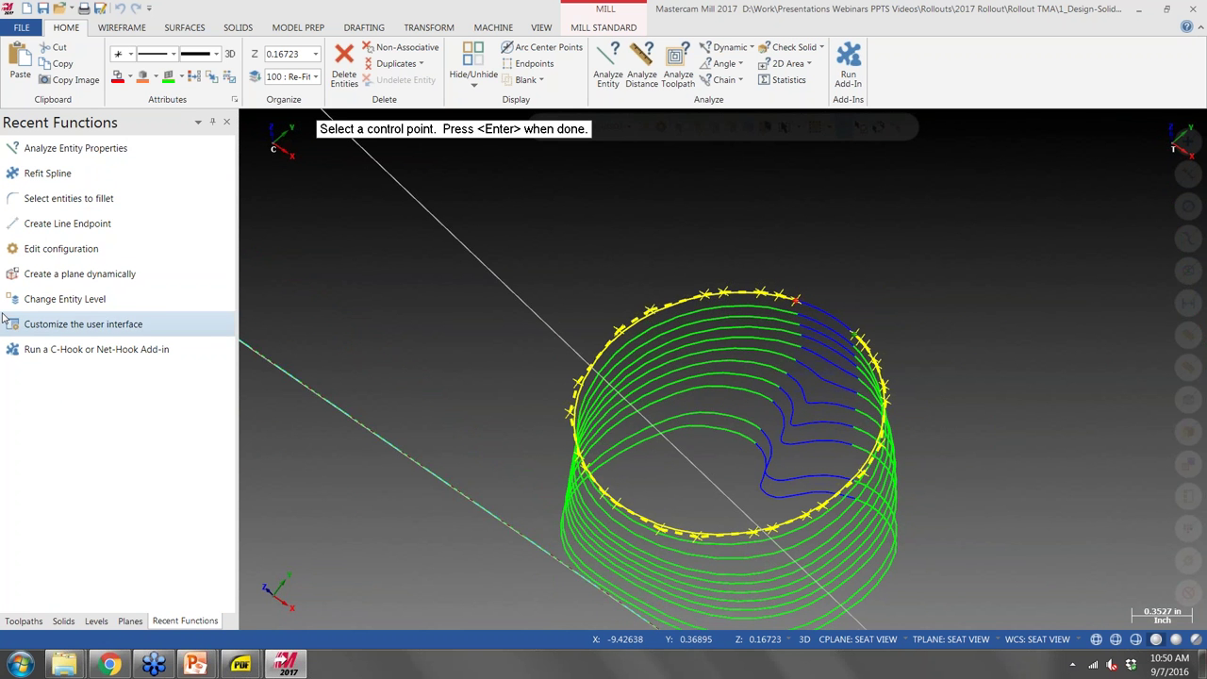
pyautogui.press('Return')
pyautogui.press('Escape')
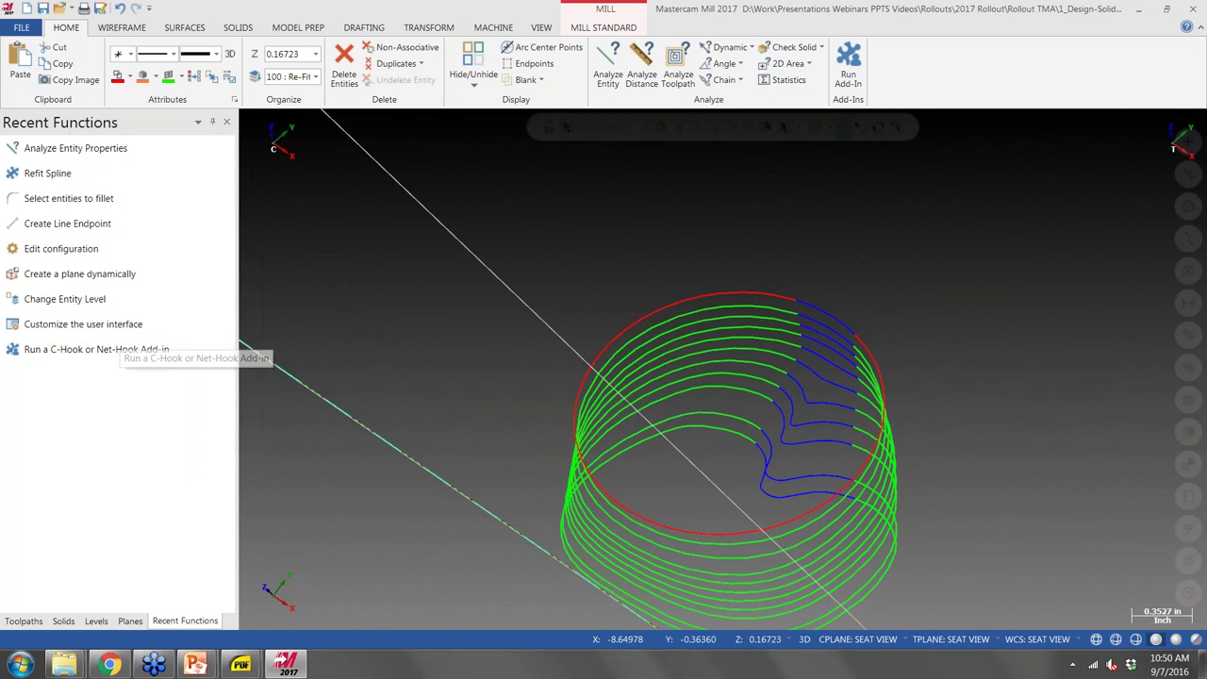
# Switch back to the PowerPoint slide show on spline re-fit, untrim and smoothing.
pyautogui.moveTo(193, 666)
pyautogui.click(330, 603)
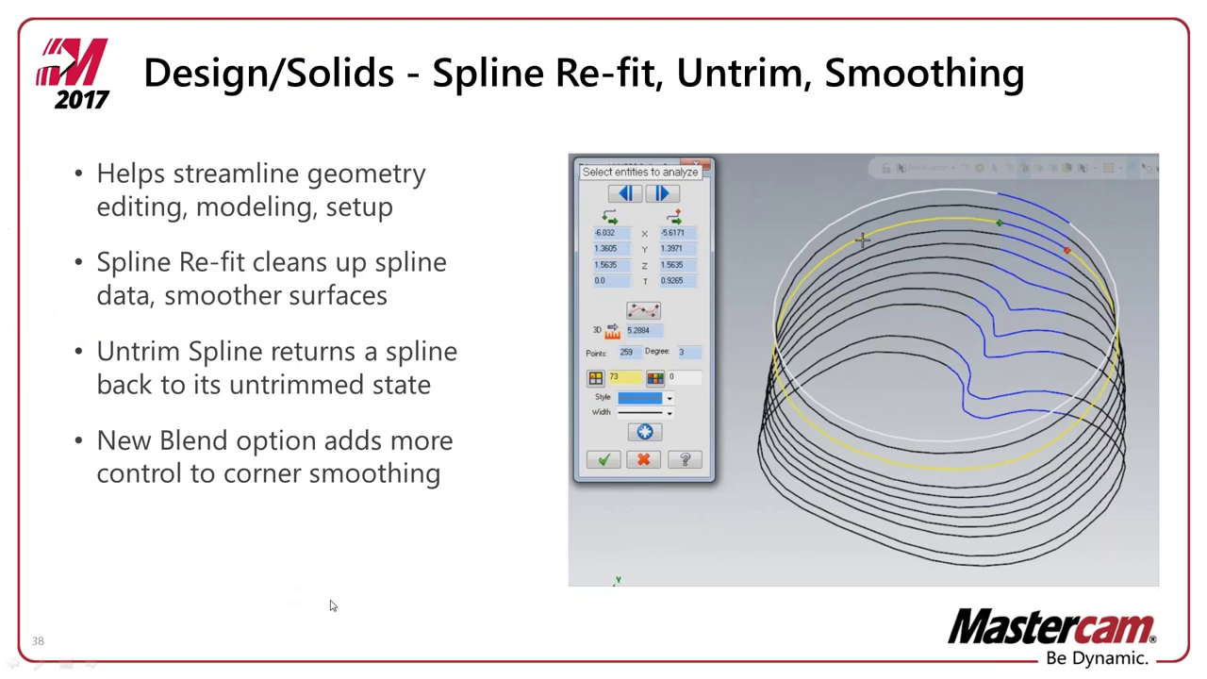
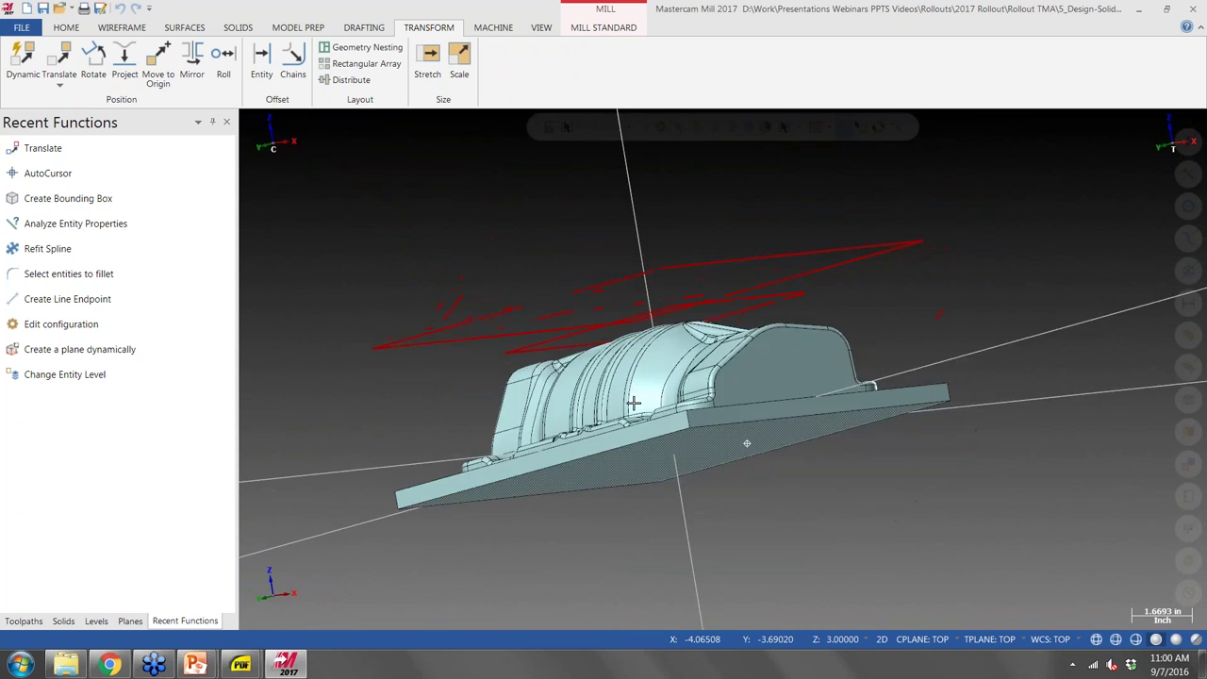
# Start a solid Impression using the outer red rectangle as the chain and the whole solid body as the body to imprint.
pyautogui.moveTo(778, 422)
pyautogui.mouseDown(button='middle')
pyautogui.moveTo(768, 396)
pyautogui.moveTo(752, 415)
pyautogui.moveTo(778, 418)
pyautogui.moveTo(761, 422)
pyautogui.mouseUp(button='middle')
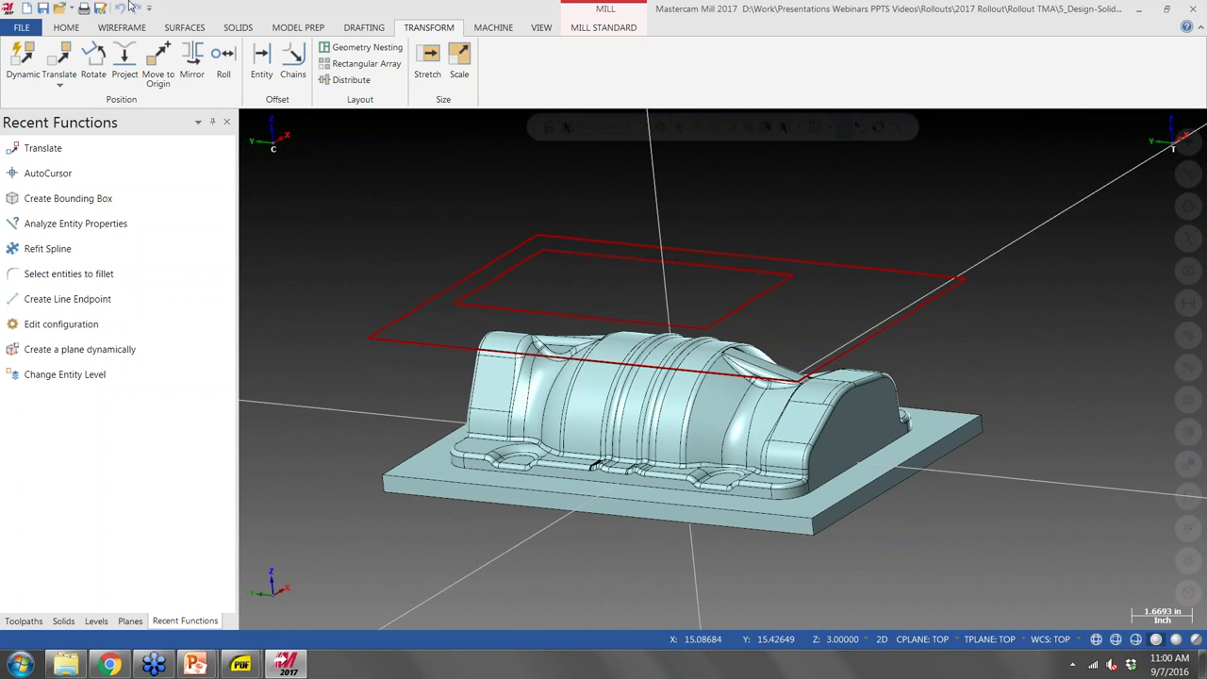
pyautogui.click(241, 28)
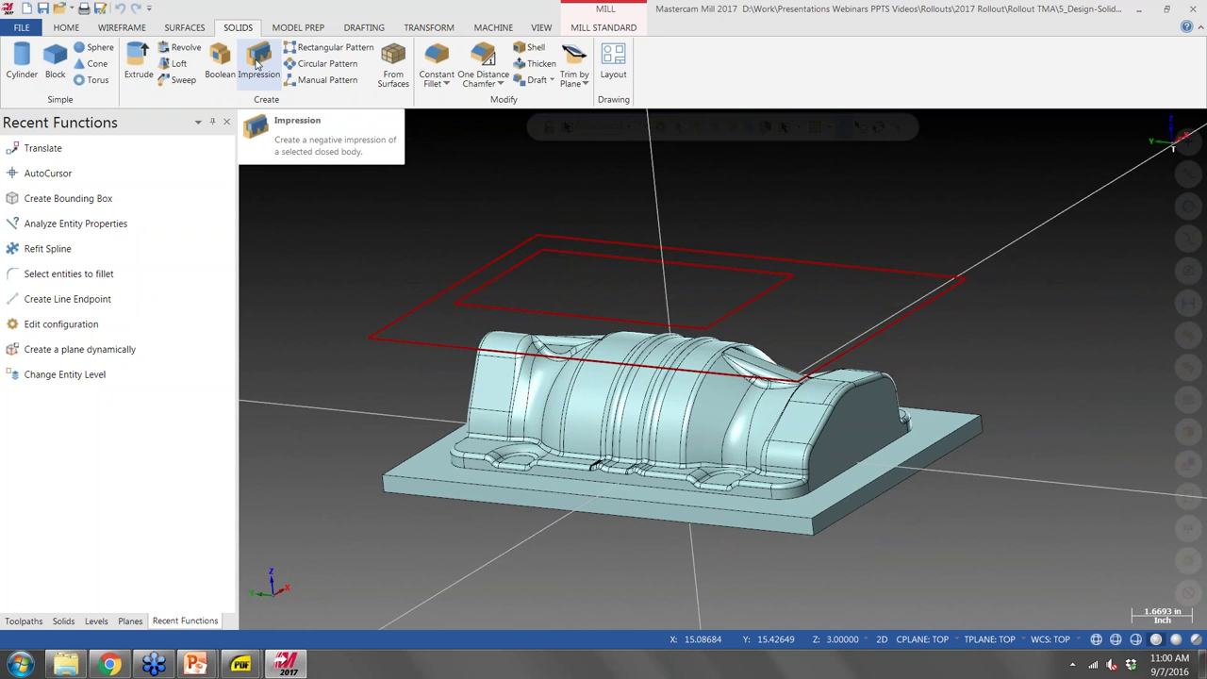
pyautogui.click(256, 62)
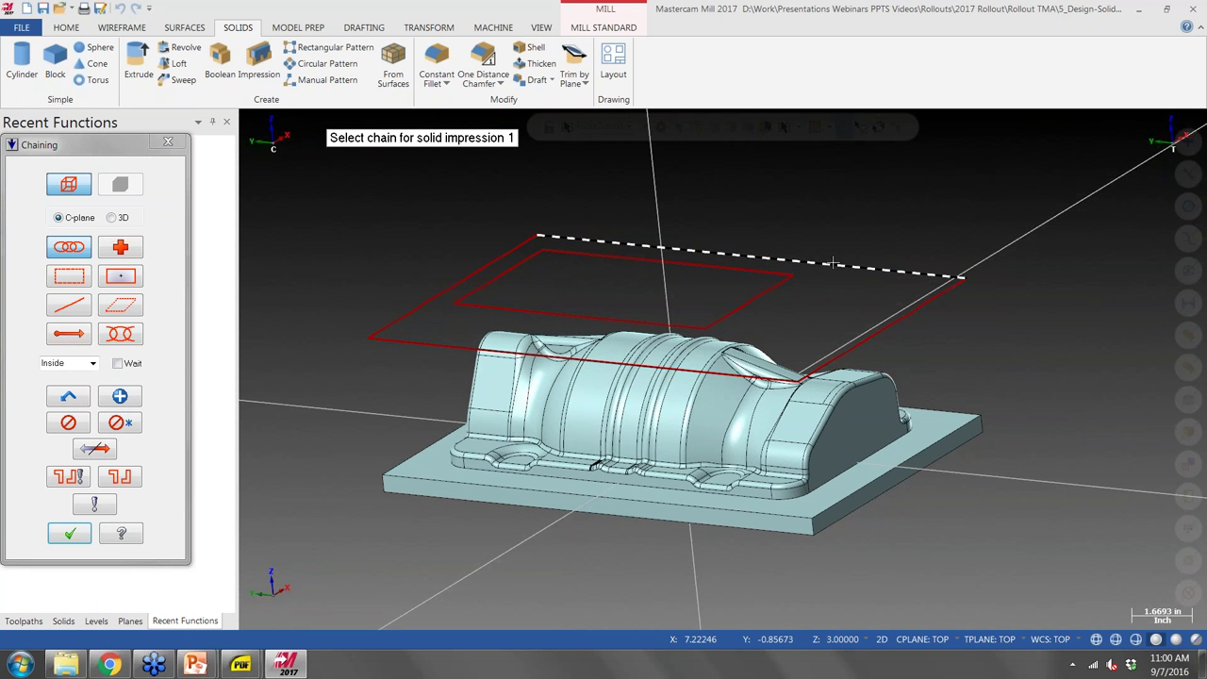
pyautogui.click(832, 263)
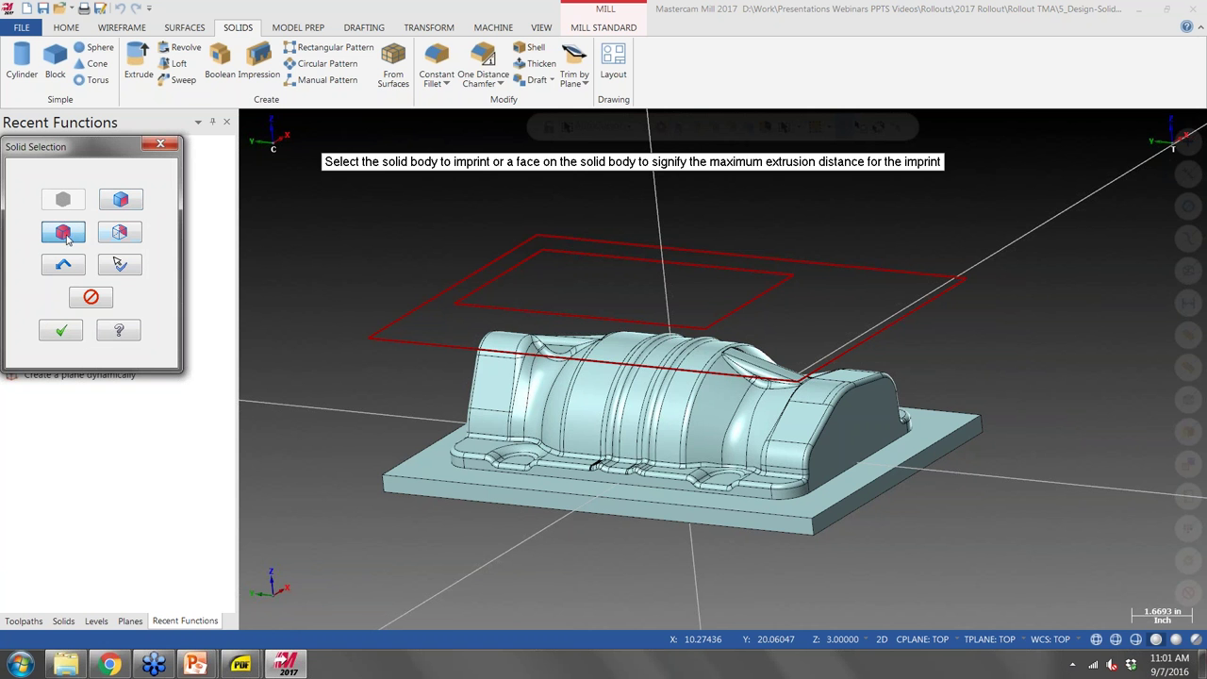
pyautogui.click(576, 408)
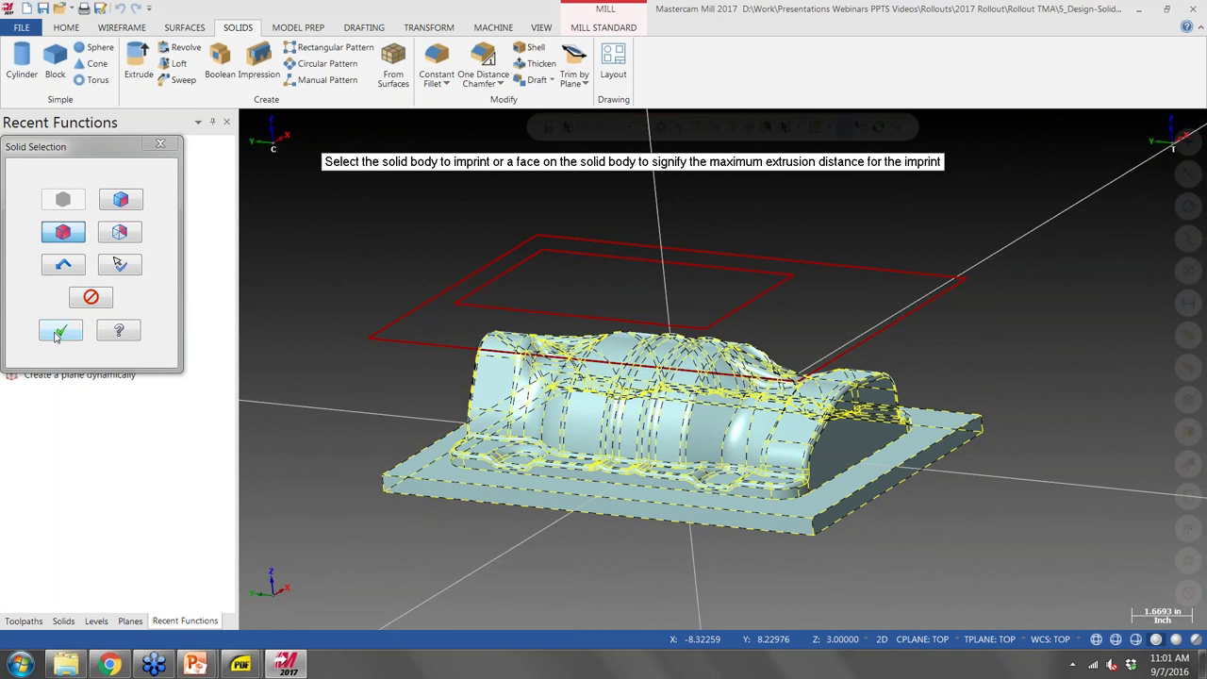
# Set the default solid color to dark green while the body selection for the impression stays active.
pyautogui.rightClick(422, 238)
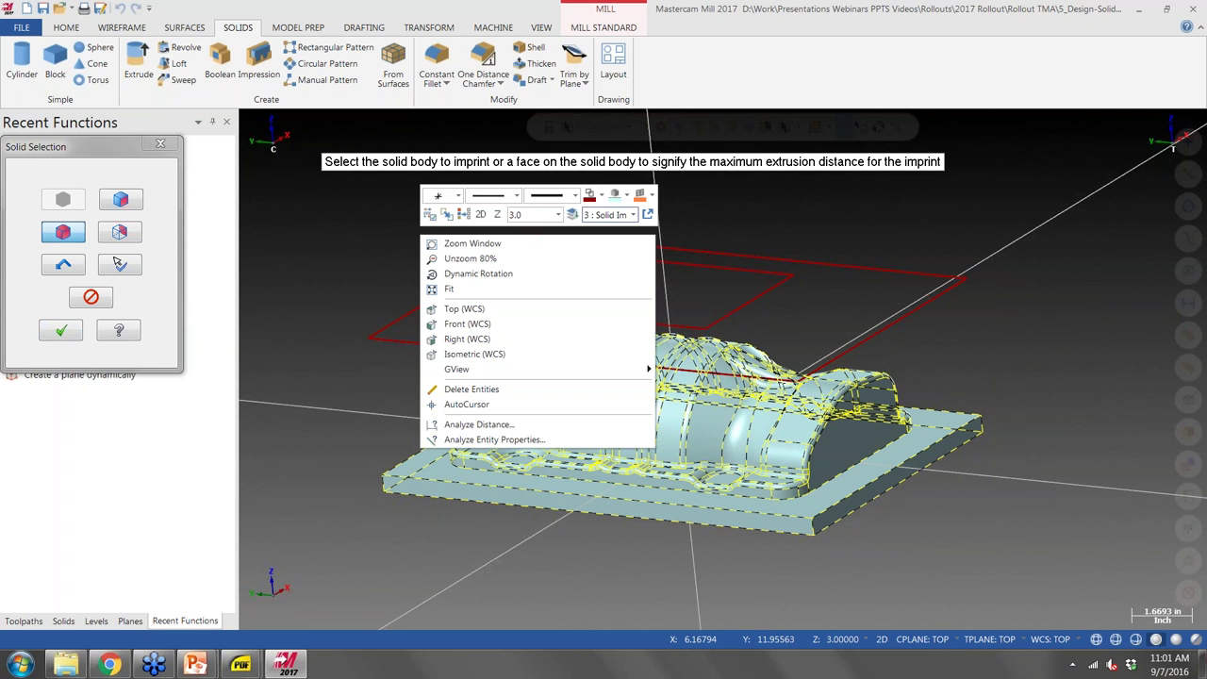
pyautogui.click(614, 197)
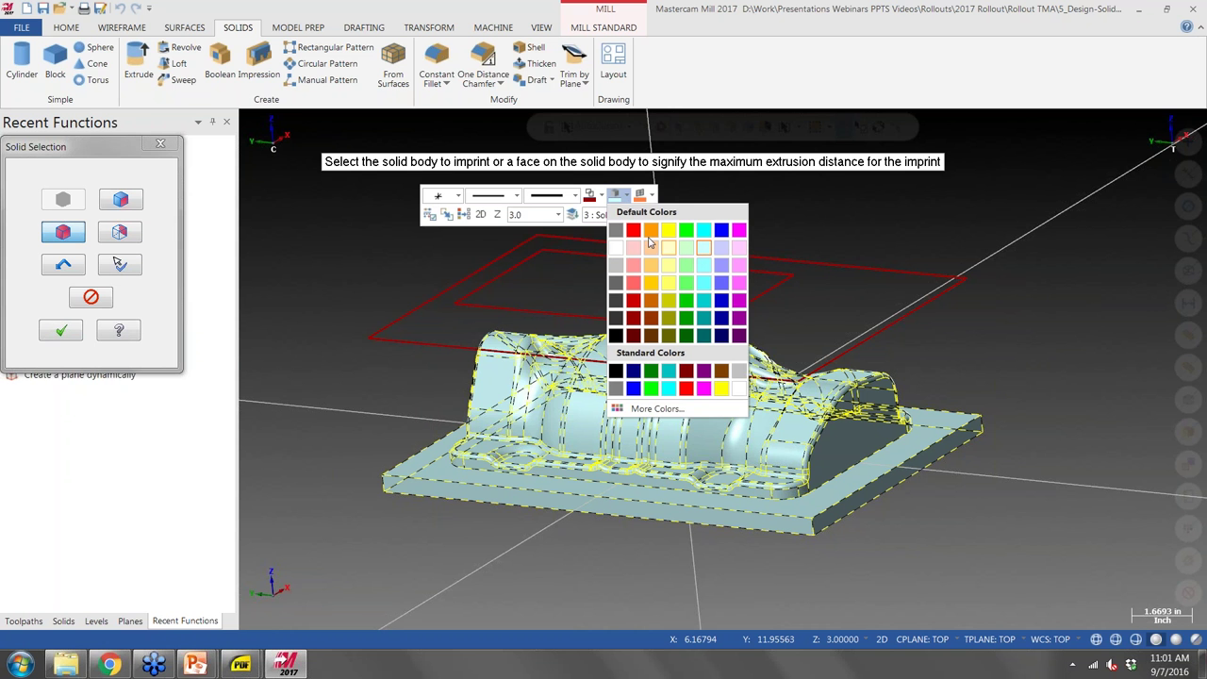
pyautogui.click(687, 323)
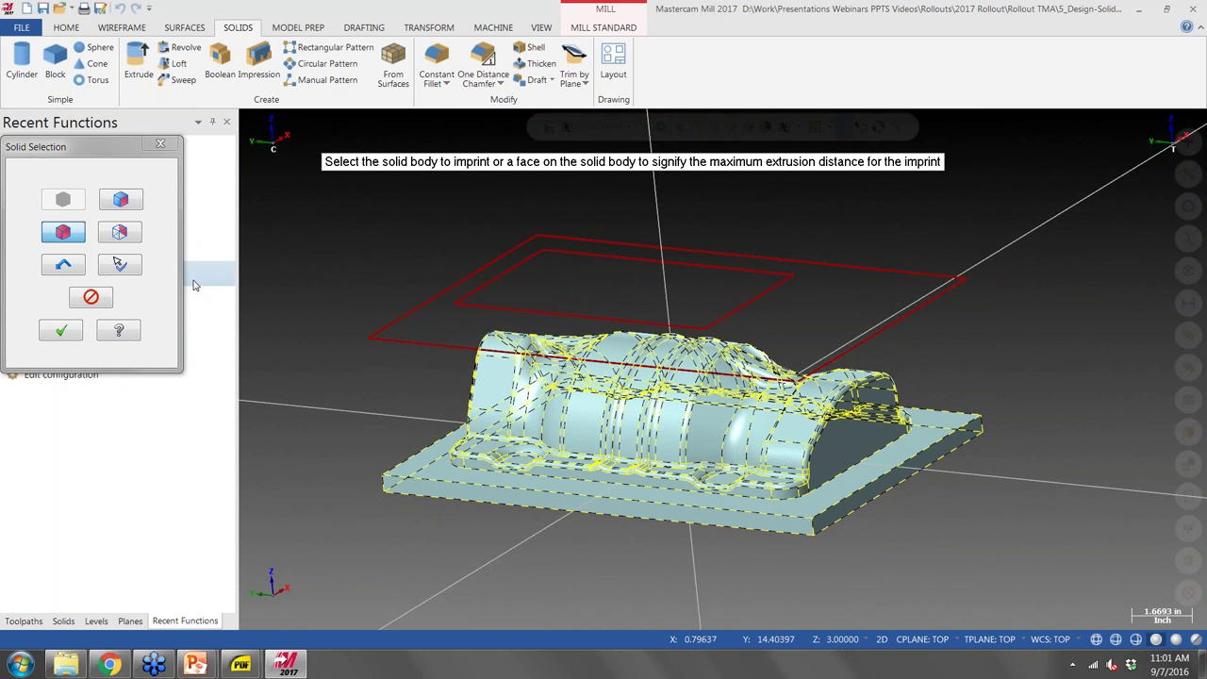
# Complete the impression from the selected body and hide everything except the resulting block to show its cavity side.
pyautogui.click(58, 330)
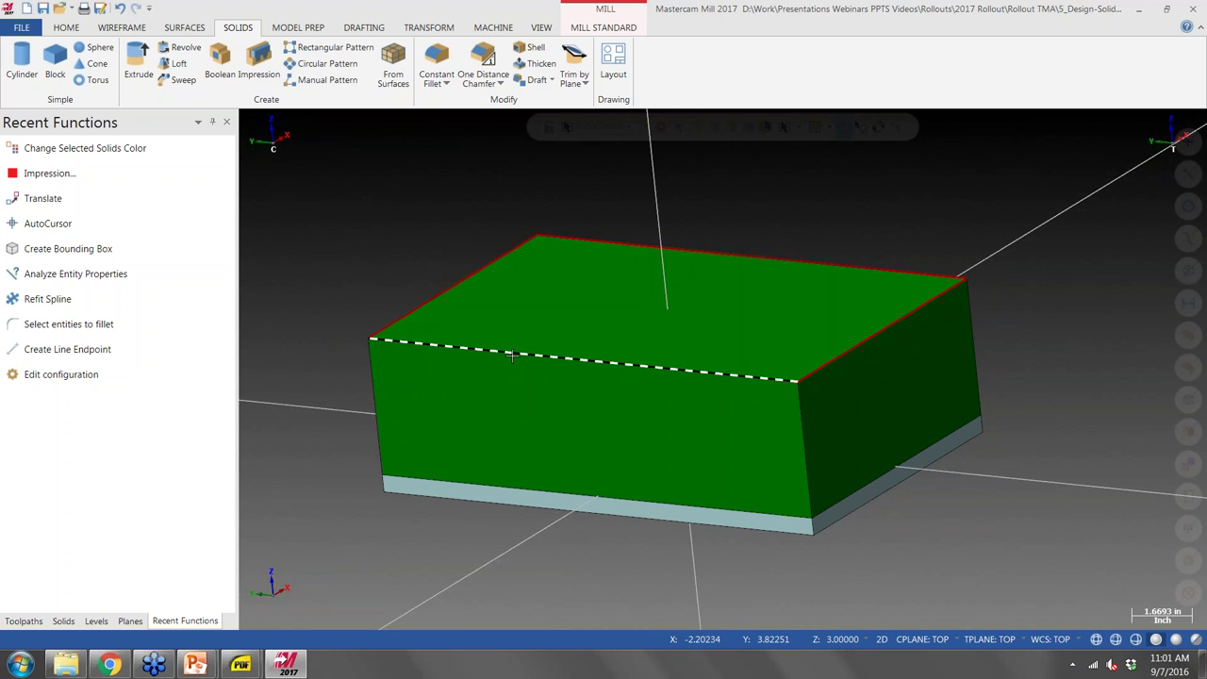
pyautogui.hotkey('alt', 'e')
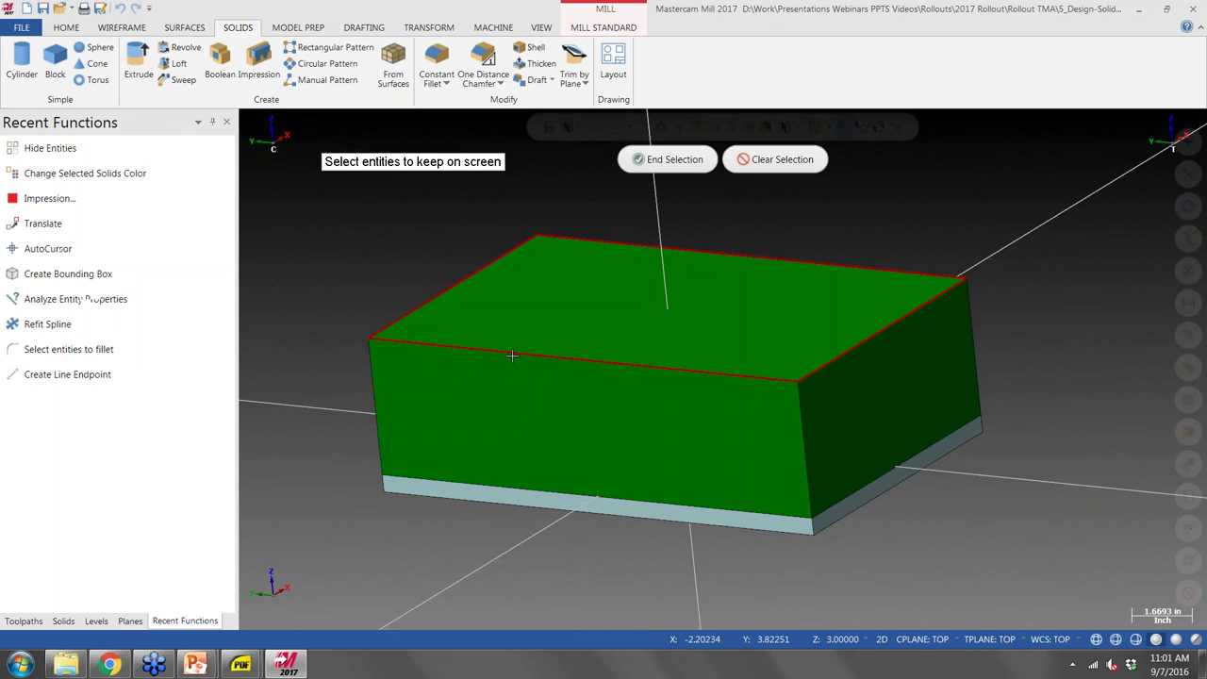
pyautogui.click(516, 418)
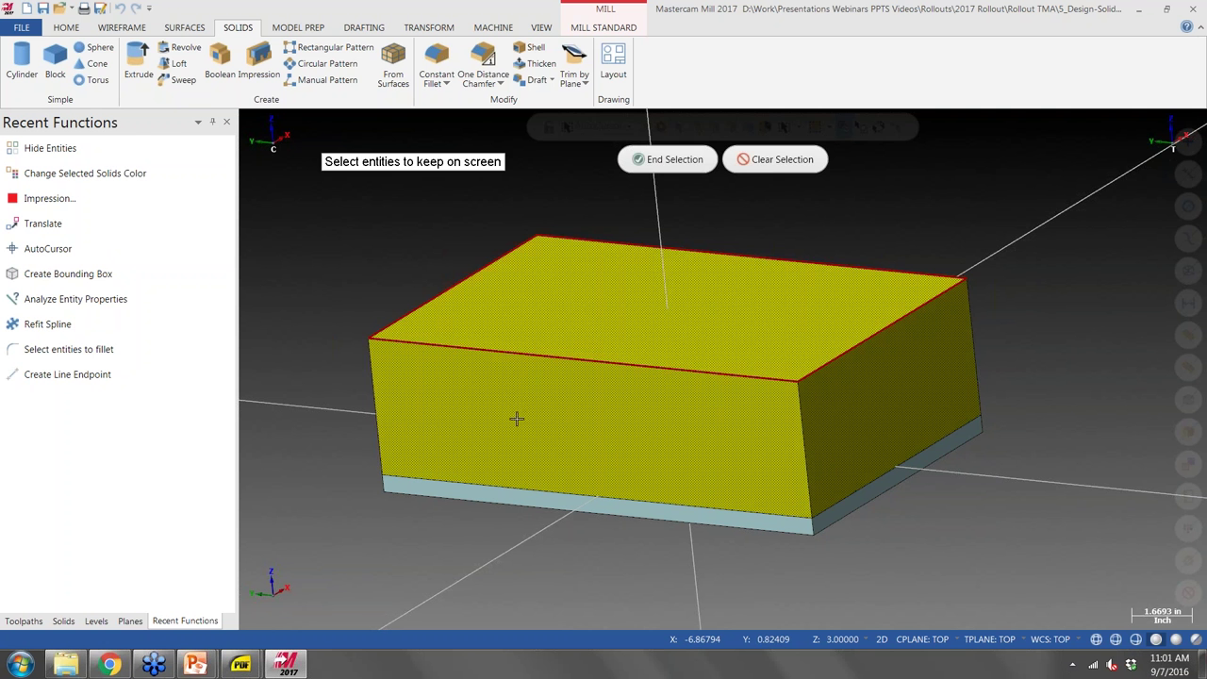
pyautogui.click(666, 159)
pyautogui.moveTo(722, 368)
pyautogui.mouseDown(button='middle')
pyautogui.moveTo(564, 374)
pyautogui.moveTo(372, 280)
pyautogui.moveTo(415, 293)
pyautogui.moveTo(387, 287)
pyautogui.moveTo(412, 275)
pyautogui.moveTo(407, 284)
pyautogui.mouseUp(button='middle')
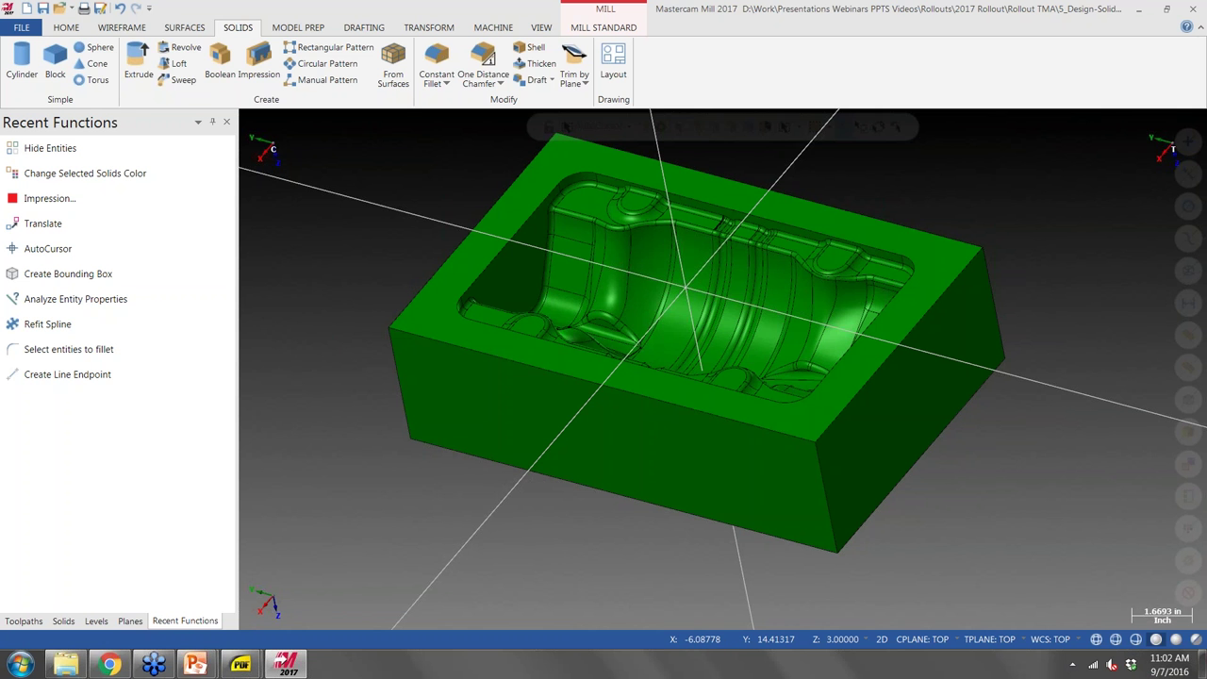
# Undo the isolation of the block and the solid impression, restoring the original part with its two rectangles.
pyautogui.click(121, 10)
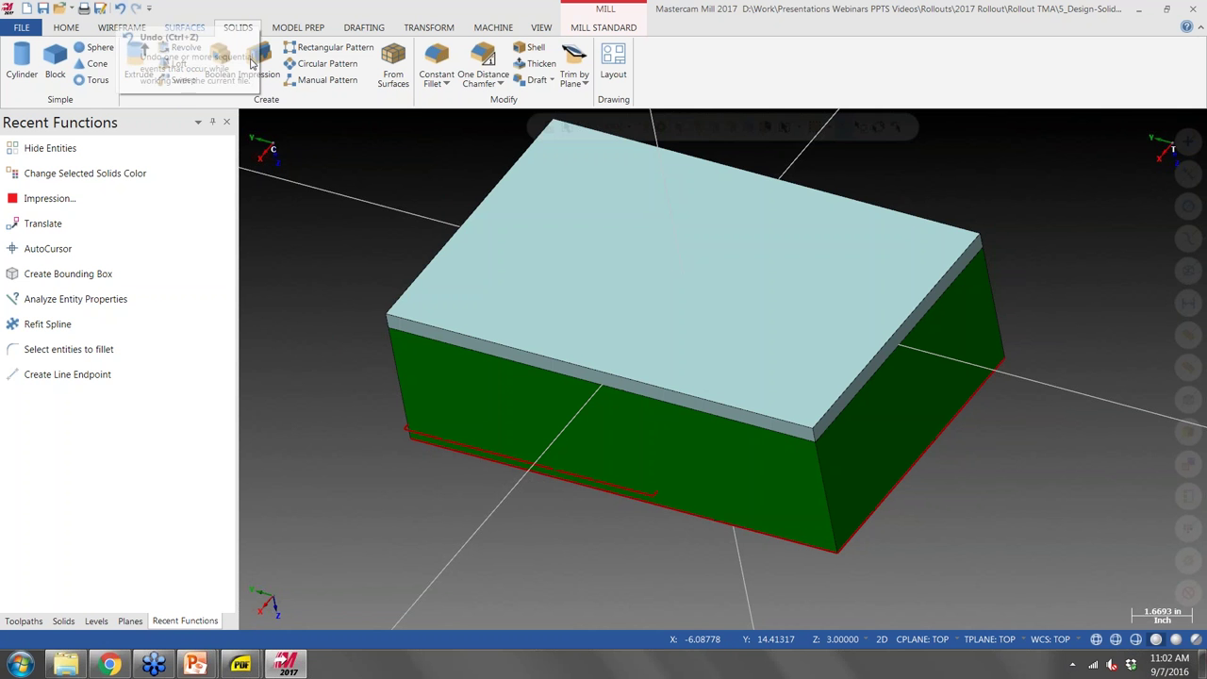
pyautogui.click(136, 9)
pyautogui.moveTo(667, 517); pyautogui.dragTo(622, 424, button='middle')
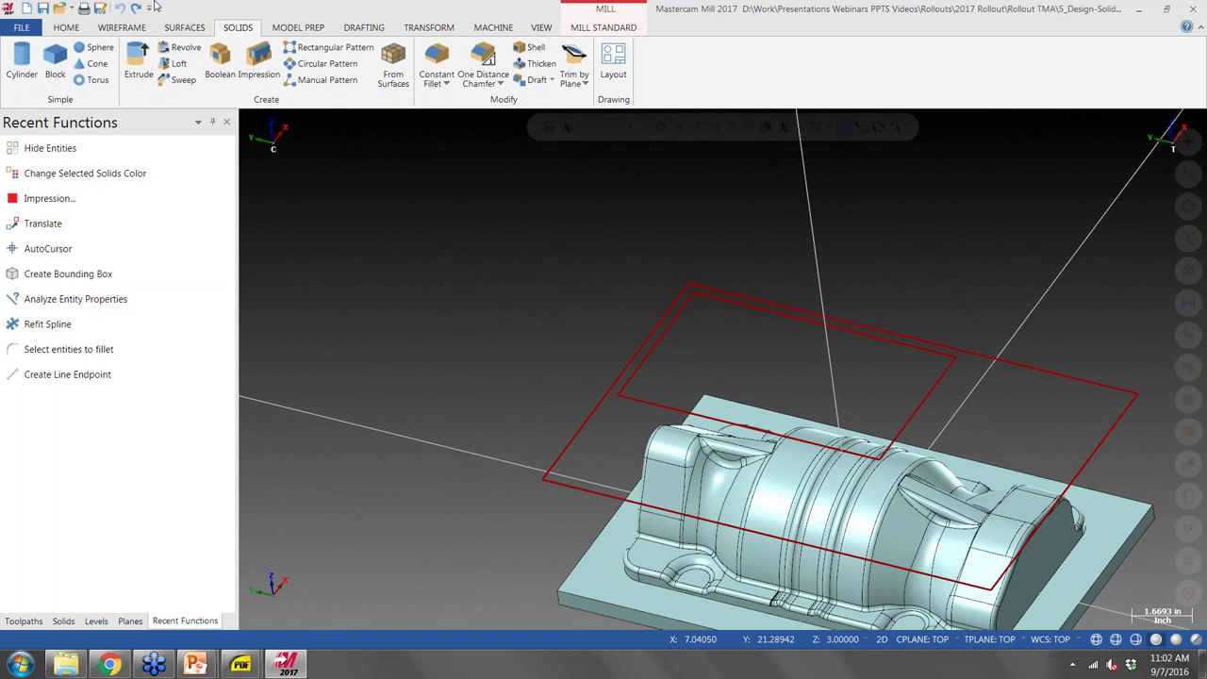
# Try to create a solid impression from the smaller inner rectangle, using the small pad face on the part's flange as the extrusion limit.
pyautogui.click(258, 64)
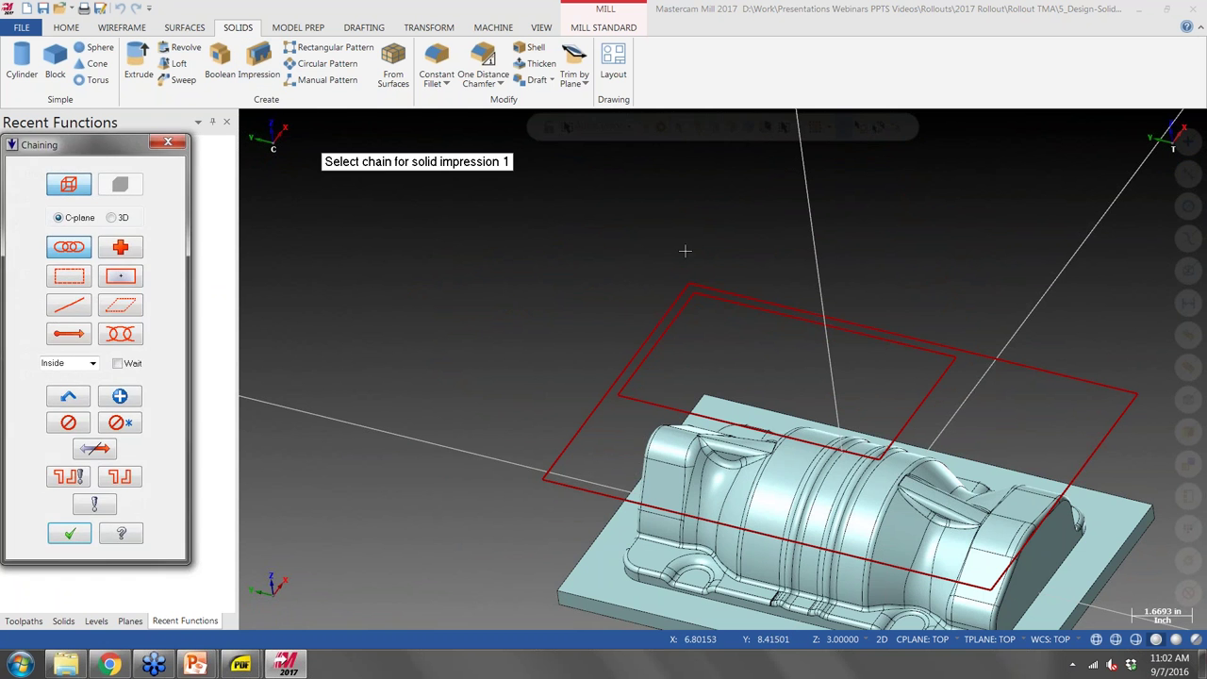
pyautogui.click(744, 303)
pyautogui.press('Return')
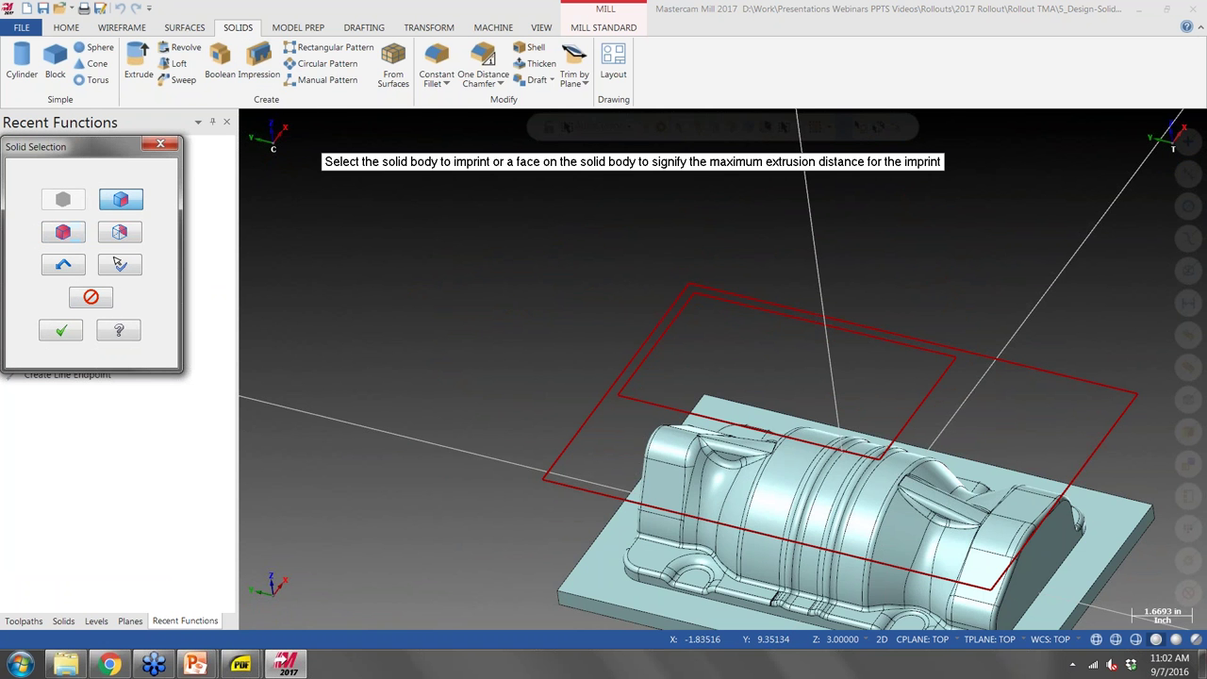
pyautogui.moveTo(679, 377); pyautogui.dragTo(660, 443, button='middle')
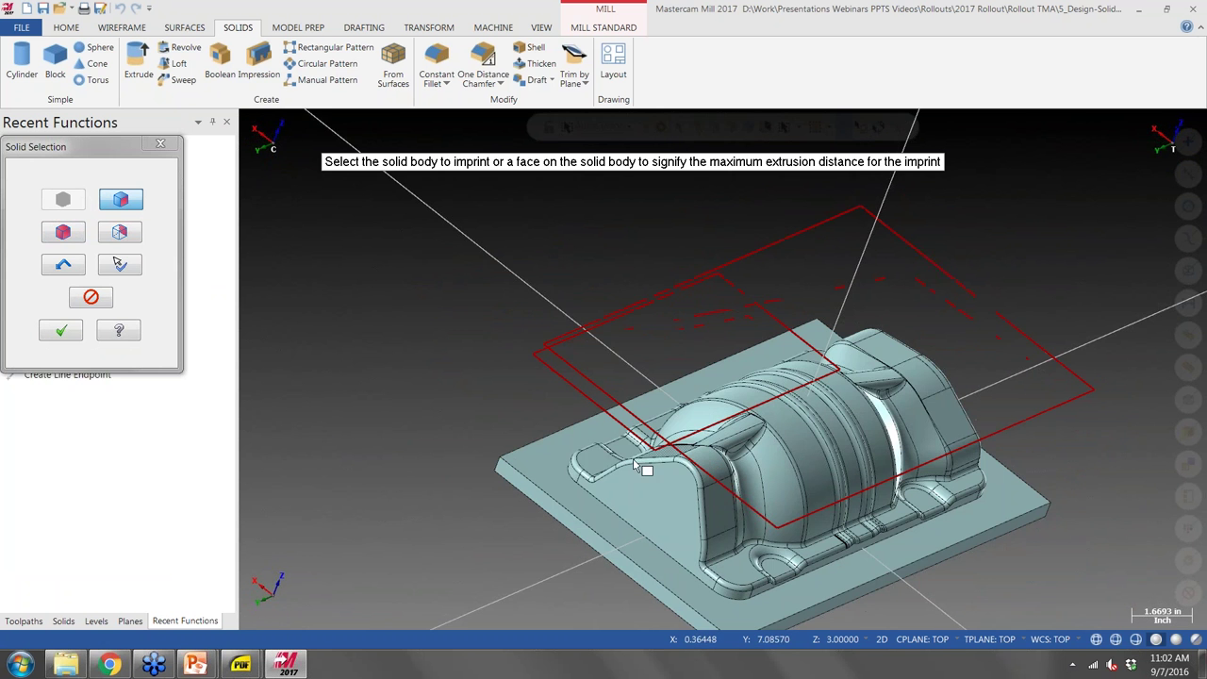
pyautogui.click(74, 336)
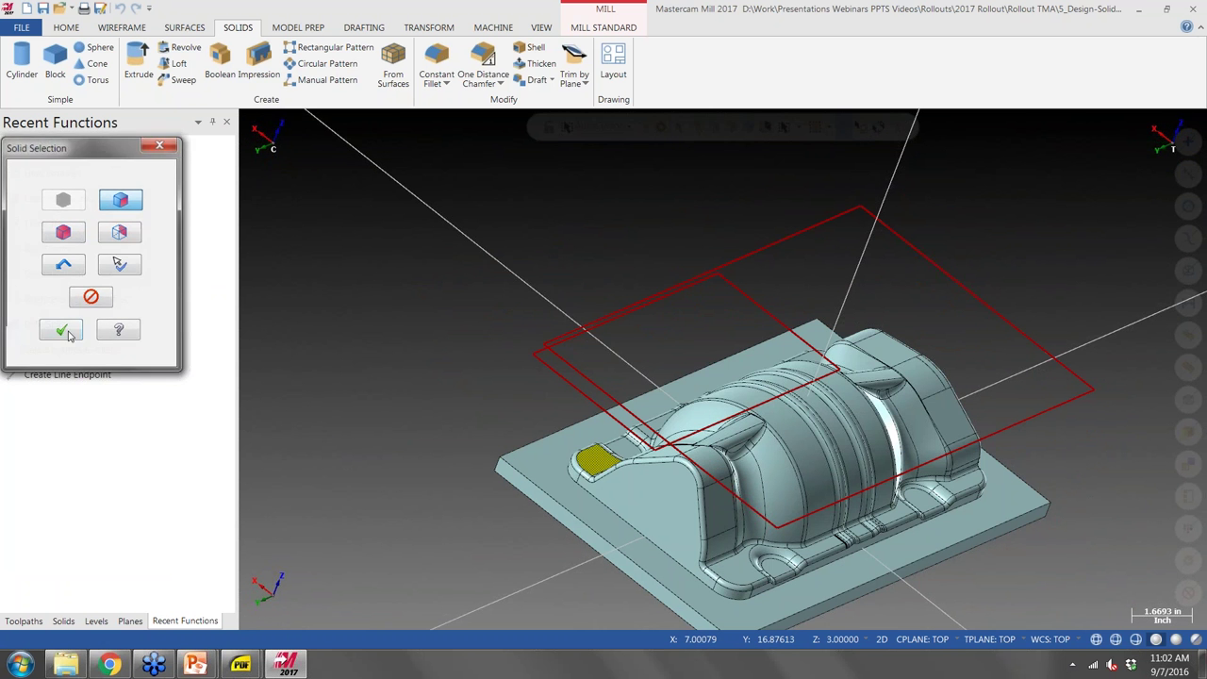
pyautogui.click(677, 375)
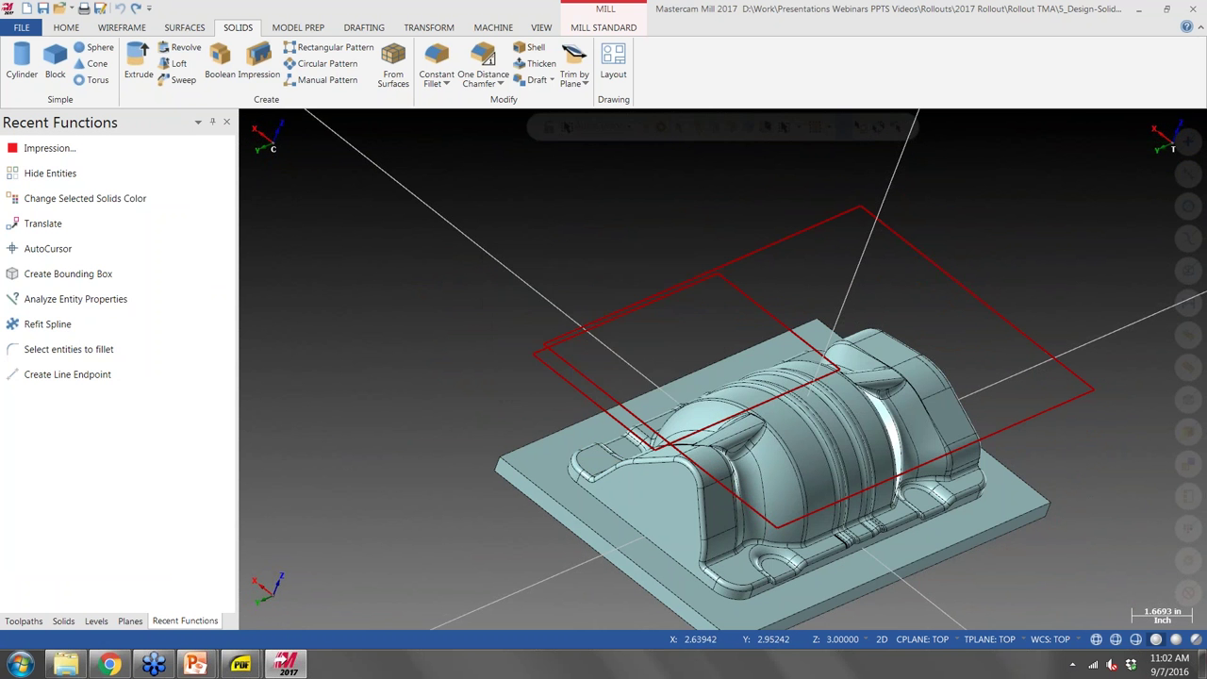
pyautogui.click(259, 68)
pyautogui.click(655, 303)
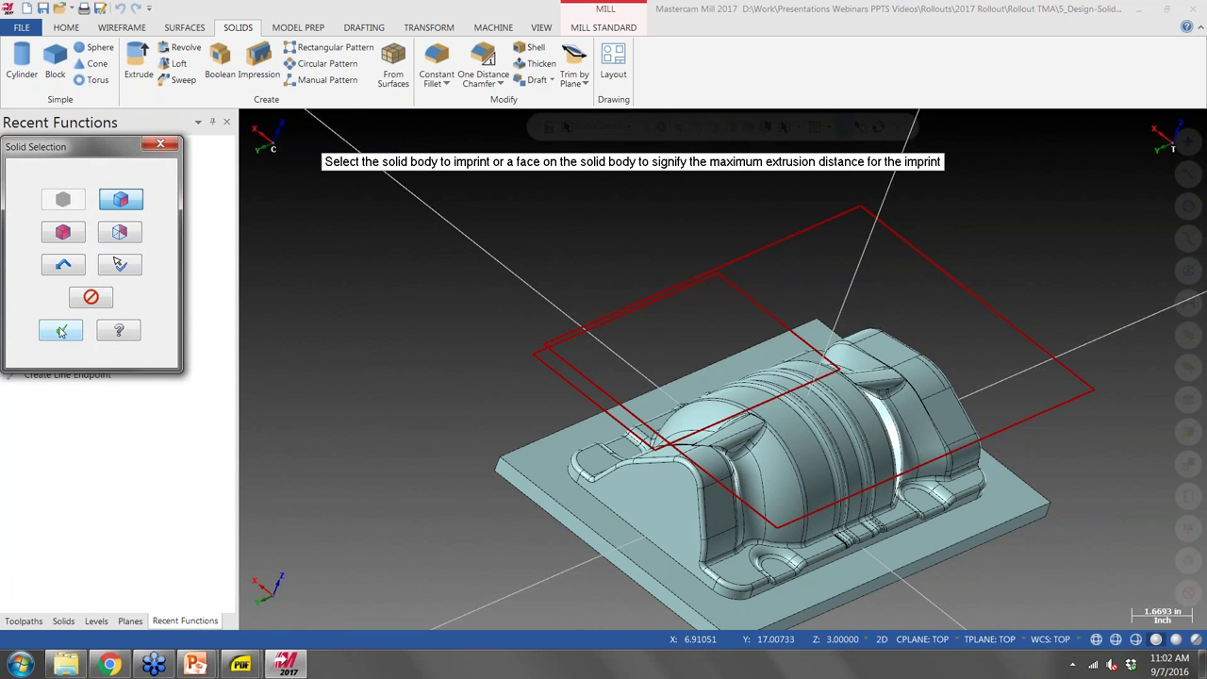
pyautogui.click(60, 331)
pyautogui.moveTo(650, 377); pyautogui.dragTo(675, 439, button='middle')
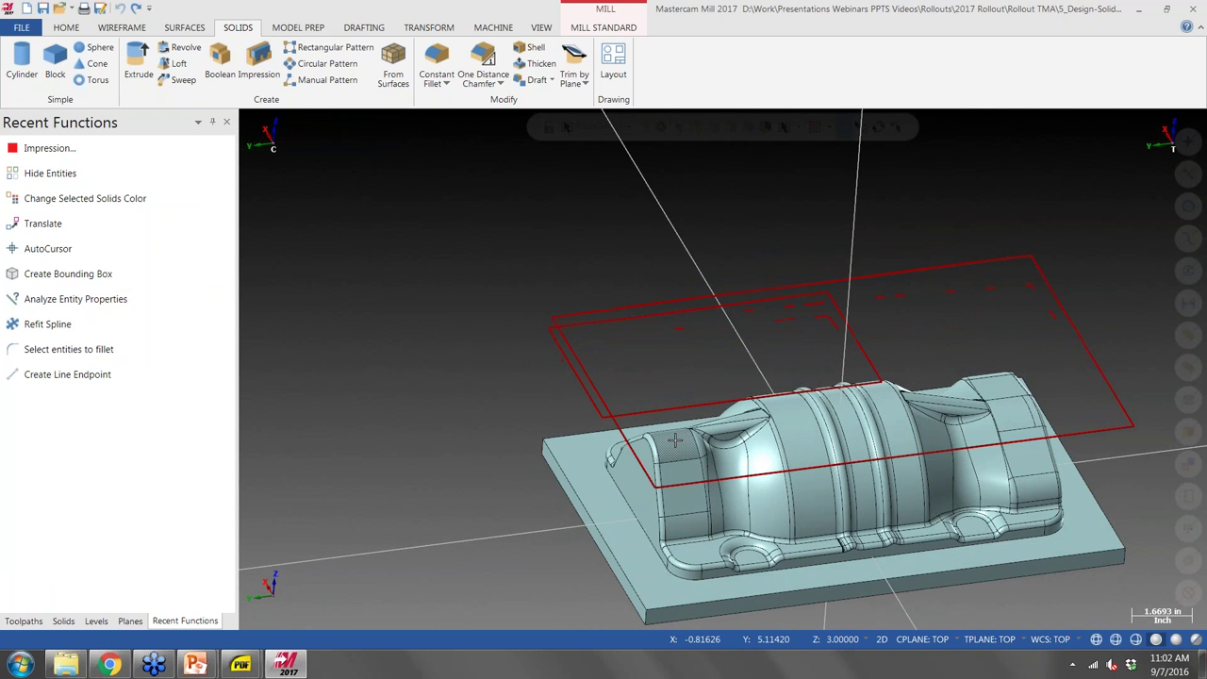
# Create a solid impression from the inner rectangle, using a face on the part to set the maximum extrusion distance.
pyautogui.click(252, 58)
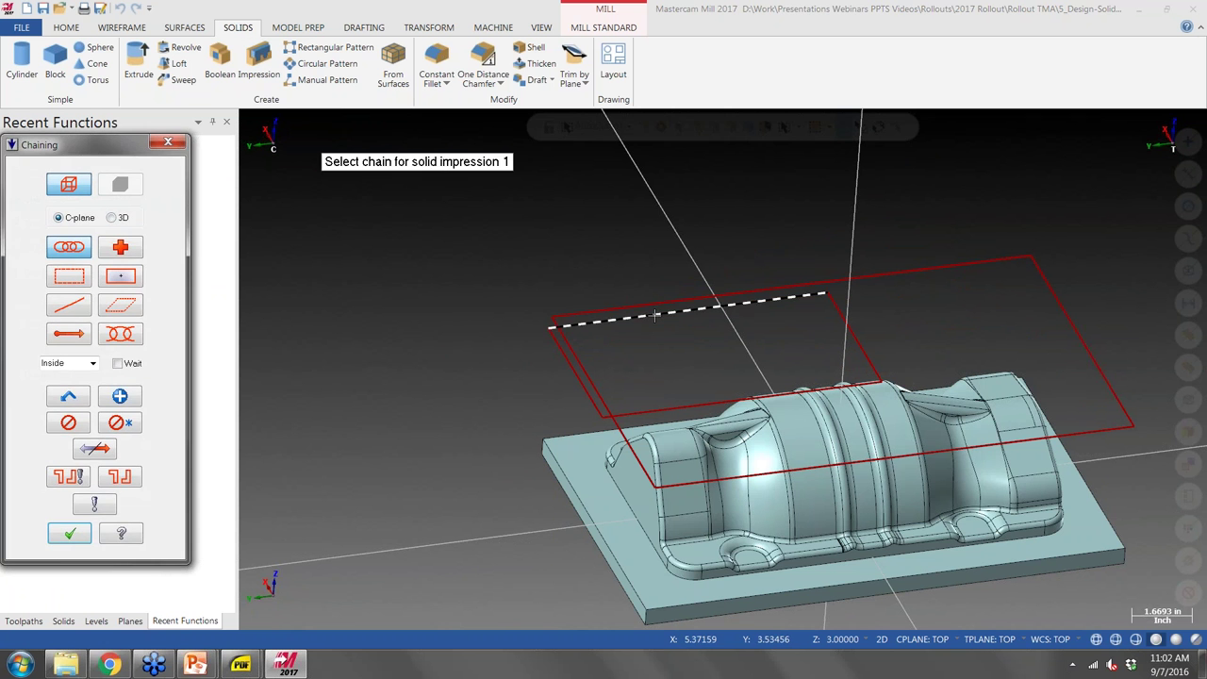
pyautogui.click(619, 308)
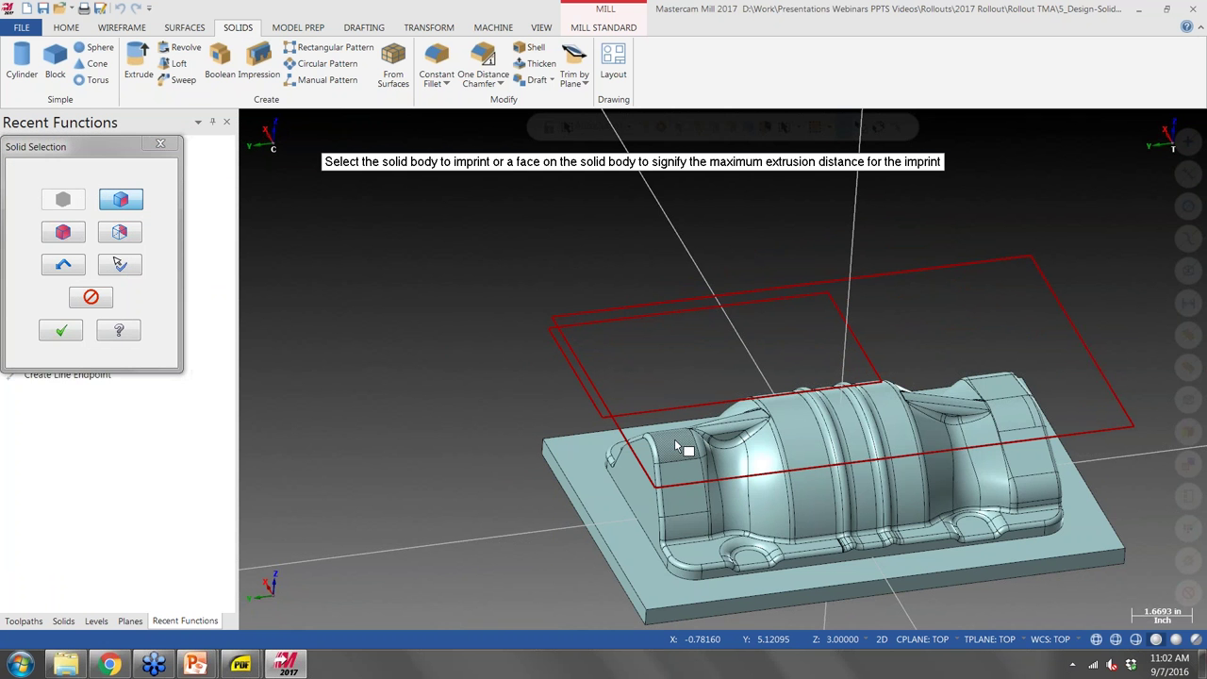
pyautogui.click(566, 441)
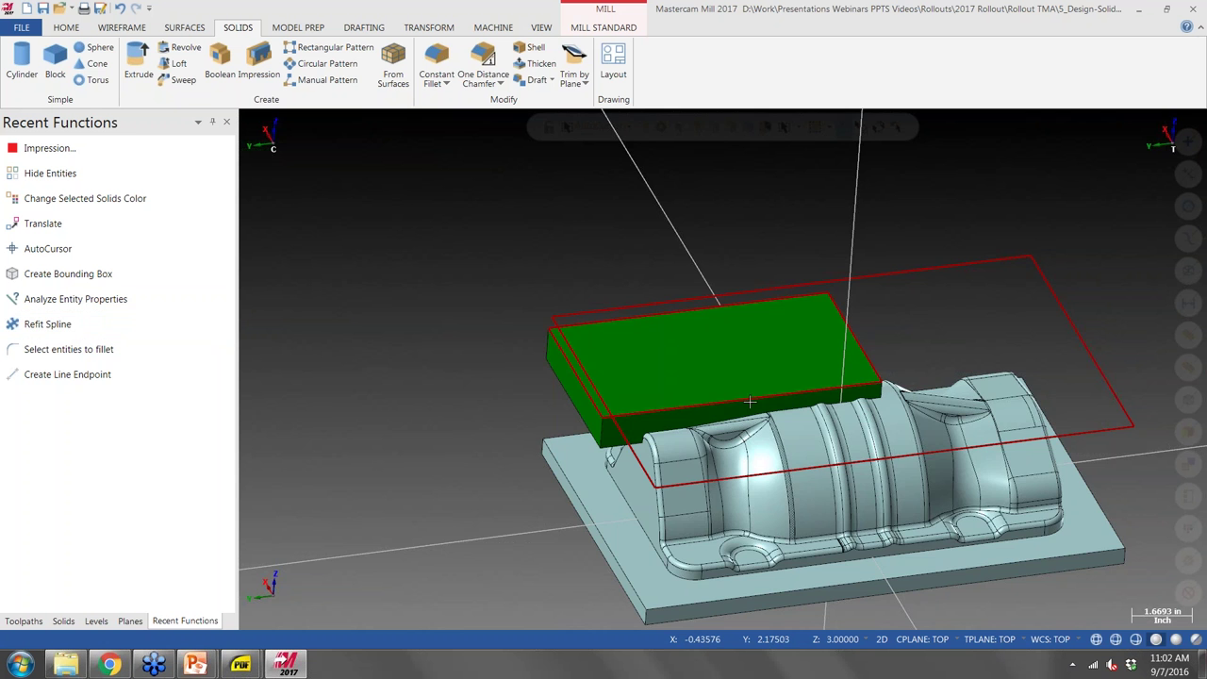
# Isolate the partial impression block on screen and turn it over to show the imprinted underside.
pyautogui.moveTo(579, 396); pyautogui.dragTo(938, 371, button='middle')
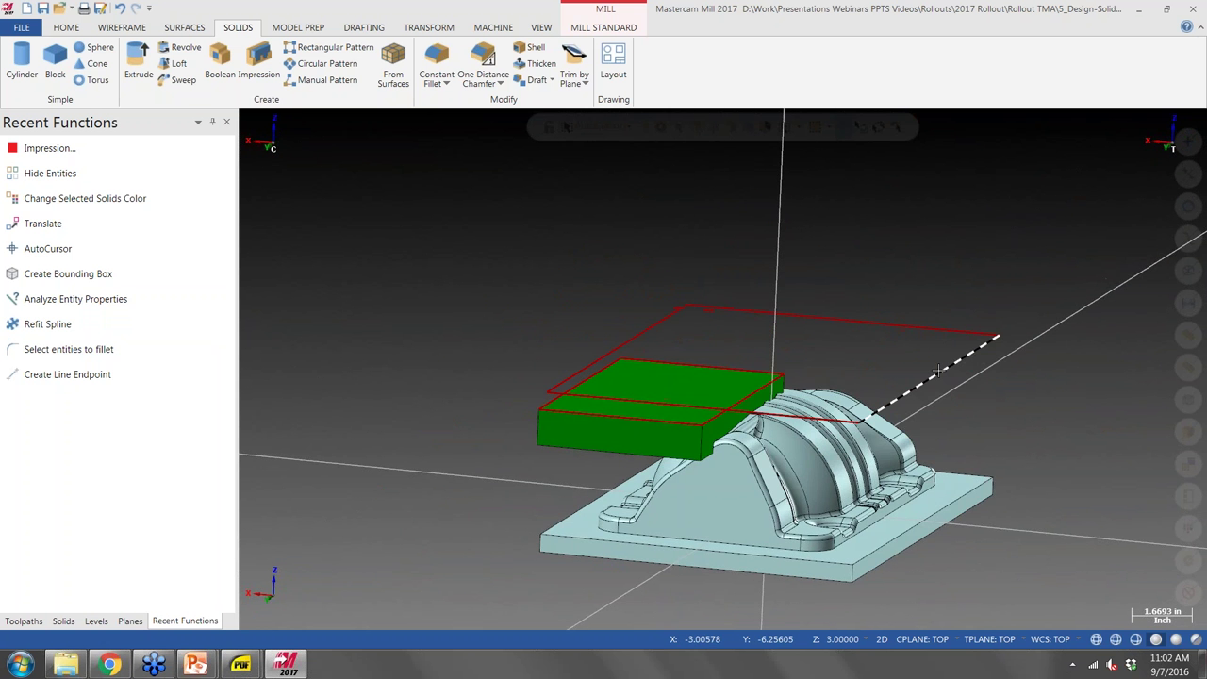
pyautogui.hotkey('alt', 'e')
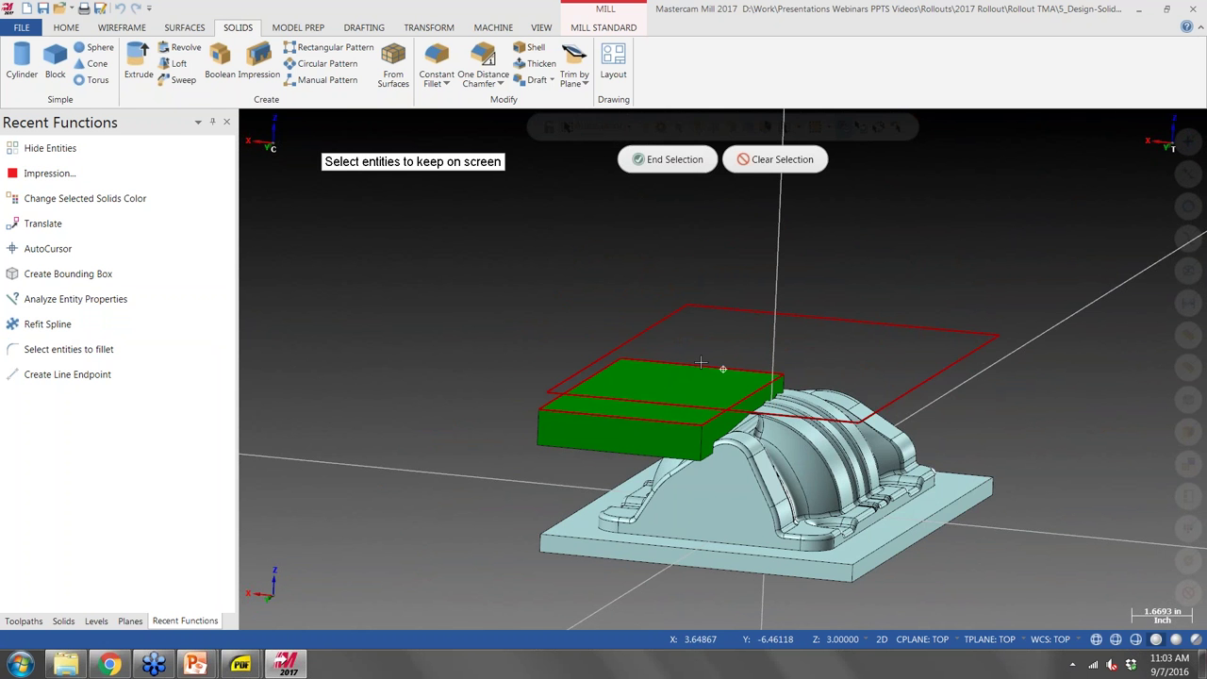
pyautogui.moveTo(700, 362); pyautogui.dragTo(664, 406, button='middle')
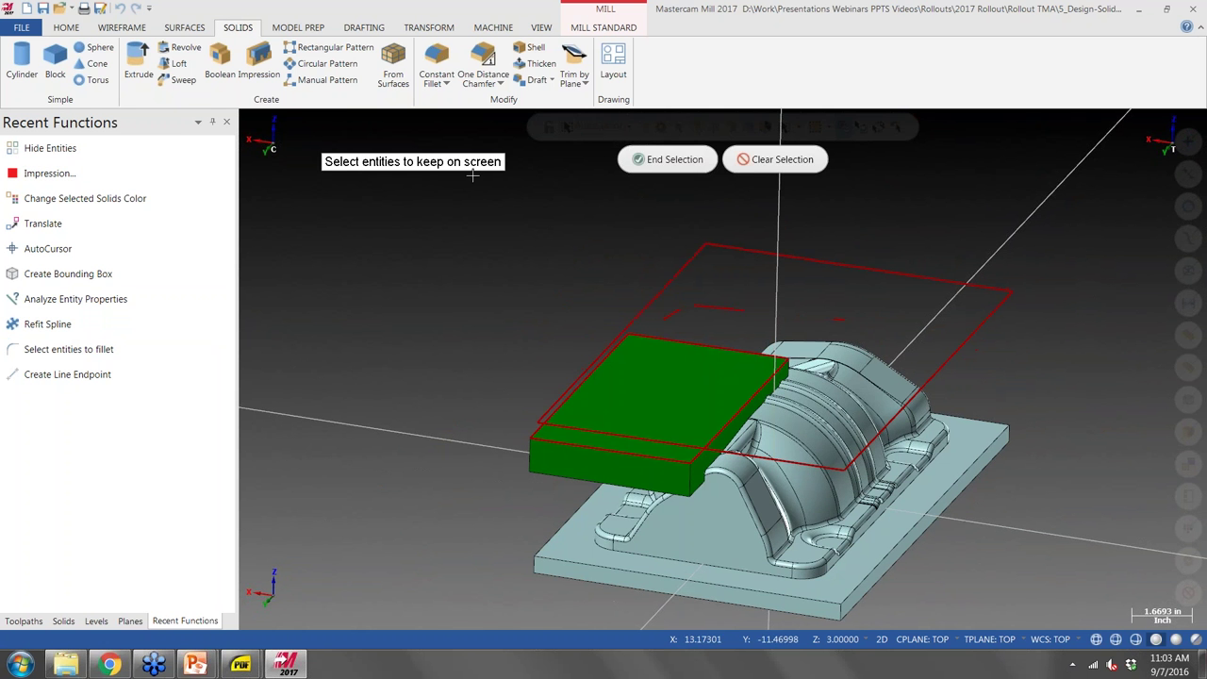
pyautogui.click(633, 479)
pyautogui.click(668, 159)
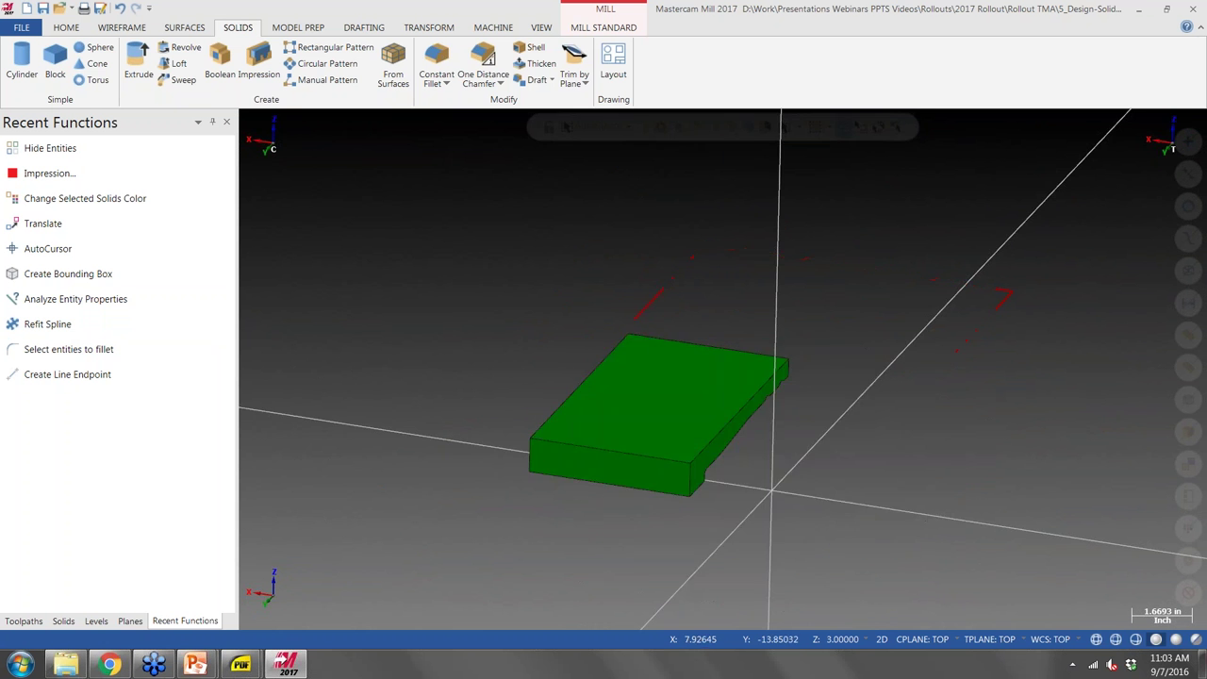
pyautogui.moveTo(695, 437); pyautogui.dragTo(517, 393, button='middle')
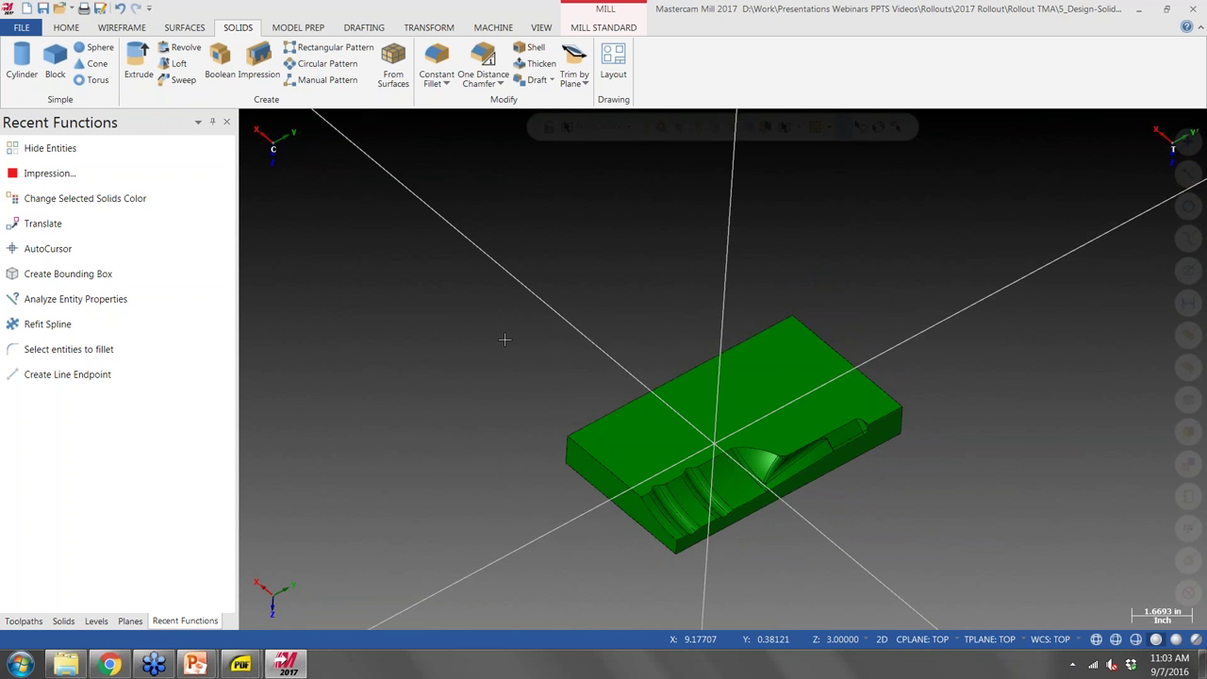
# Switch to the PowerPoint slide show, advance to the Optimize/Repair Small Faces slide, and return to Mastercam.
pyautogui.hotkey('alt', 'Tab')
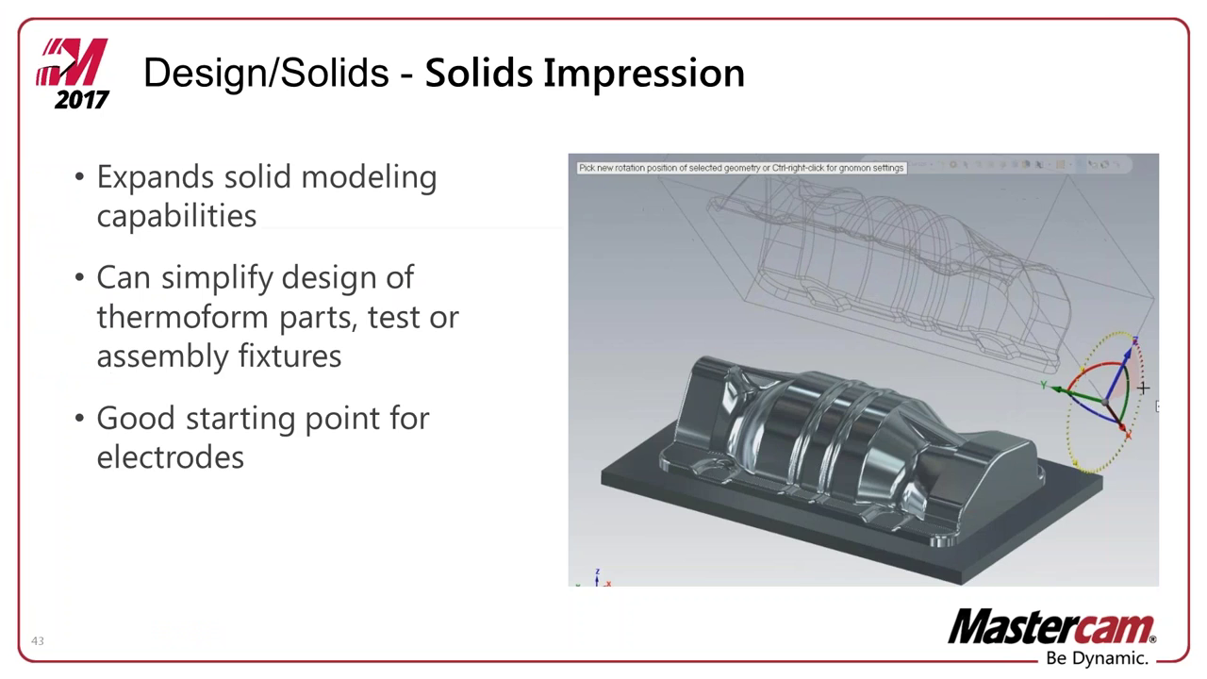
pyautogui.press('Right')
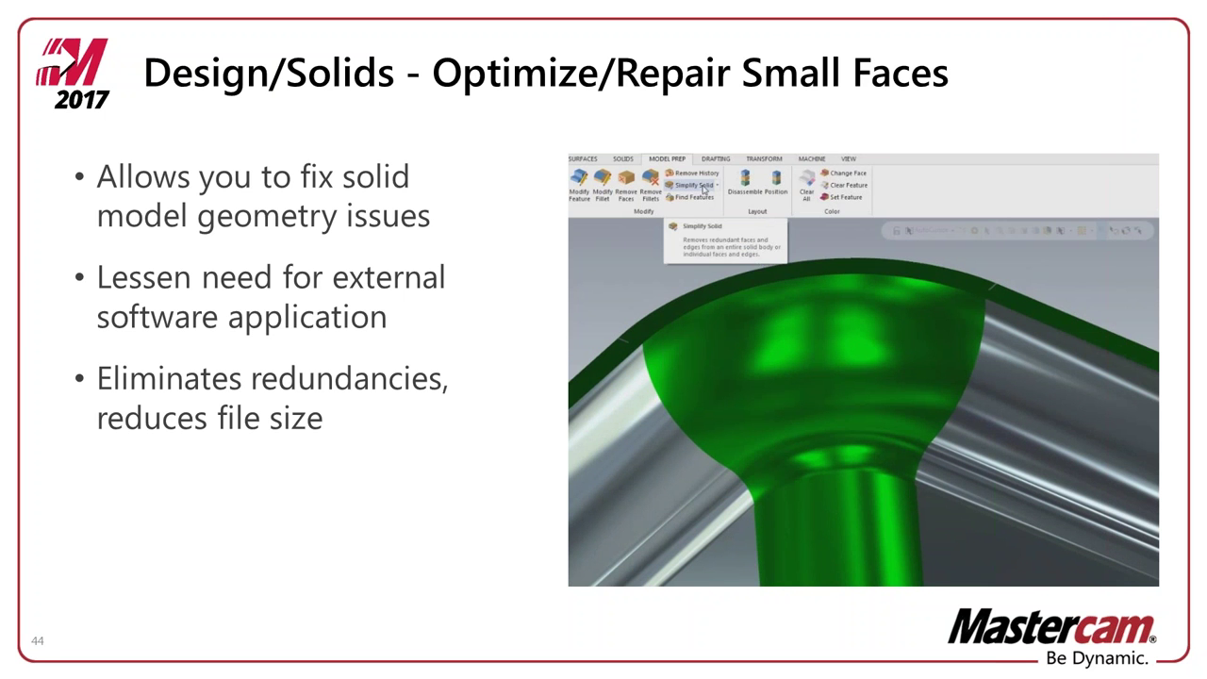
pyautogui.hotkey('alt', 'Tab')
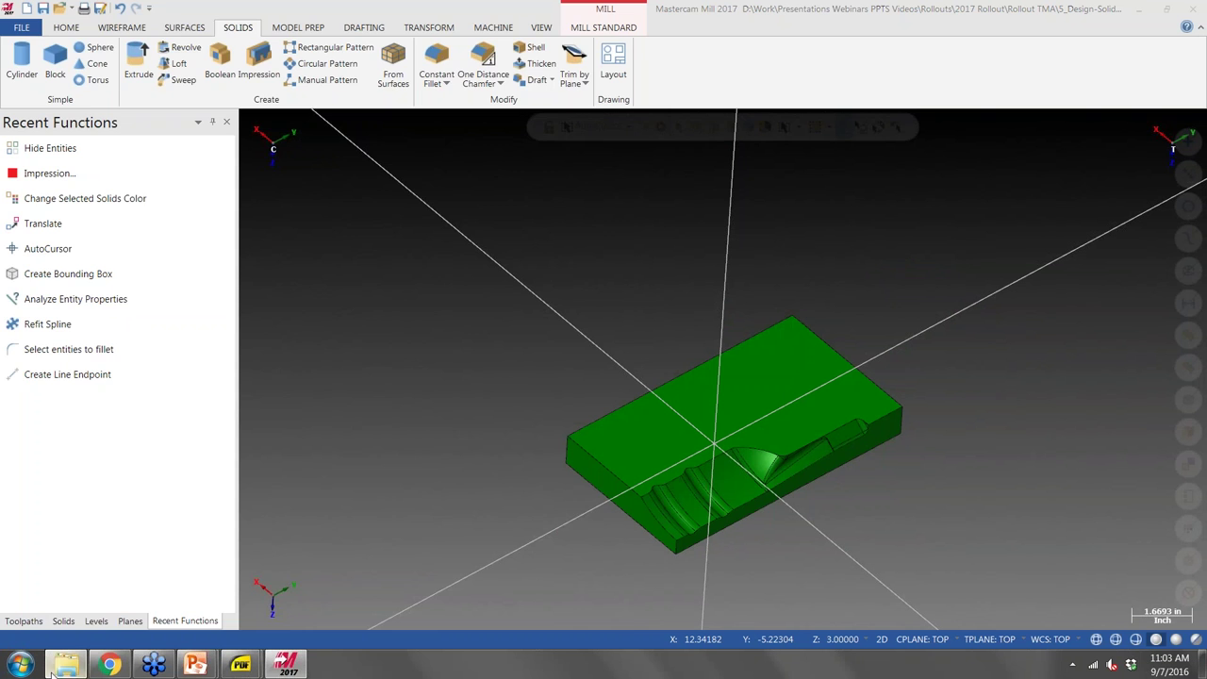
# Open 6_Design-Solids Optimize Example.mcam from the Rollout TMA folder, discarding changes to the current file and switching only the units to metric.
pyautogui.click(54, 666)
pyautogui.click(267, 244)
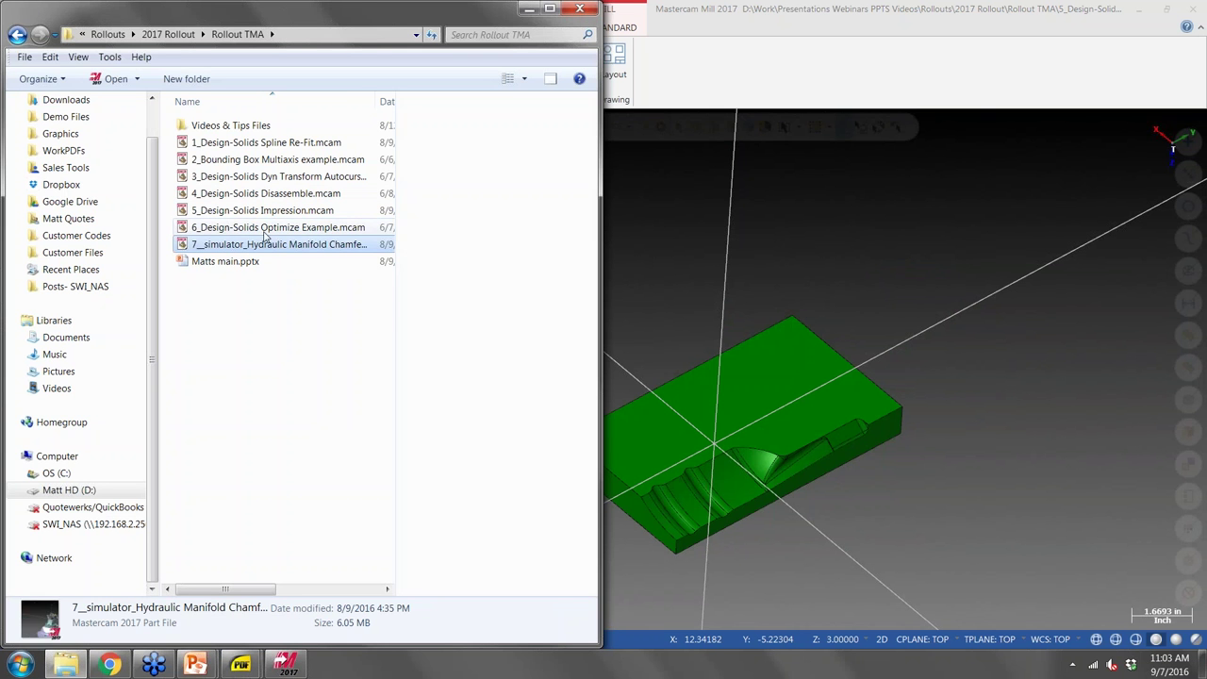
pyautogui.click(265, 230)
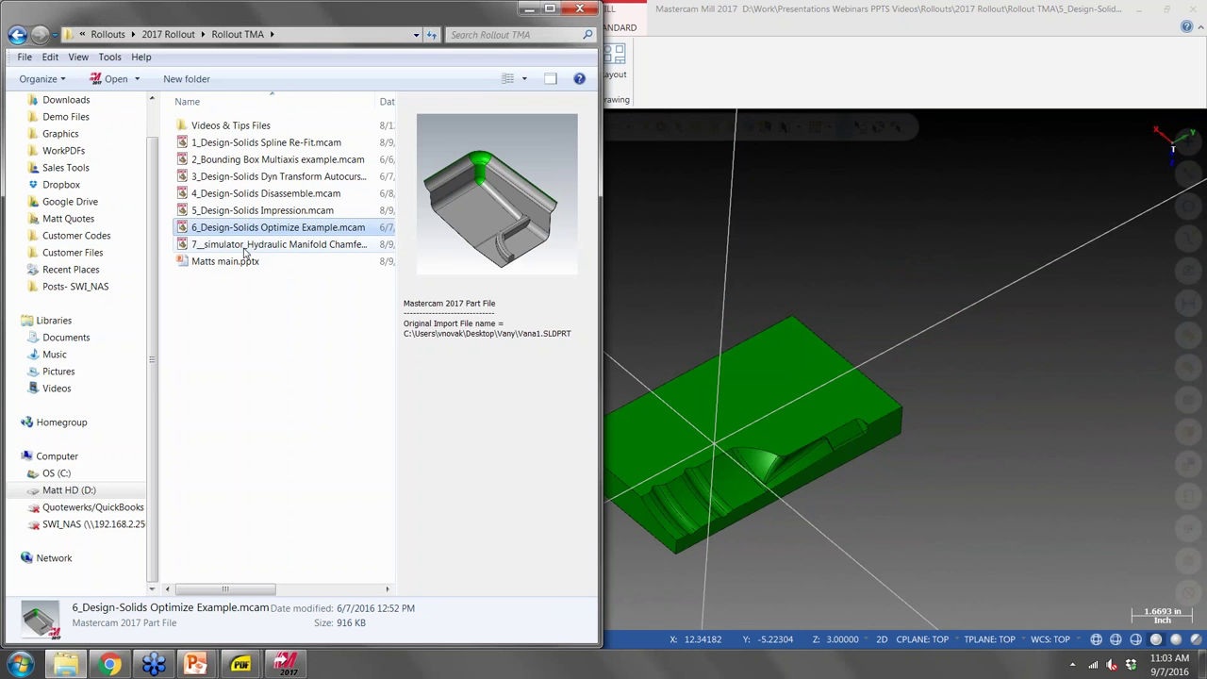
pyautogui.moveTo(219, 230); pyautogui.dragTo(827, 298)
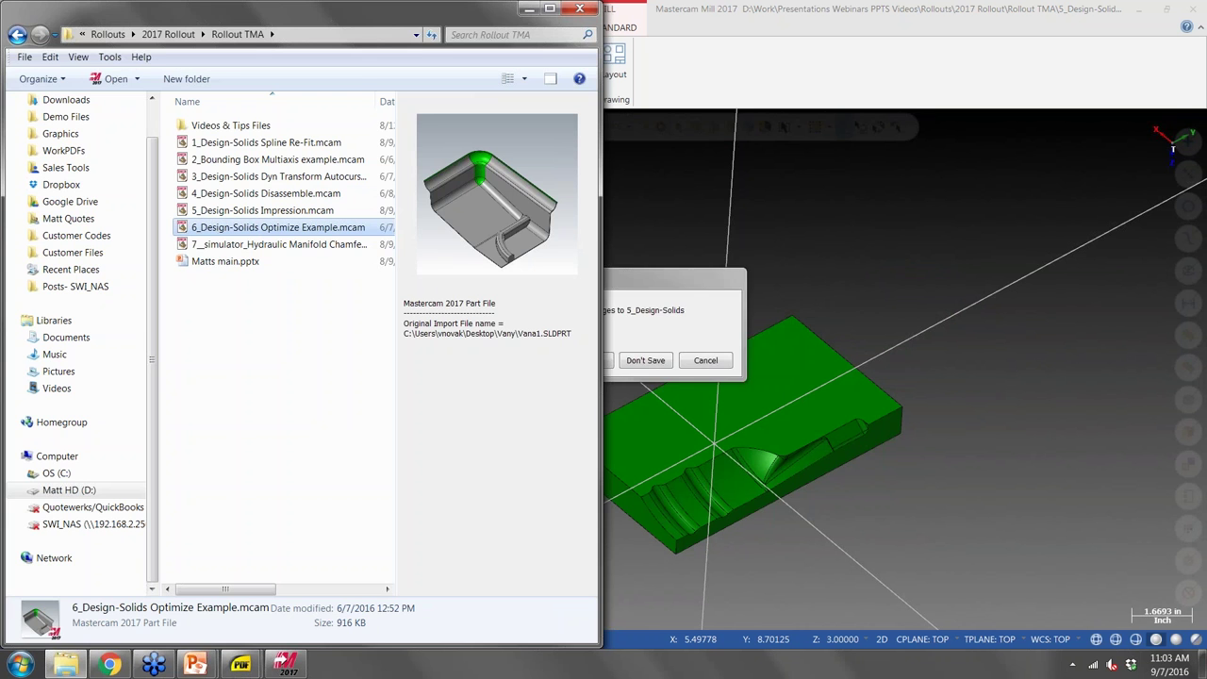
pyautogui.click(529, 10)
pyautogui.click(643, 360)
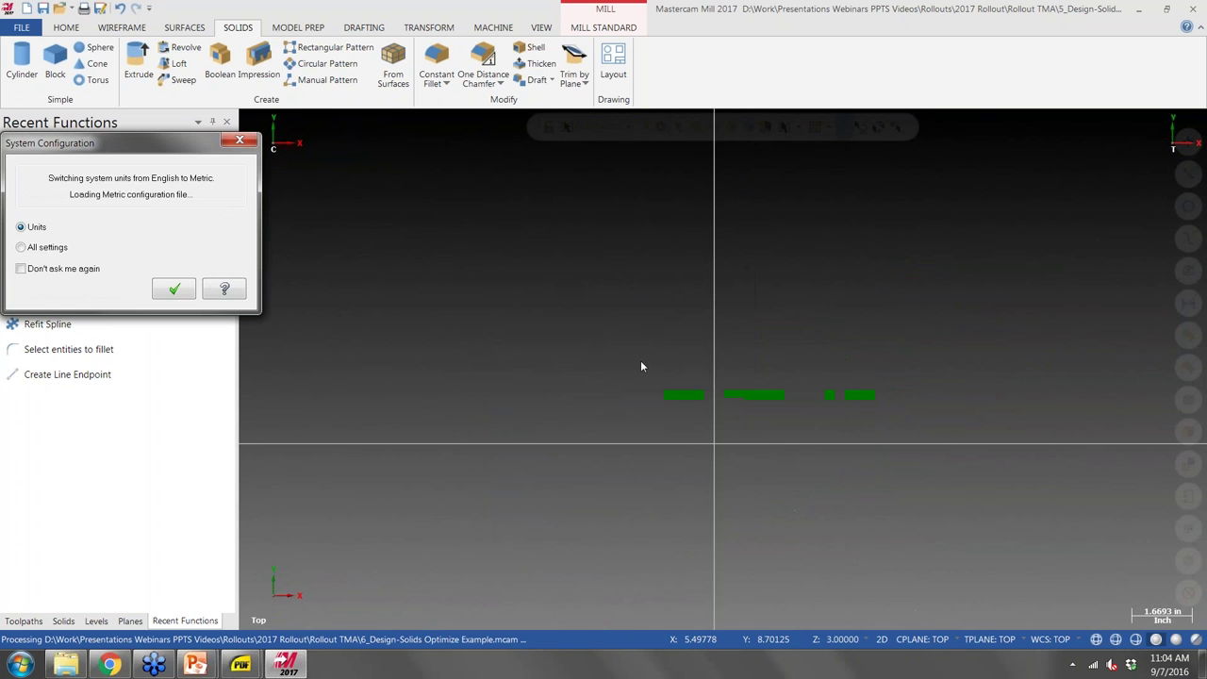
pyautogui.click(174, 293)
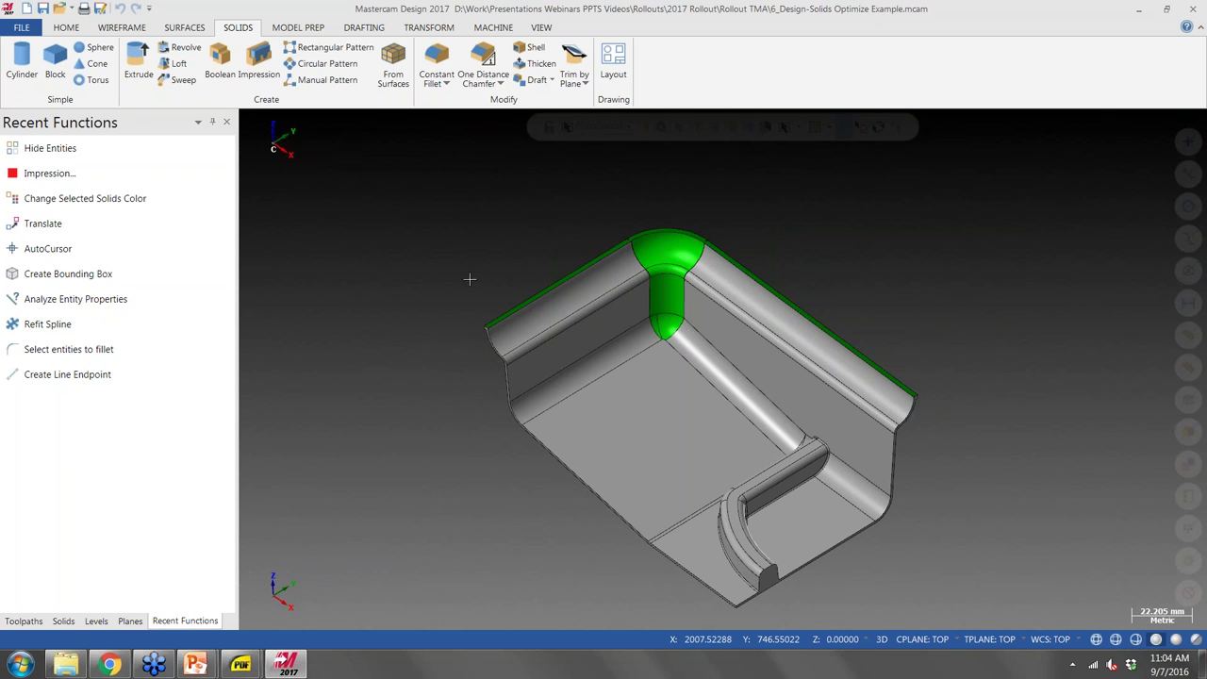
# With Analyze Entity active, examine the green corner fillets and top rim up close for tiny sliver faces and broken edges.
pyautogui.moveTo(443, 236); pyautogui.dragTo(614, 186, button='middle')
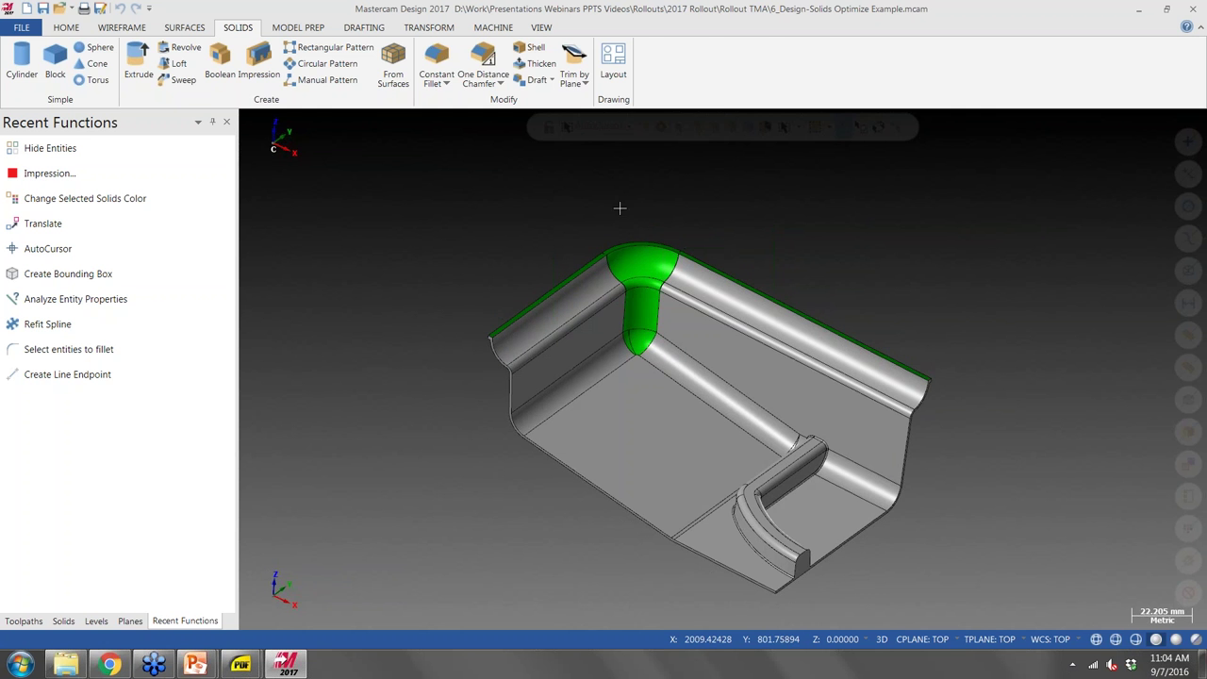
pyautogui.click(66, 28)
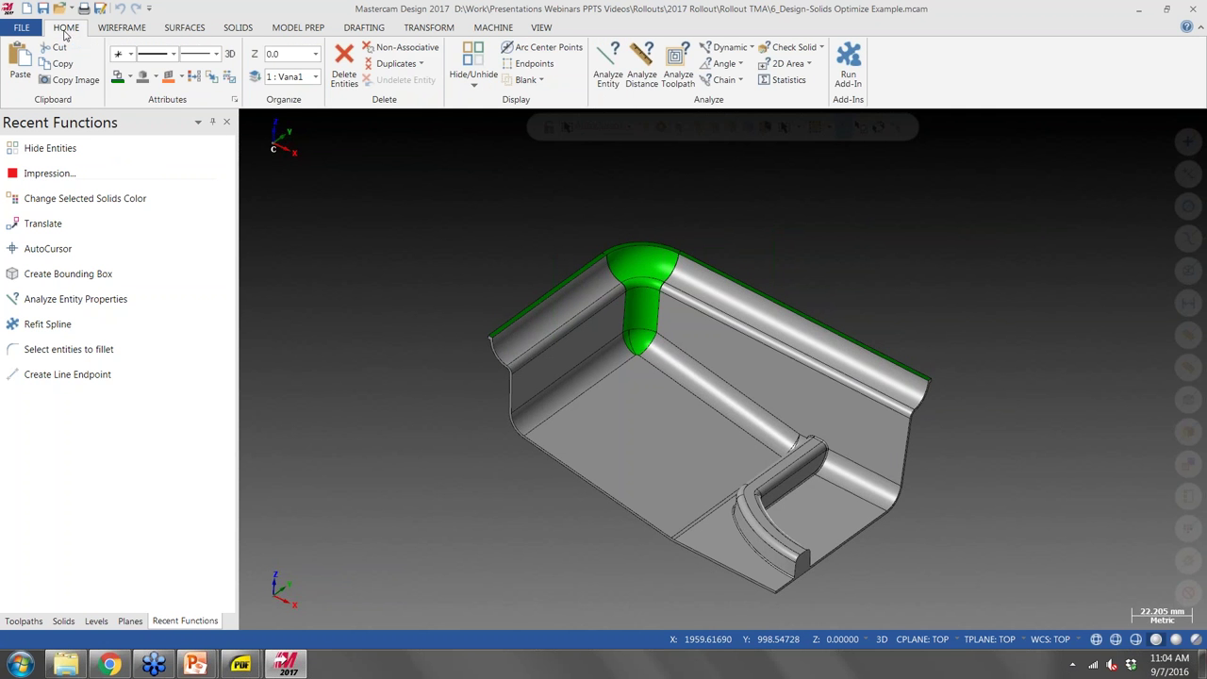
pyautogui.click(599, 80)
pyautogui.scroll(5, 622, 241)
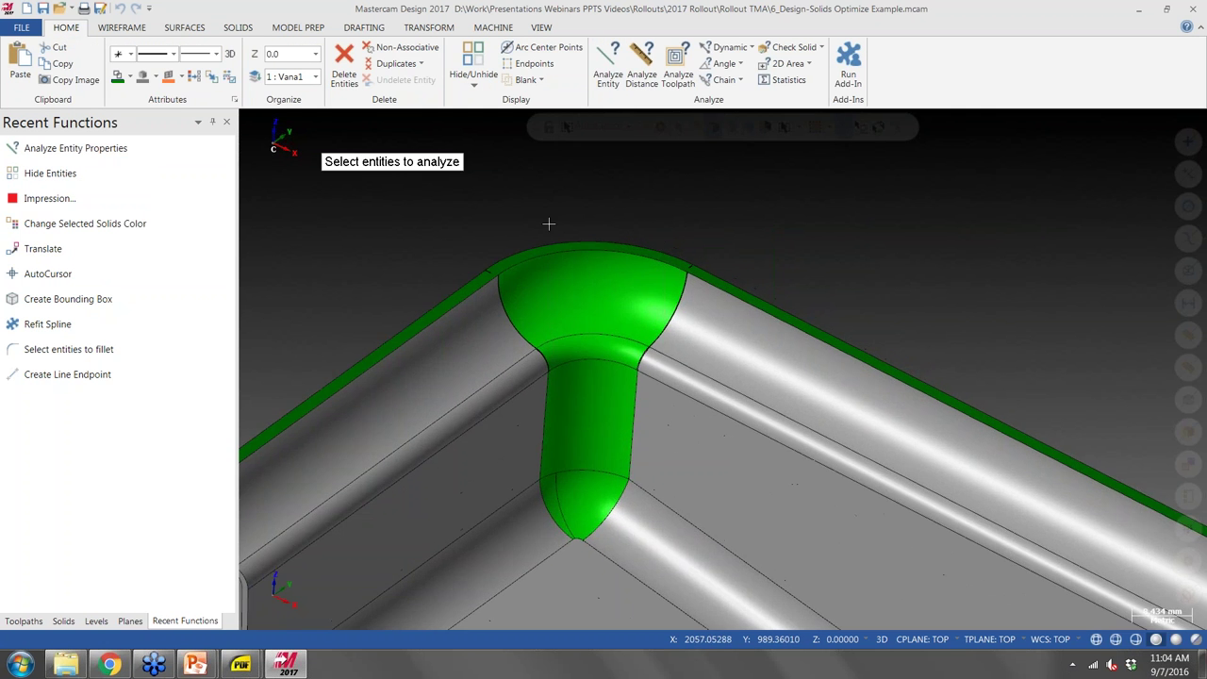
pyautogui.scroll(8, 668, 248)
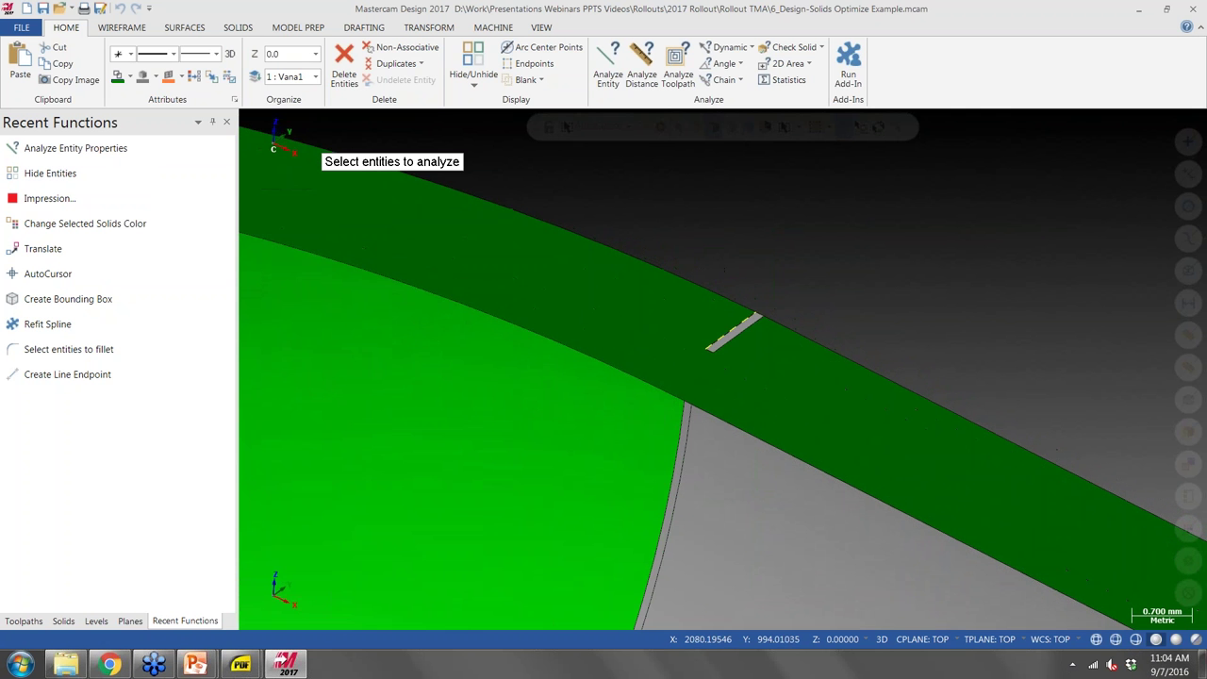
pyautogui.scroll(-3, 548, 331)
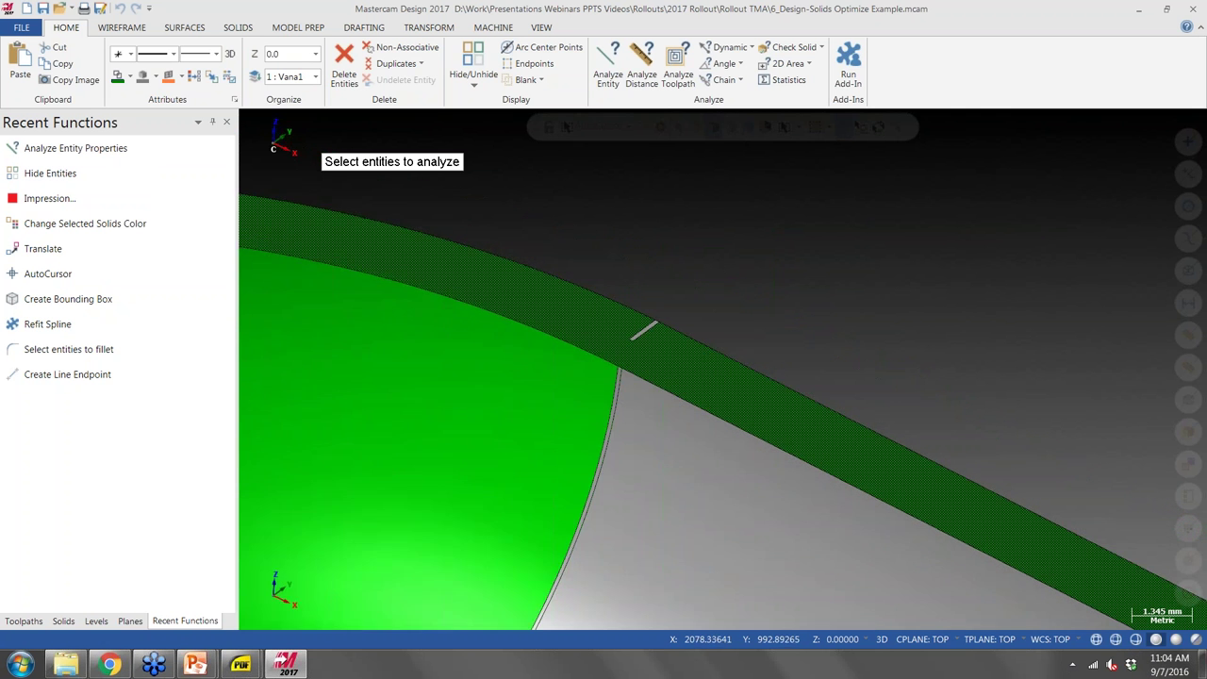
pyautogui.scroll(-5, 418, 296)
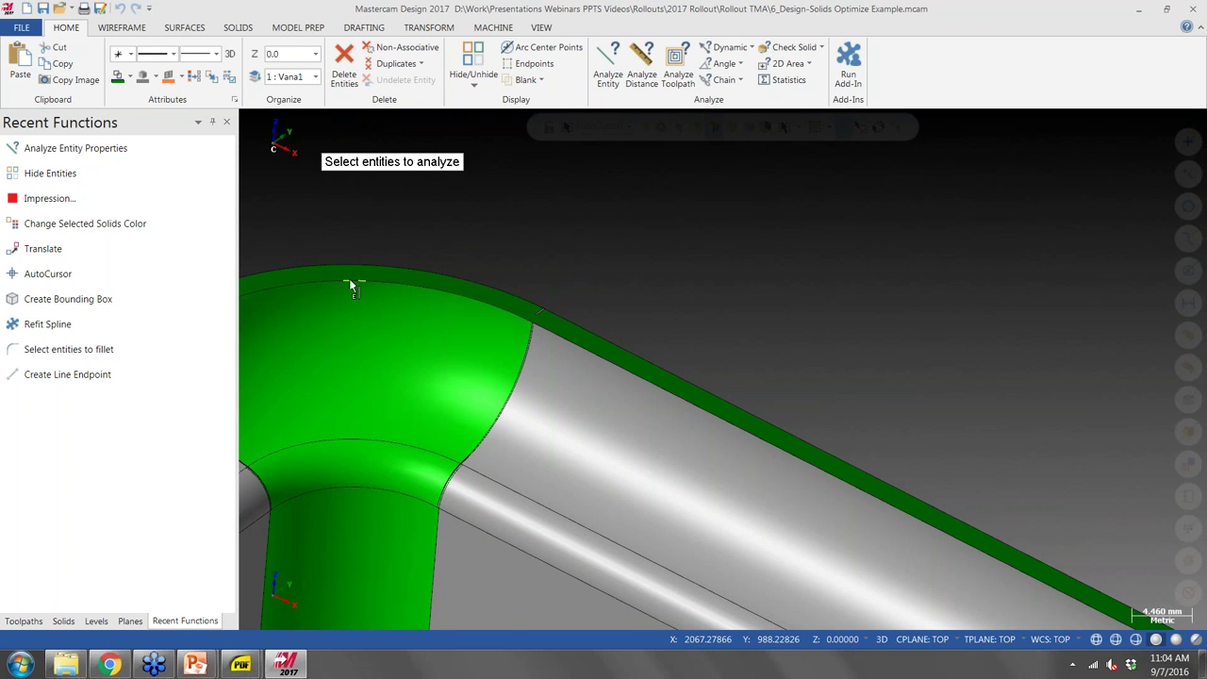
pyautogui.moveTo(349, 279); pyautogui.dragTo(386, 267, button='middle')
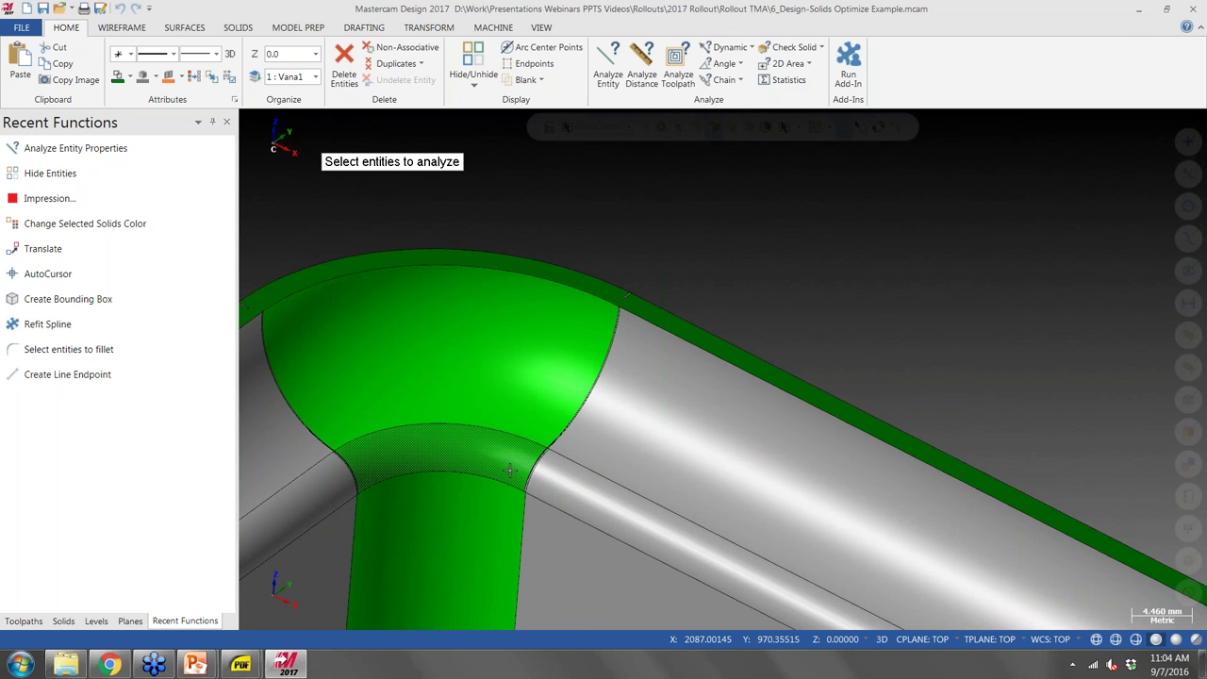
pyautogui.scroll(-2, 532, 479)
pyautogui.scroll(-4, 528, 483)
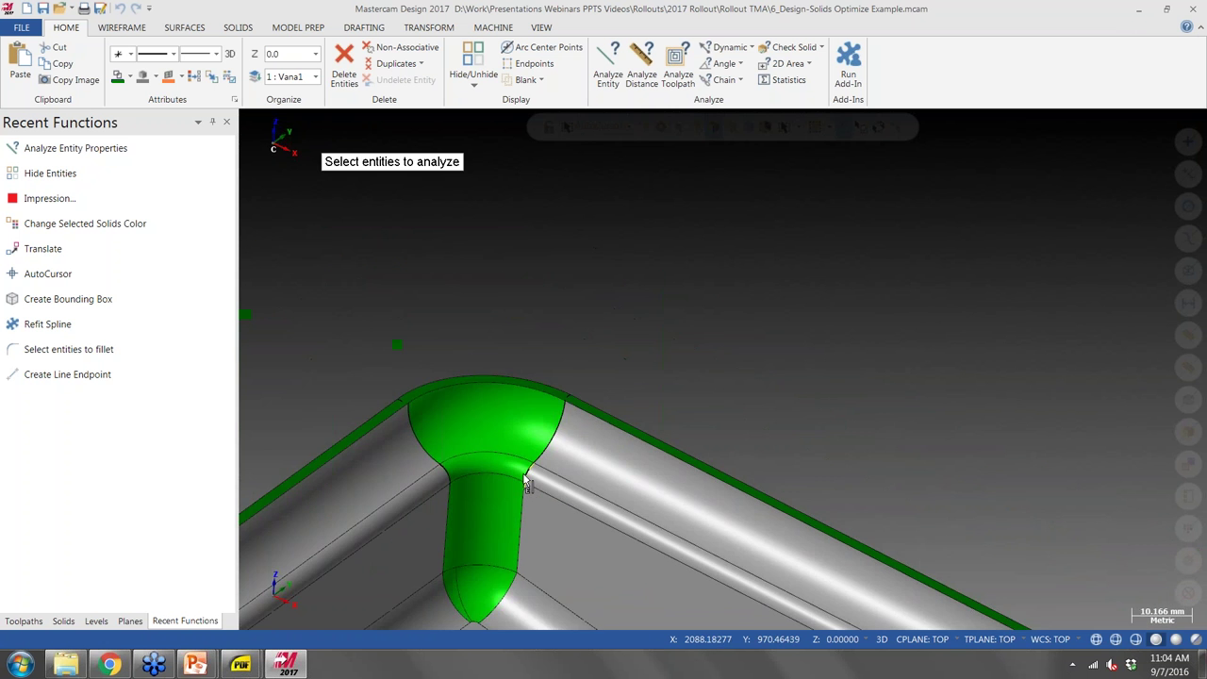
pyautogui.moveTo(565, 503); pyautogui.dragTo(617, 273, button='middle')
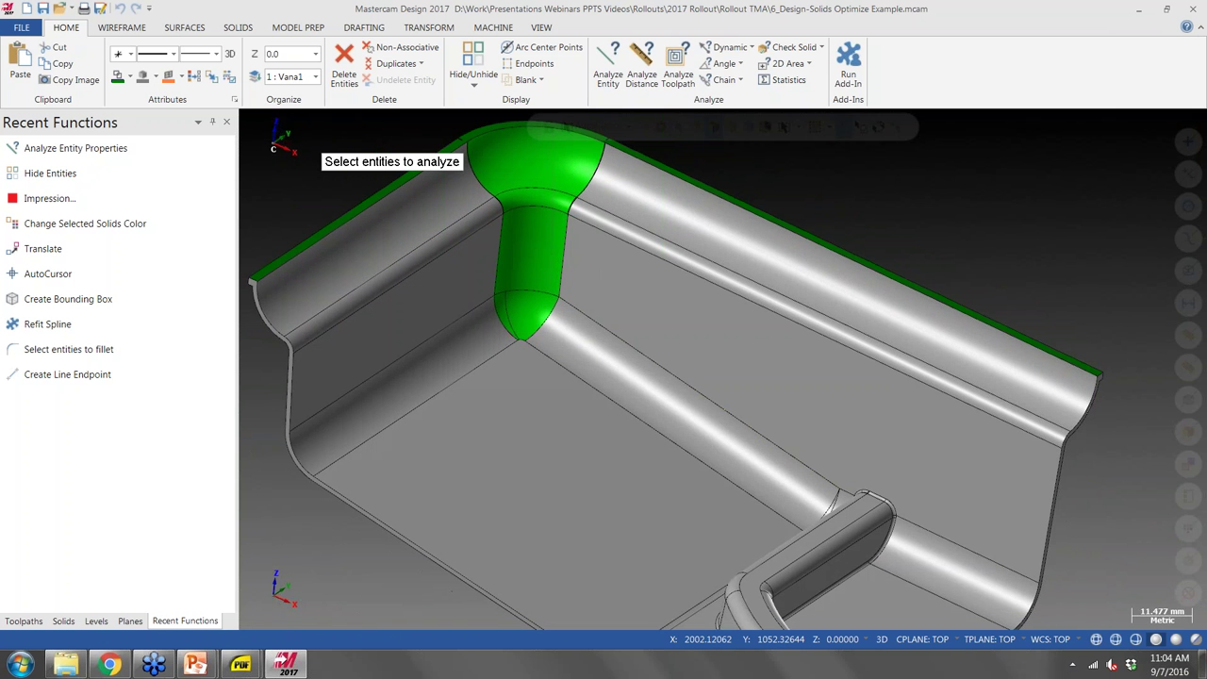
# Run Optimize on the entire solid body.
pyautogui.click(294, 27)
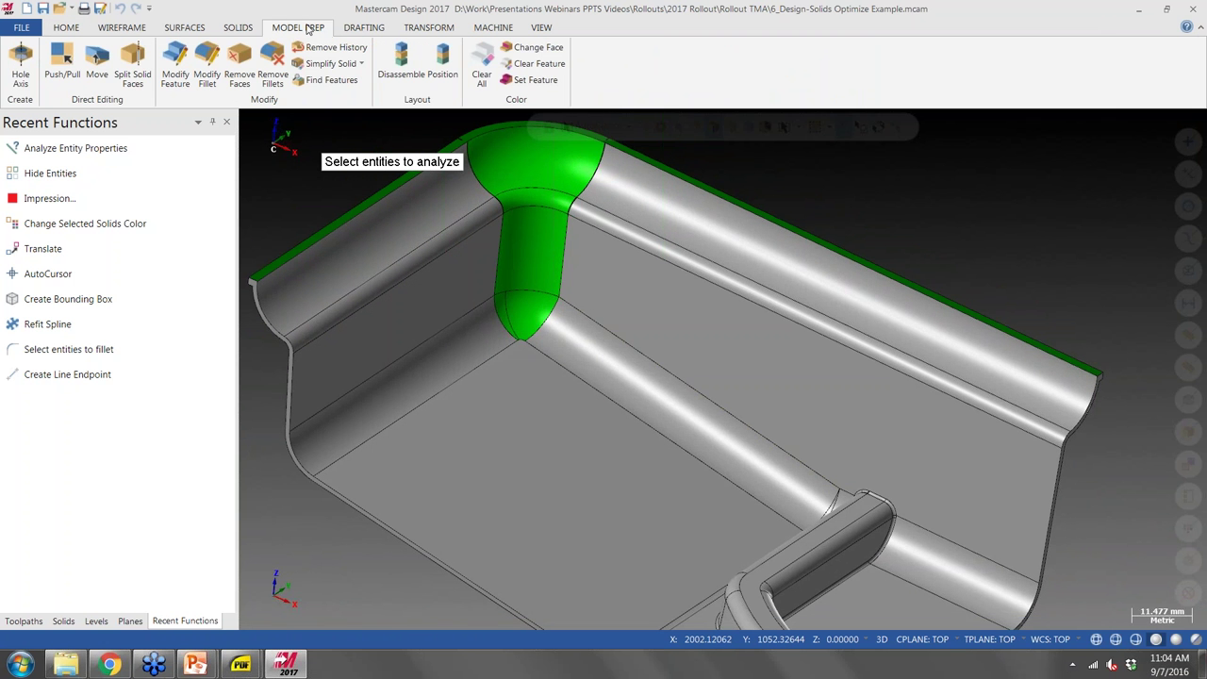
pyautogui.click(359, 64)
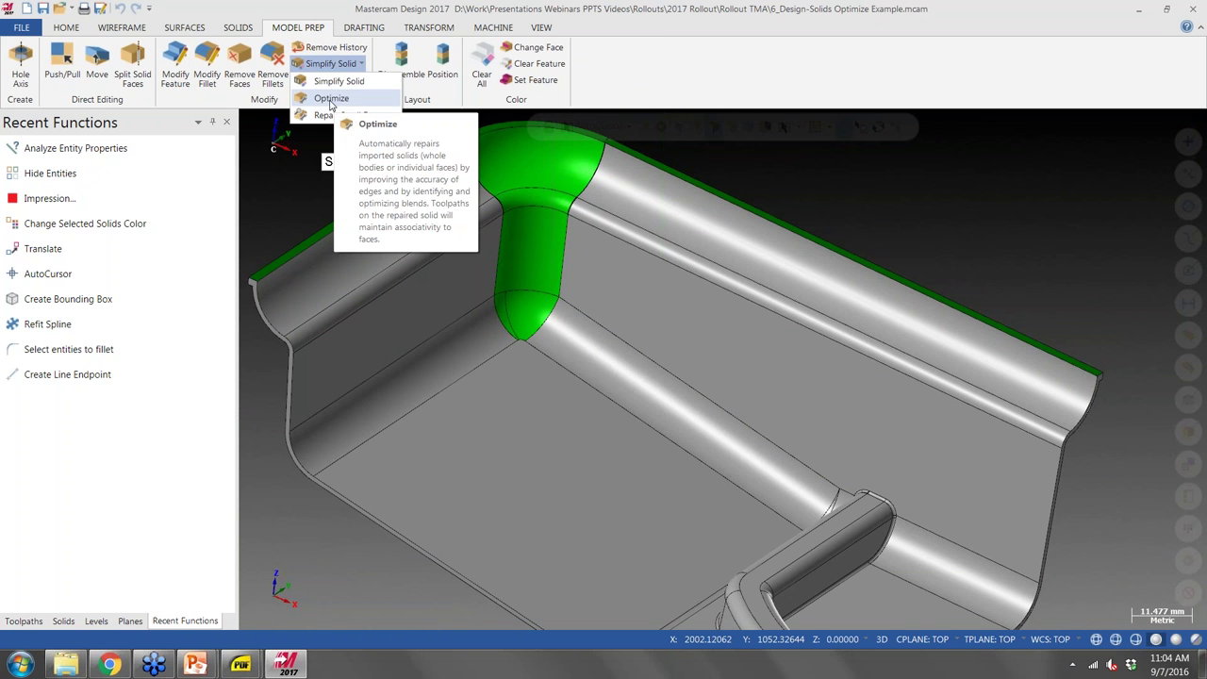
pyautogui.click(330, 99)
pyautogui.scroll(-2, 486, 189)
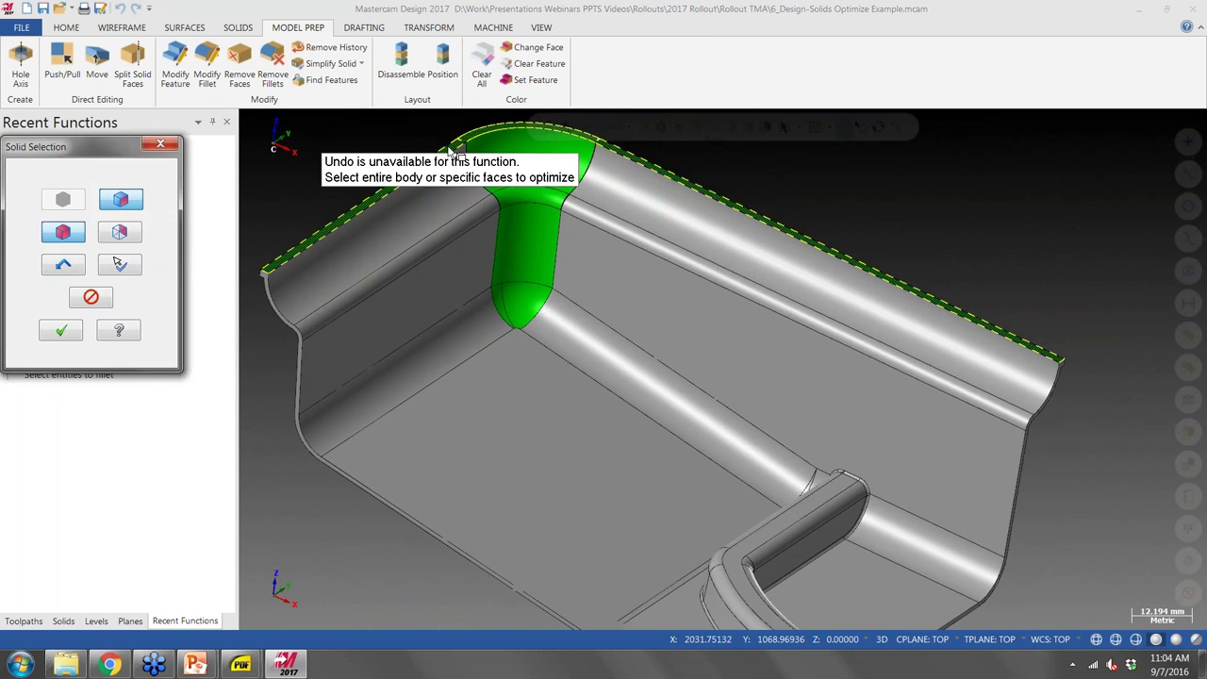
pyautogui.moveTo(486, 189); pyautogui.dragTo(527, 332, button='middle')
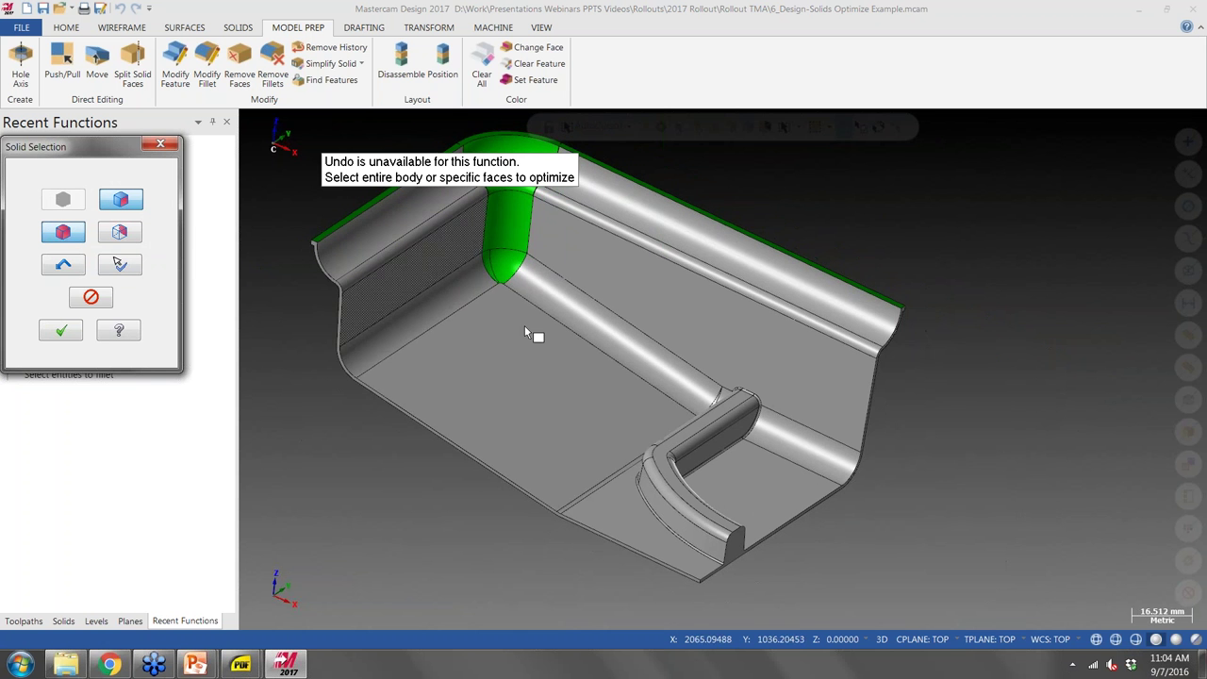
pyautogui.click(429, 315)
pyautogui.click(372, 221)
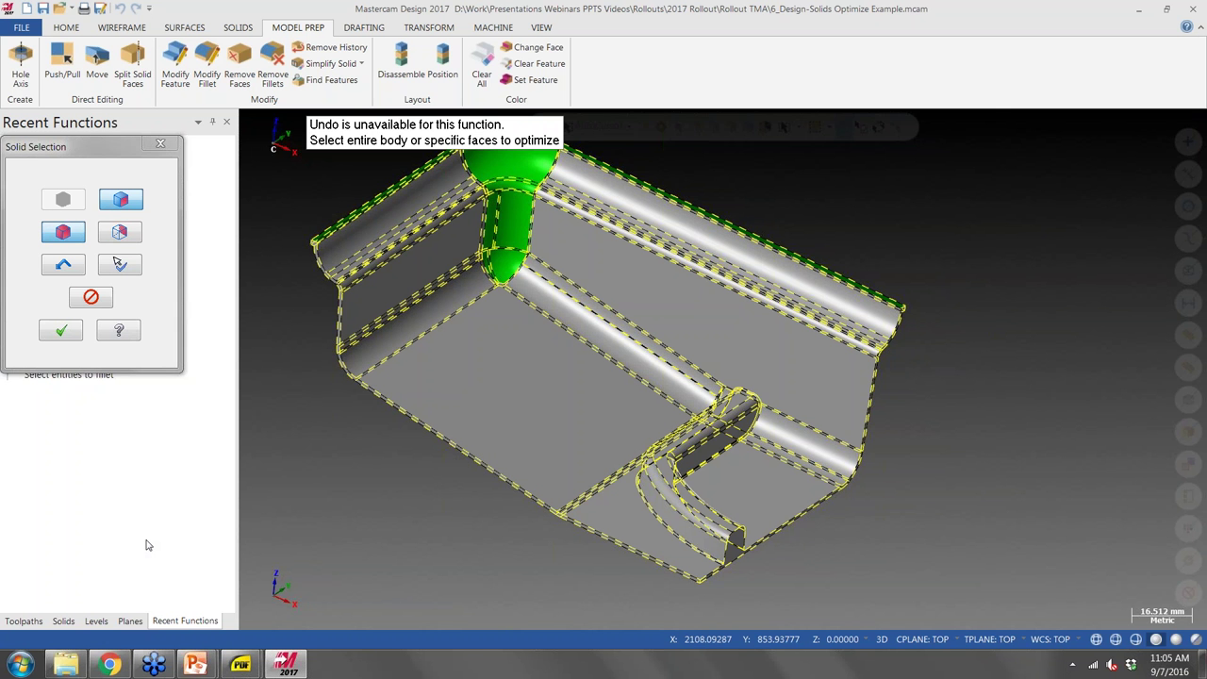
pyautogui.click(61, 332)
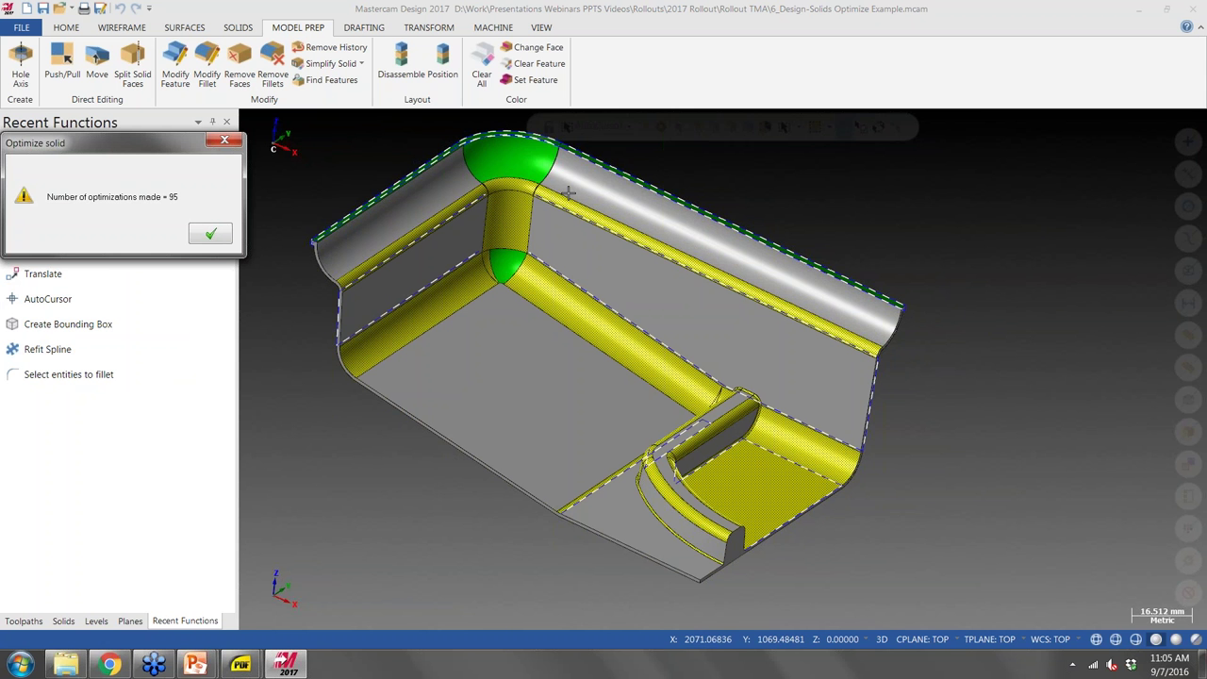
# Examine the highlighted faces and edges around the corner that Optimize changed, and close its report.
pyautogui.scroll(1, 657, 369)
pyautogui.scroll(3, 658, 370)
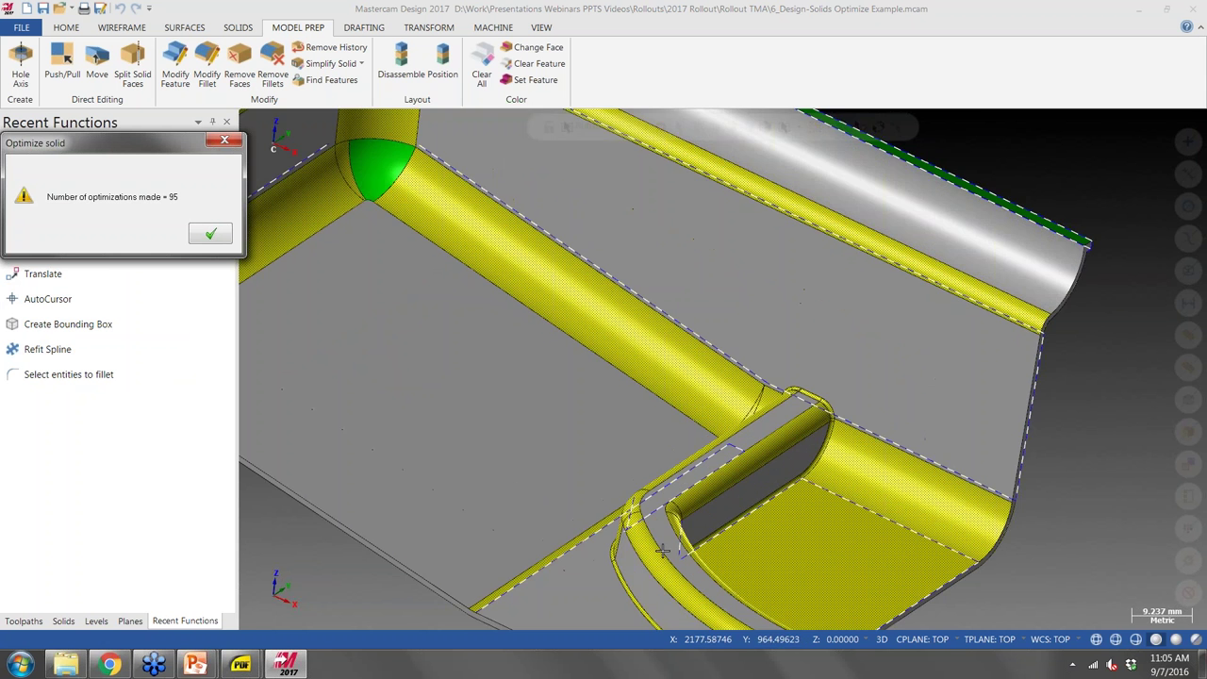
pyautogui.moveTo(677, 376); pyautogui.dragTo(660, 456, button='middle')
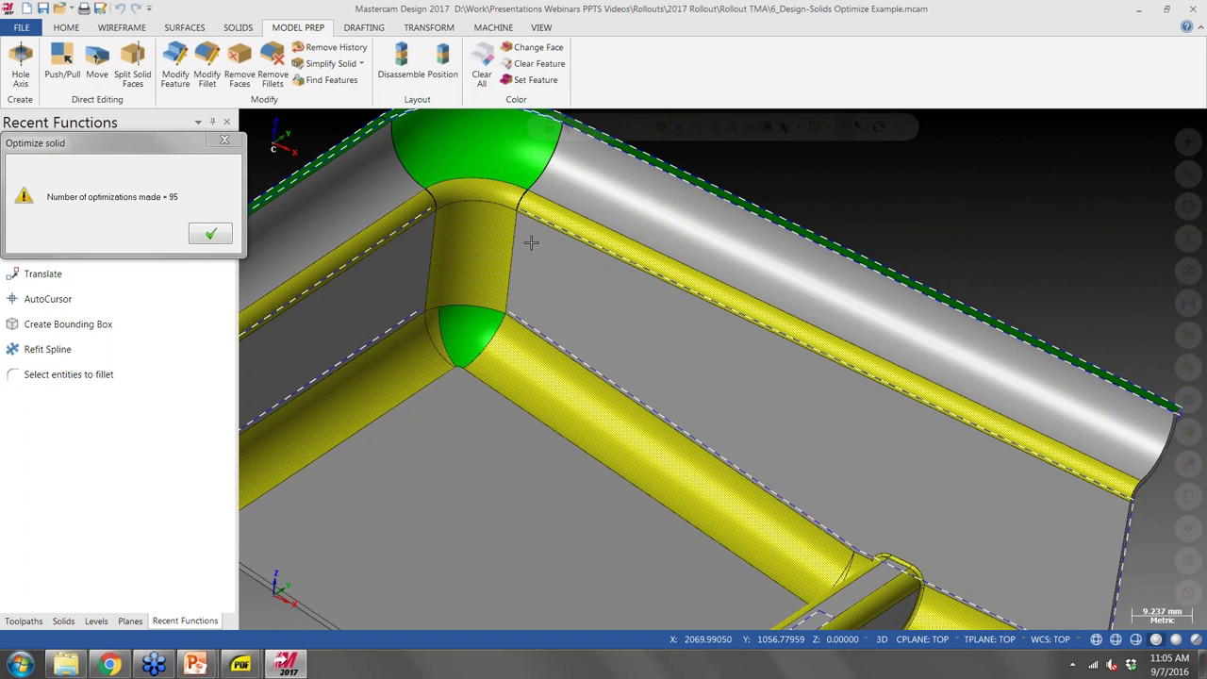
pyautogui.moveTo(532, 243); pyautogui.dragTo(469, 246, button='middle')
pyautogui.scroll(5, 616, 306)
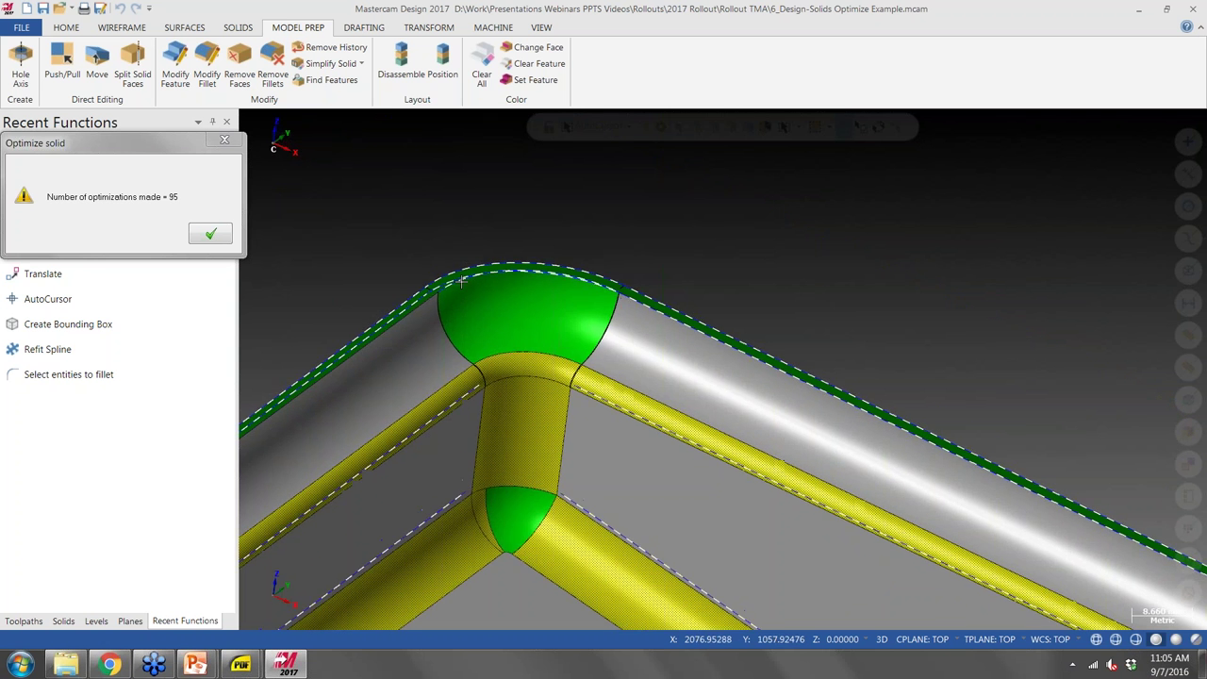
pyautogui.scroll(-3, 617, 306)
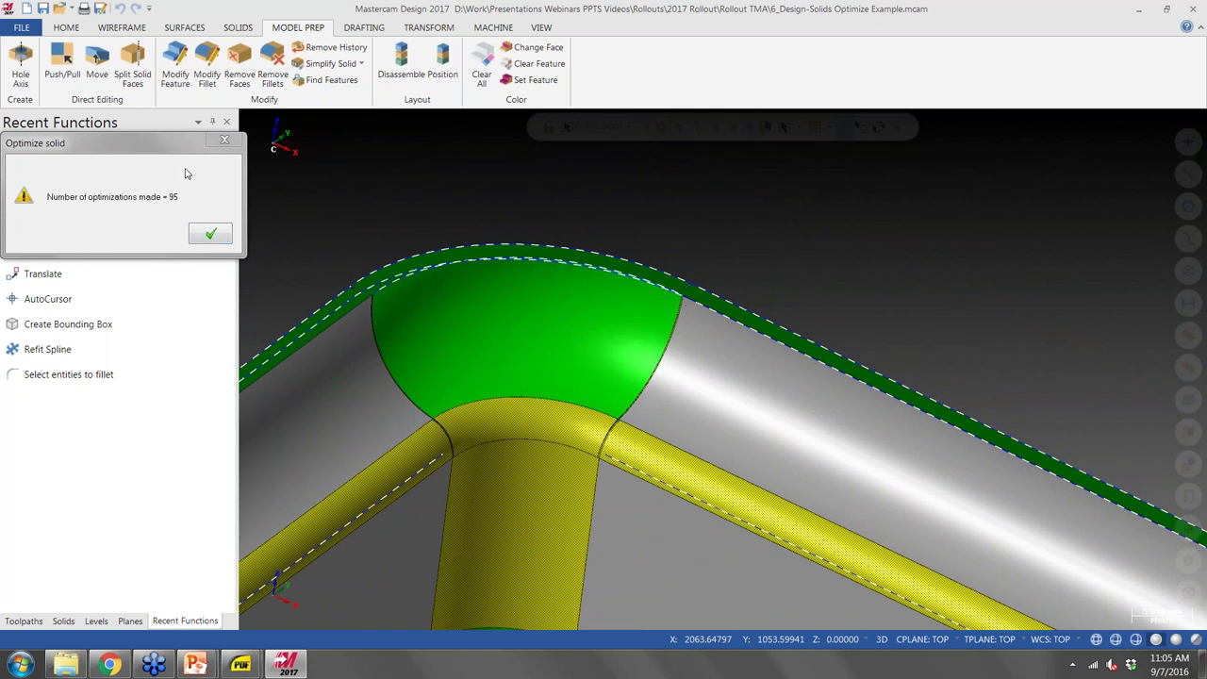
pyautogui.click(210, 234)
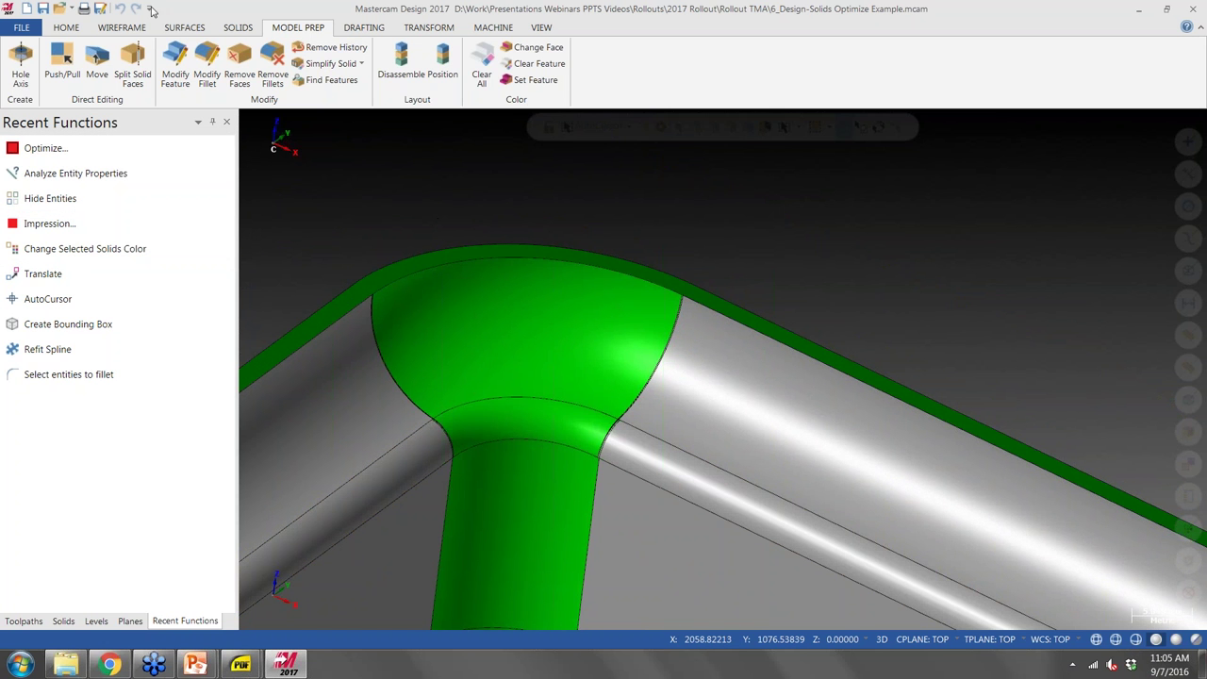
# Restart Analyze Entity and inspect the optimized rim, the corner fillet and the rounded patch at its lower end.
pyautogui.click(64, 28)
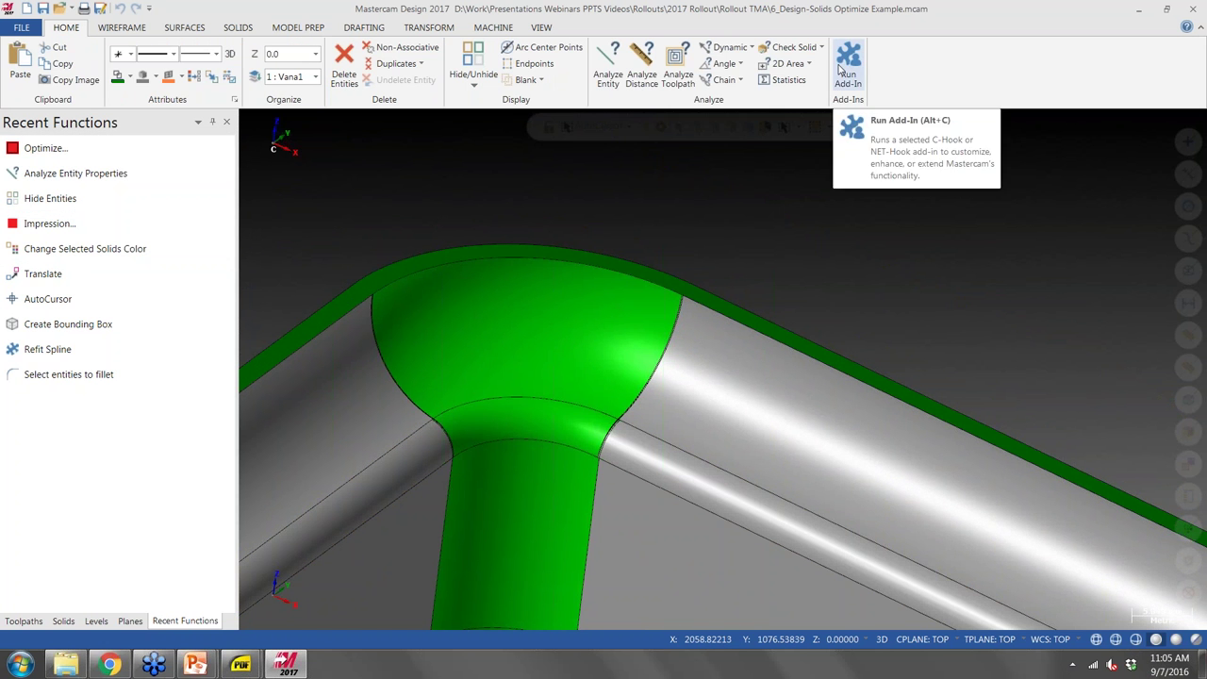
pyautogui.click(608, 68)
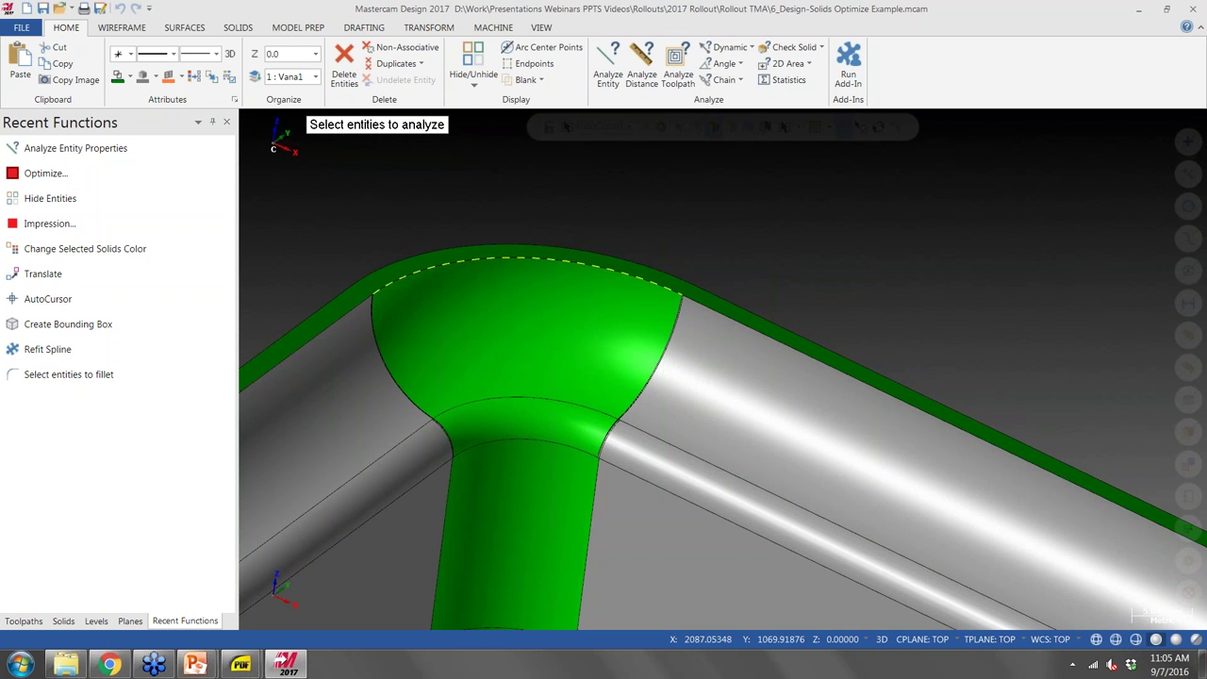
pyautogui.scroll(5, 683, 294)
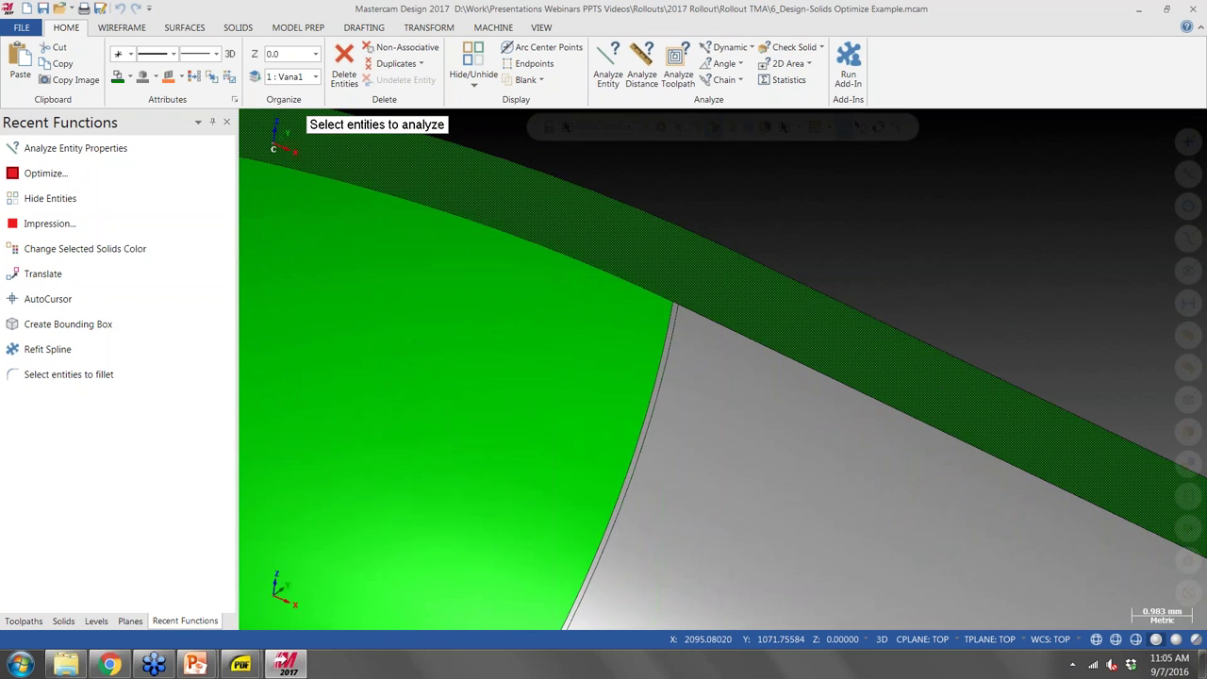
pyautogui.scroll(-5, 716, 275)
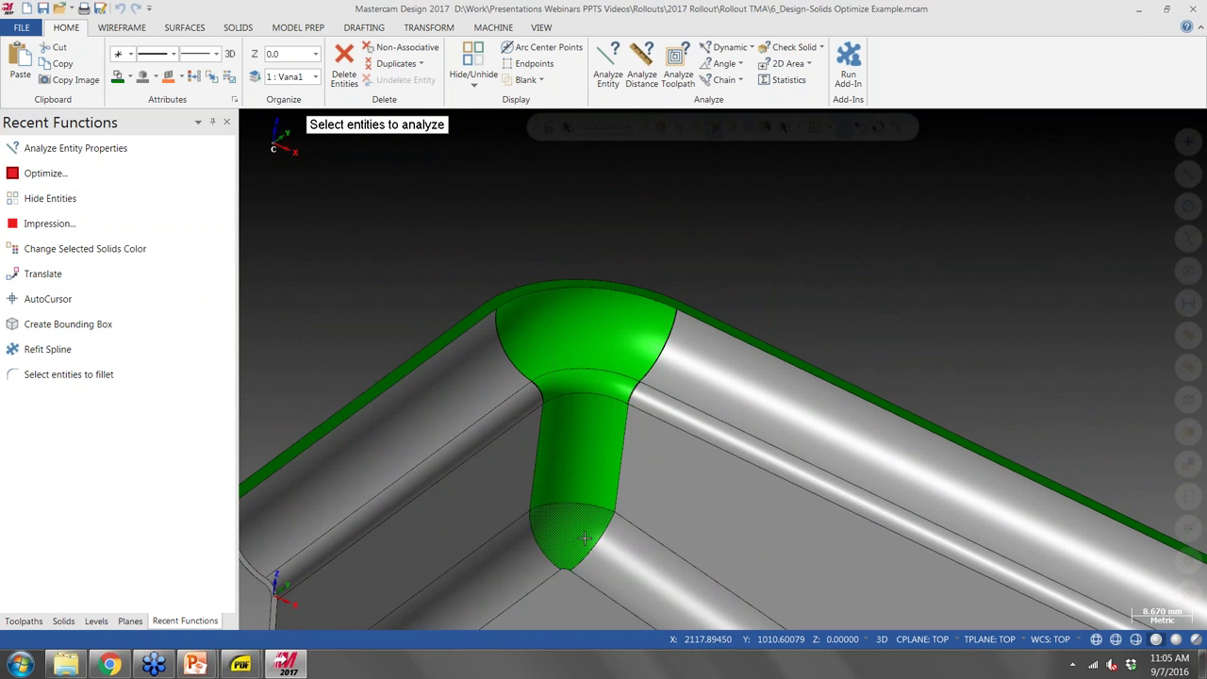
pyautogui.scroll(5, 577, 569)
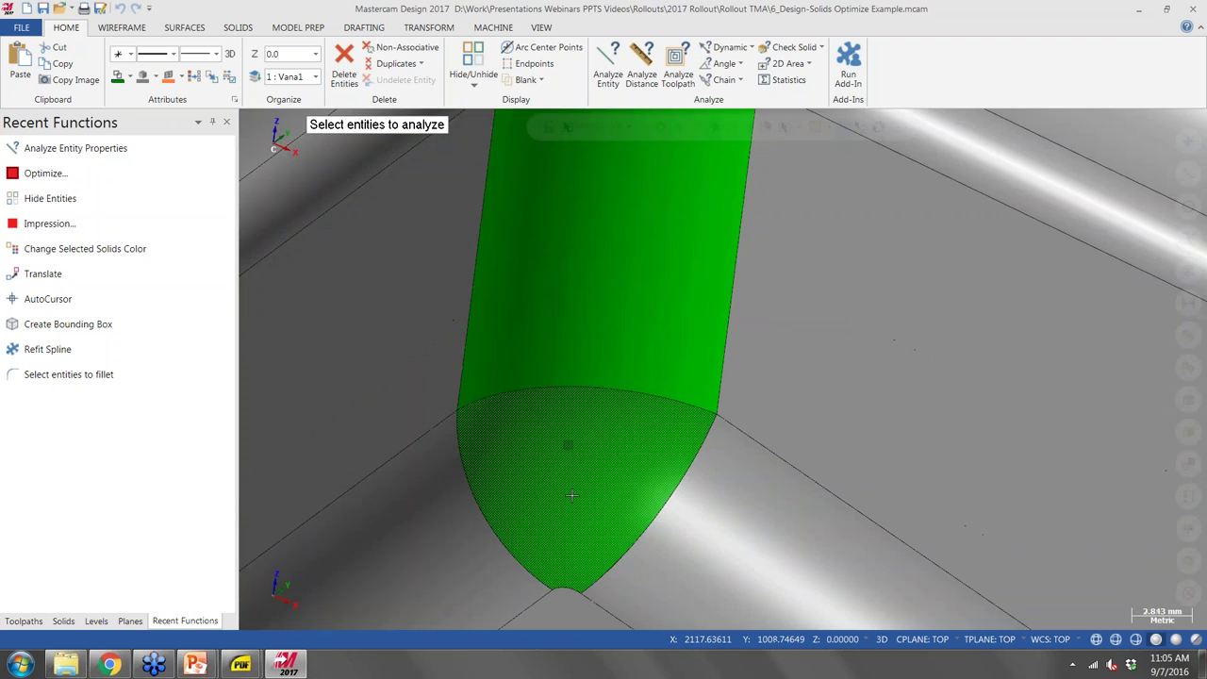
pyautogui.scroll(-3, 434, 391)
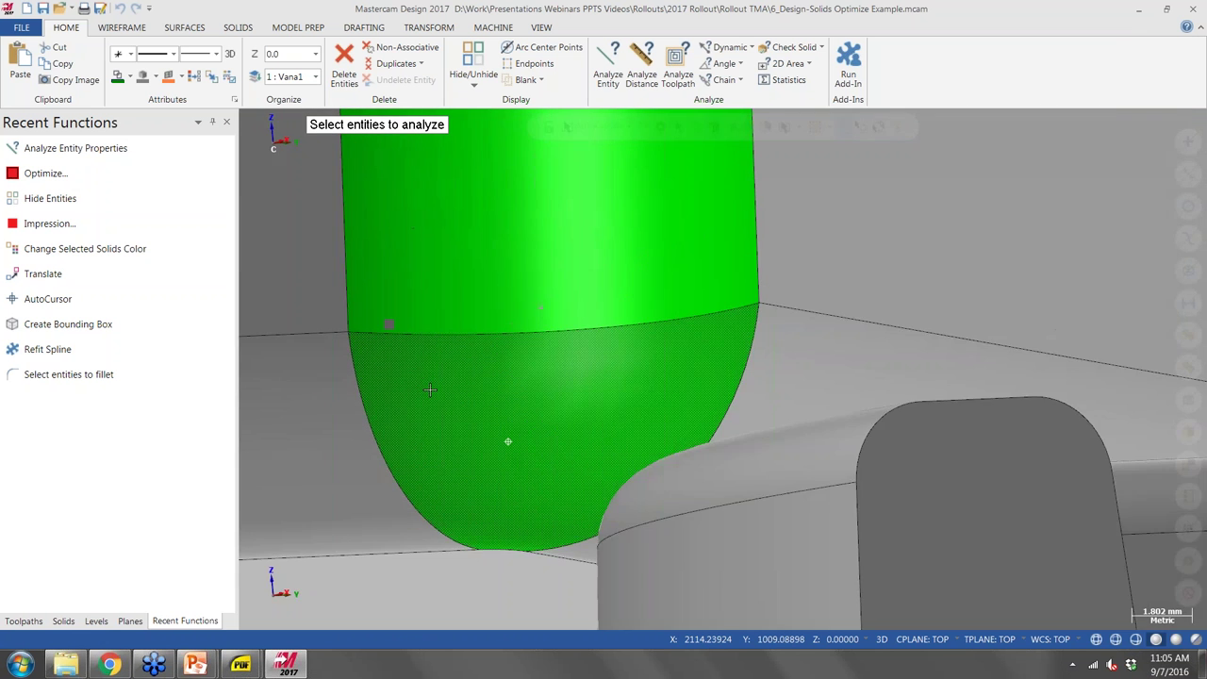
pyautogui.scroll(3, 453, 401)
pyautogui.scroll(-5, 452, 400)
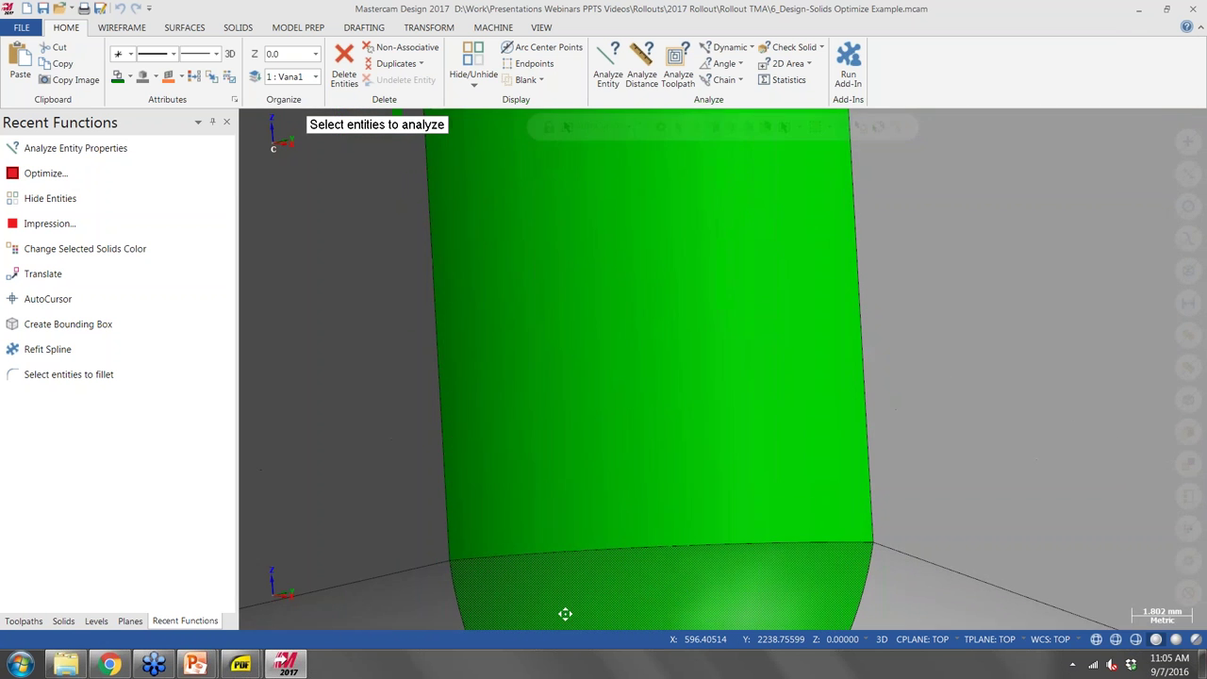
pyautogui.scroll(-4, 582, 291)
pyautogui.scroll(1, 582, 292)
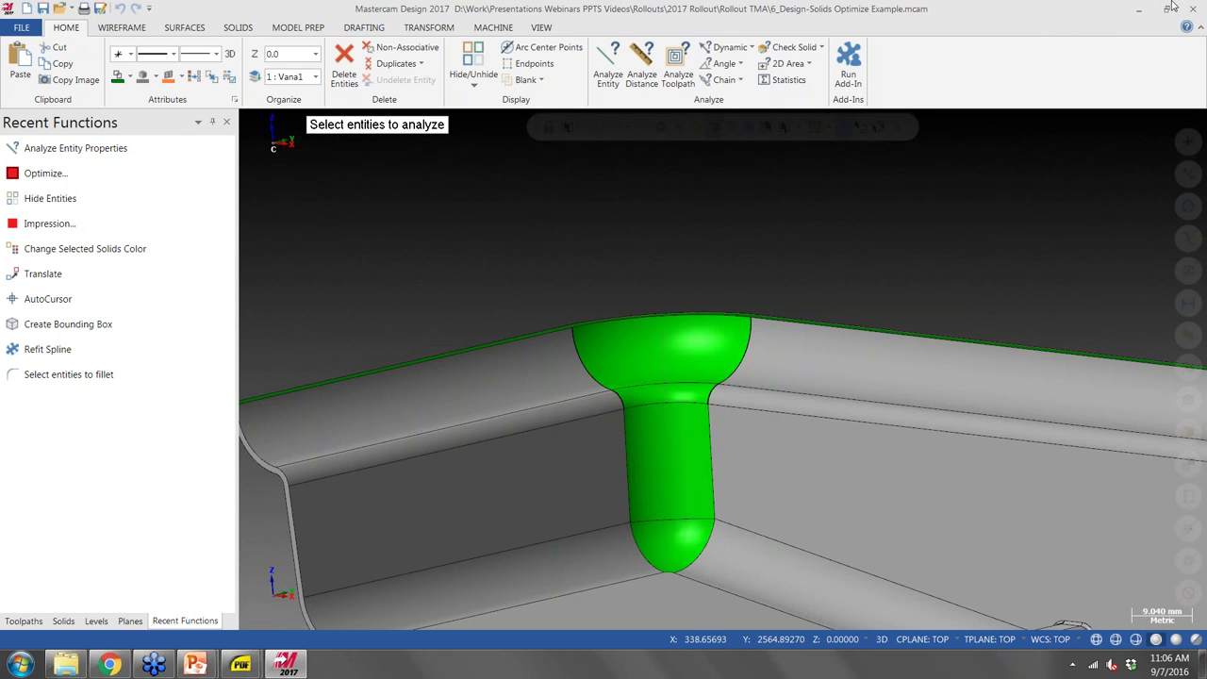
# Minimize Mastercam, return to it, and open the wireframe Fillet Entities function to show its style options, including Relief.
pyautogui.click(1139, 10)
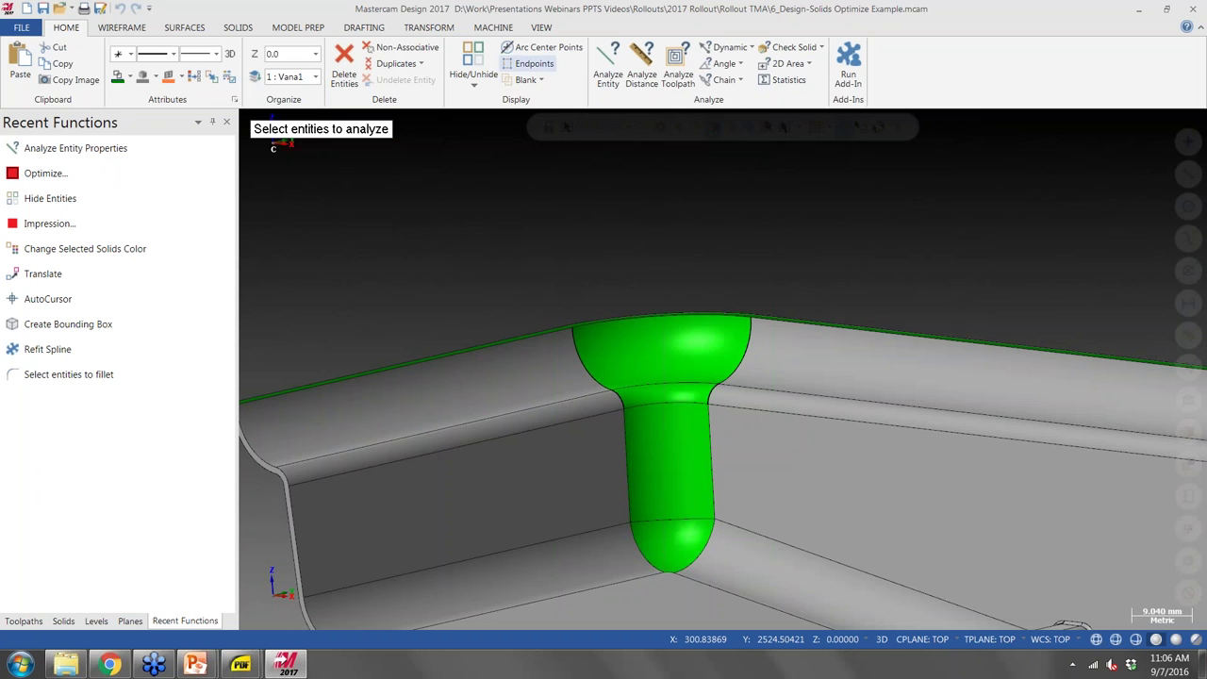
pyautogui.click(127, 29)
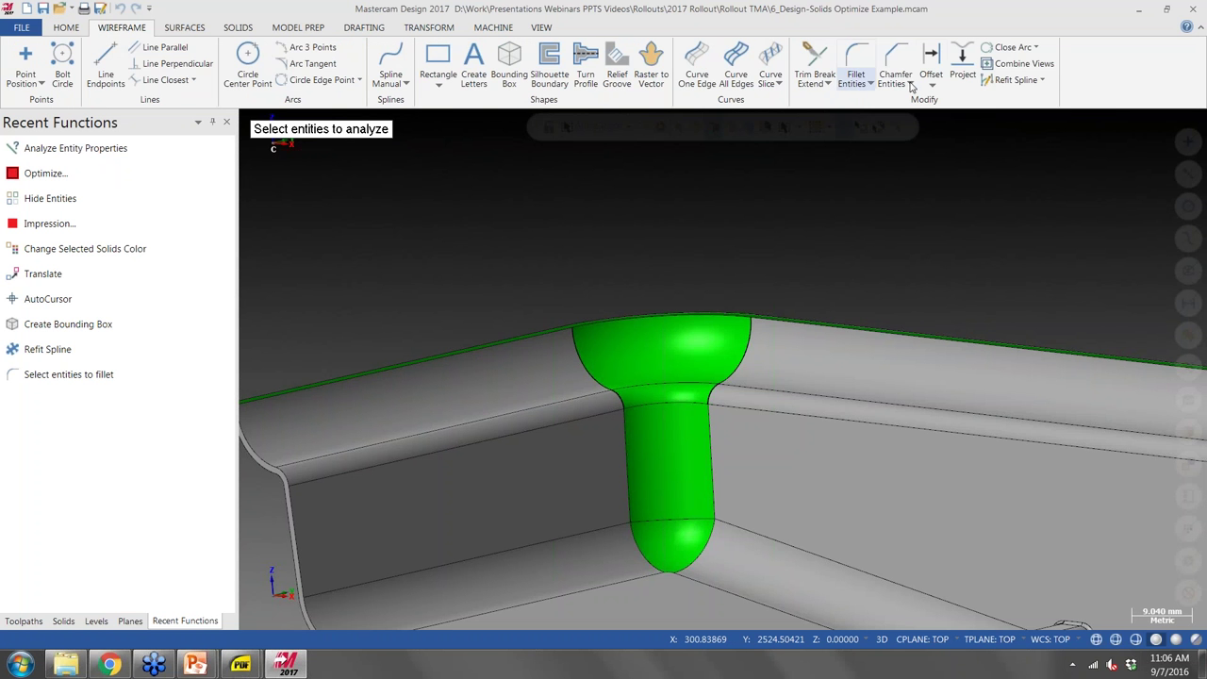
pyautogui.click(860, 83)
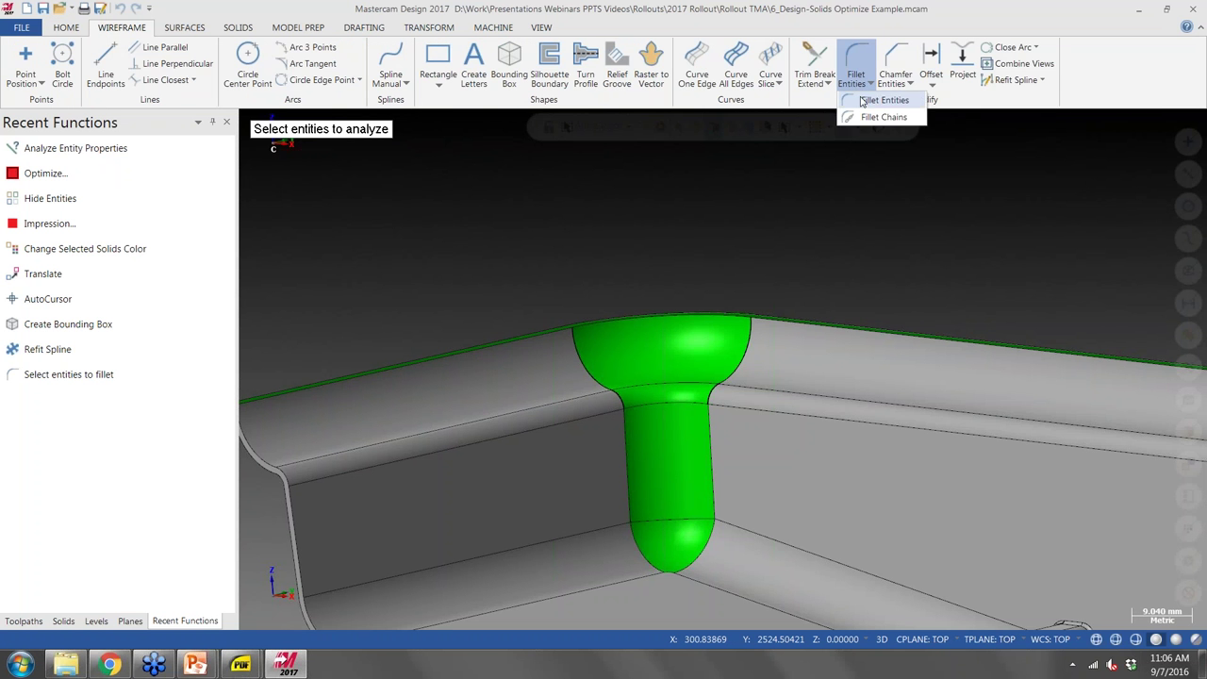
pyautogui.click(862, 101)
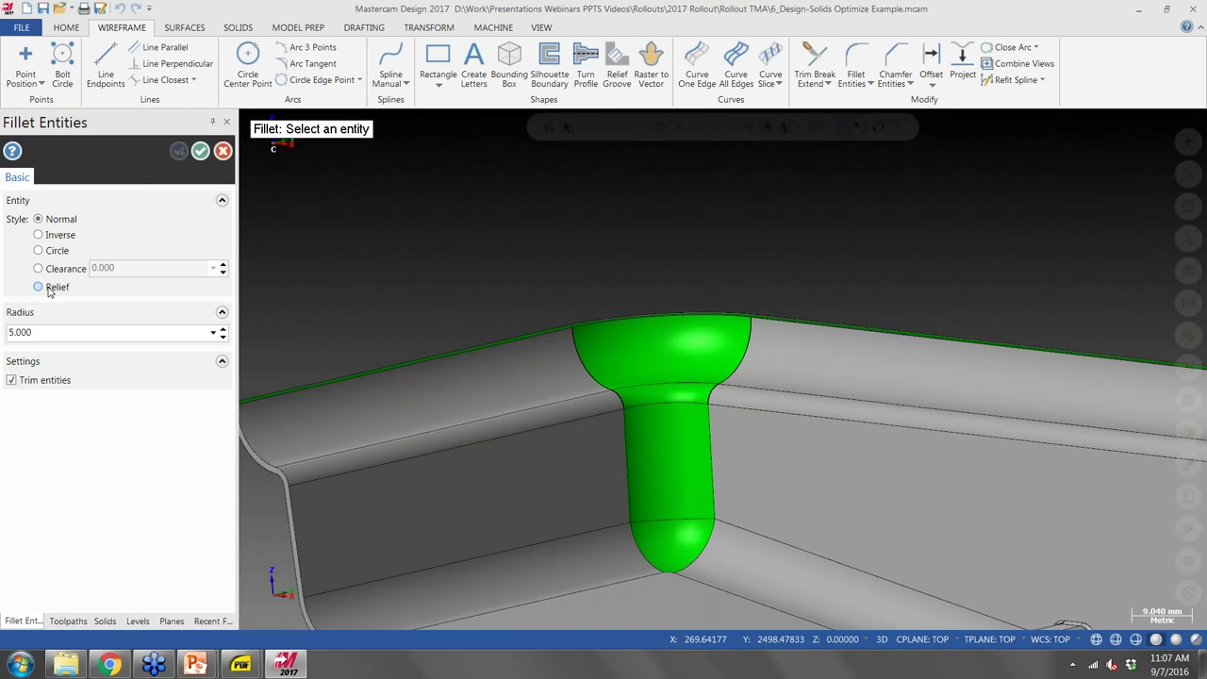
pyautogui.moveTo(49, 291)
# Open 7__simulator_Hydraulic Manifold Chamfered-Inch.mcam from the Rollout TMA folder, discarding changes to the current part and switching units to English.
pyautogui.click(67, 666)
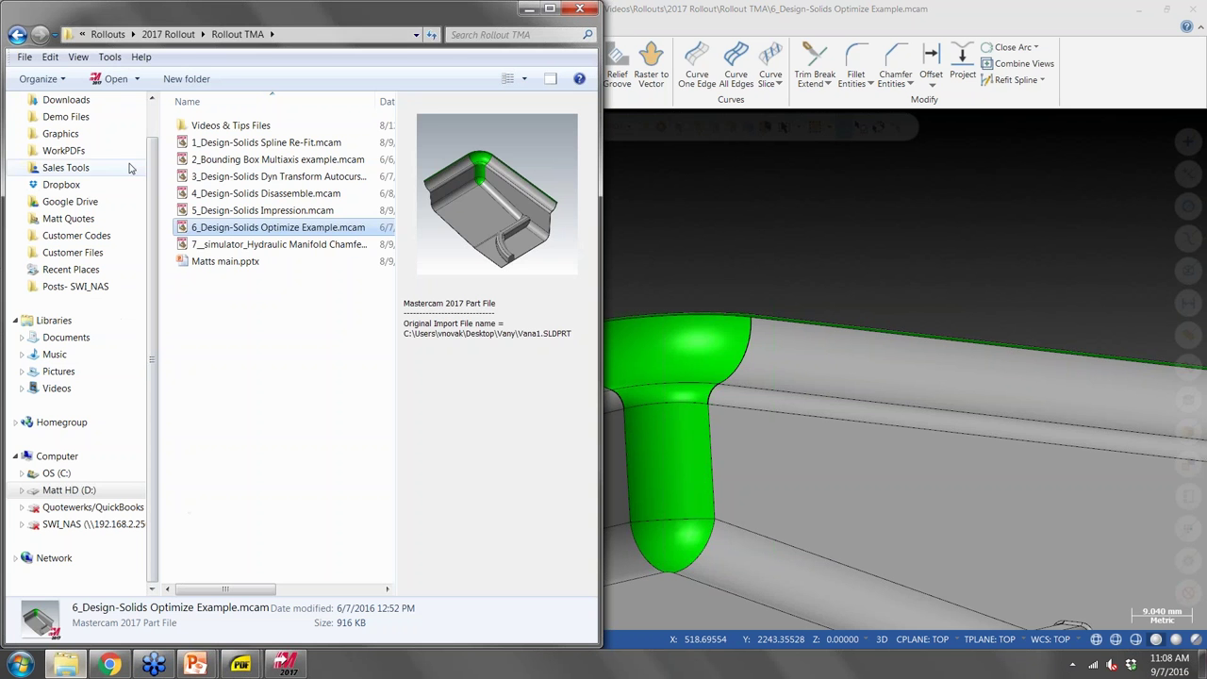
pyautogui.click(189, 245)
pyautogui.moveTo(188, 245); pyautogui.dragTo(876, 262)
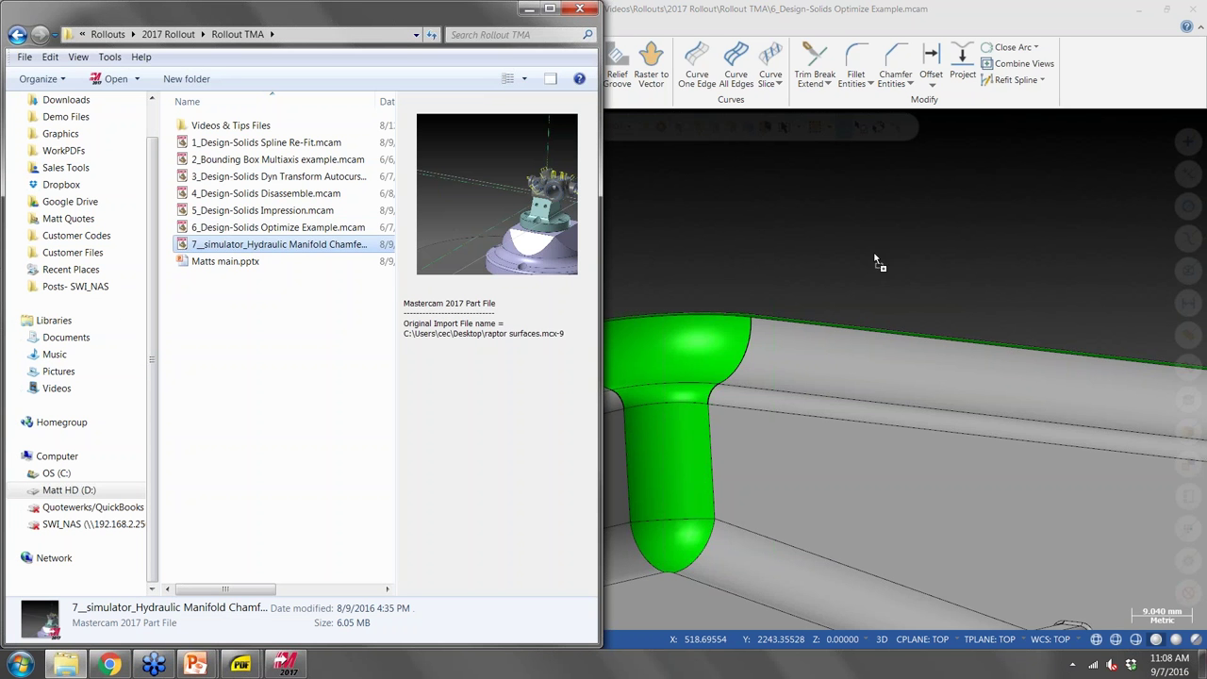
pyautogui.click(658, 272)
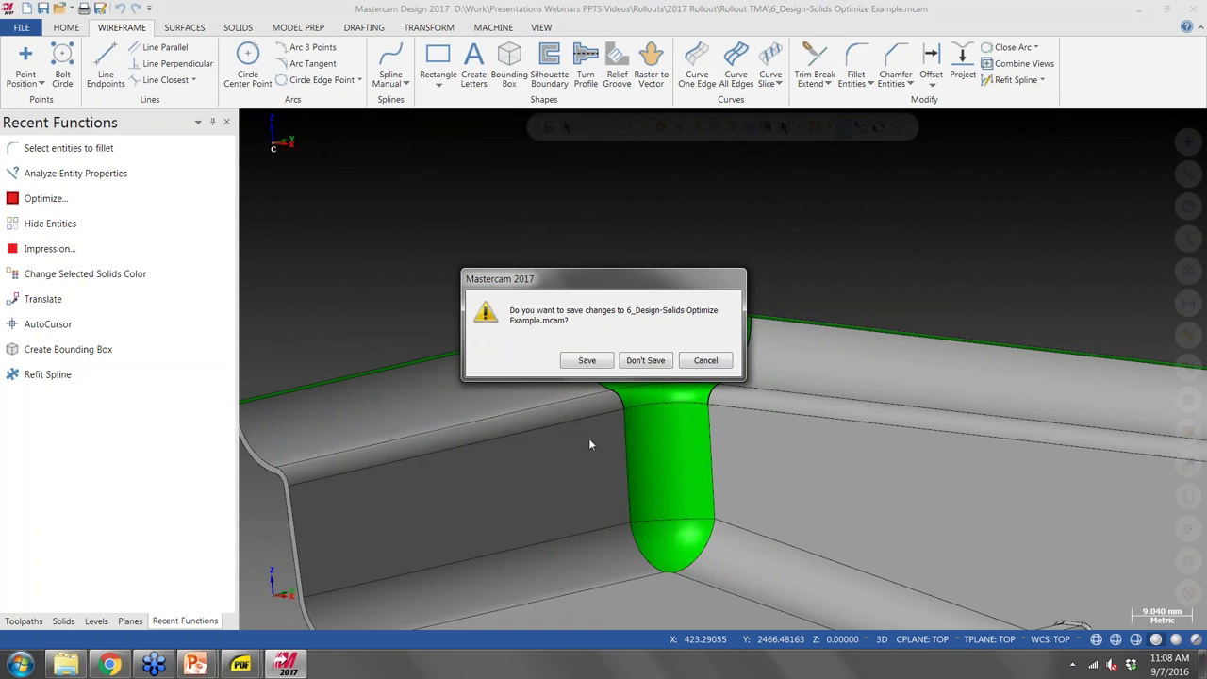
pyautogui.click(639, 361)
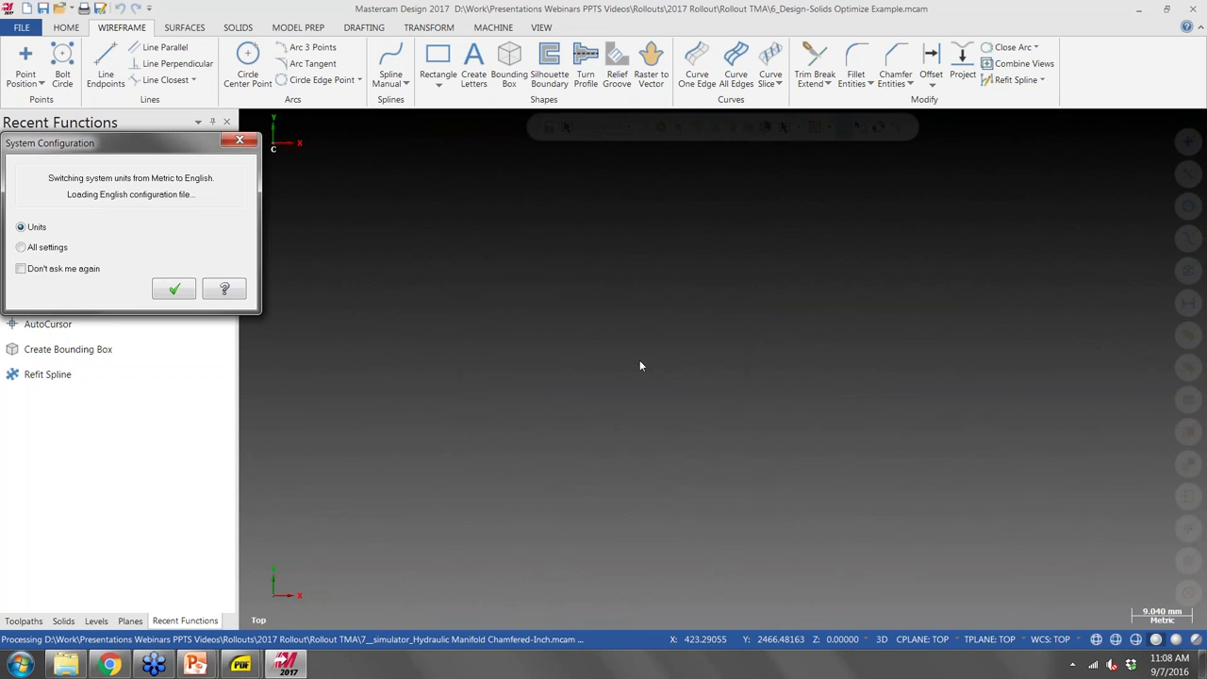
pyautogui.click(169, 288)
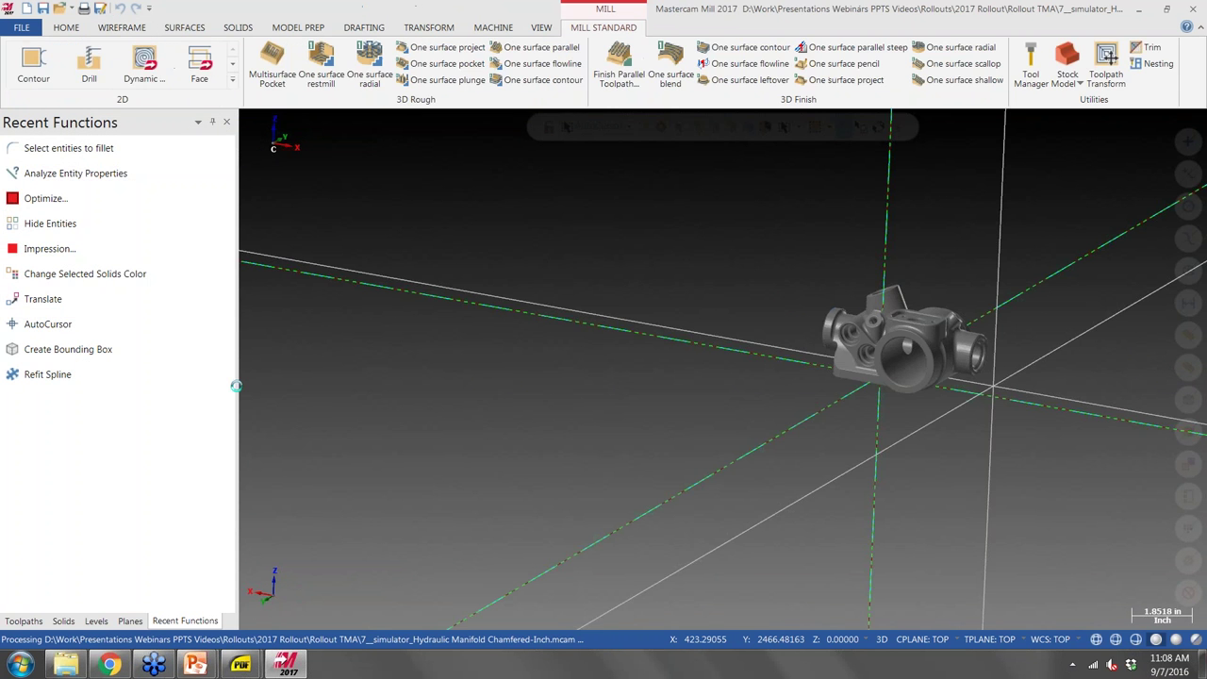
# Show the part's toolpath operations and inspect the manifold mounted on its fixture and the machine table.
pyautogui.click(24, 620)
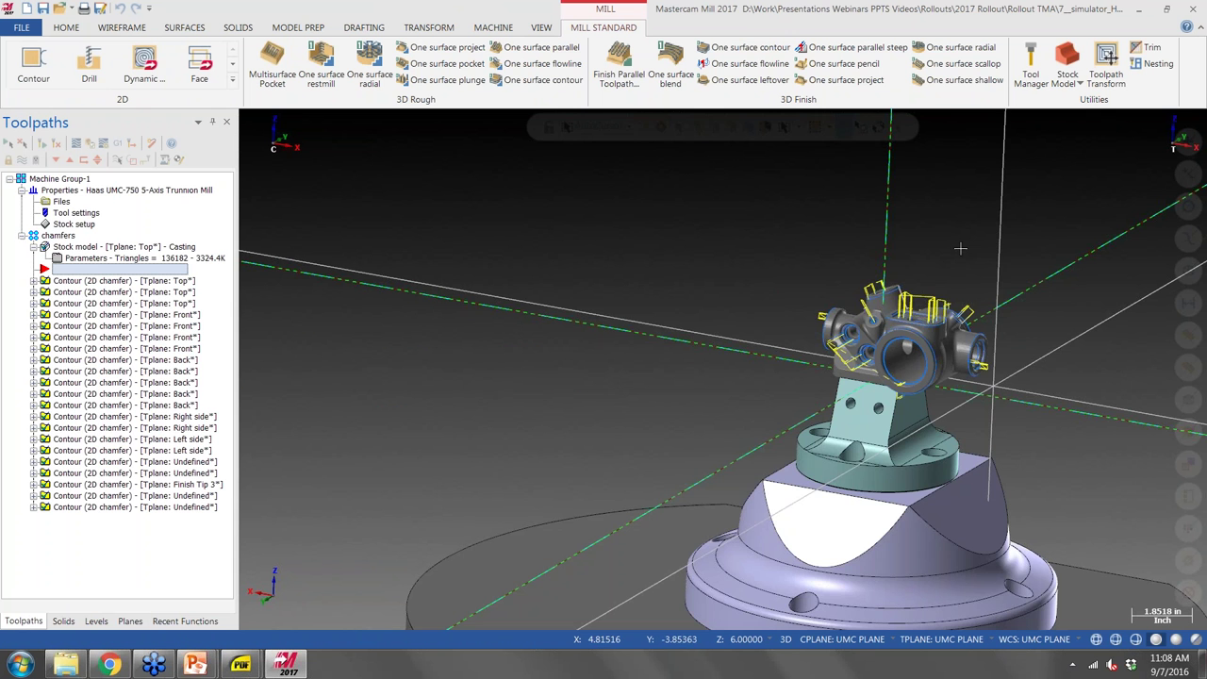
pyautogui.moveTo(722, 369); pyautogui.dragTo(838, 235, button='middle')
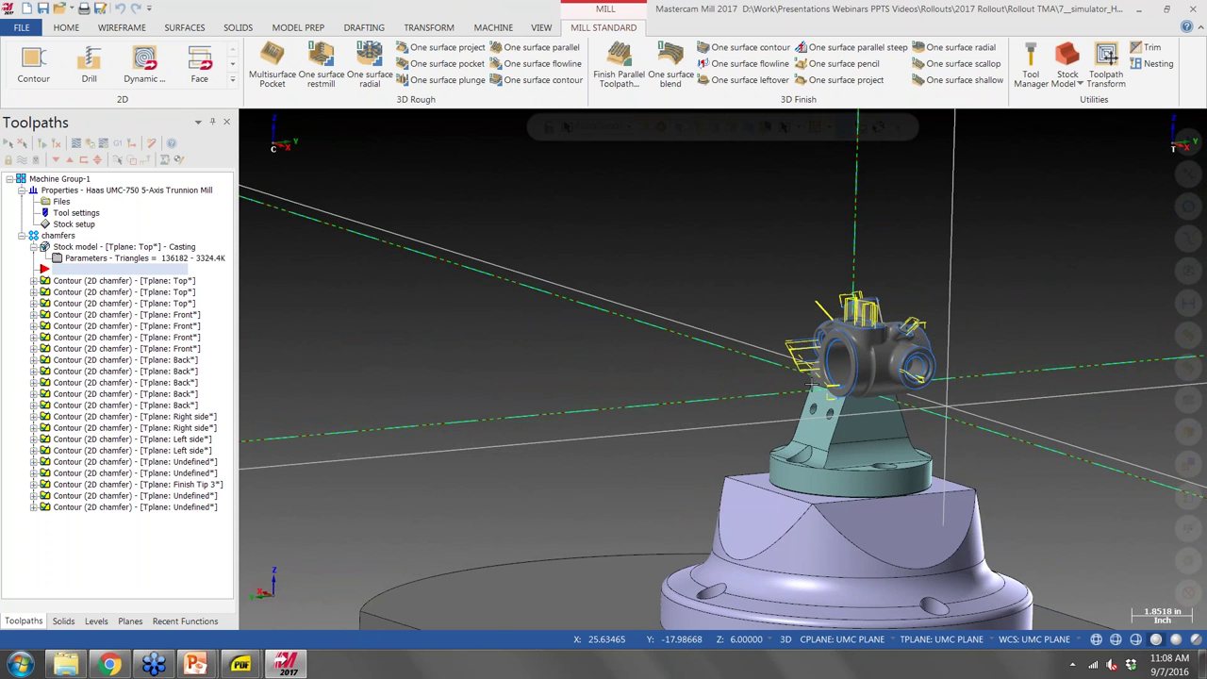
pyautogui.scroll(-2, 813, 383)
pyautogui.scroll(-2, 812, 387)
pyautogui.moveTo(813, 387); pyautogui.dragTo(681, 332, button='middle')
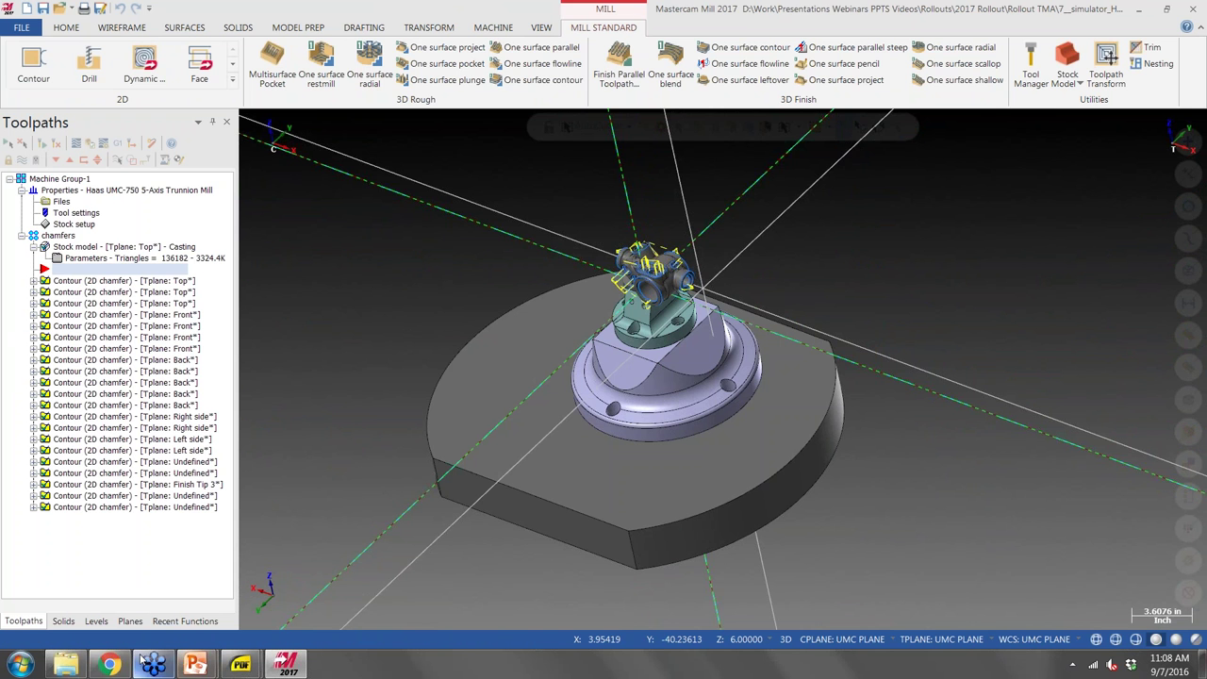
# Switch to the PowerPoint slide show, advance through the simulator overview to the Fixture Support slide, and return to Mastercam.
pyautogui.moveTo(219, 667)
pyautogui.click(320, 584)
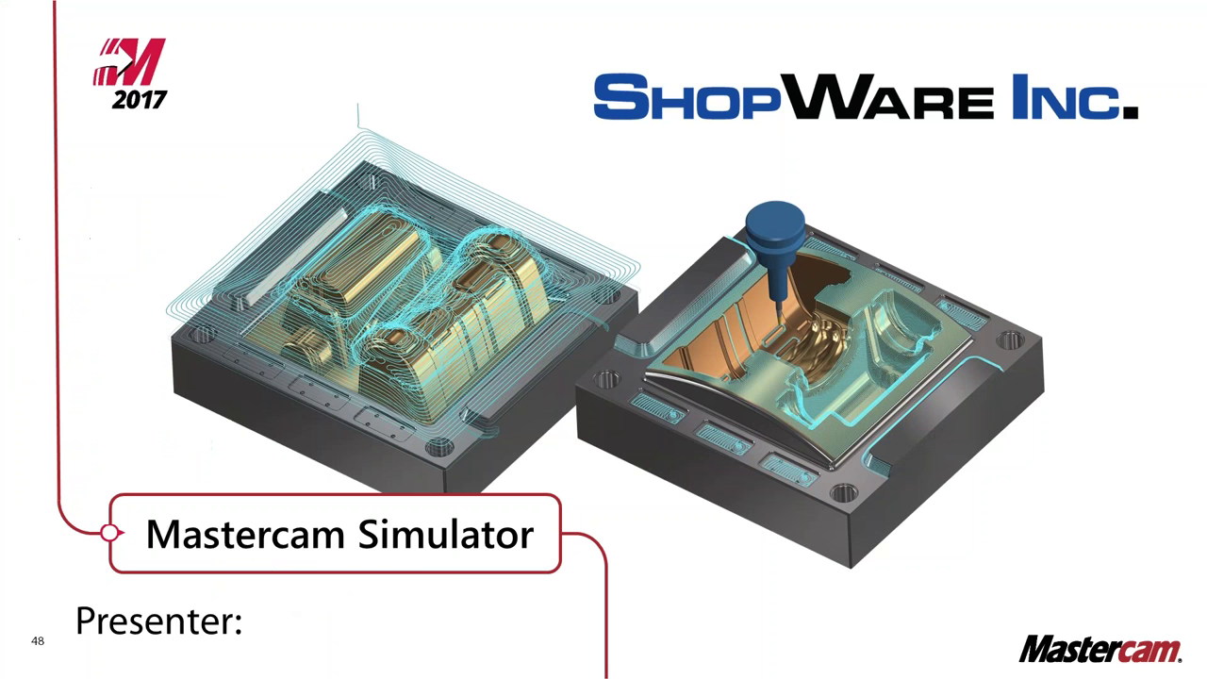
pyautogui.click(447, 377)
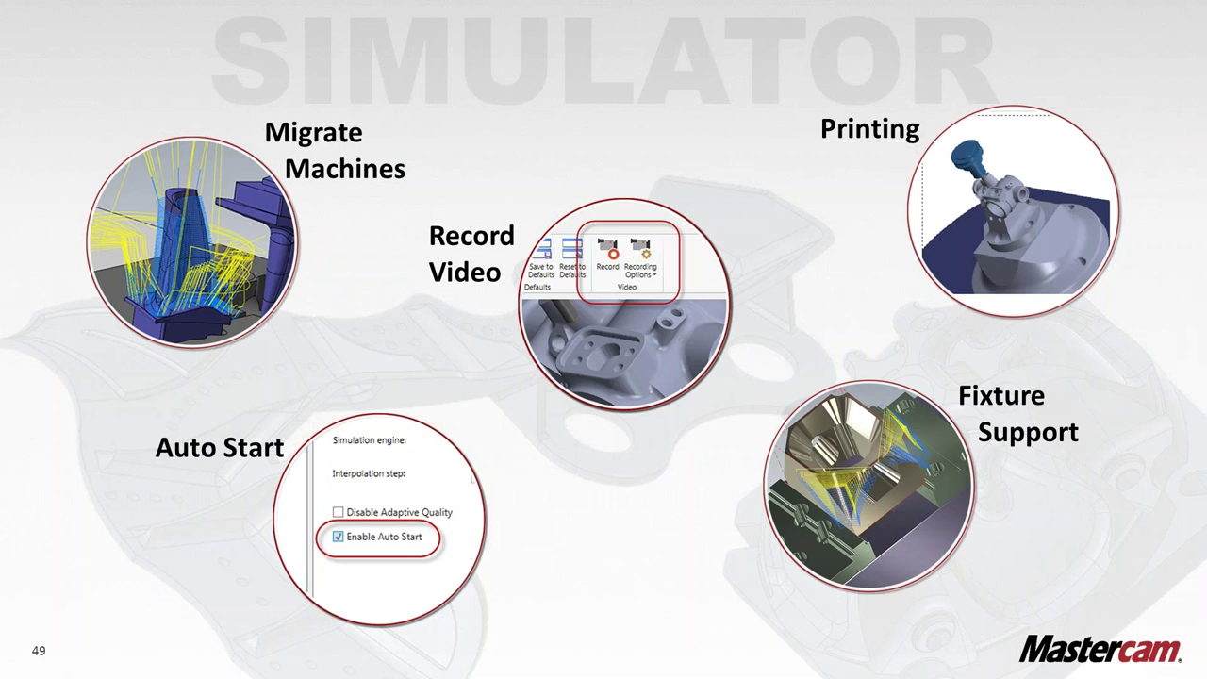
pyautogui.press('Right')
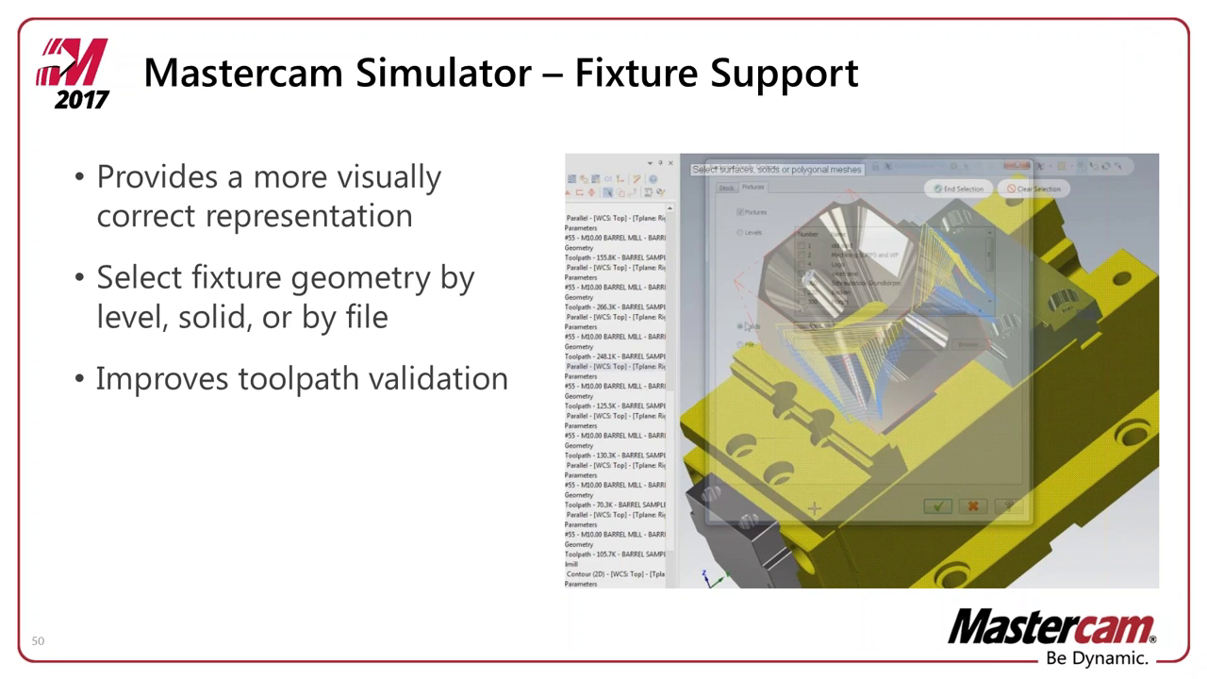
pyautogui.hotkey('alt', 'Tab')
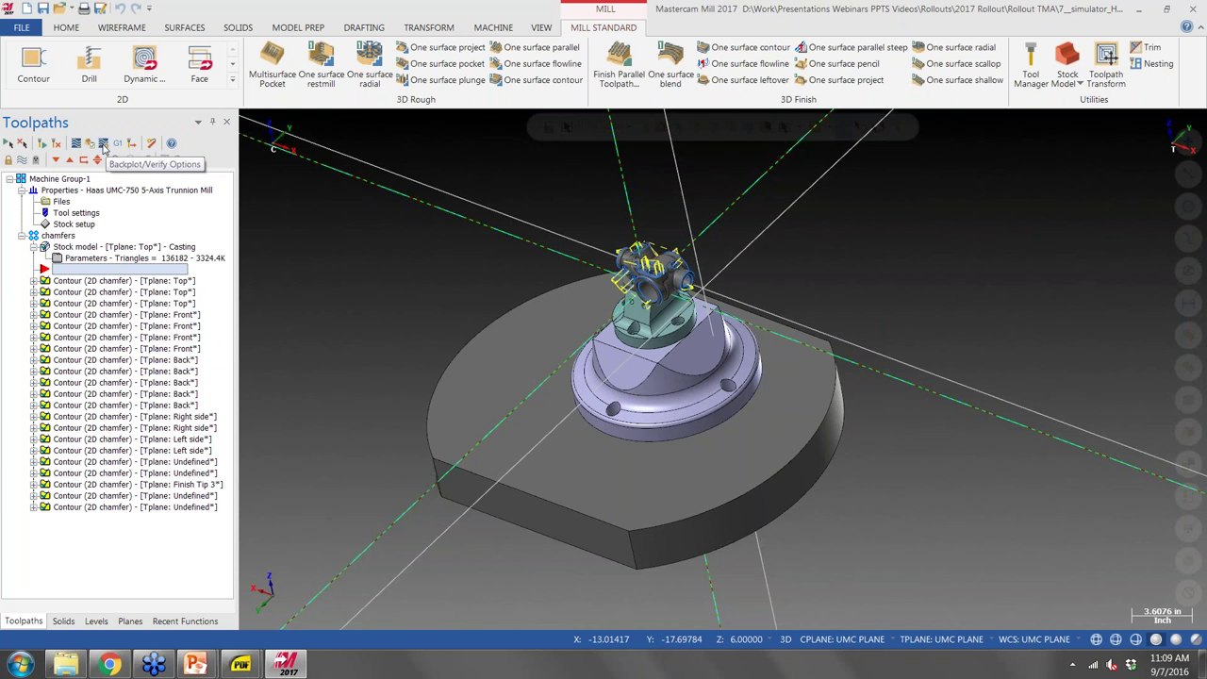
# In the Backplot/Verify options, use the Casting stock model as stock, review the UMC Table and Raptor Vice fixture levels, and accept.
pyautogui.click(95, 147)
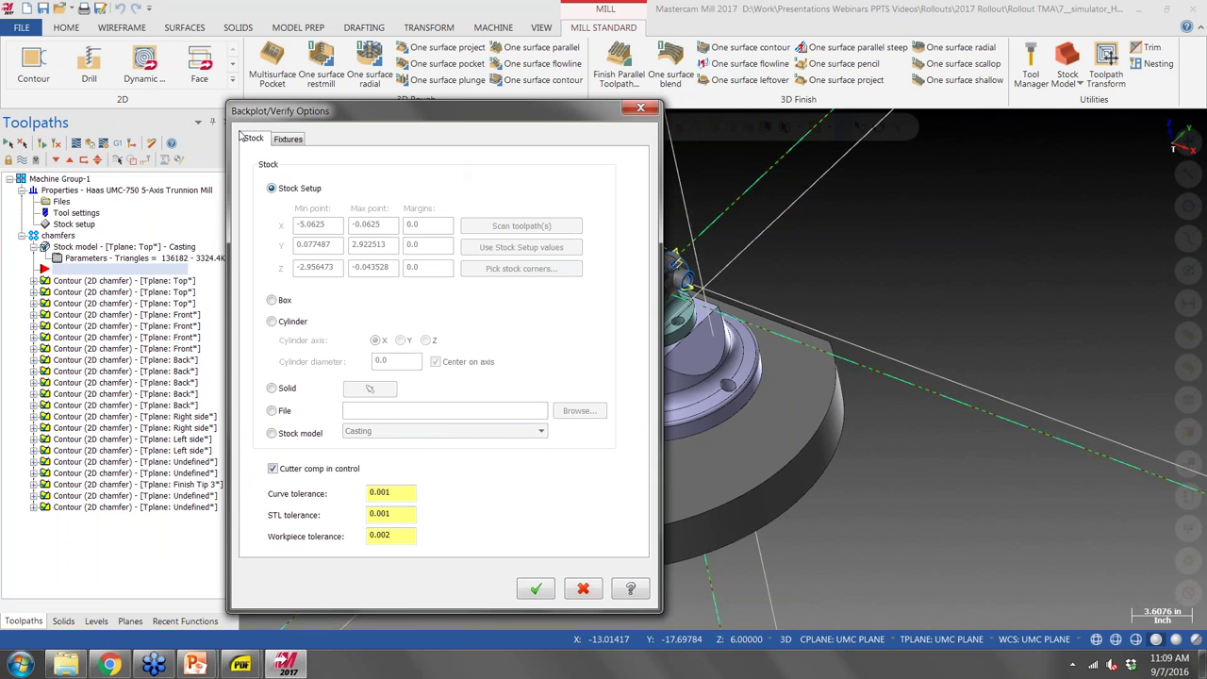
pyautogui.click(275, 436)
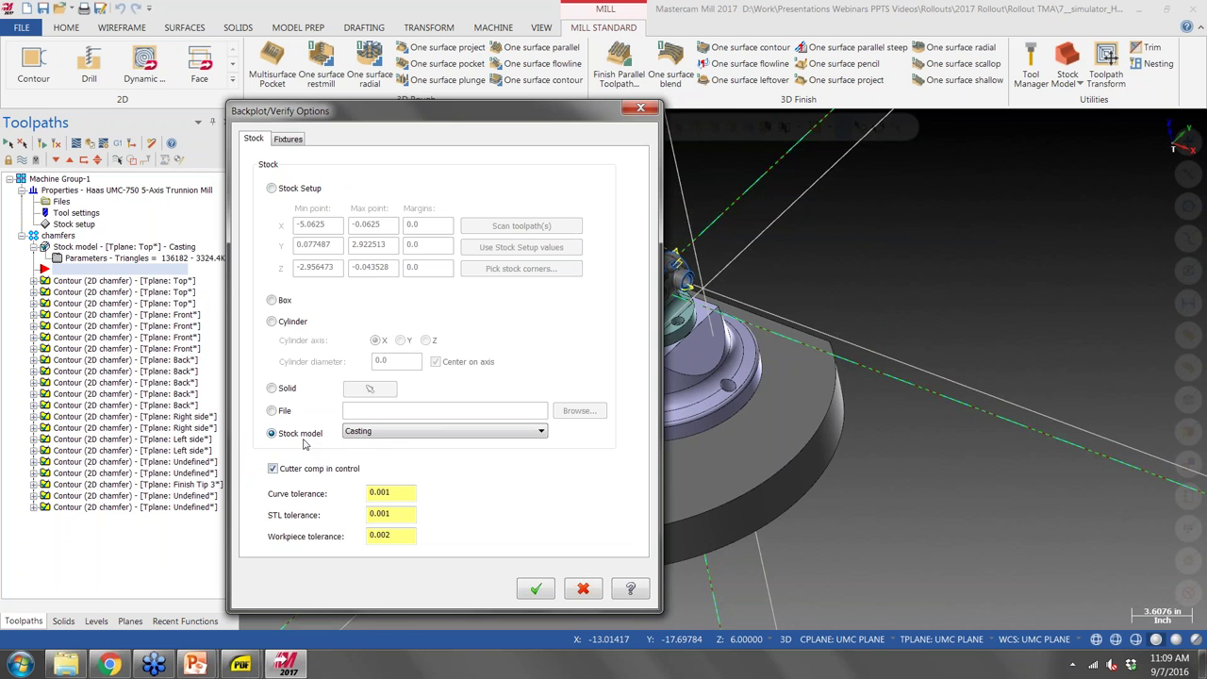
pyautogui.click(377, 431)
pyautogui.click(289, 140)
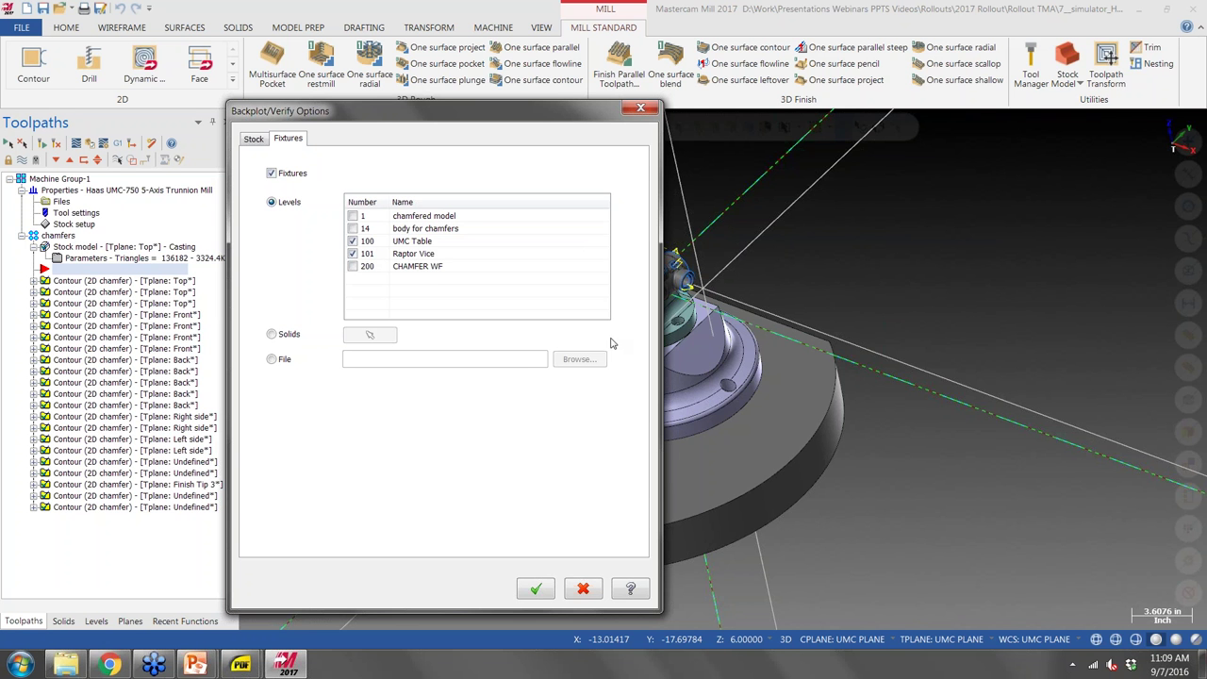
pyautogui.click(258, 139)
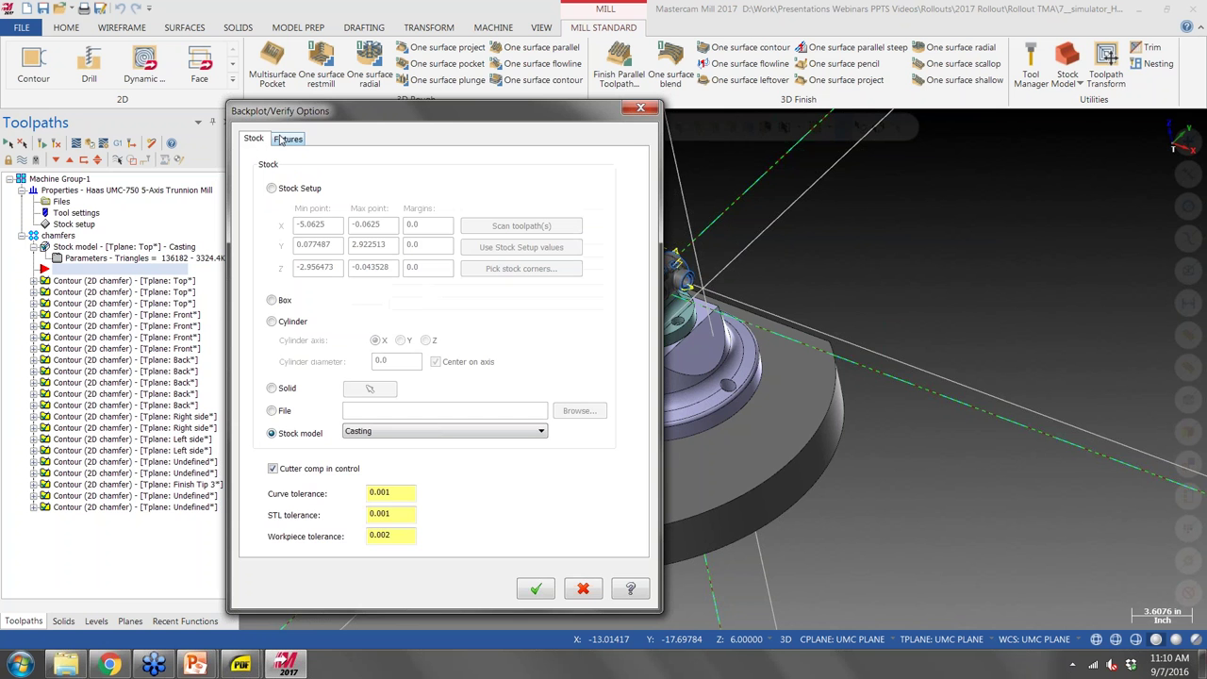
pyautogui.click(535, 589)
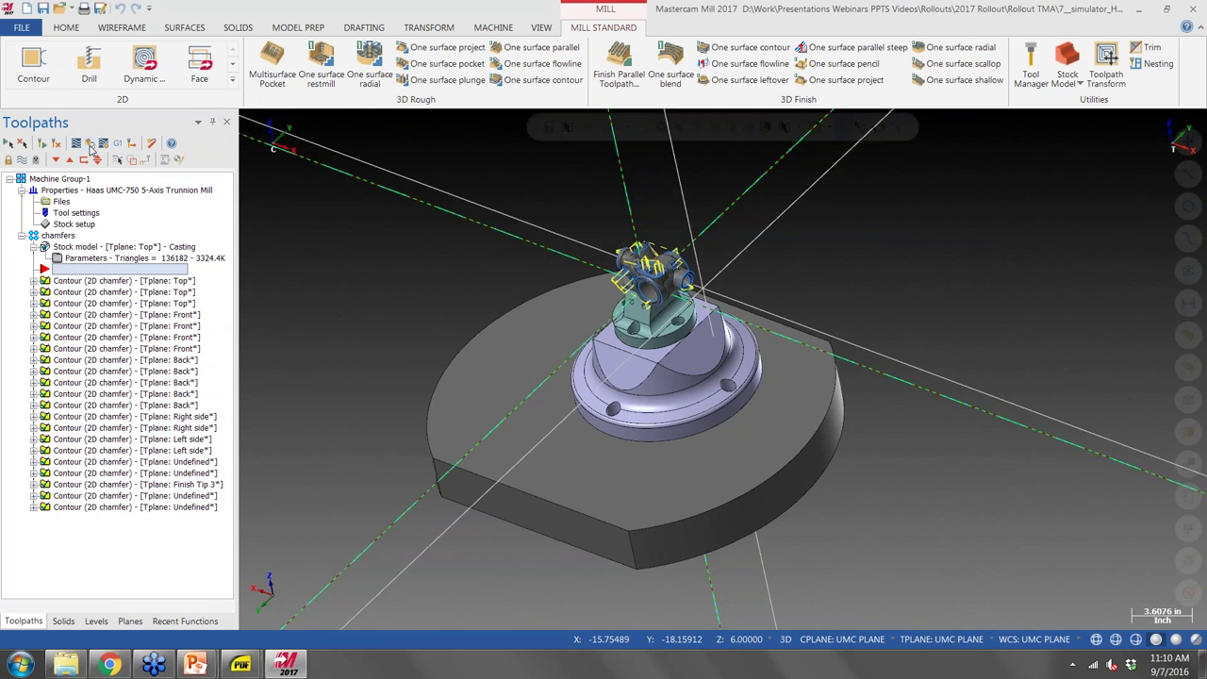
# Verify the chamfer operations in a maximized Mastercam Simulator and play the whole simulation with a close view of the manifold.
pyautogui.click(90, 147)
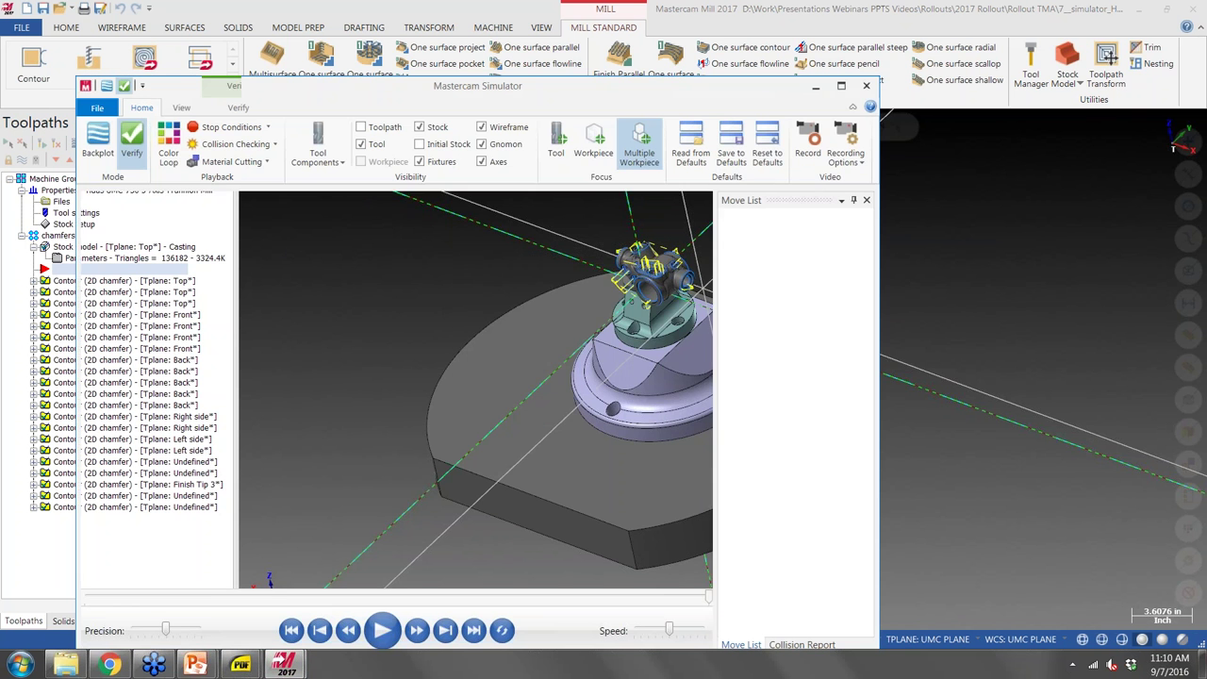
pyautogui.click(841, 87)
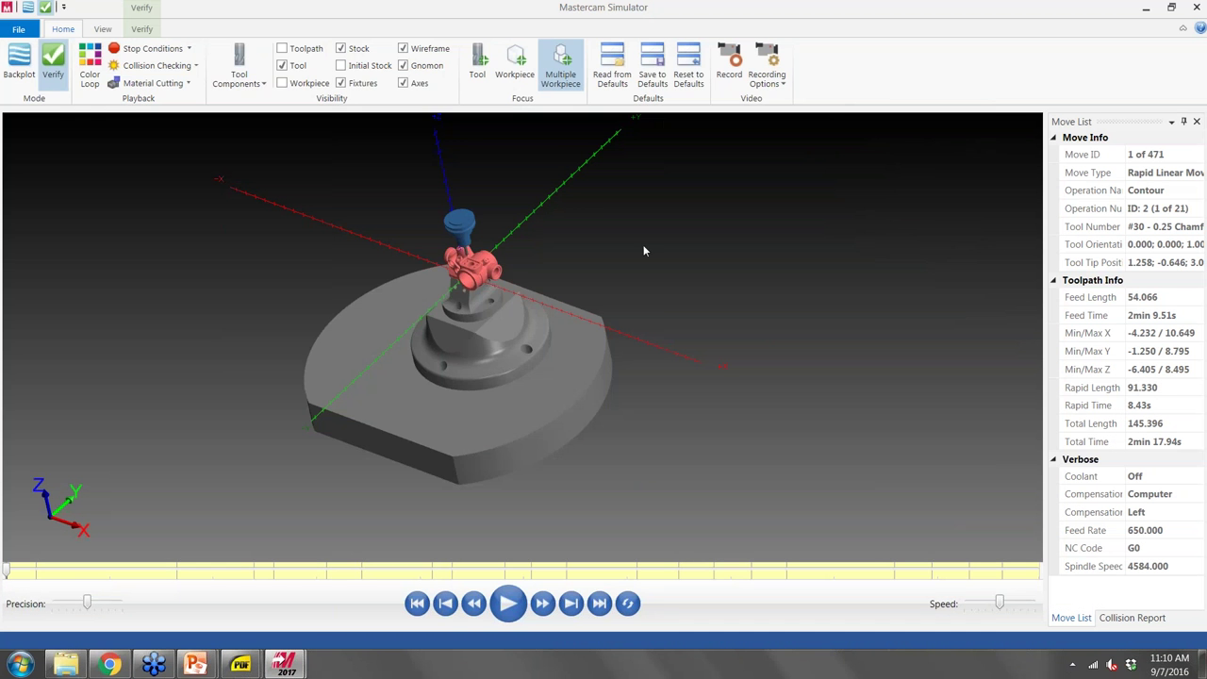
pyautogui.scroll(3, 428, 218)
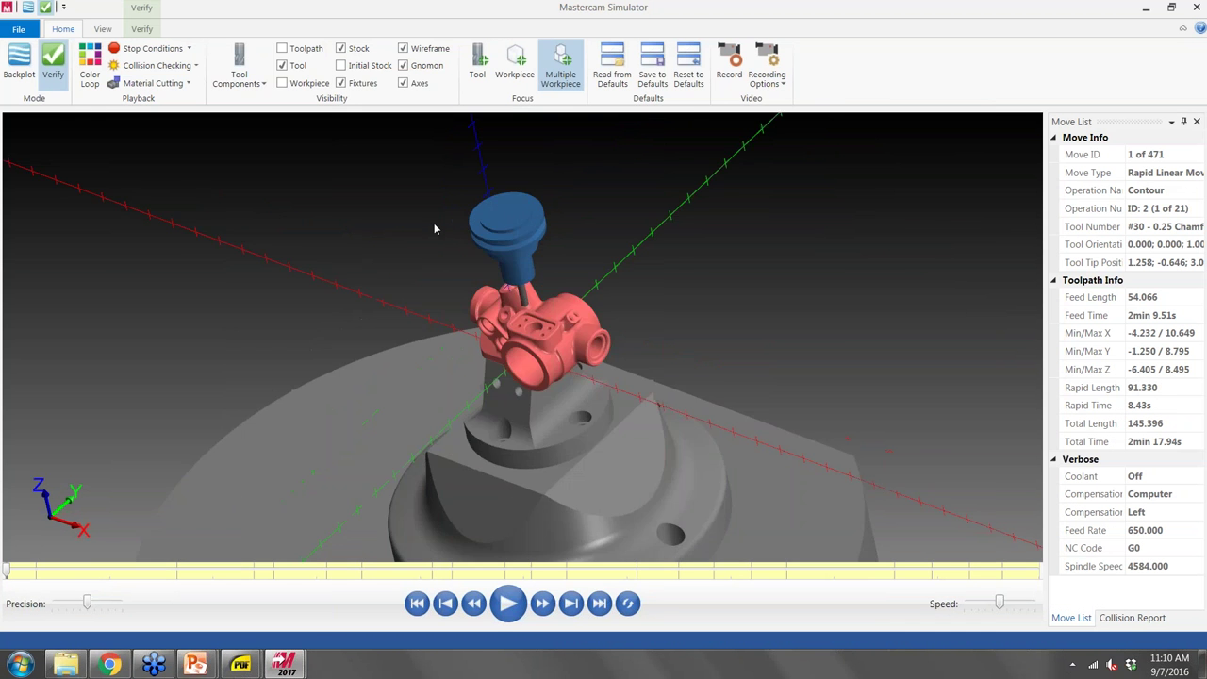
pyautogui.scroll(-2, 434, 223)
pyautogui.moveTo(472, 408); pyautogui.dragTo(453, 389, button='middle')
pyautogui.scroll(5, 567, 367)
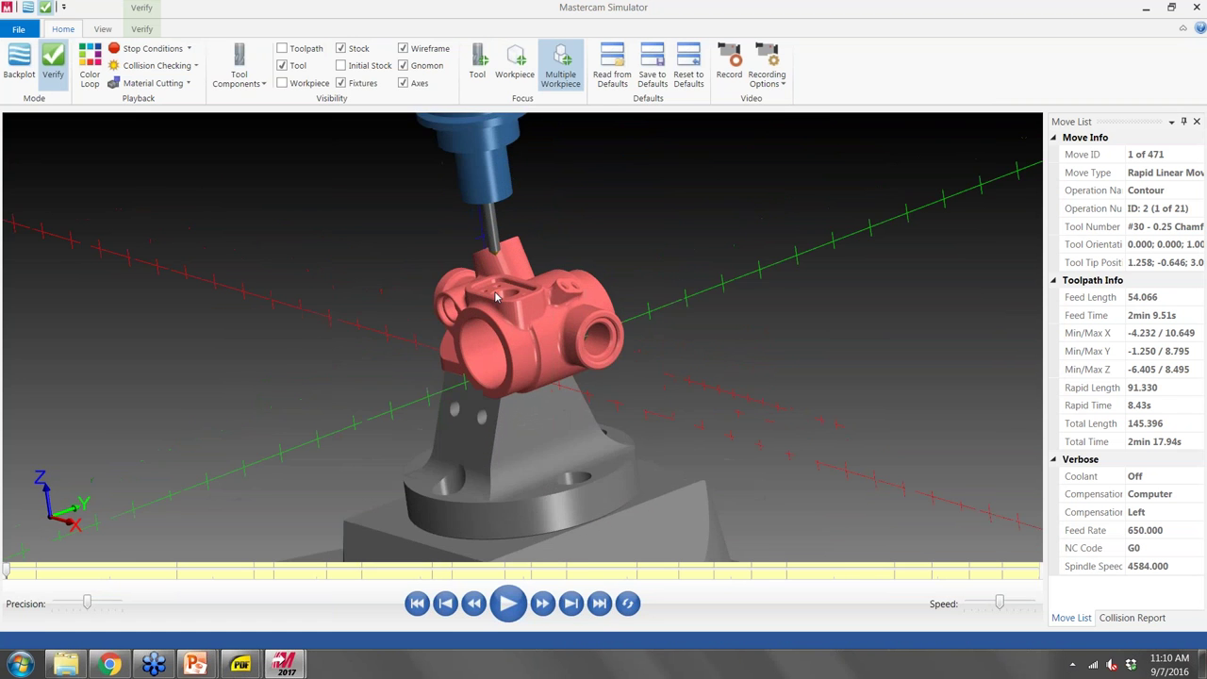
pyautogui.click(508, 604)
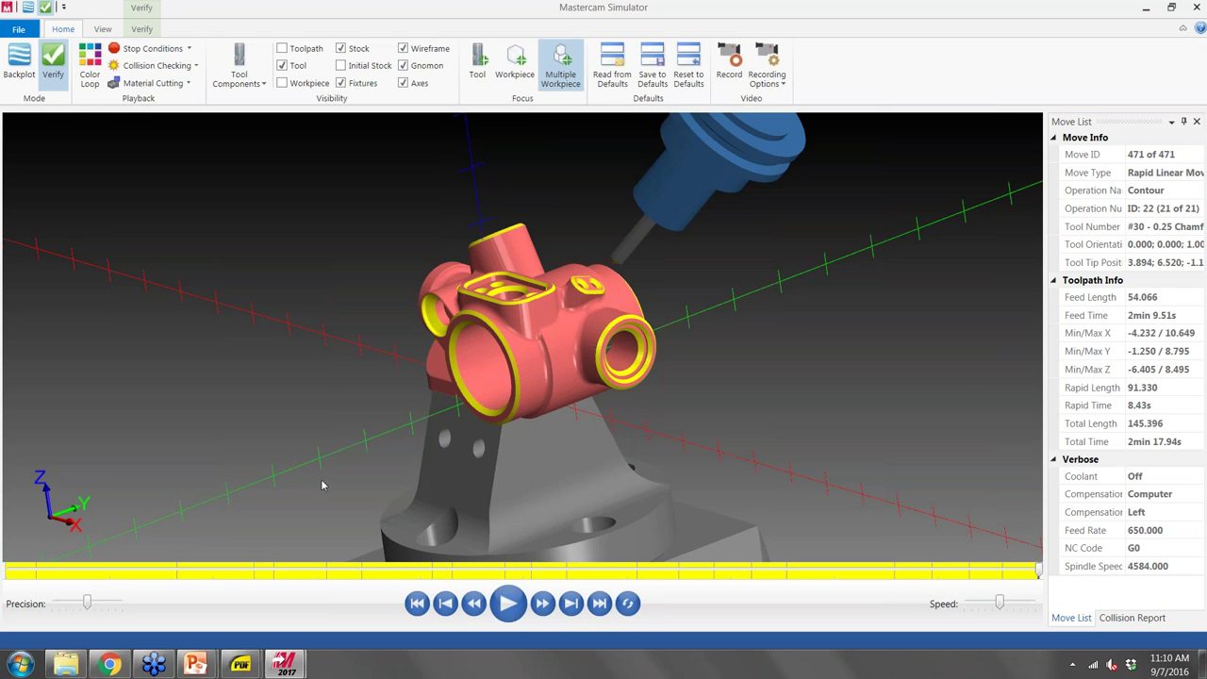
# Switch to the PowerPoint Fixture Support slide, advance the presentation by one slide, and return to the simulator.
pyautogui.moveTo(195, 663)
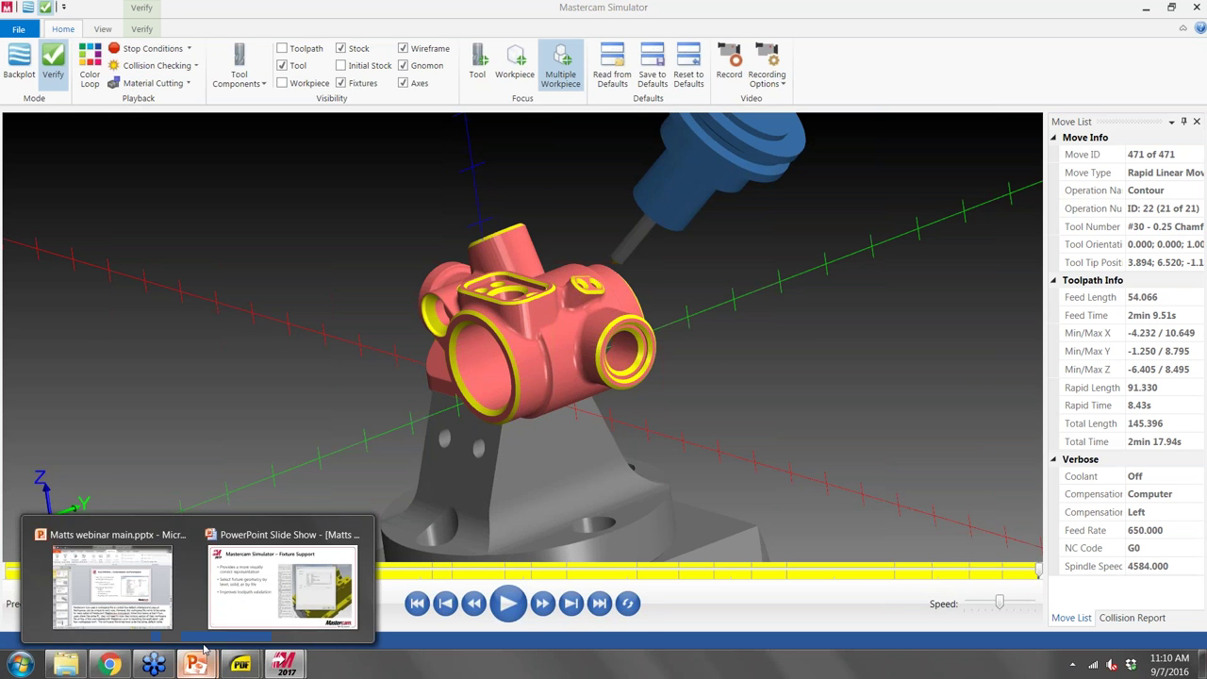
pyautogui.click(283, 580)
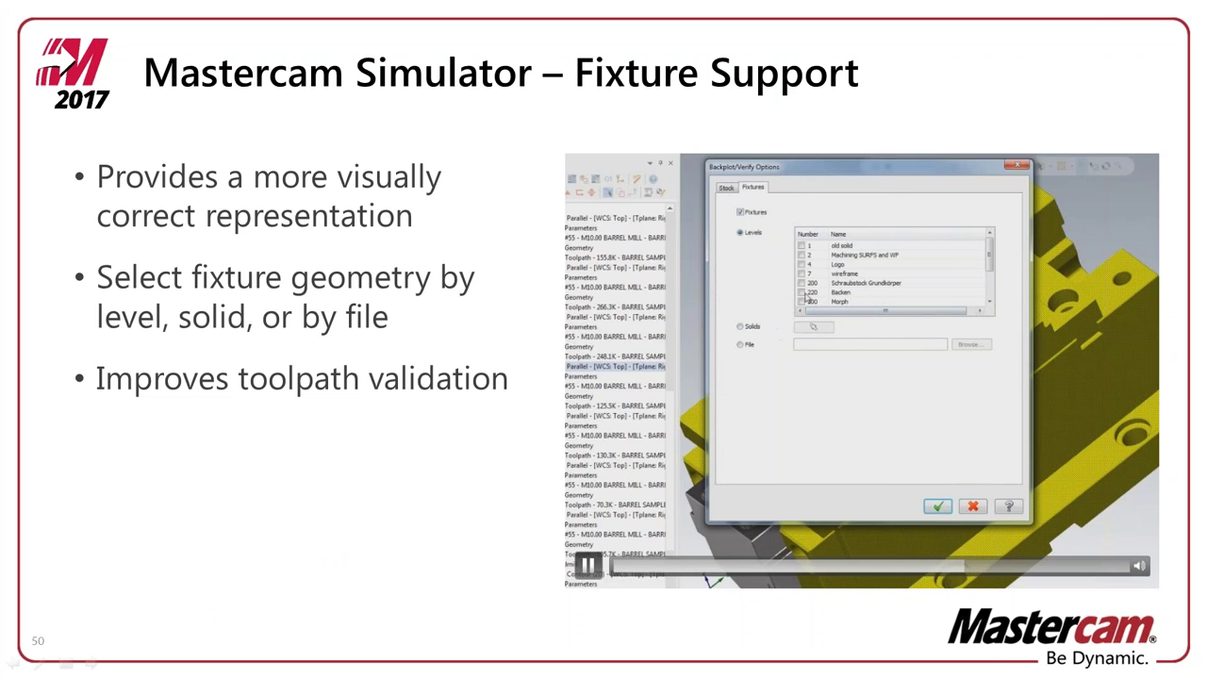
pyautogui.click(504, 358)
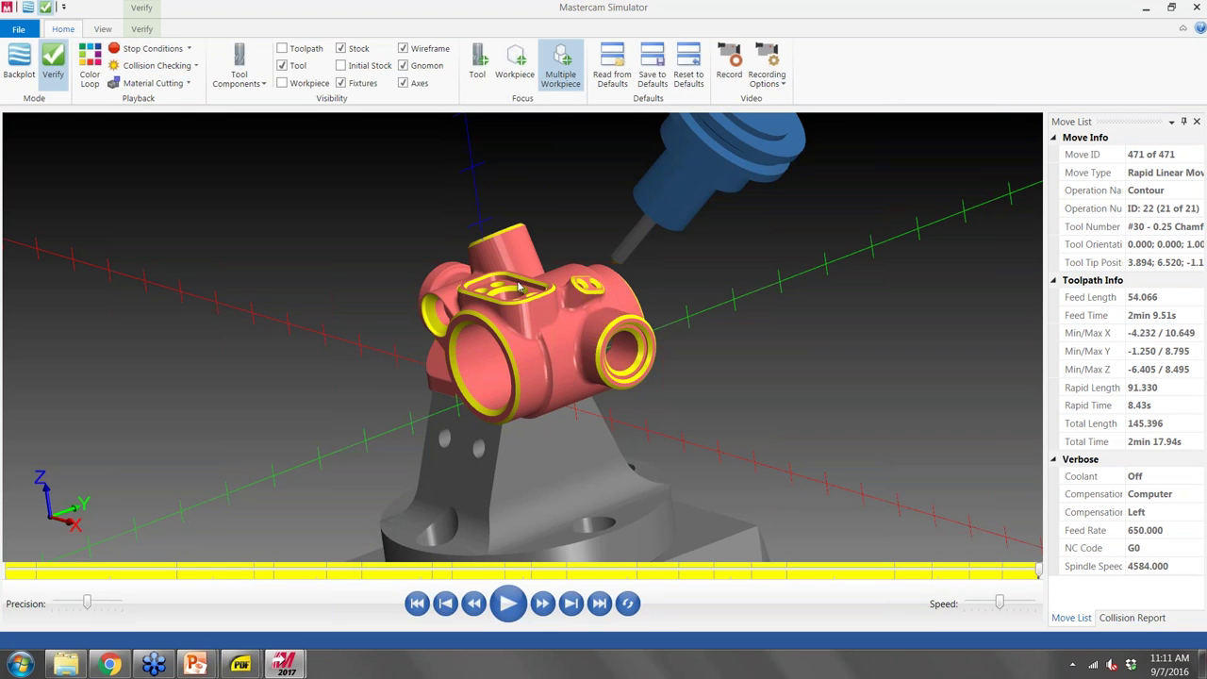
# Examine the simulator's General options, including Enable Auto Start, and the available Verify tools, closing the options without applying changes.
pyautogui.click(18, 31)
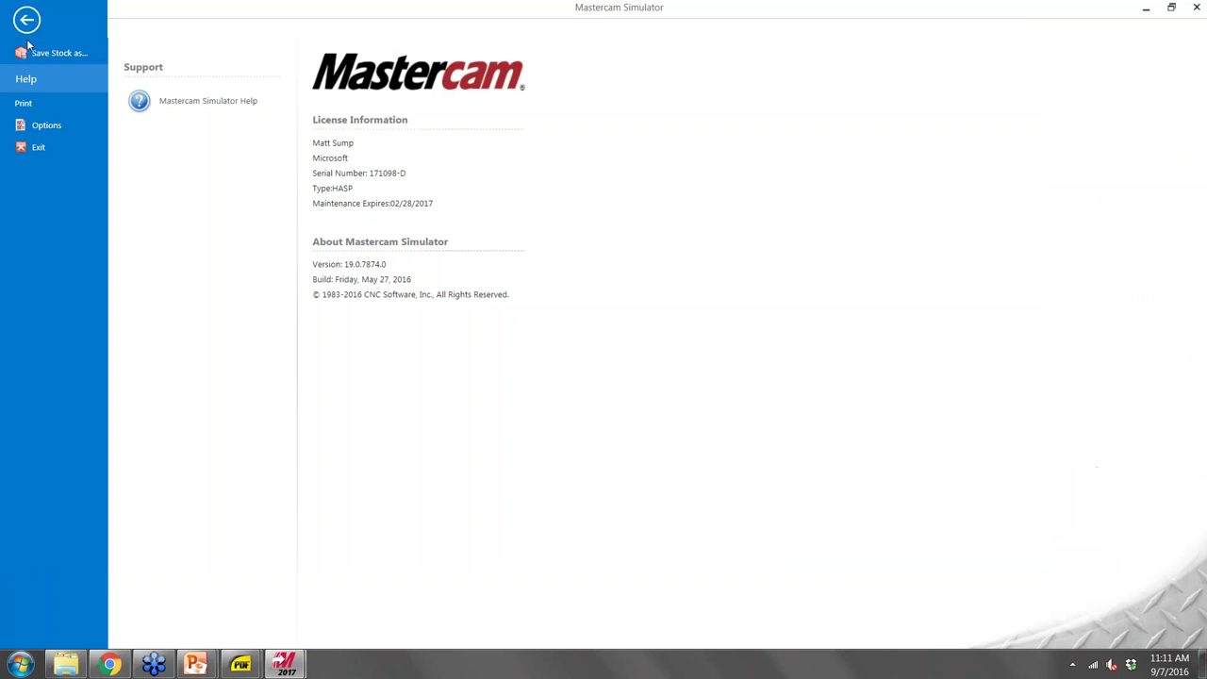
pyautogui.click(44, 126)
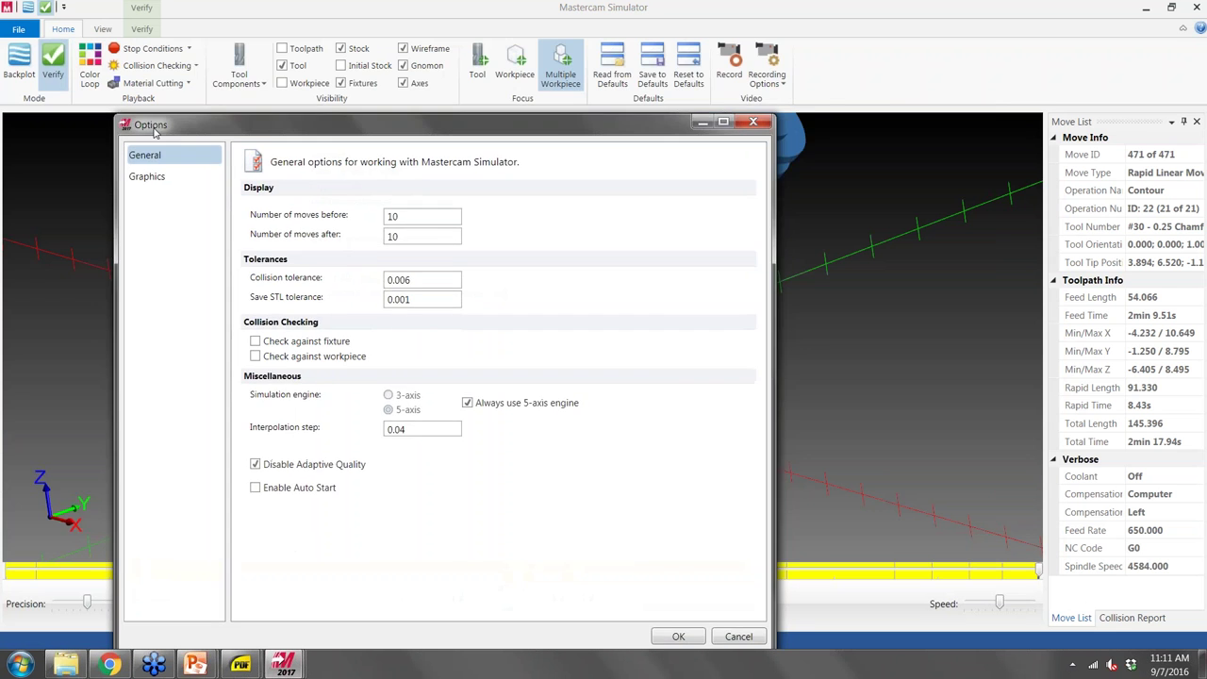
pyautogui.moveTo(155, 132); pyautogui.dragTo(200, 72)
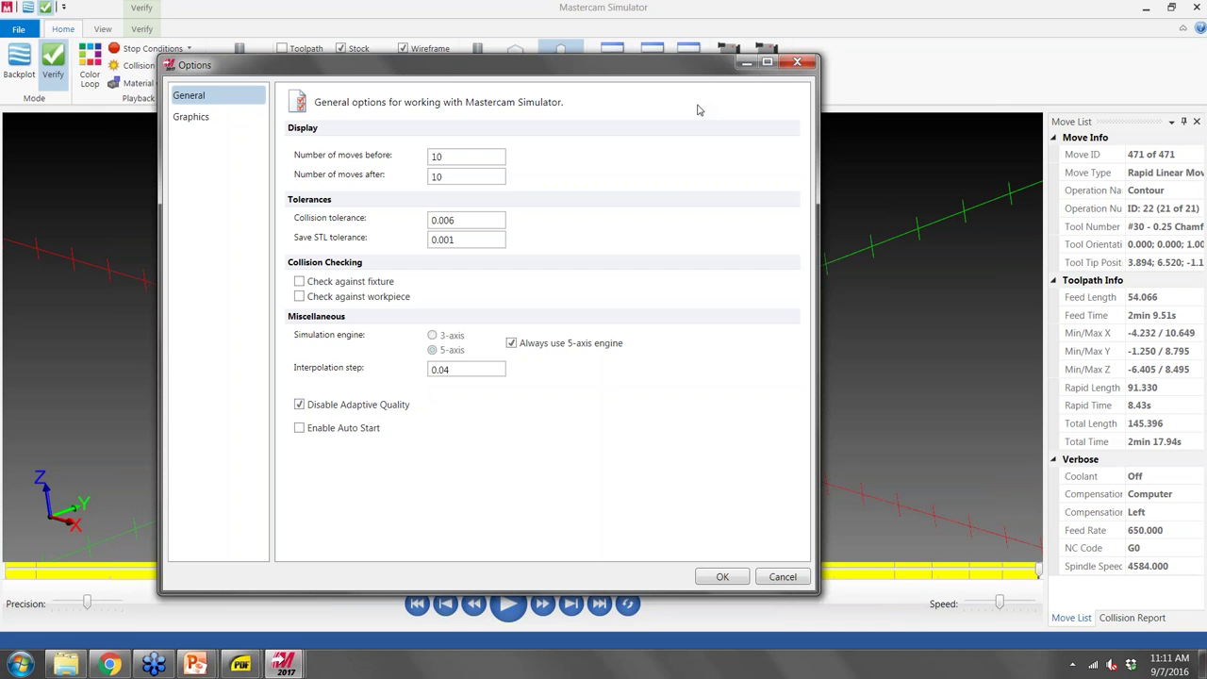
pyautogui.click(800, 63)
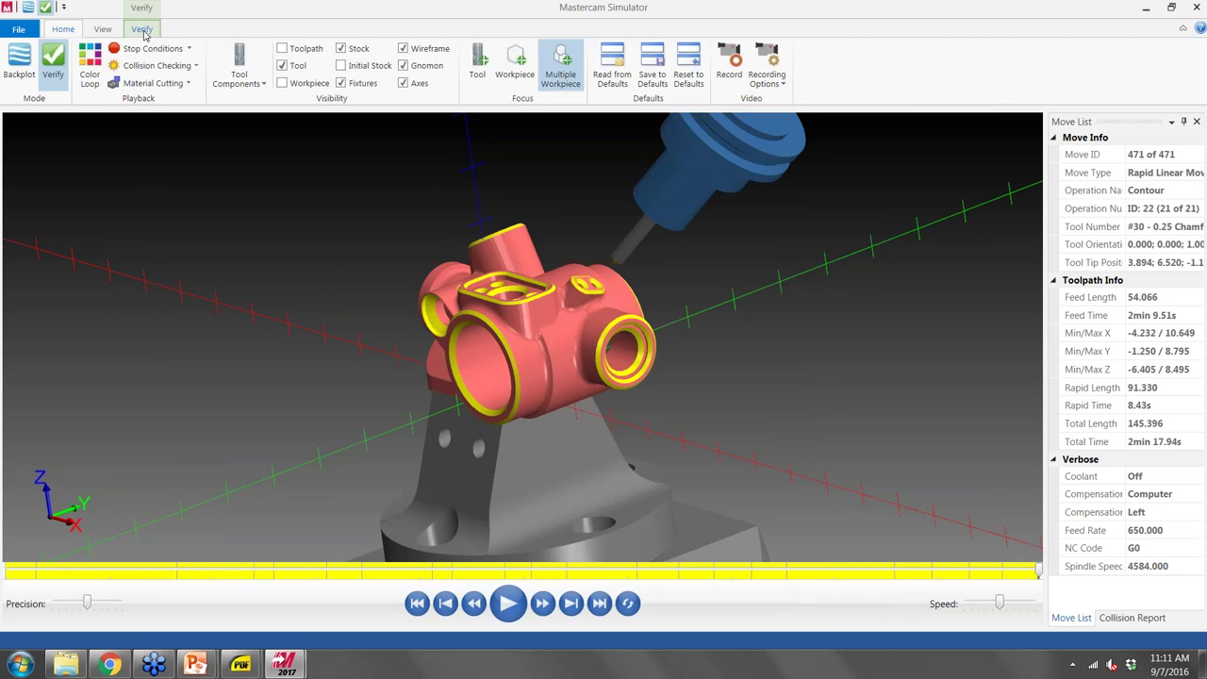
pyautogui.click(143, 30)
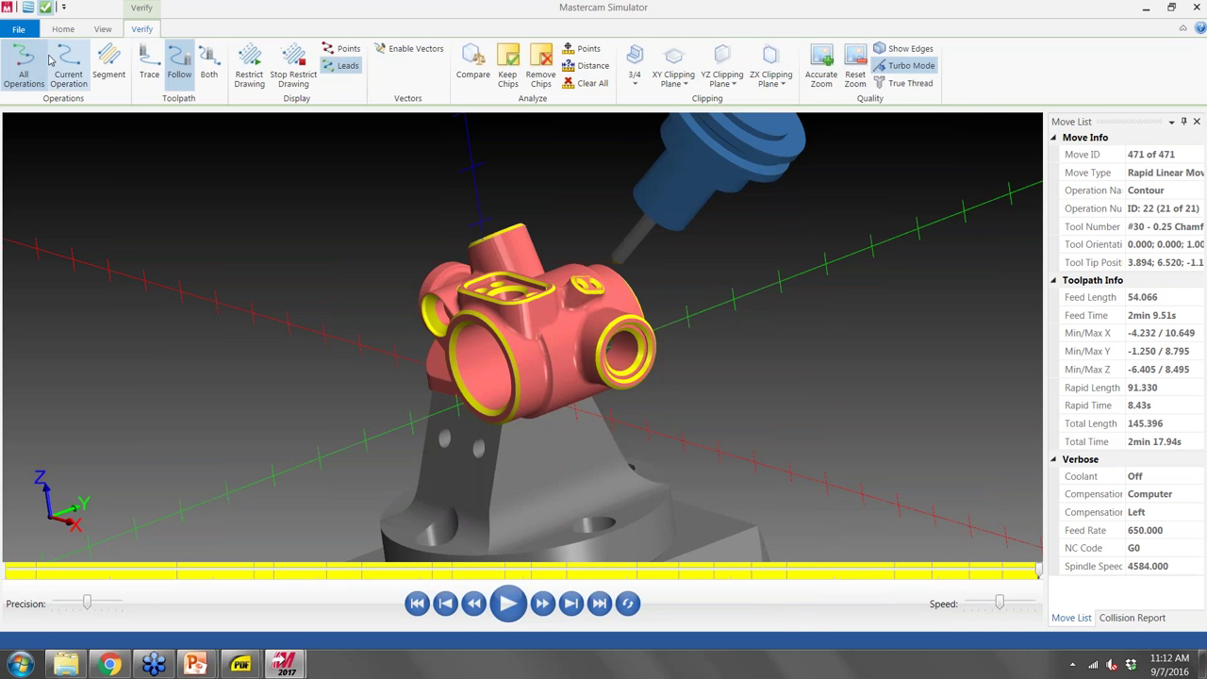
pyautogui.click(19, 31)
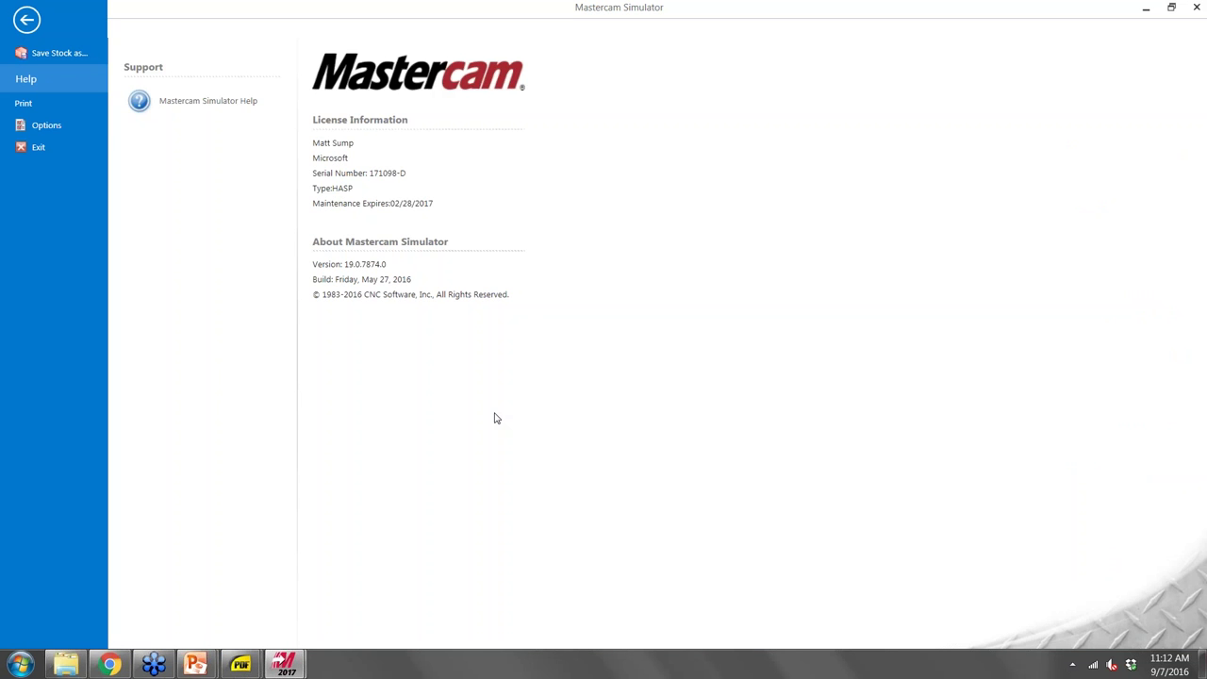
pyautogui.click(38, 130)
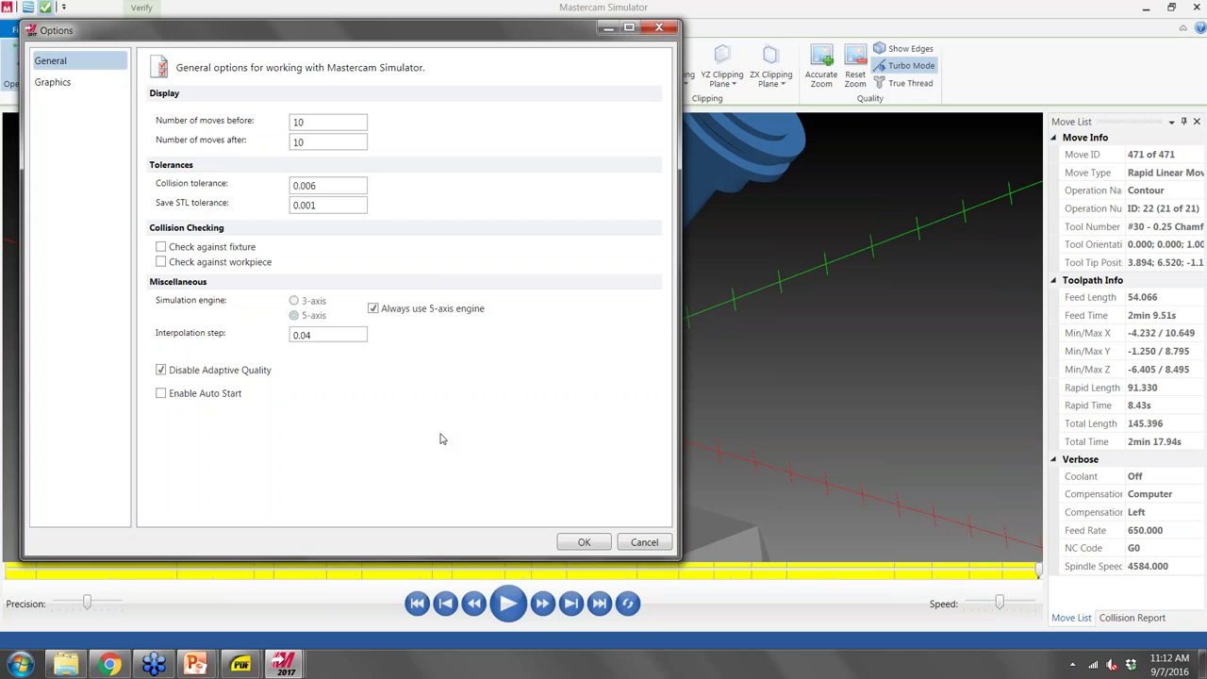
pyautogui.click(659, 28)
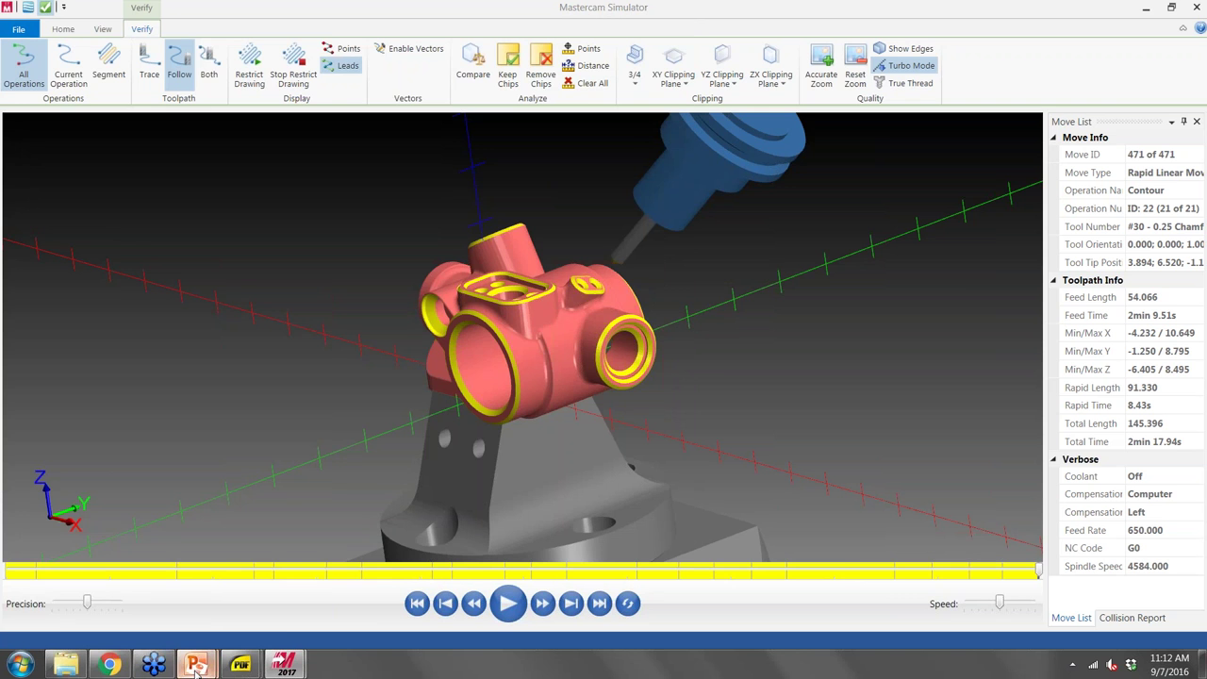
# Switch to the PowerPoint slide on the New Auto Start Option, advance the presentation, and return to the simulator.
pyautogui.moveTo(196, 666)
pyautogui.click(283, 575)
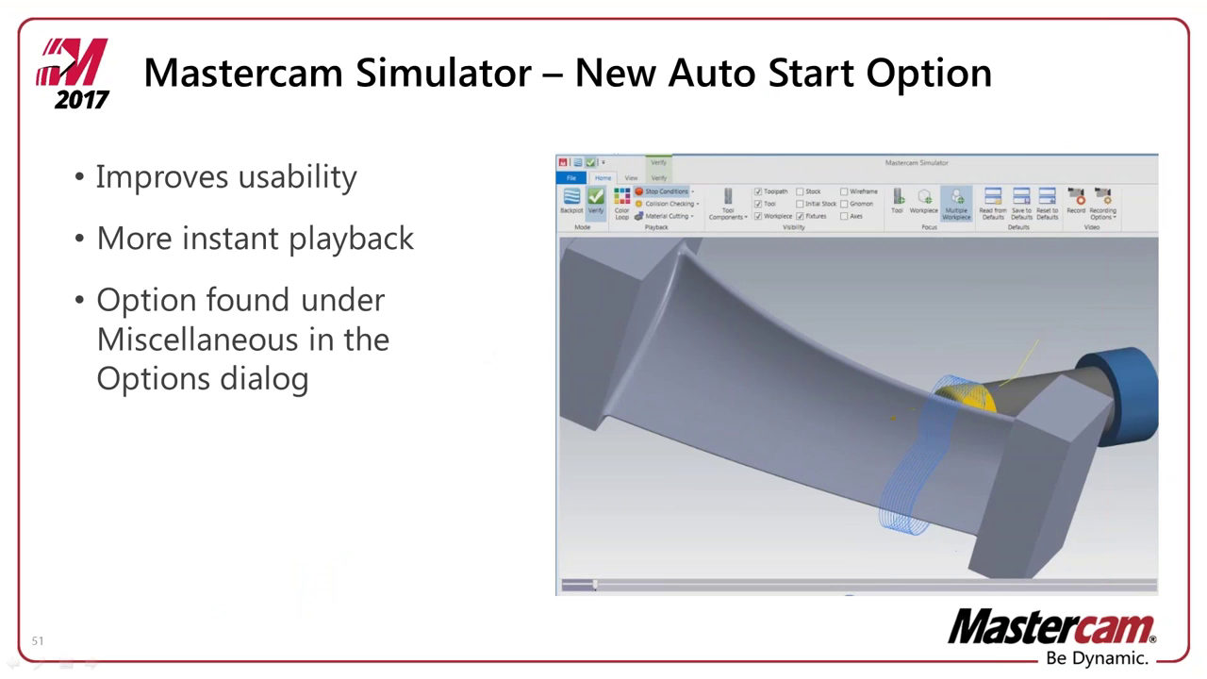
pyautogui.click(484, 345)
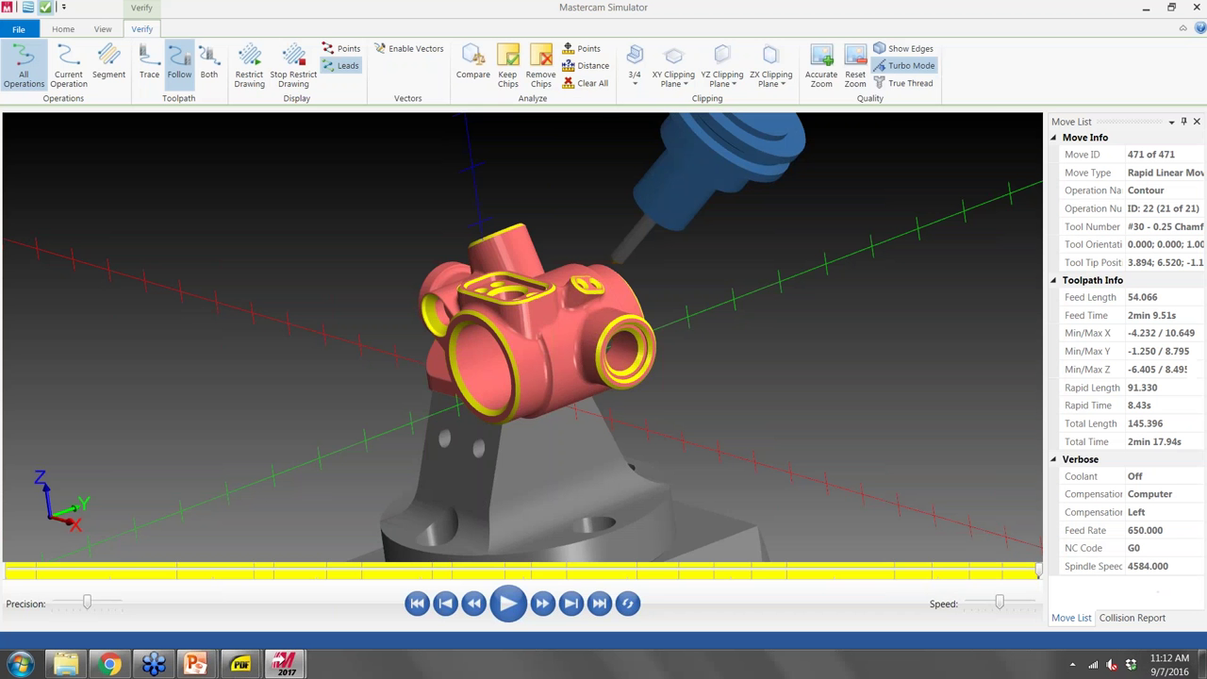
# Display the simulator's video recording options, covering video quality, recording area and audio recording.
pyautogui.click(72, 31)
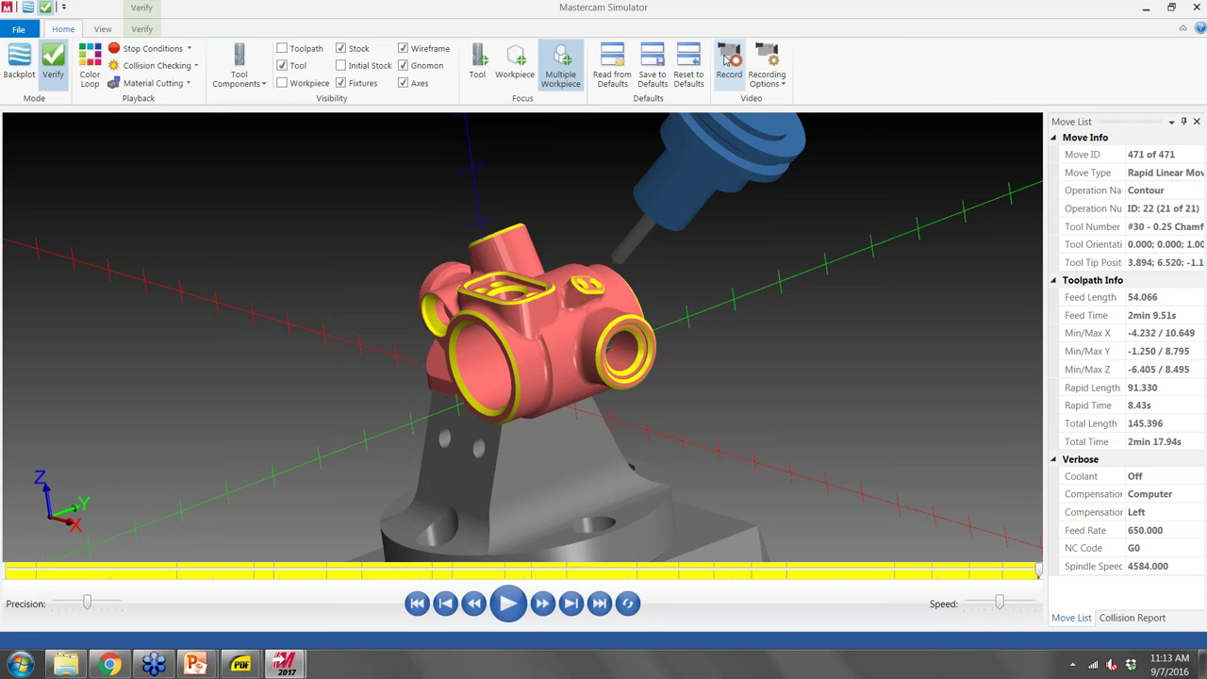
pyautogui.click(770, 83)
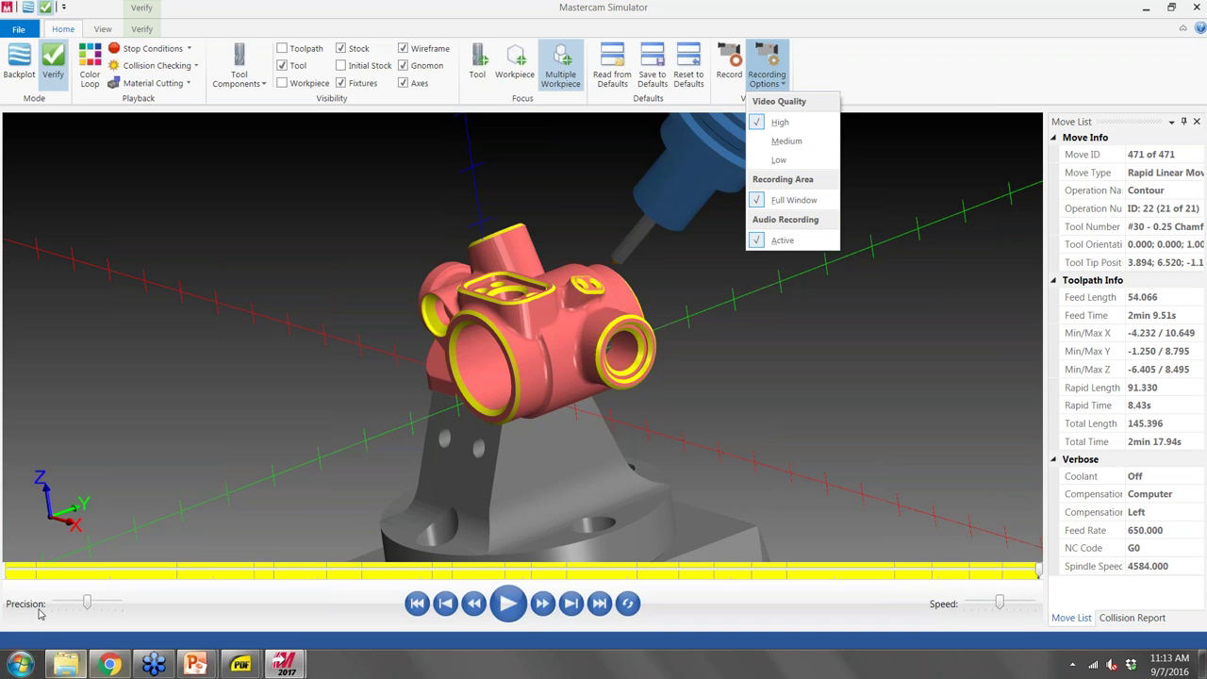
# Switch to the PowerPoint slide show and advance from the Recording Video slide through Printing to the closing Help Documentation slide.
pyautogui.click(293, 660)
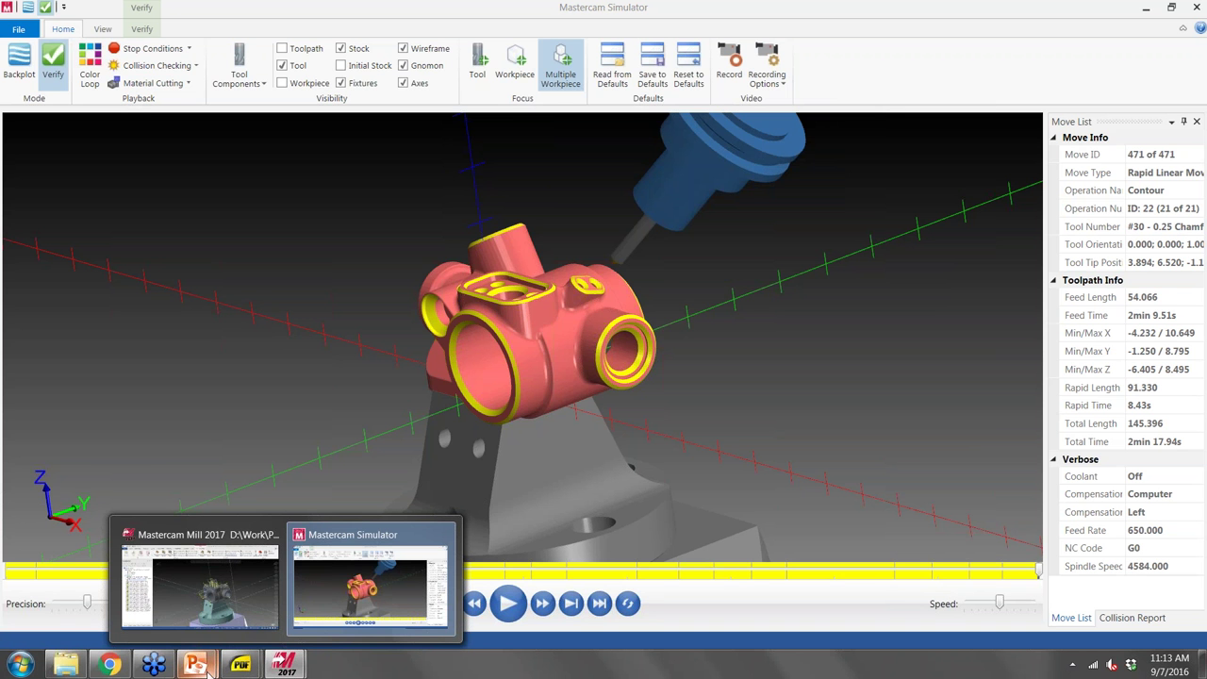
pyautogui.moveTo(195, 664)
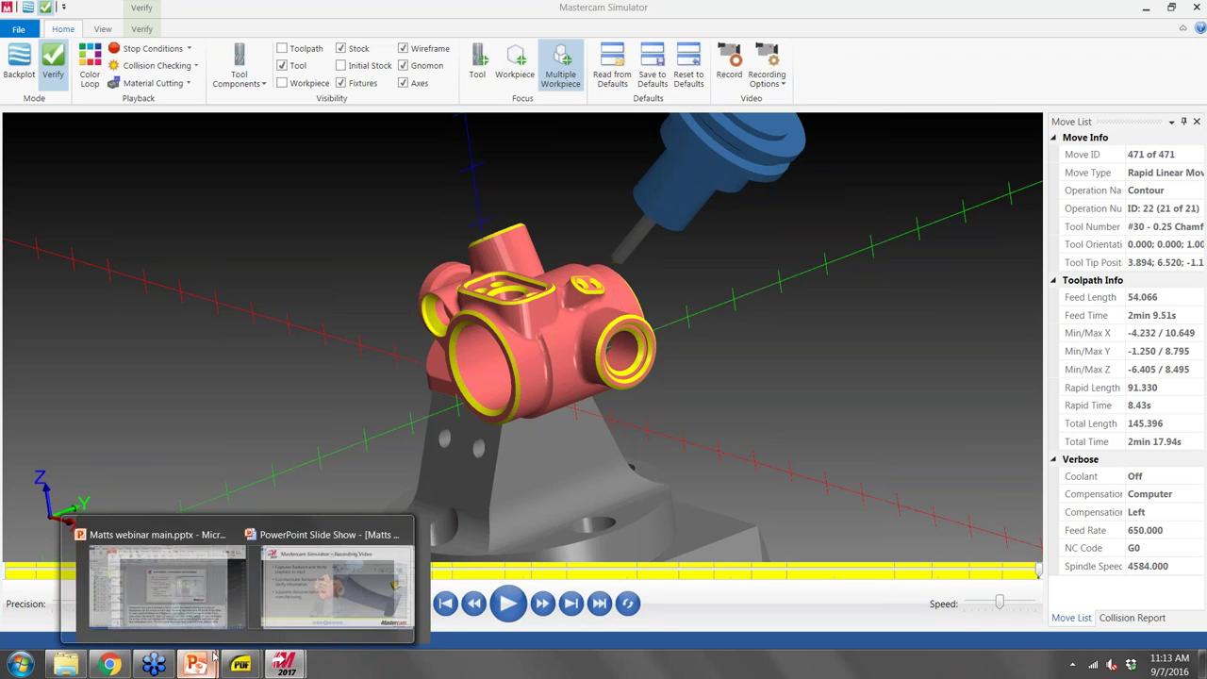
pyautogui.click(270, 608)
pyautogui.click(540, 344)
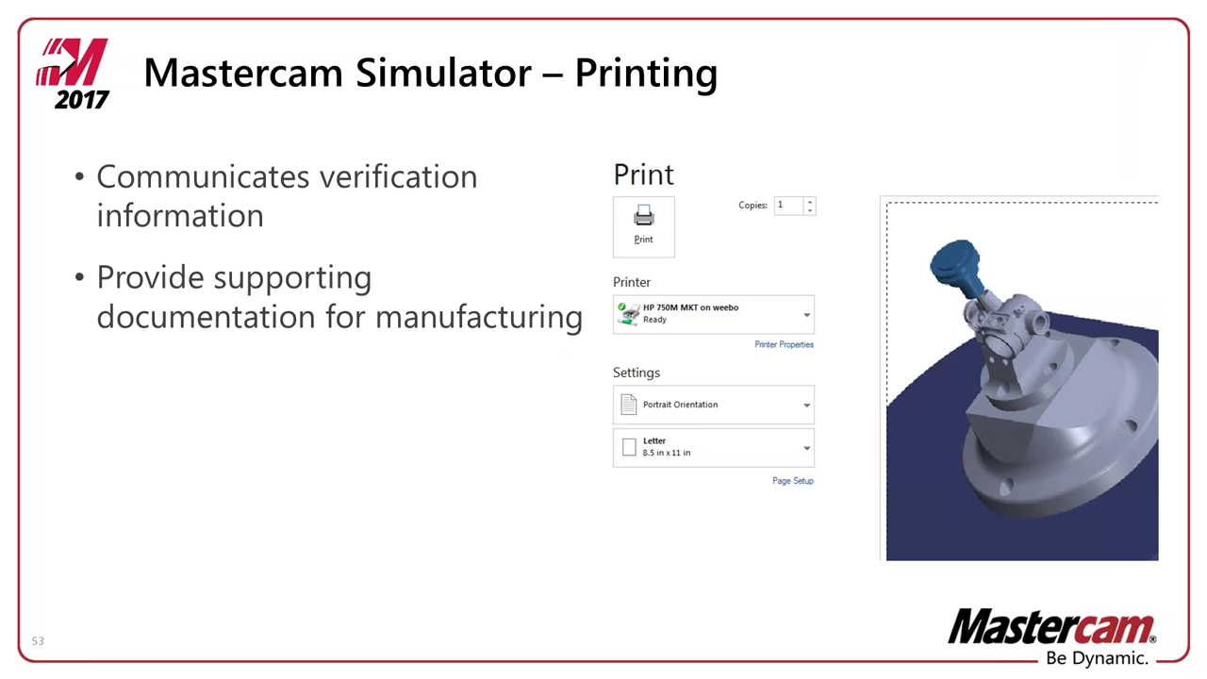
pyautogui.click(492, 289)
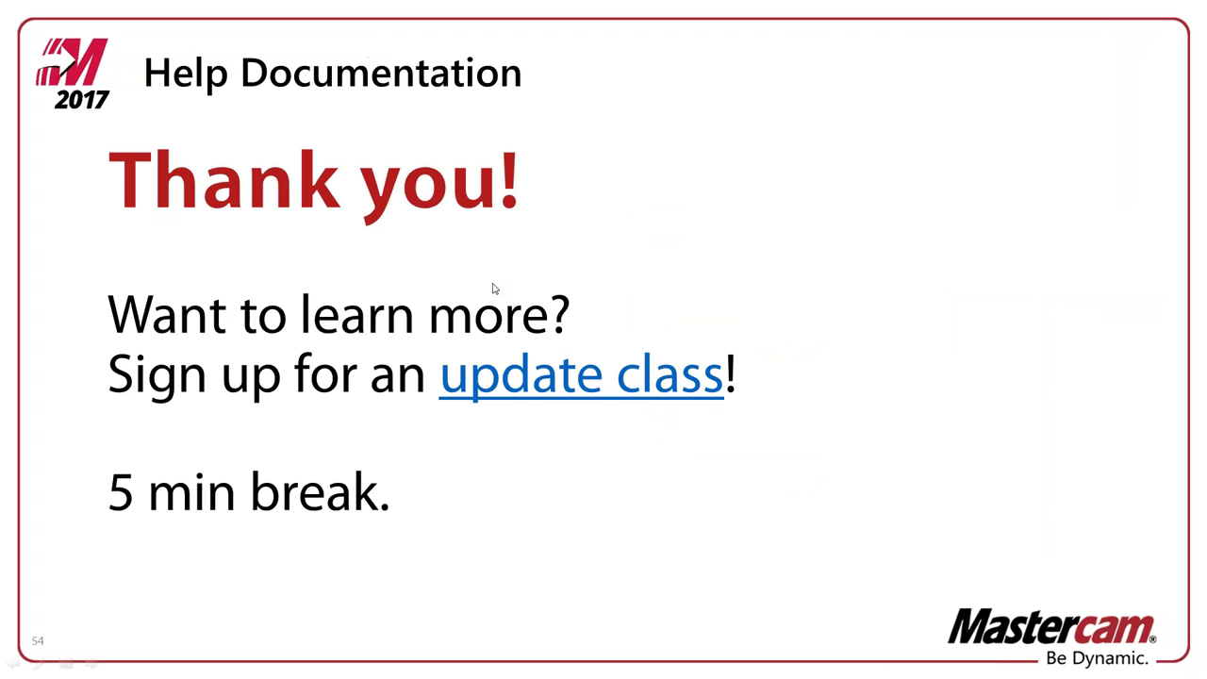